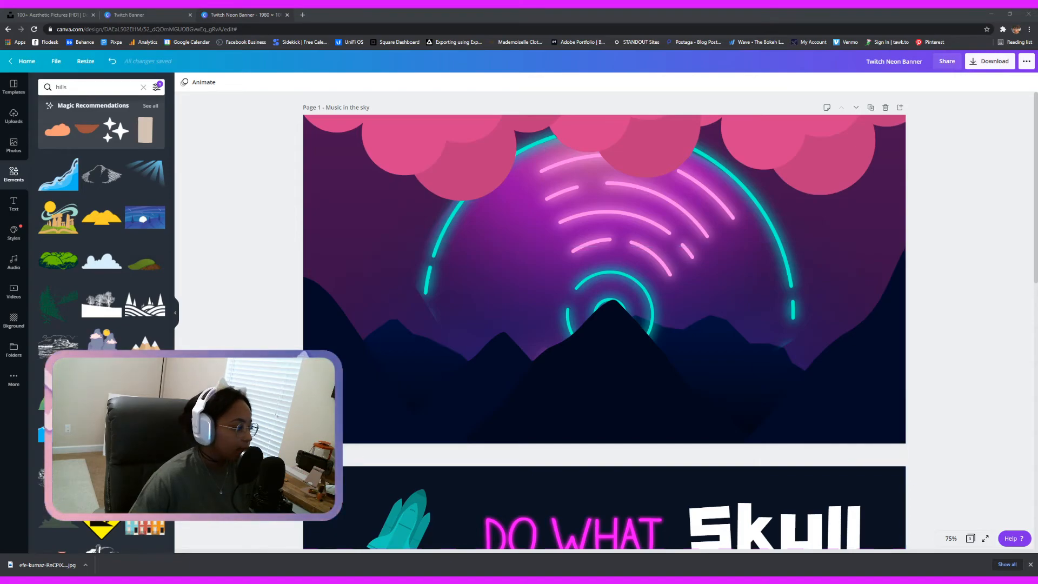
Search the graphic elements for "neon"
{"action": "left_click", "coordinate": [611, 377]}
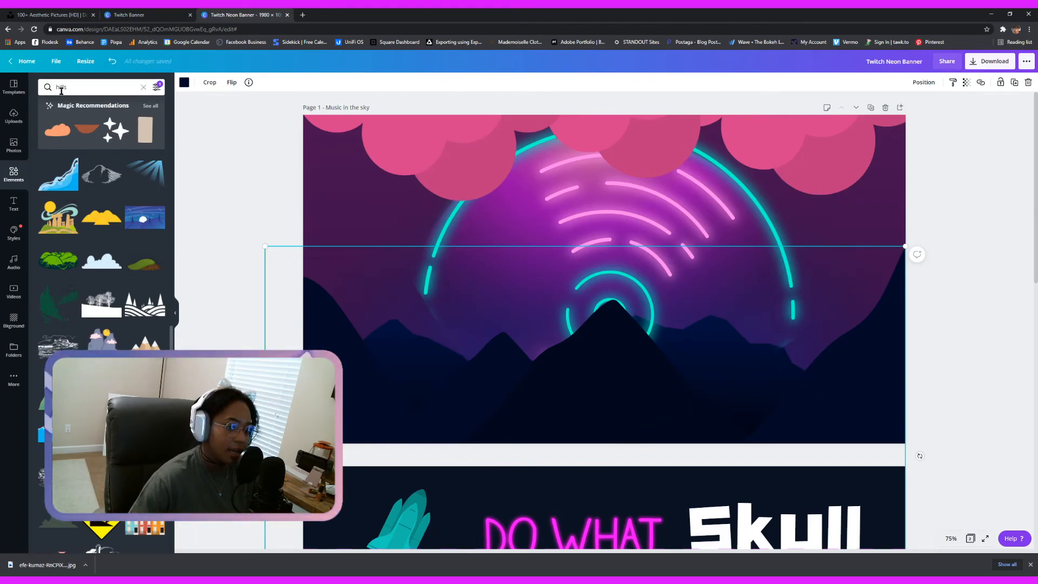
{"action": "left_click", "coordinate": [82, 87]}
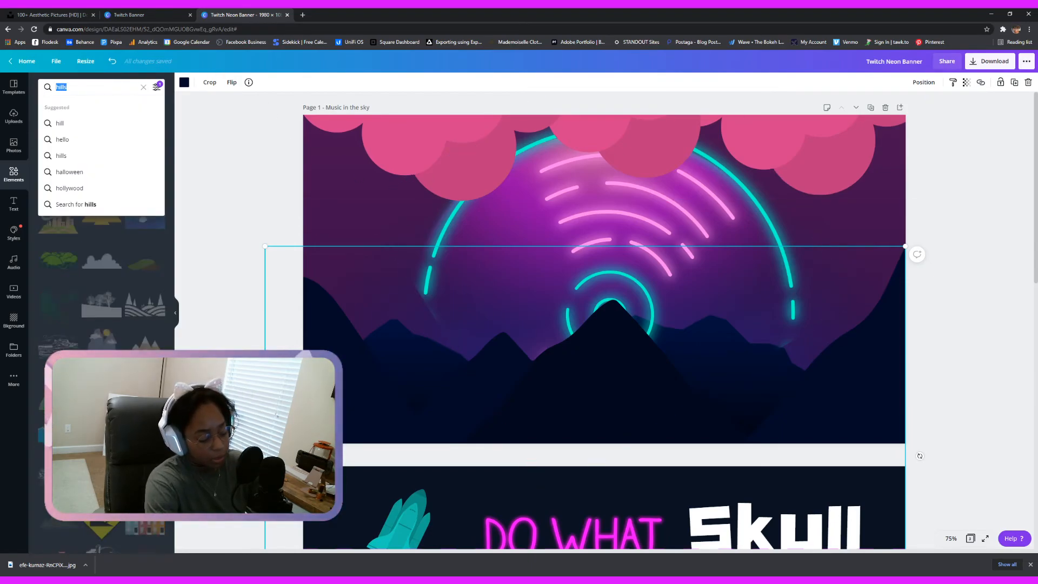
{"action": "type", "text": "n"}
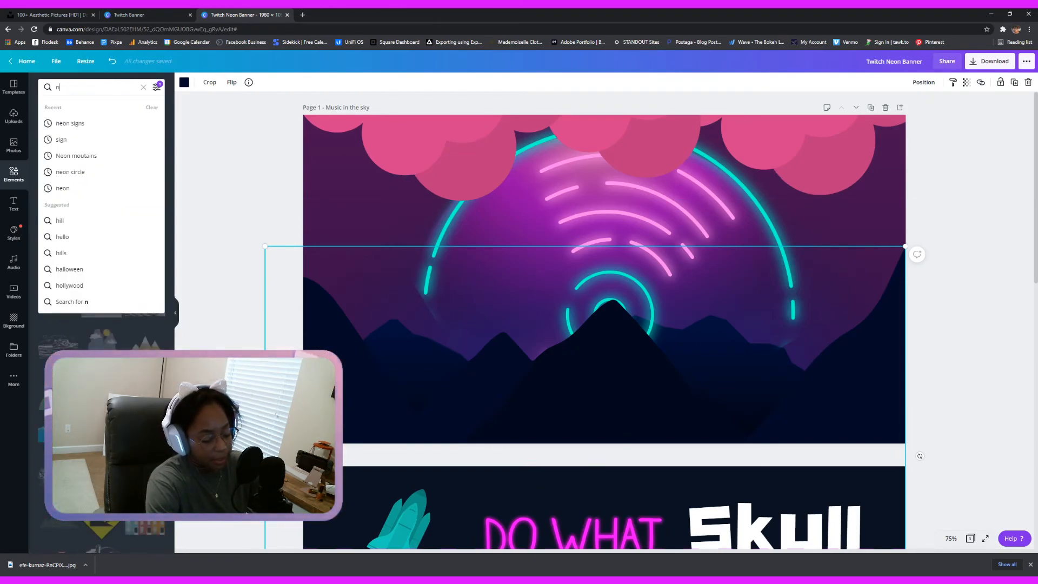
{"action": "type", "text": "eon"}
{"action": "key", "text": "Return"}
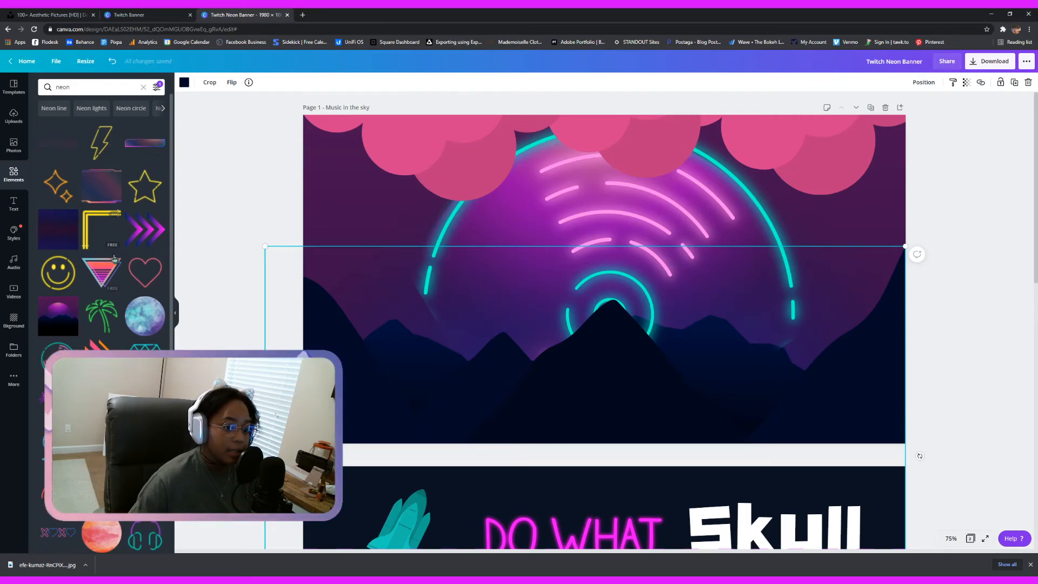
Try the yellow neon sun in the first page's upper-left corner, sent backward behind the pink clouds, and delete it
{"action": "scroll", "coordinate": [101, 227], "scroll_direction": "down", "scroll_amount": 5}
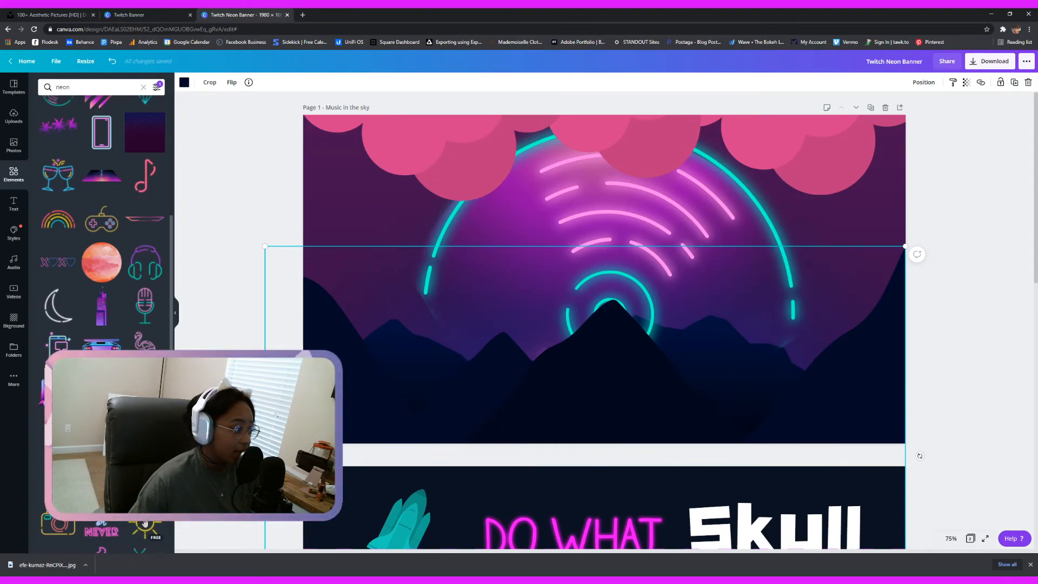
{"action": "left_click_drag", "start_coordinate": [145, 522], "coordinate": [432, 204]}
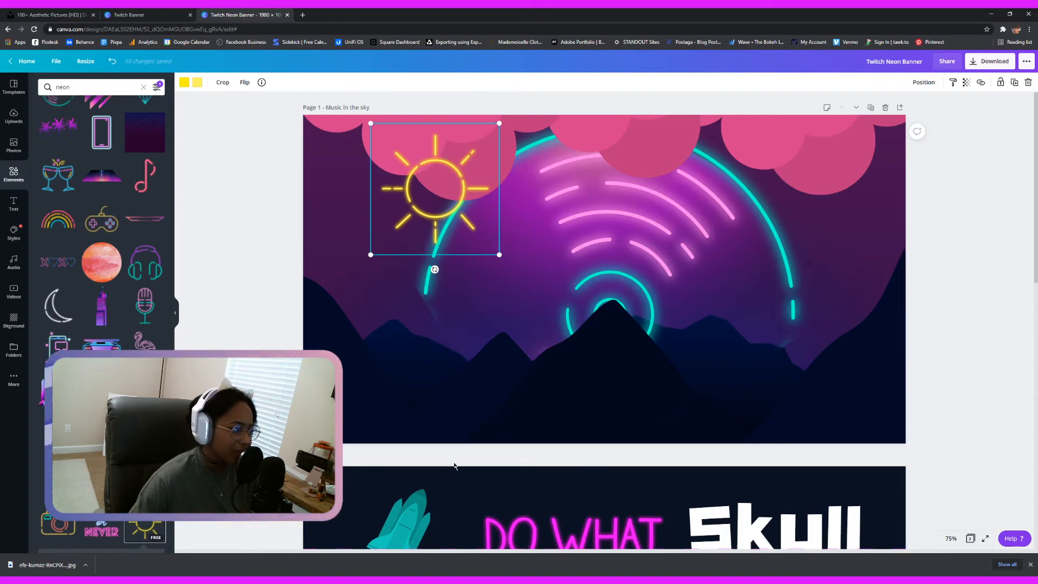
{"action": "left_click_drag", "start_coordinate": [437, 200], "coordinate": [379, 173]}
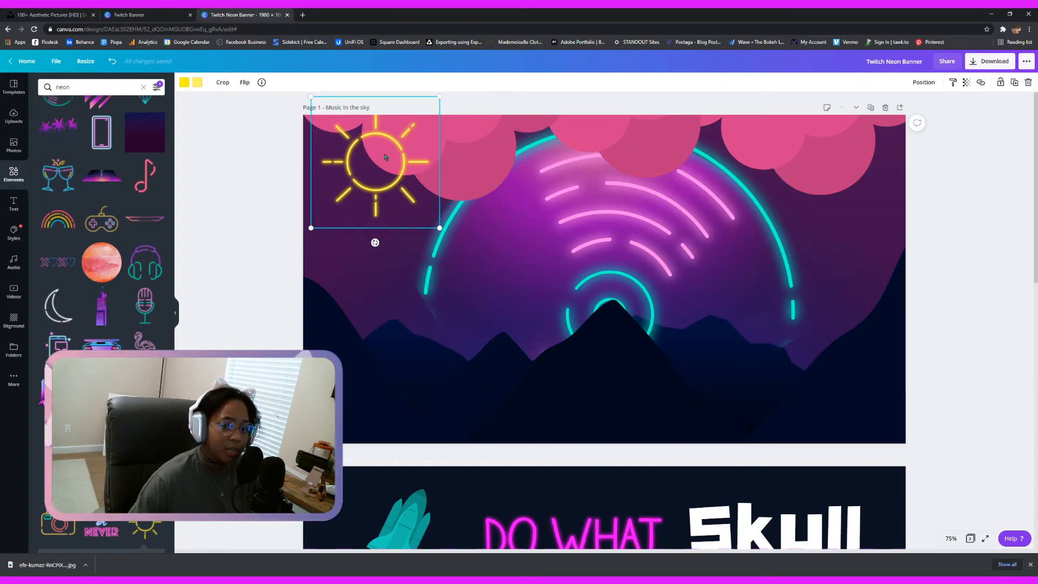
{"action": "left_click", "coordinate": [918, 83]}
{"action": "left_click", "coordinate": [886, 107]}
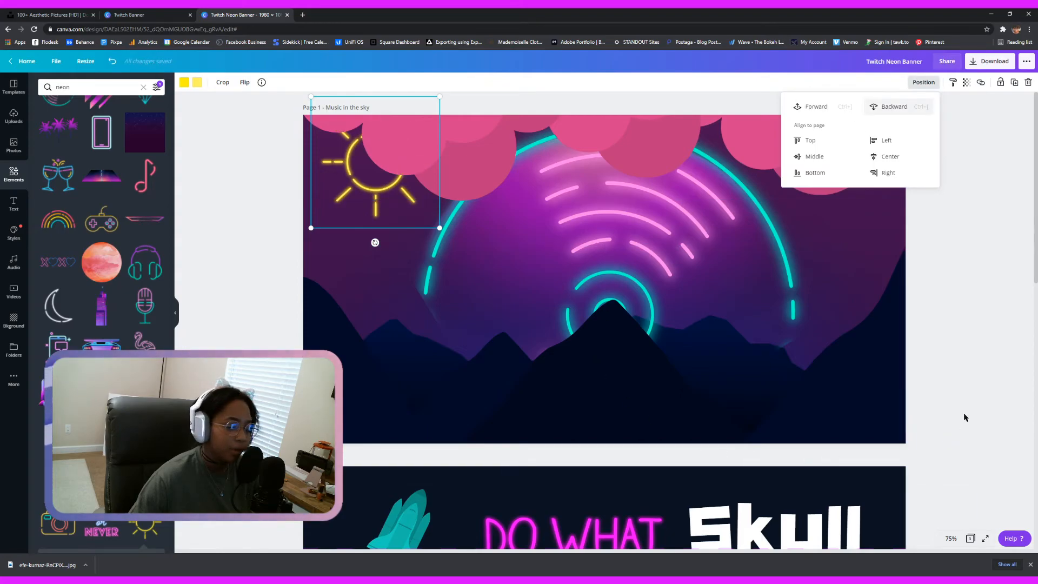
{"action": "left_click", "coordinate": [259, 209]}
{"action": "left_click", "coordinate": [301, 241]}
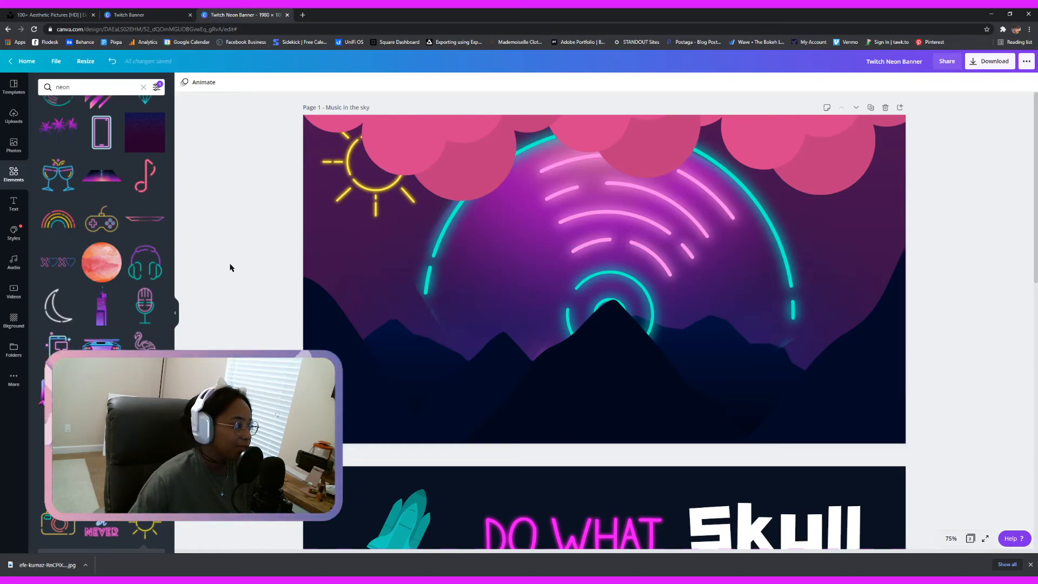
{"action": "left_click", "coordinate": [372, 215]}
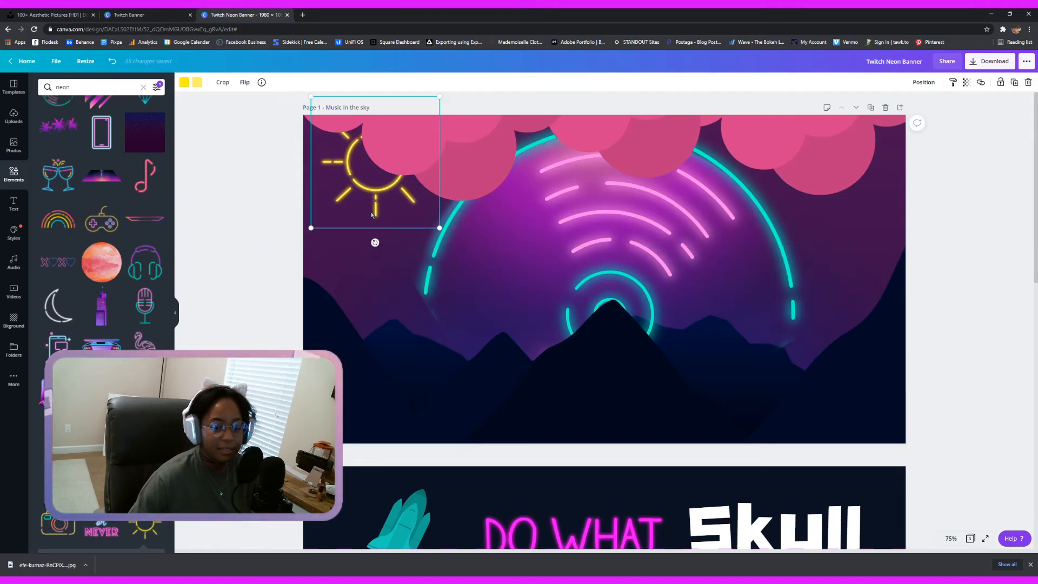
{"action": "key", "text": "Delete"}
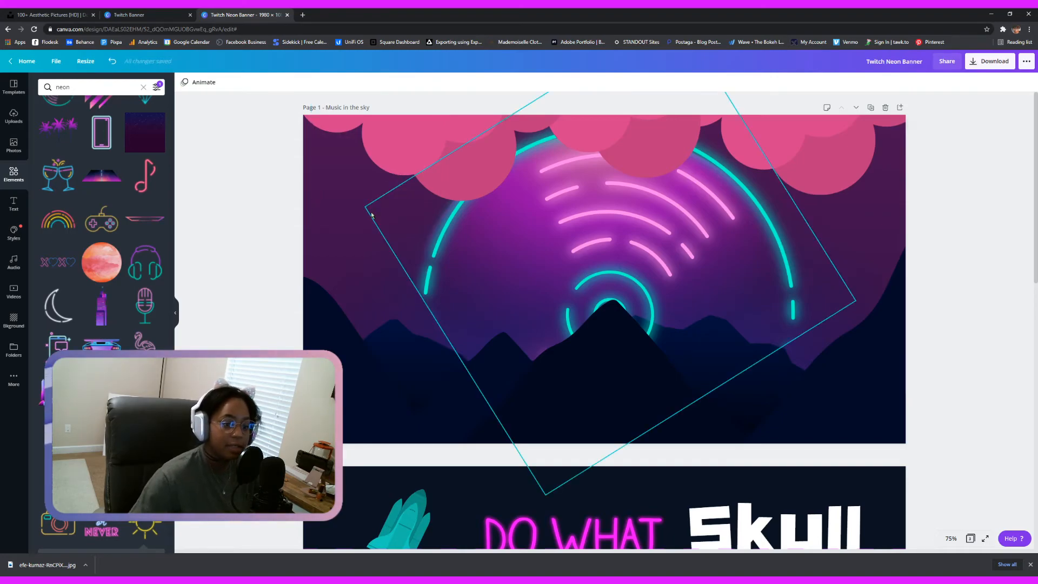
Add the neon X and heart graphic and place it near the bottom centre of the first page, over the dark mountain
{"action": "left_click", "coordinate": [58, 263]}
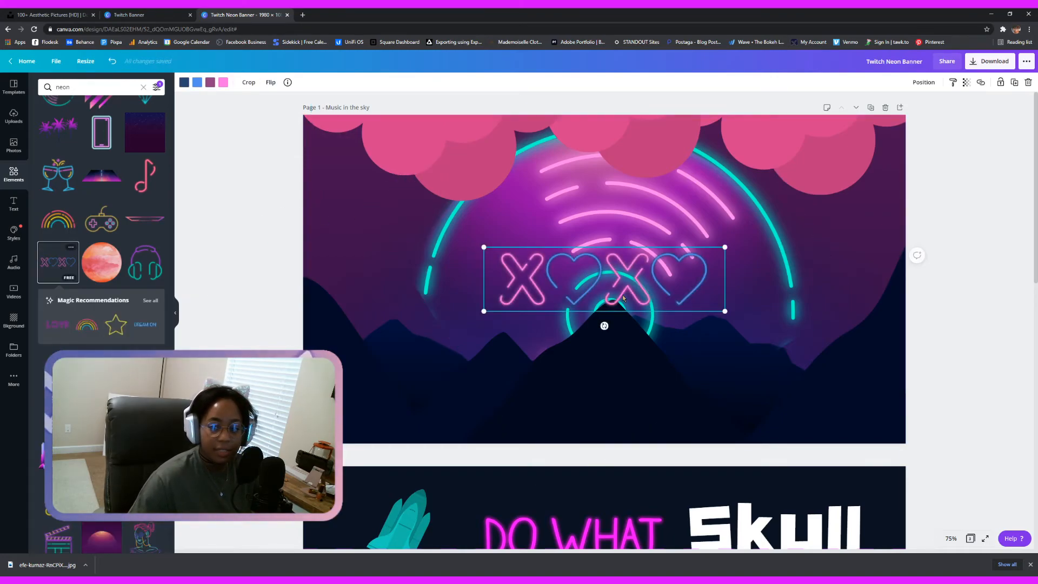
{"action": "left_click_drag", "start_coordinate": [623, 301], "coordinate": [617, 404]}
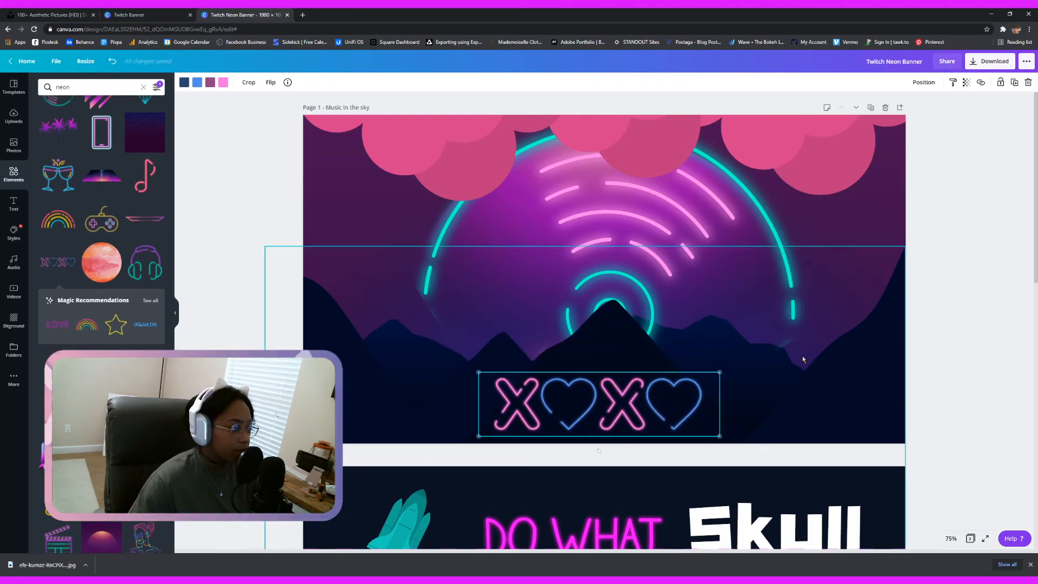
{"action": "left_click", "coordinate": [229, 280]}
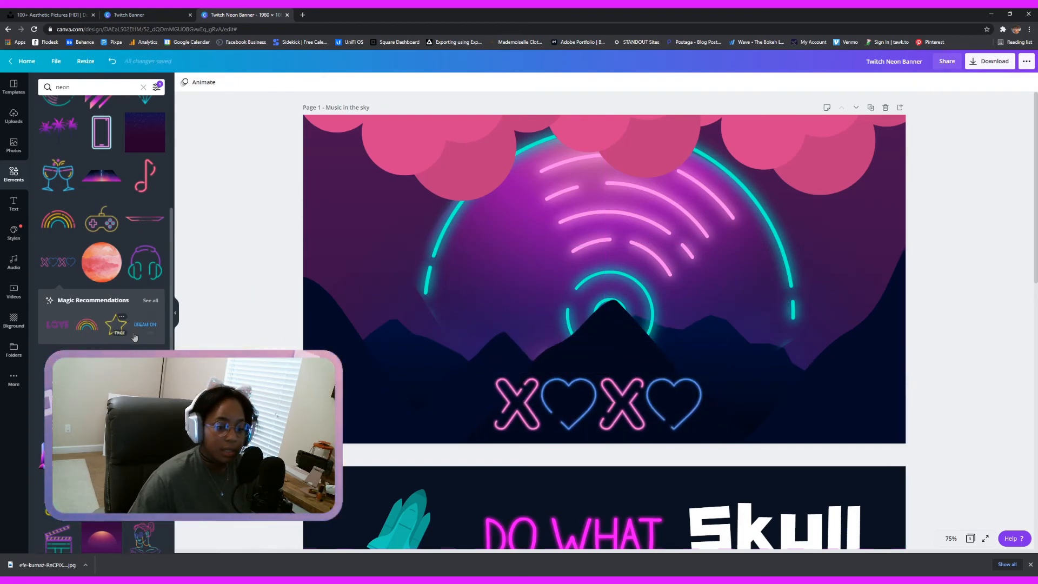
Try the neon phone graphic near the first page's left edge beside the teal arc, and delete it
{"action": "left_click", "coordinate": [58, 409]}
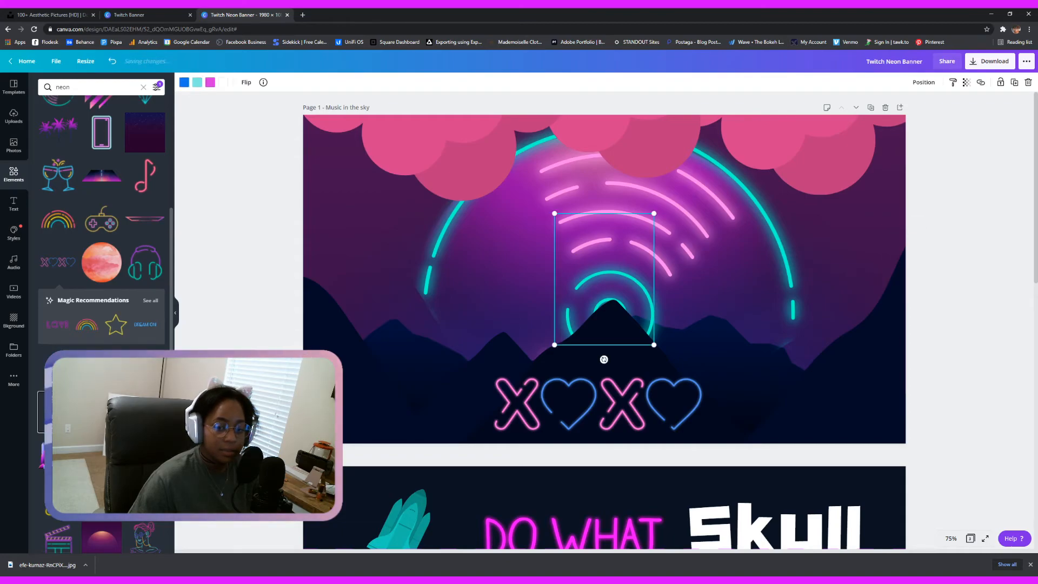
{"action": "left_click_drag", "start_coordinate": [606, 293], "coordinate": [363, 231]}
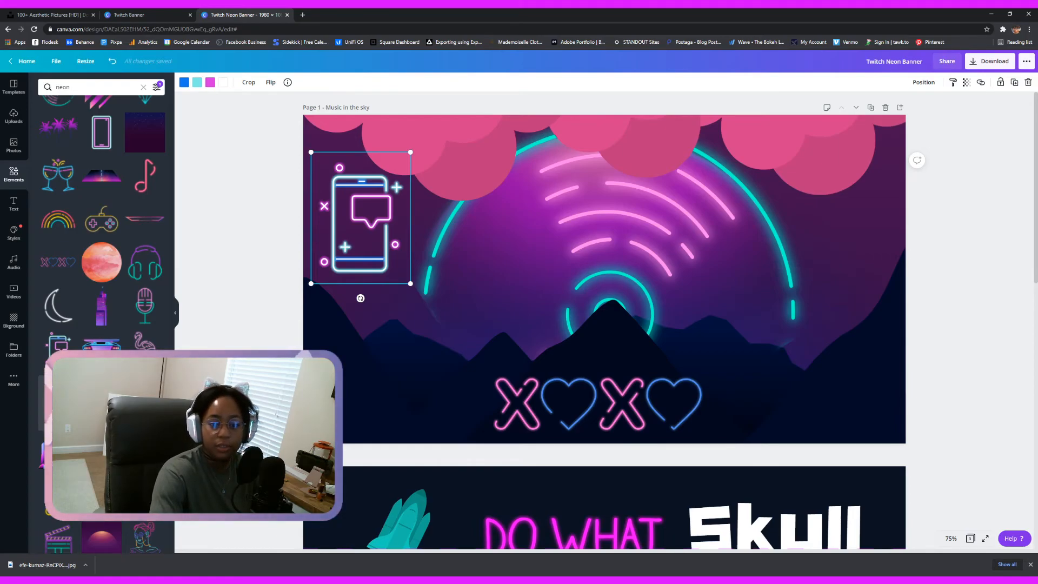
{"action": "key", "text": "Delete"}
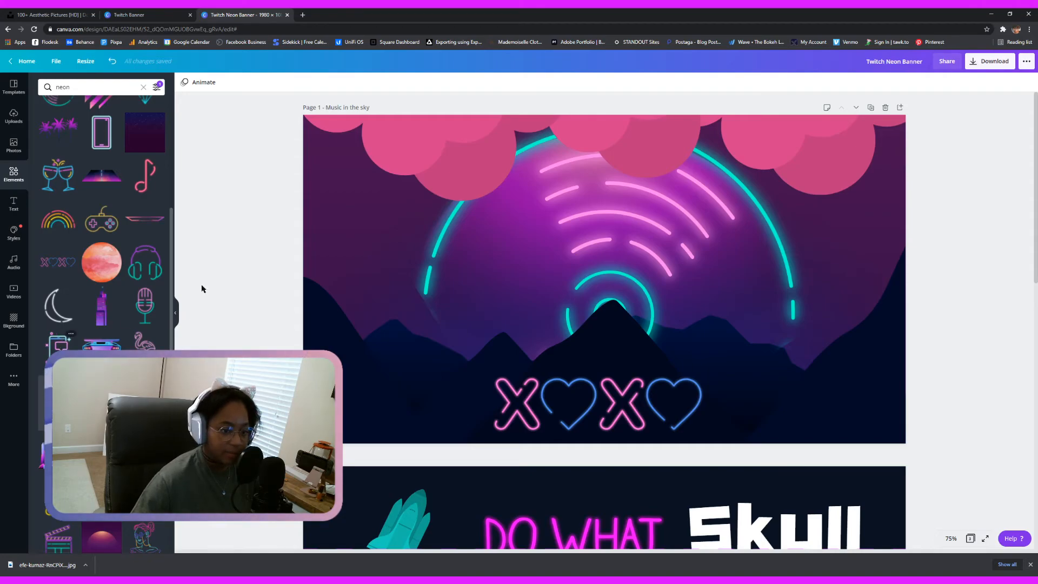
Move the "BRING BACK 8BIT" text from page 2 onto the lower part of page 1
{"action": "scroll", "coordinate": [593, 372], "scroll_direction": "down", "scroll_amount": 5}
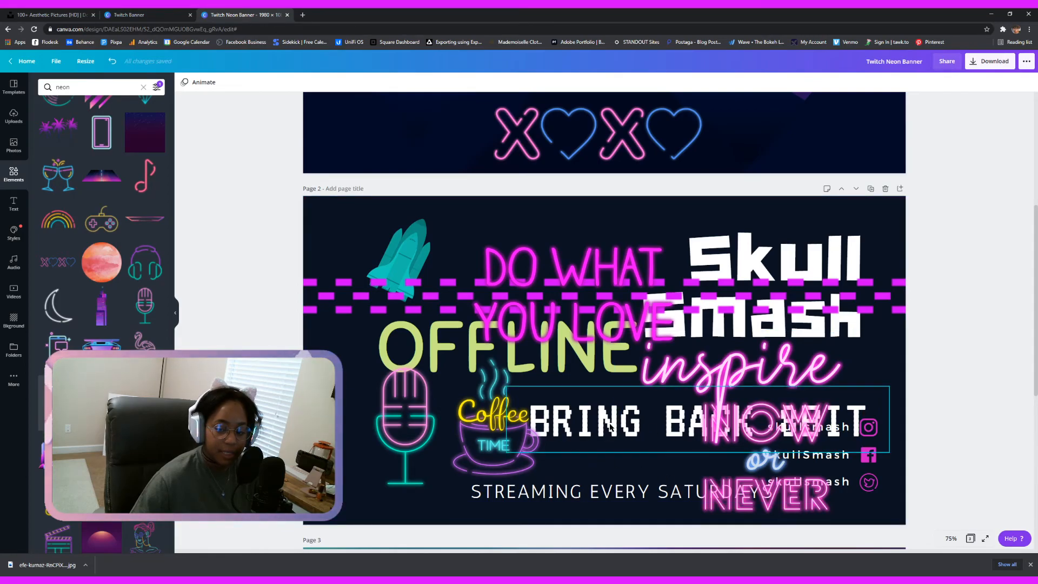
{"action": "left_click_drag", "start_coordinate": [606, 425], "coordinate": [516, 93]}
{"action": "scroll", "coordinate": [516, 100], "scroll_direction": "up", "scroll_amount": 5}
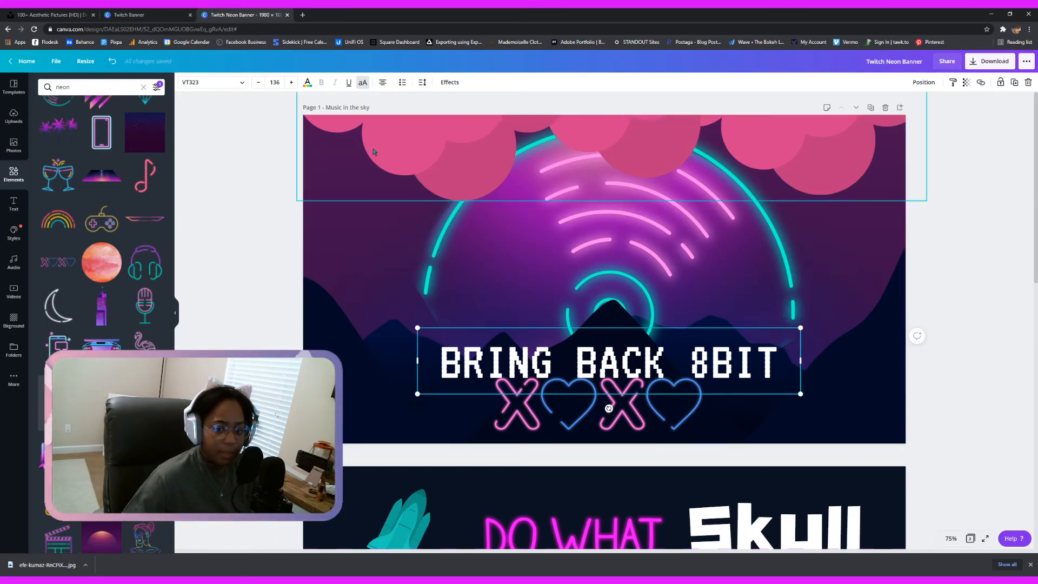
Set the "BRING BACK 8BIT" text's letter spacing to 60 and line height to 1.05, and place it just above the neon hearts
{"action": "left_click", "coordinate": [451, 83]}
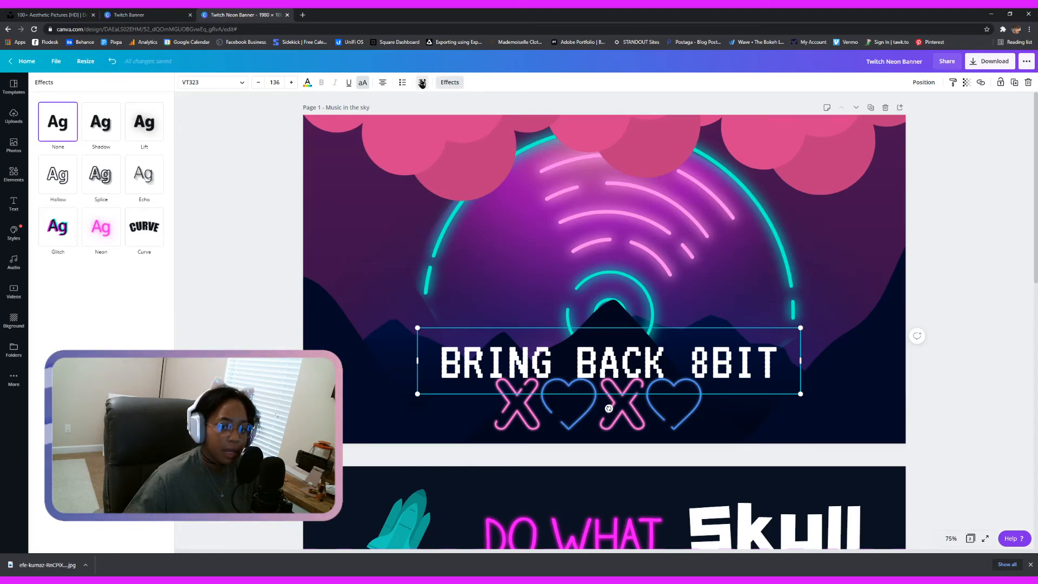
{"action": "left_click", "coordinate": [422, 83]}
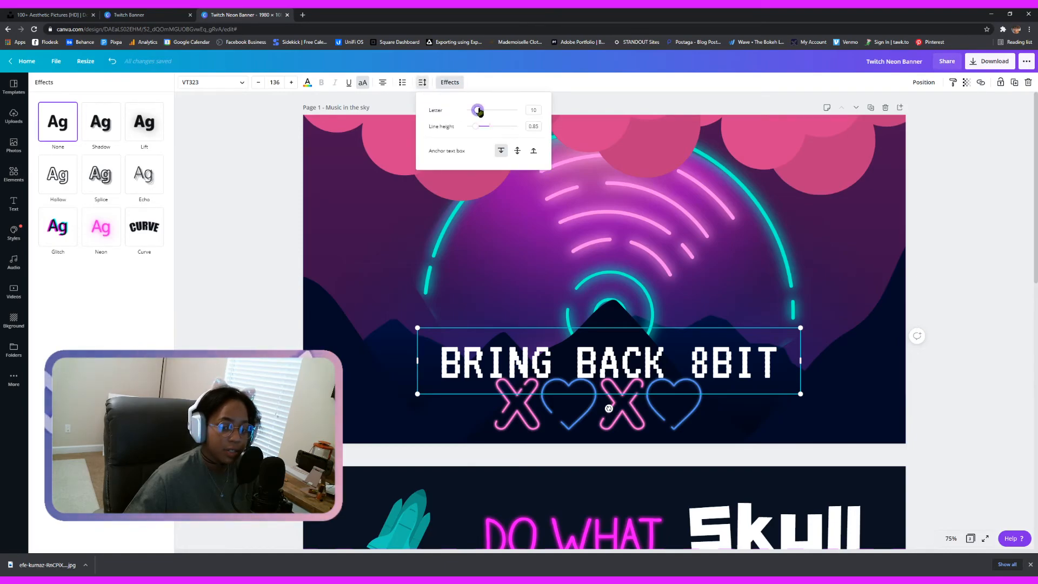
{"action": "mouse_move", "coordinate": [475, 127]}
{"action": "left_mouse_down"}
{"action": "mouse_move", "coordinate": [494, 110]}
{"action": "mouse_move", "coordinate": [480, 116]}
{"action": "left_mouse_up"}
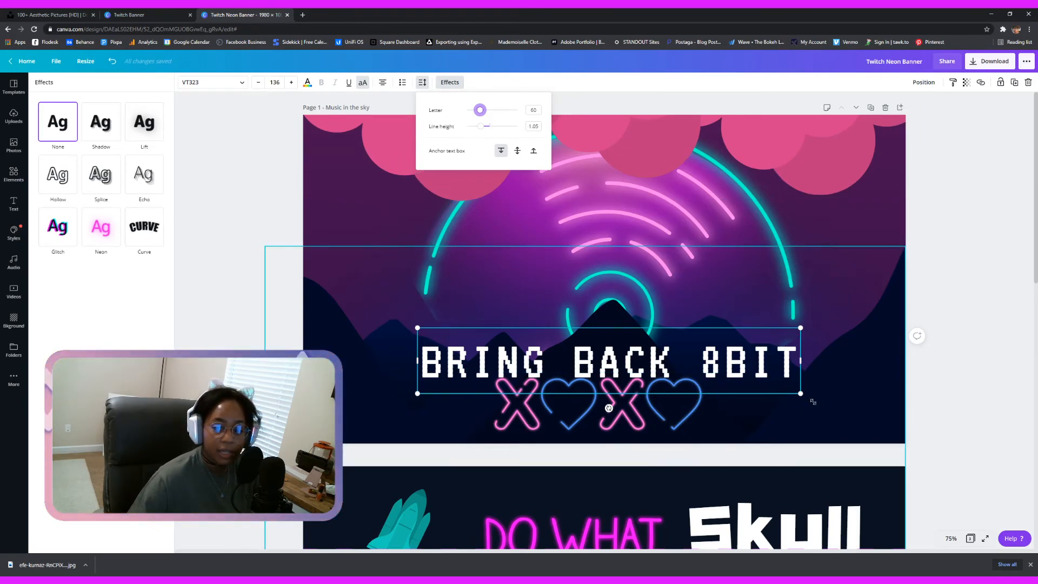
{"action": "left_click", "coordinate": [804, 382]}
{"action": "left_click_drag", "start_coordinate": [738, 365], "coordinate": [703, 327]}
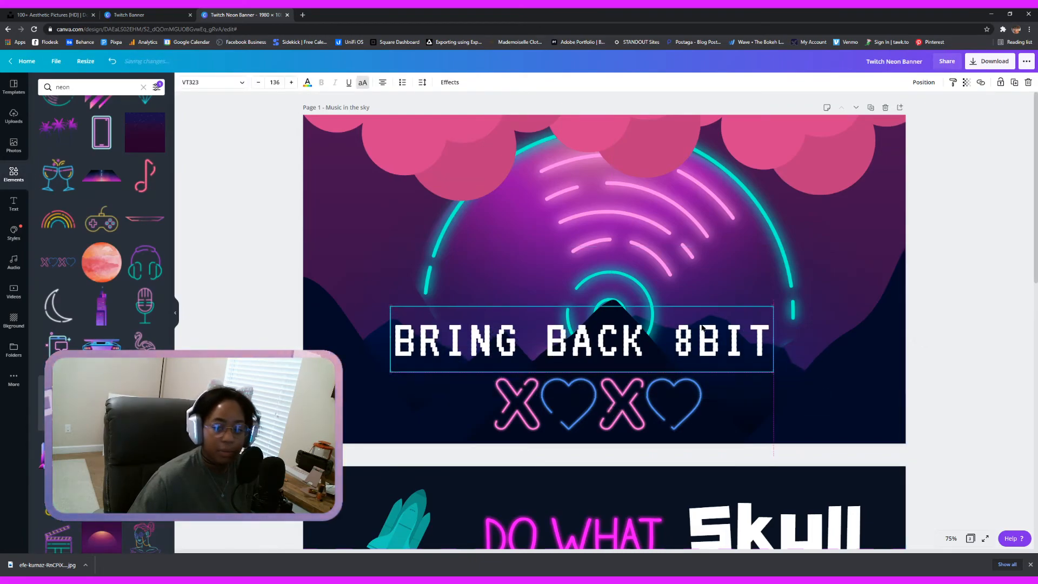
Replace the "BRING BACK 8BIT" text with "YOUR NAME"
{"action": "double_click", "coordinate": [431, 338]}
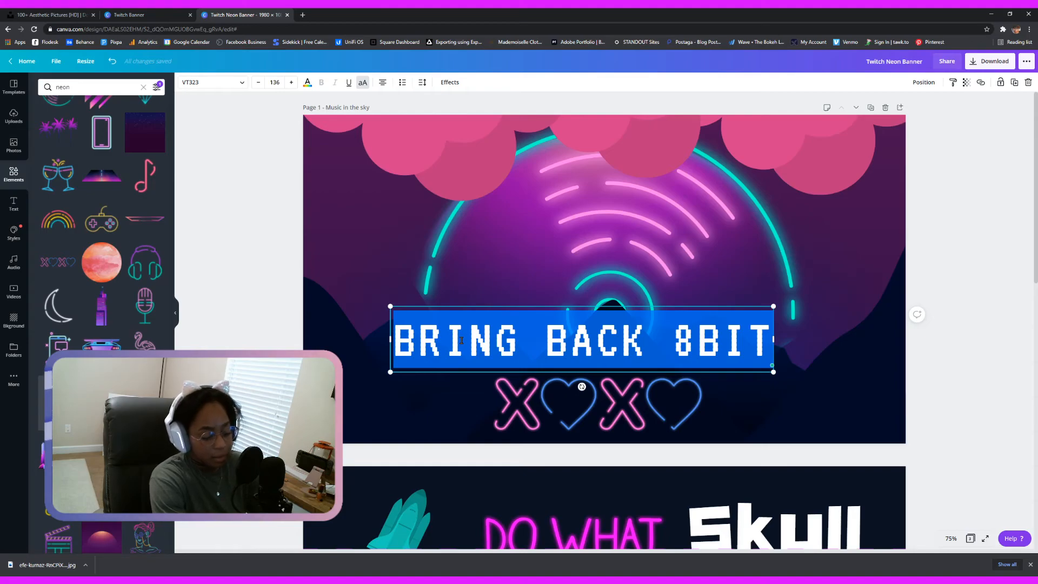
{"action": "type", "text": "YO"}
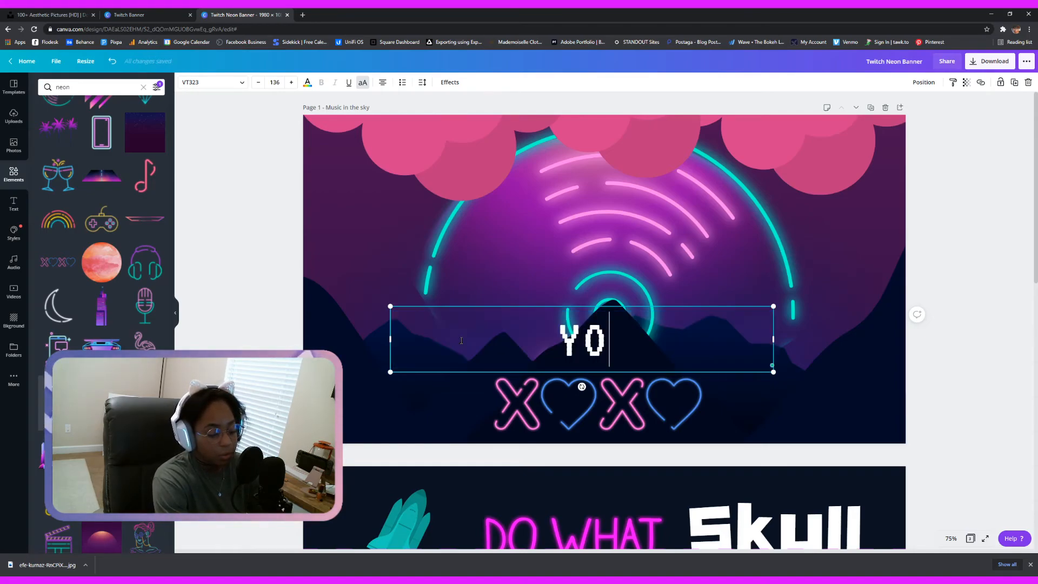
{"action": "type", "text": "UR NQAME"}
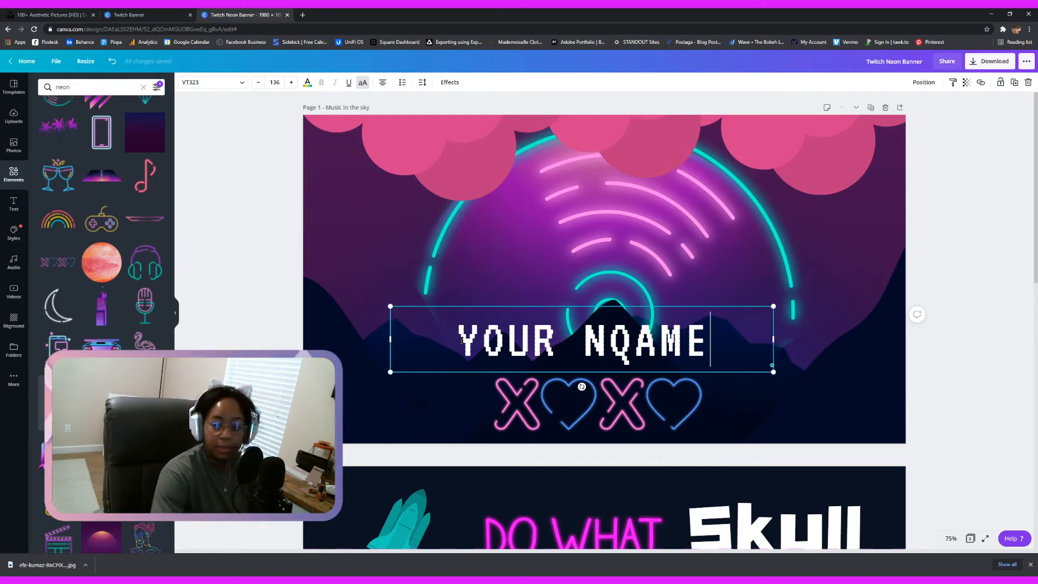
{"action": "left_click", "coordinate": [639, 343]}
{"action": "key", "text": "BackSpace"}
{"action": "type", "text": "O"}
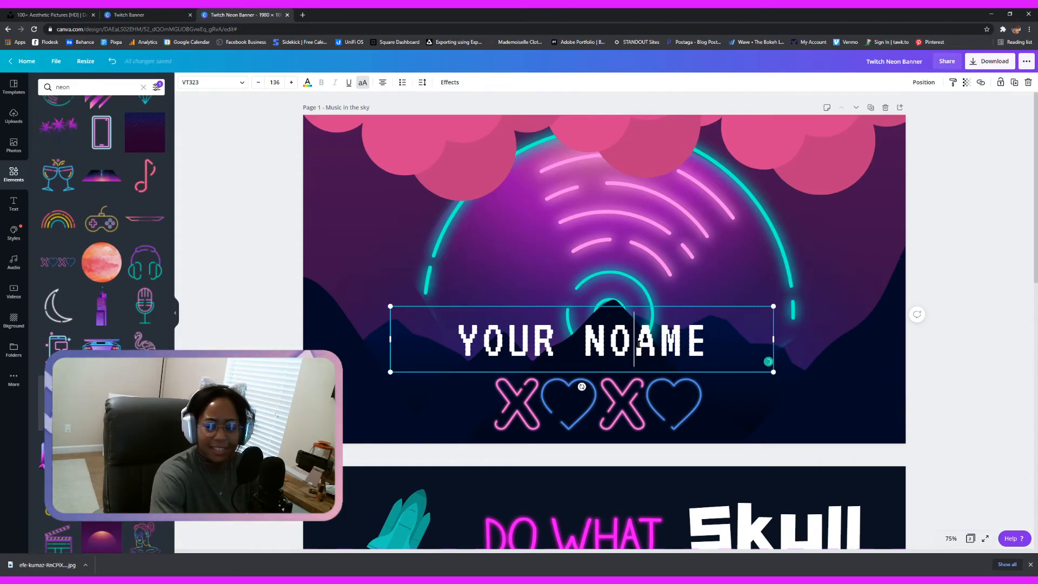
{"action": "key", "text": "BackSpace"}
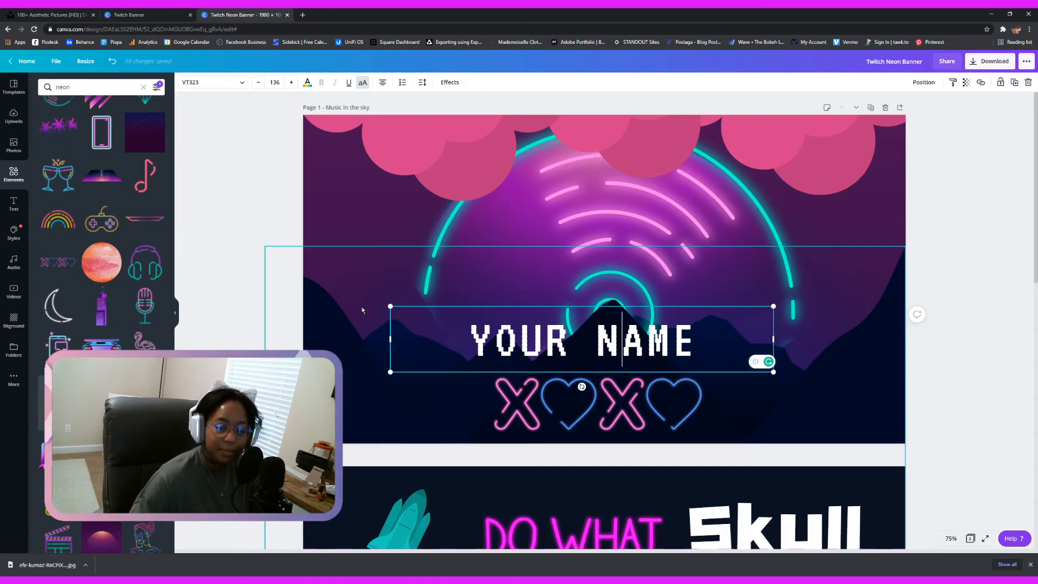
Fit the text box to "YOUR NAME" and shrink it to font size 77.5, and move the neon hearts graphic to the page's lower left
{"action": "left_click_drag", "start_coordinate": [388, 338], "coordinate": [538, 334]}
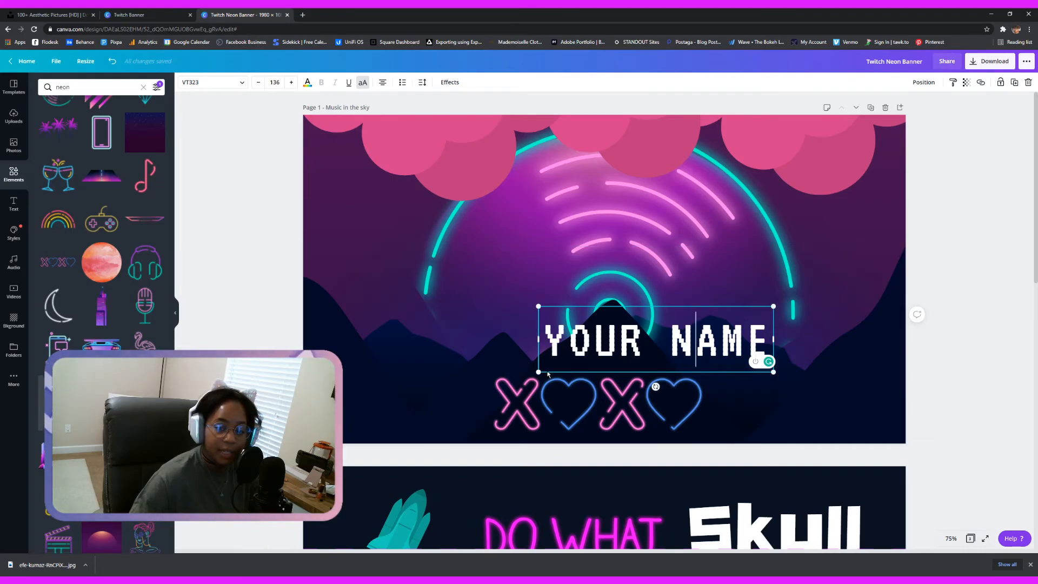
{"action": "left_click_drag", "start_coordinate": [538, 372], "coordinate": [778, 354]}
{"action": "left_click_drag", "start_coordinate": [573, 403], "coordinate": [400, 414]}
Place the "YOUR NAME" text at the first page's right edge over the mountain, and duplicate it directly underneath
{"action": "left_click", "coordinate": [802, 369]}
{"action": "left_click_drag", "start_coordinate": [801, 369], "coordinate": [851, 347]}
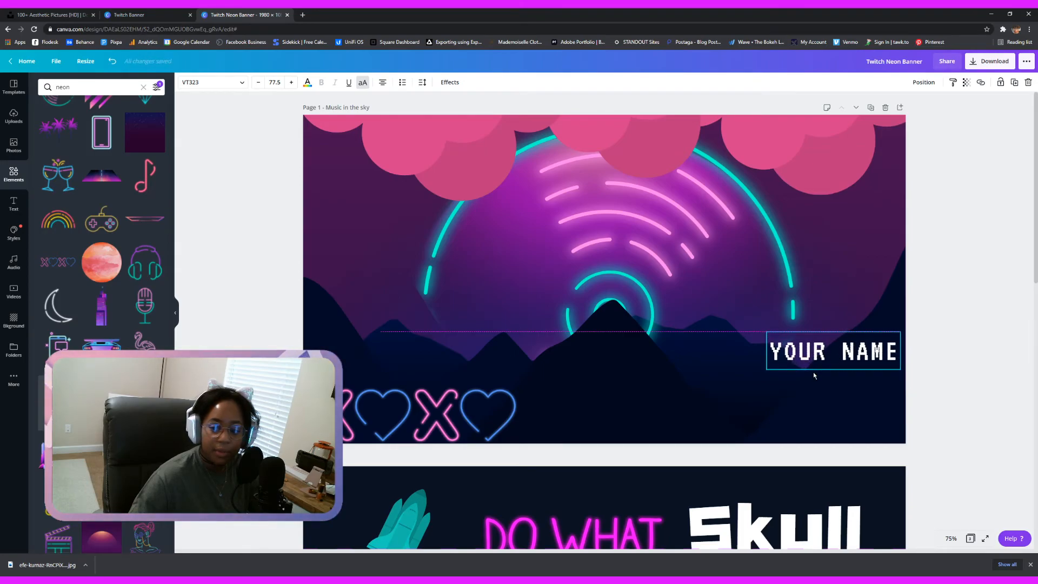
{"action": "left_click", "coordinate": [1014, 84]}
{"action": "left_click_drag", "start_coordinate": [838, 387], "coordinate": [826, 393]}
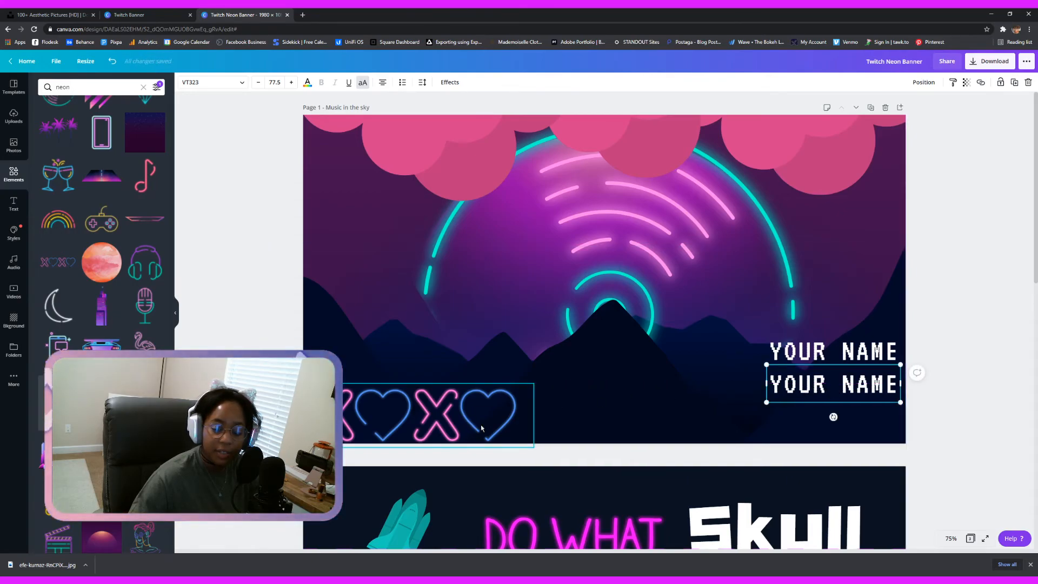
Try the neon X and heart graphic at a smaller size centred below the mountain peak, and delete it
{"action": "left_click_drag", "start_coordinate": [474, 426], "coordinate": [478, 427]}
{"action": "left_click_drag", "start_coordinate": [539, 447], "coordinate": [427, 417]}
{"action": "left_click_drag", "start_coordinate": [515, 377], "coordinate": [628, 396]}
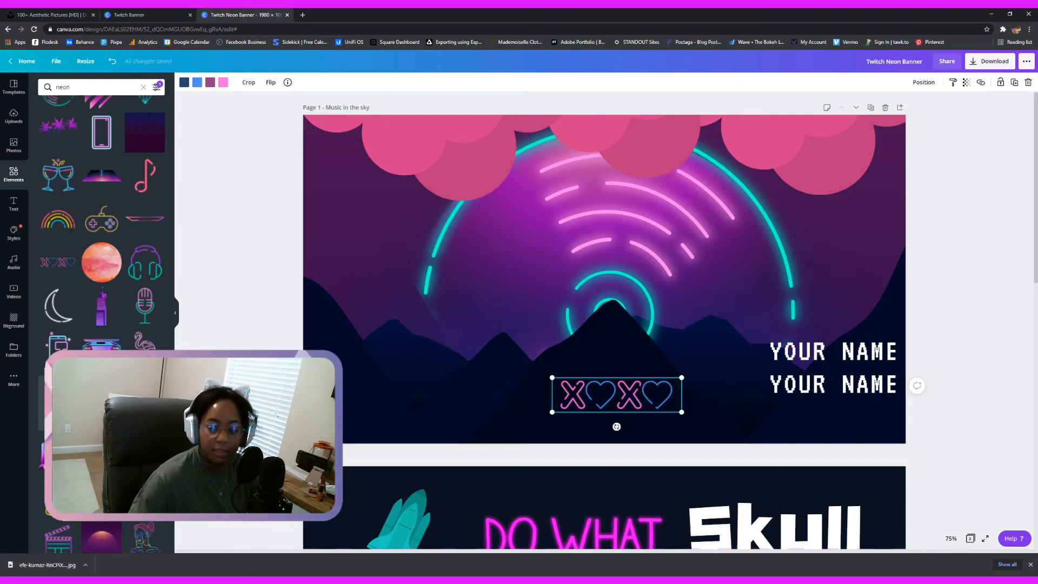
{"action": "key", "text": "Delete"}
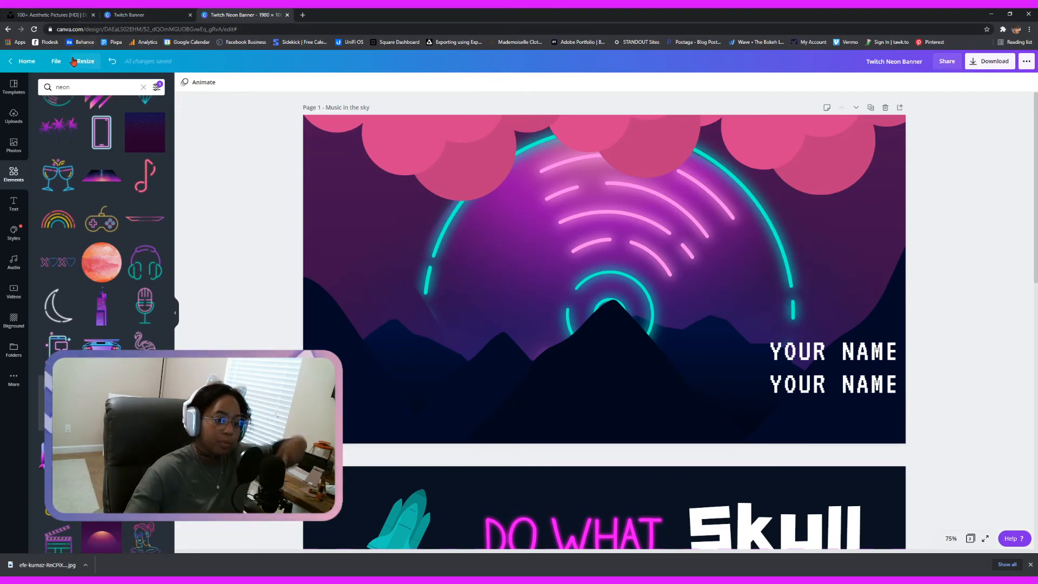
Add the neon game controller, shrink it to about 332 × 251, and tuck it, tilted clockwise, behind the cloud at the banner's upper left
{"action": "left_click", "coordinate": [101, 219]}
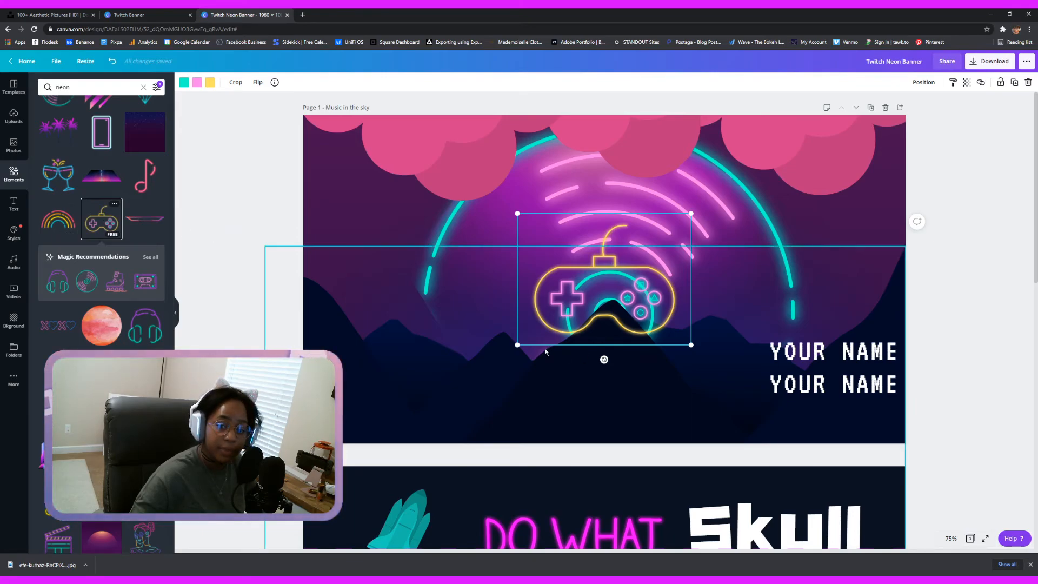
{"action": "left_click_drag", "start_coordinate": [519, 344], "coordinate": [635, 287]}
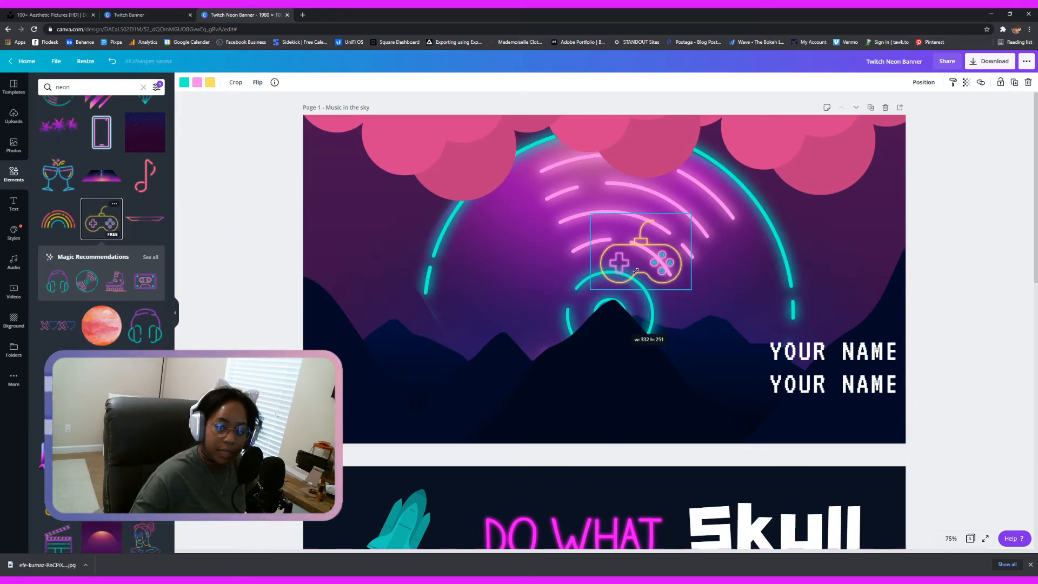
{"action": "left_click_drag", "start_coordinate": [494, 248], "coordinate": [396, 198]}
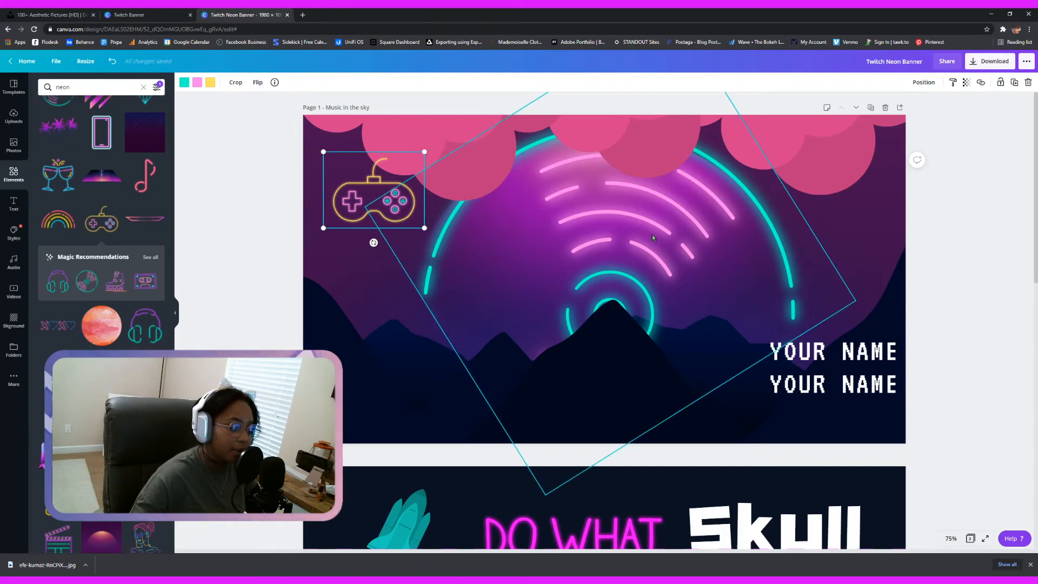
{"action": "left_click", "coordinate": [925, 84]}
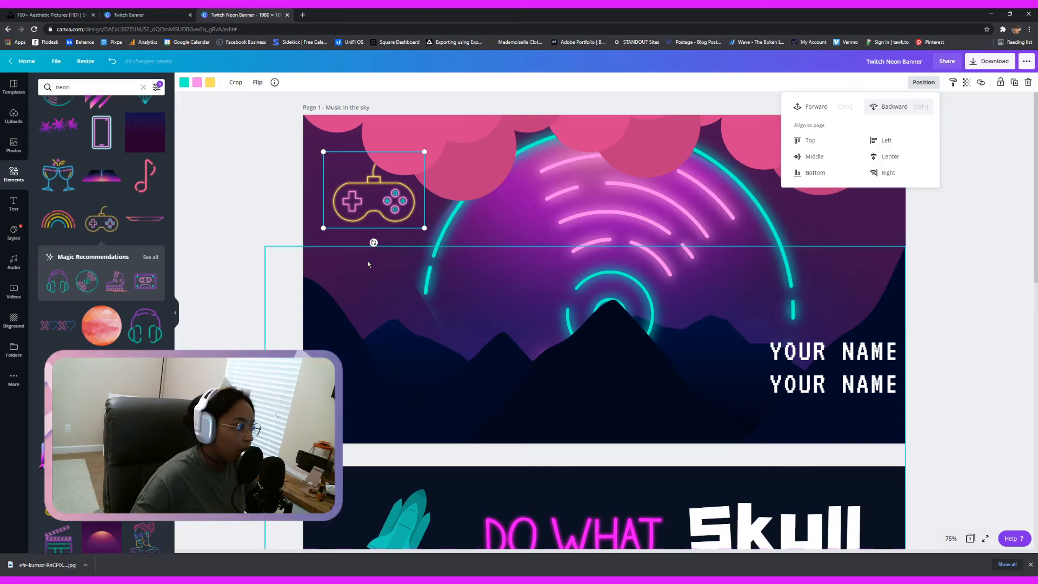
{"action": "left_click_drag", "start_coordinate": [373, 242], "coordinate": [359, 242]}
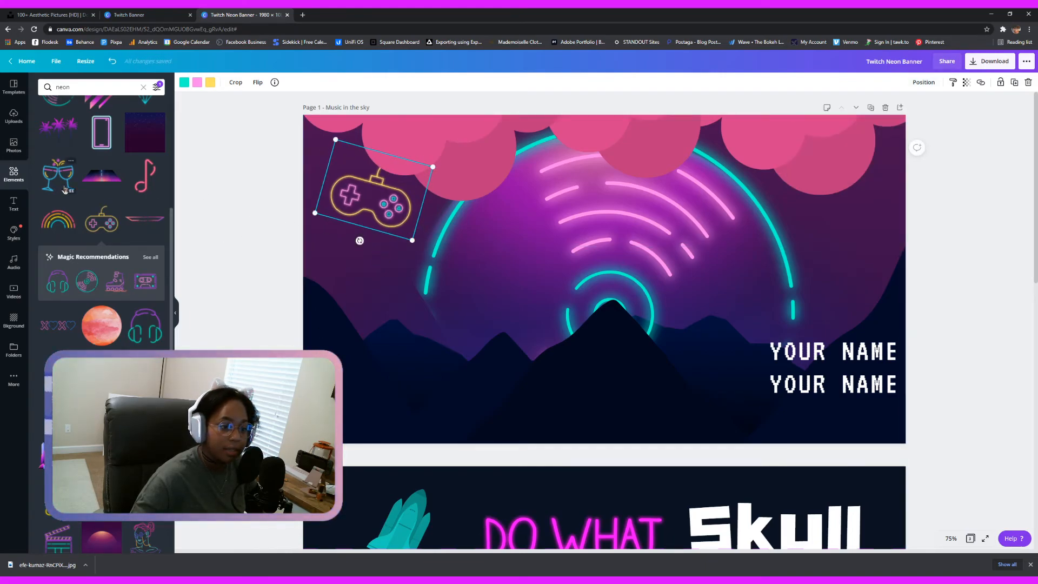
Add the crossed microphones from the controller's related recommendations, shrink and turn them to about -167°, and place them at the banner's upper right
{"action": "scroll", "coordinate": [161, 258], "scroll_direction": "down", "scroll_amount": 5}
{"action": "scroll", "coordinate": [161, 258], "scroll_direction": "up", "scroll_amount": 5}
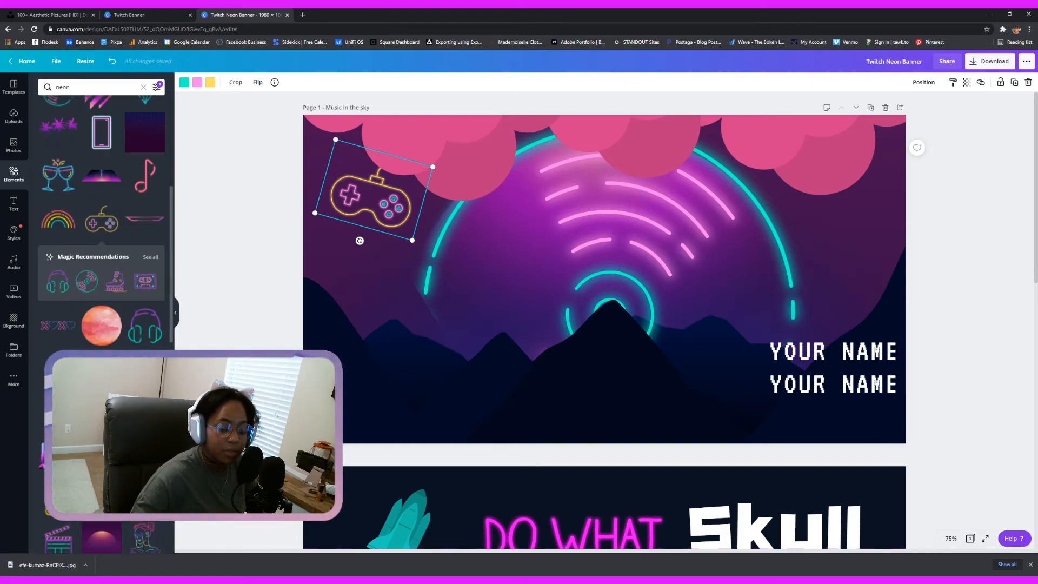
{"action": "left_click", "coordinate": [151, 258]}
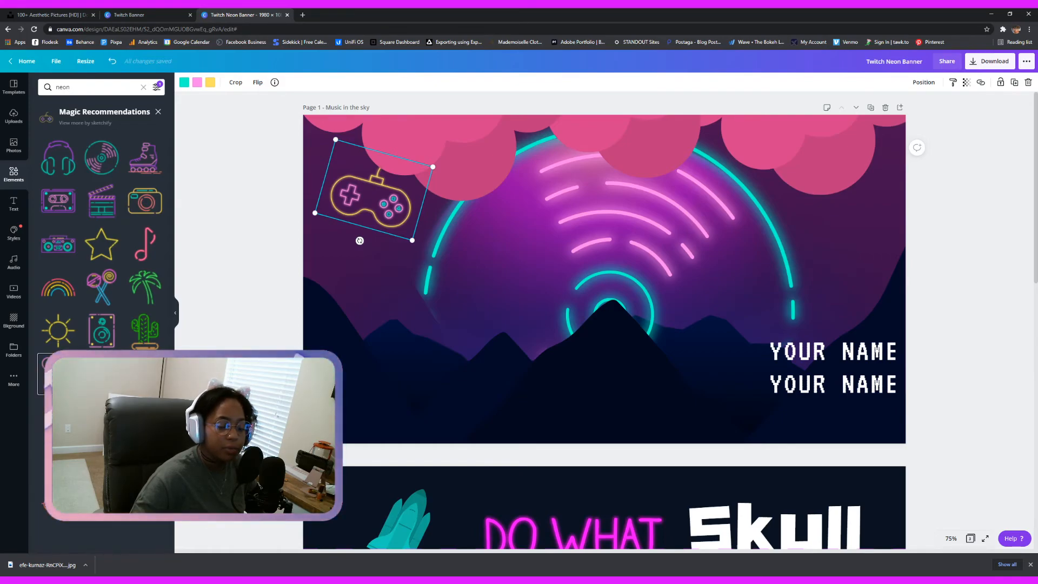
{"action": "left_click", "coordinate": [58, 363]}
{"action": "left_click_drag", "start_coordinate": [531, 344], "coordinate": [627, 304]}
{"action": "left_click_drag", "start_coordinate": [660, 260], "coordinate": [488, 306]}
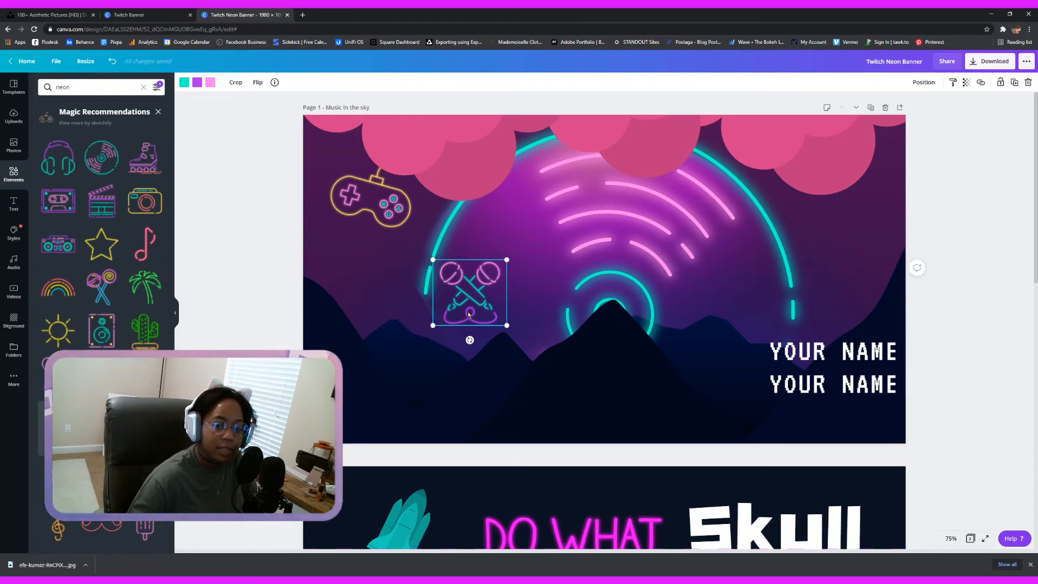
{"action": "left_click_drag", "start_coordinate": [531, 329], "coordinate": [478, 235]}
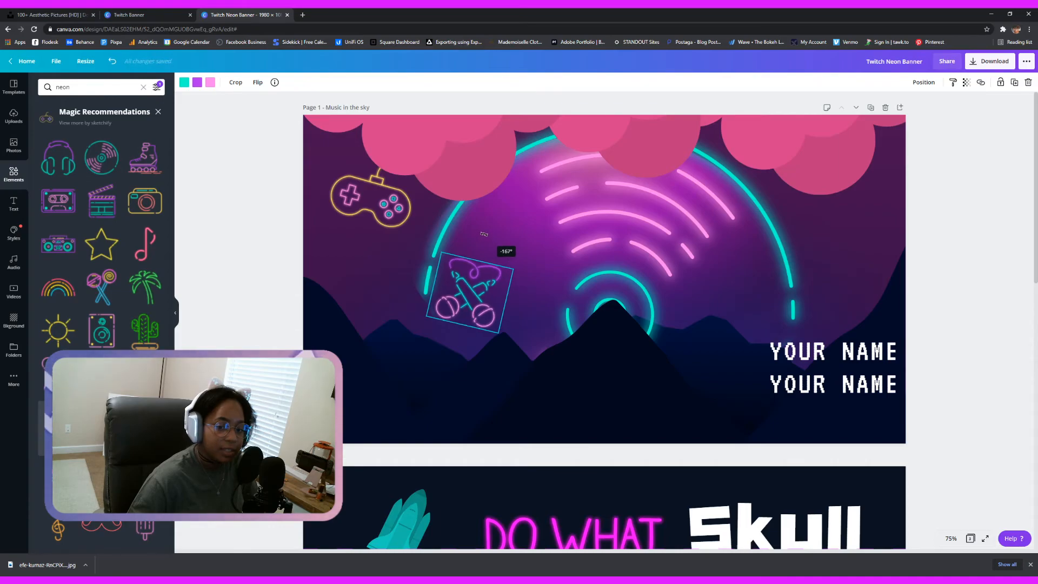
{"action": "left_click_drag", "start_coordinate": [465, 296], "coordinate": [824, 214]}
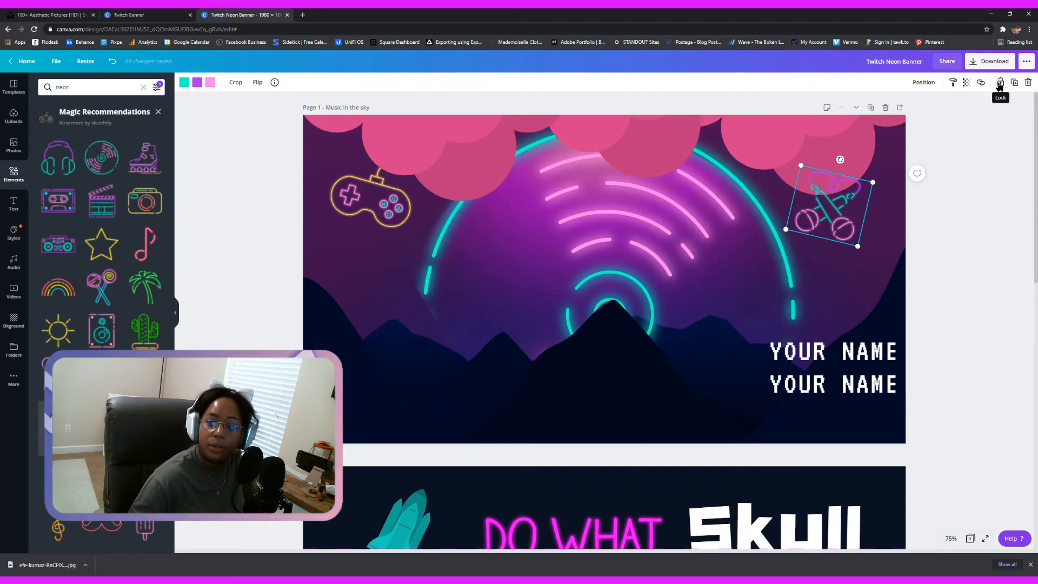
Send the crossed microphones backward until they sit behind the pink cloud
{"action": "left_click", "coordinate": [924, 83]}
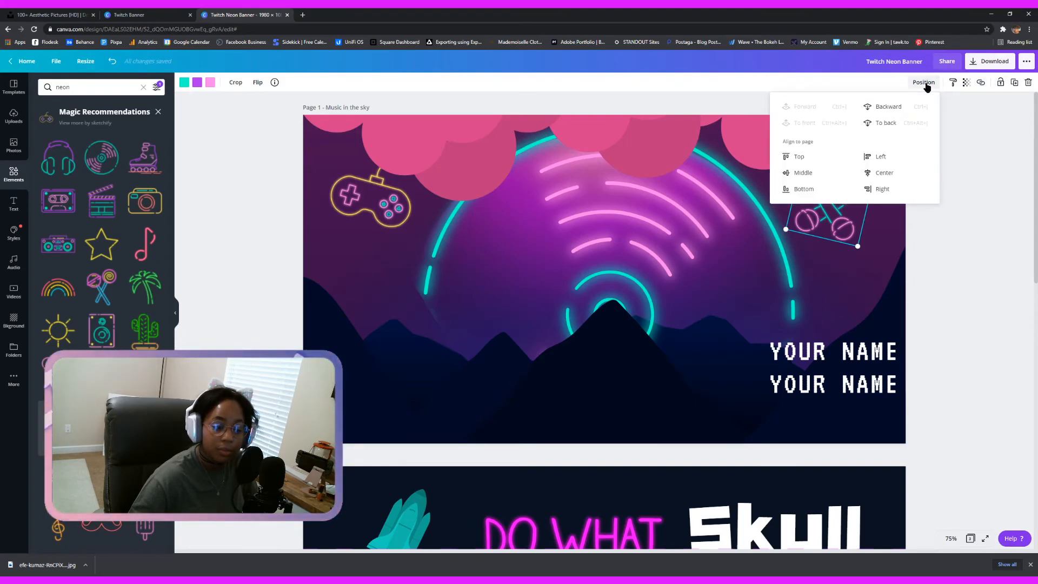
{"action": "left_click", "coordinate": [876, 116]}
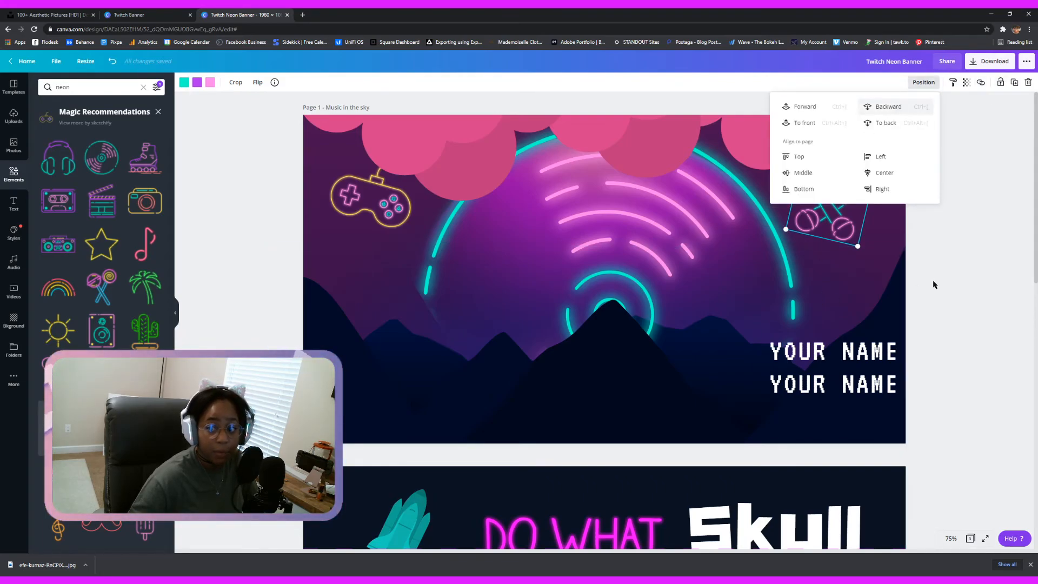
{"action": "left_click", "coordinate": [925, 82]}
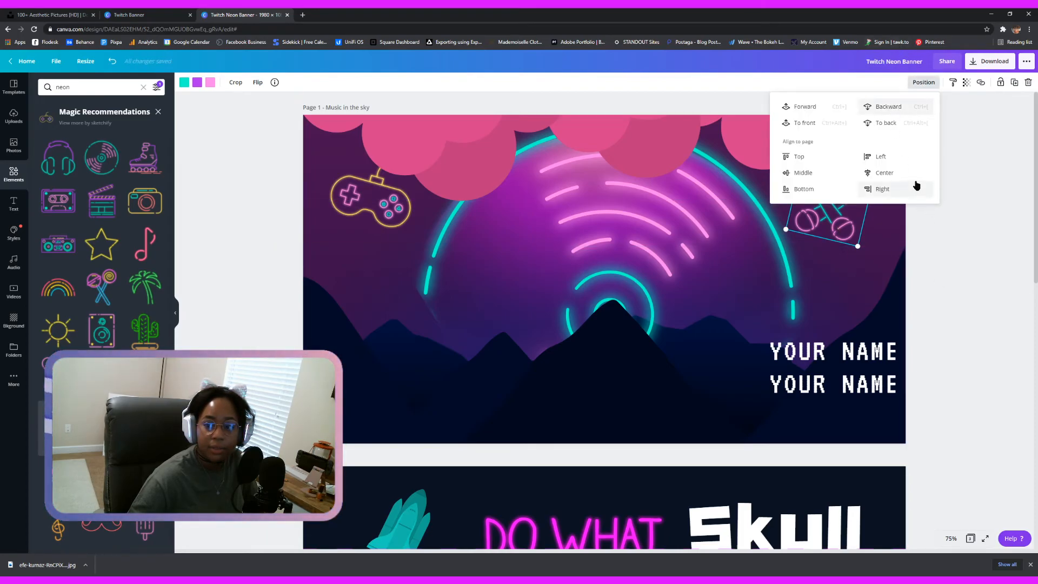
{"action": "left_click", "coordinate": [993, 269]}
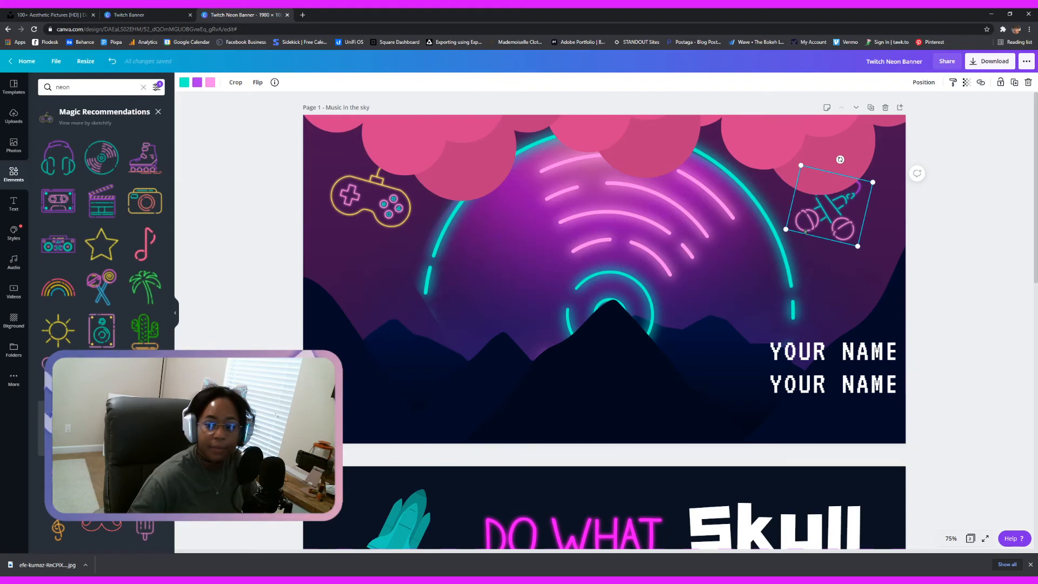
Tilt the crossed microphones the opposite way and shift them closer to the banner's right edge, hanging below the cloud
{"action": "mouse_move", "coordinate": [840, 160]}
{"action": "left_mouse_down"}
{"action": "mouse_move", "coordinate": [820, 152]}
{"action": "mouse_move", "coordinate": [829, 158]}
{"action": "left_mouse_up"}
{"action": "left_click_drag", "start_coordinate": [830, 223], "coordinate": [850, 228]}
{"action": "left_click_drag", "start_coordinate": [850, 164], "coordinate": [835, 174]}
{"action": "left_click_drag", "start_coordinate": [857, 219], "coordinate": [856, 216]}
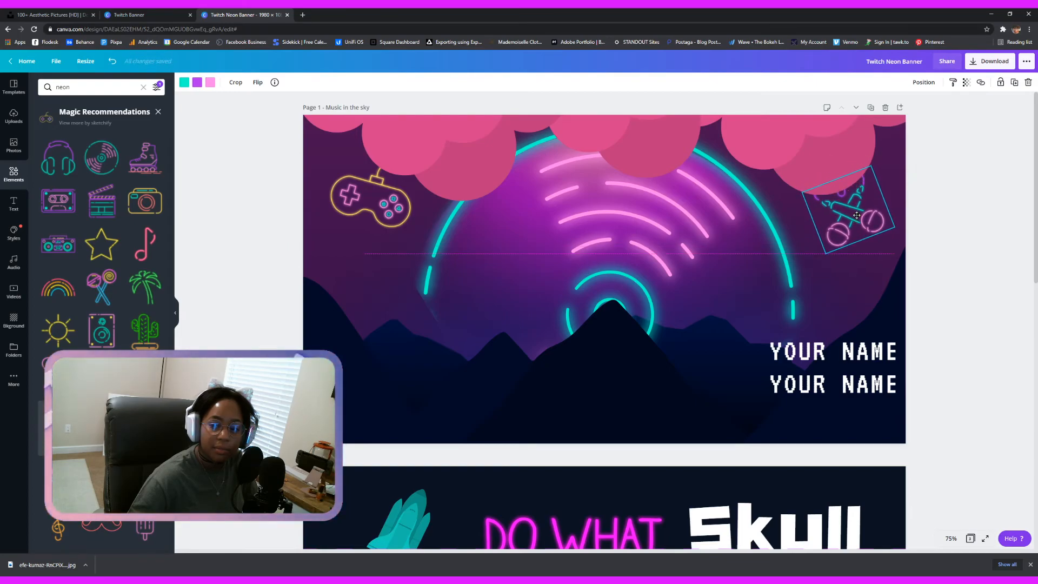
{"action": "left_click", "coordinate": [944, 226]}
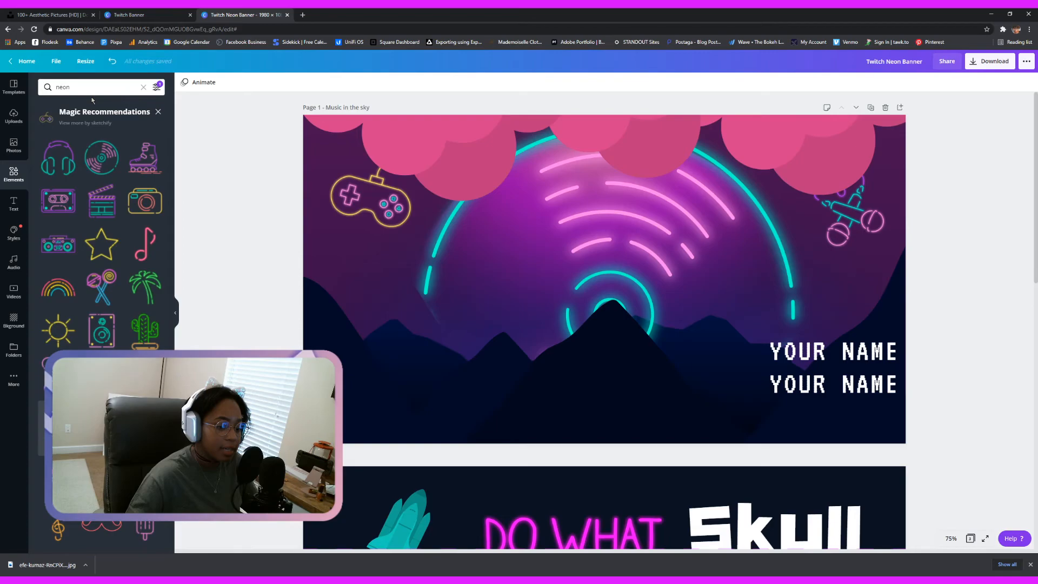
Search the elements for "neon facebook" and look through the icons
{"action": "left_click", "coordinate": [122, 87]}
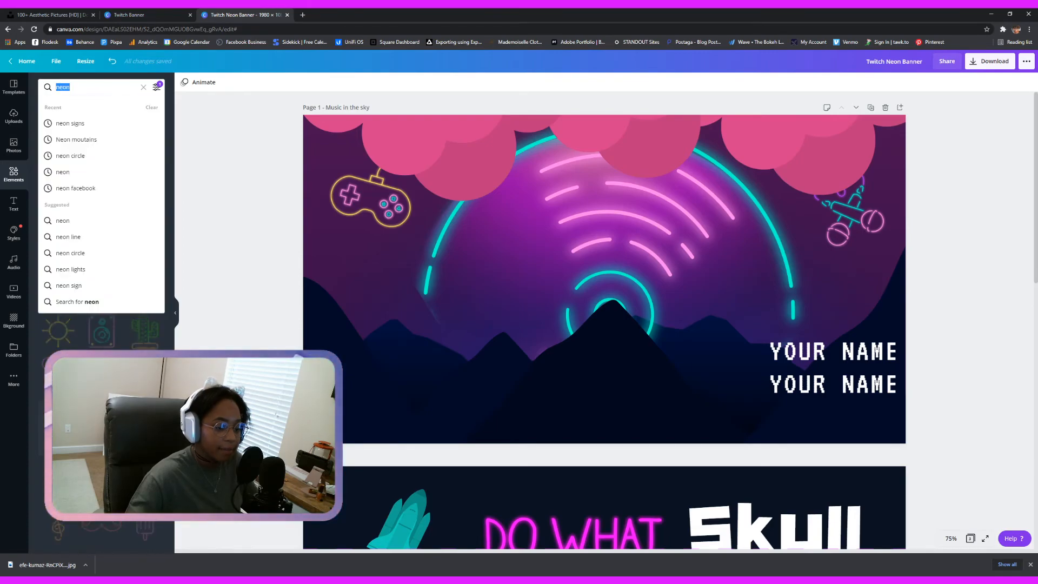
{"action": "type", "text": "fa"}
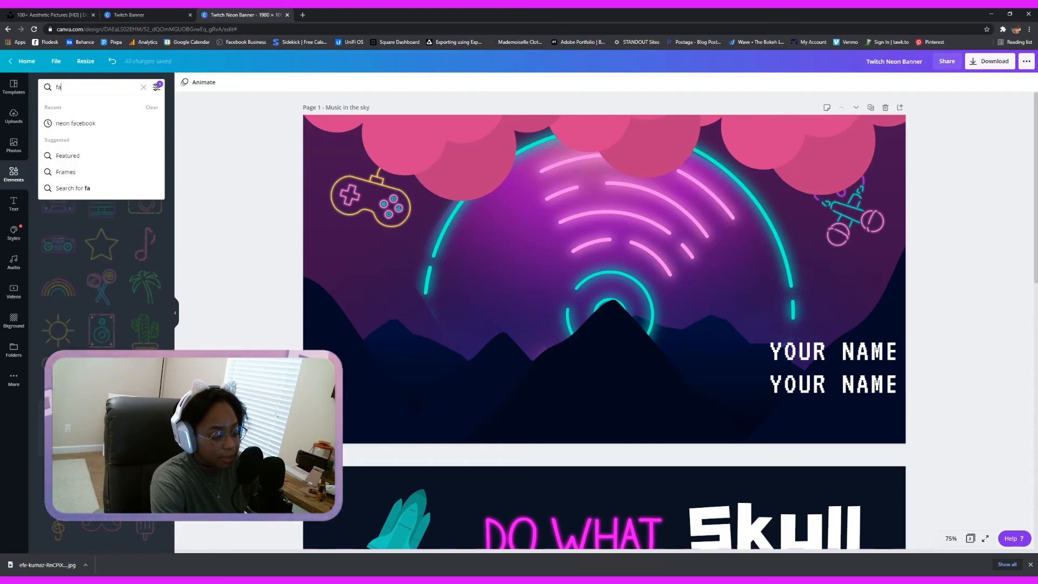
{"action": "type", "text": "xwbook"}
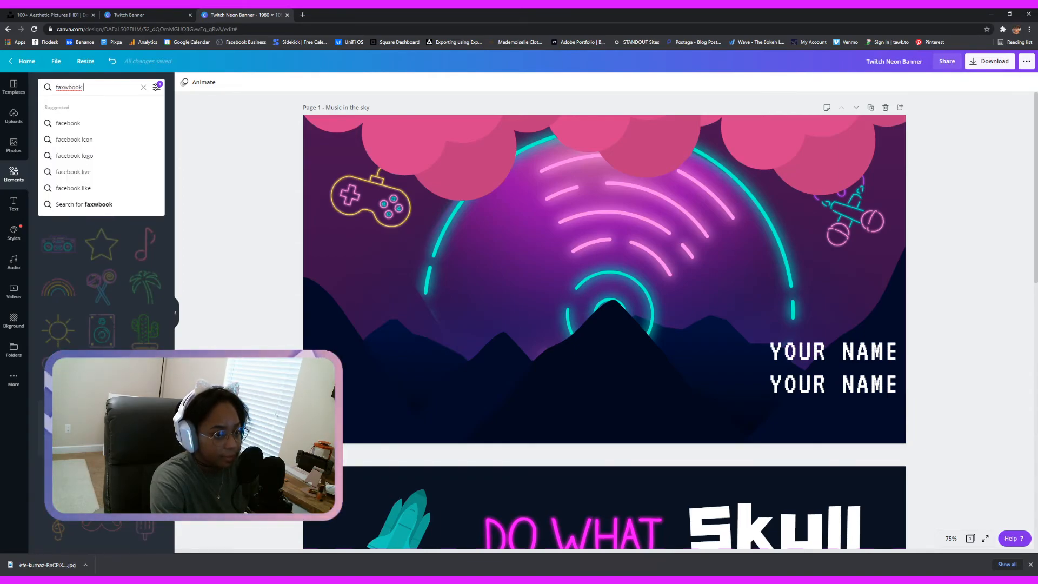
{"action": "key", "text": "BackSpace"}
{"action": "key", "text": "BackSpace"}
{"action": "key", "text": "BackSpace"}
{"action": "key", "text": "BackSpace"}
{"action": "key", "text": "BackSpace"}
{"action": "key", "text": "BackSpace"}
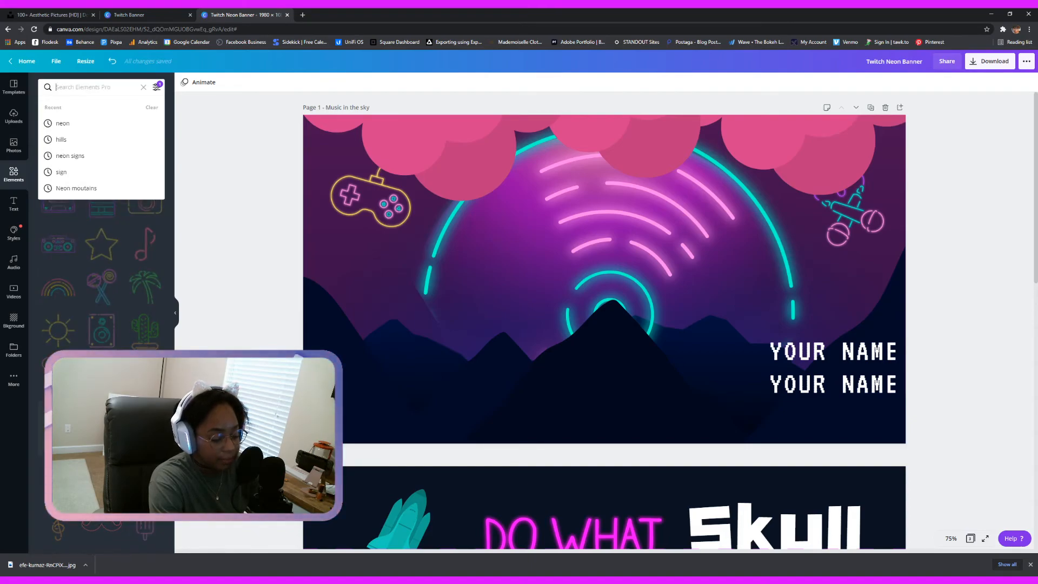
{"action": "type", "text": "c"}
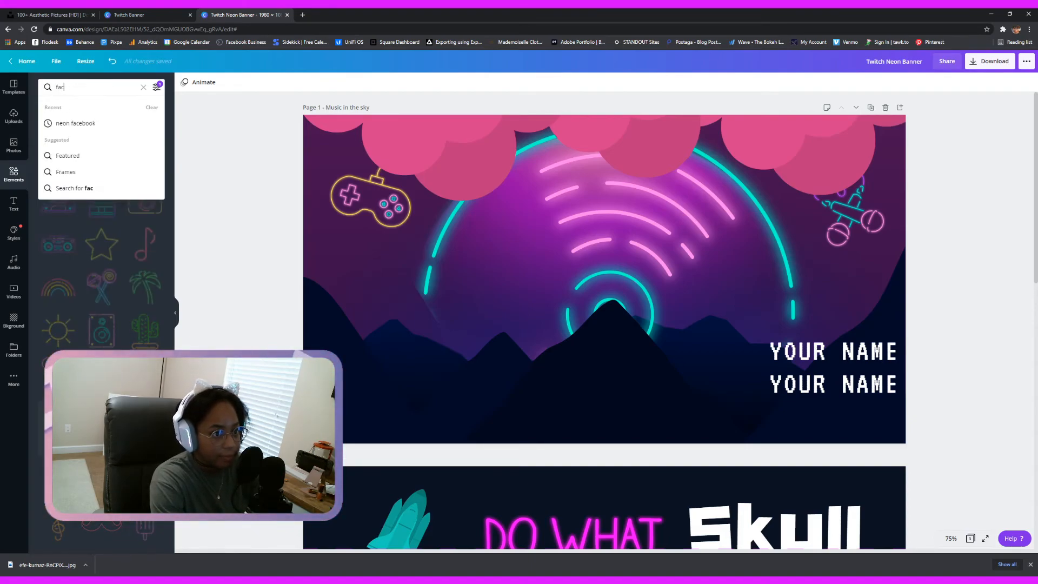
{"action": "type", "text": "e"}
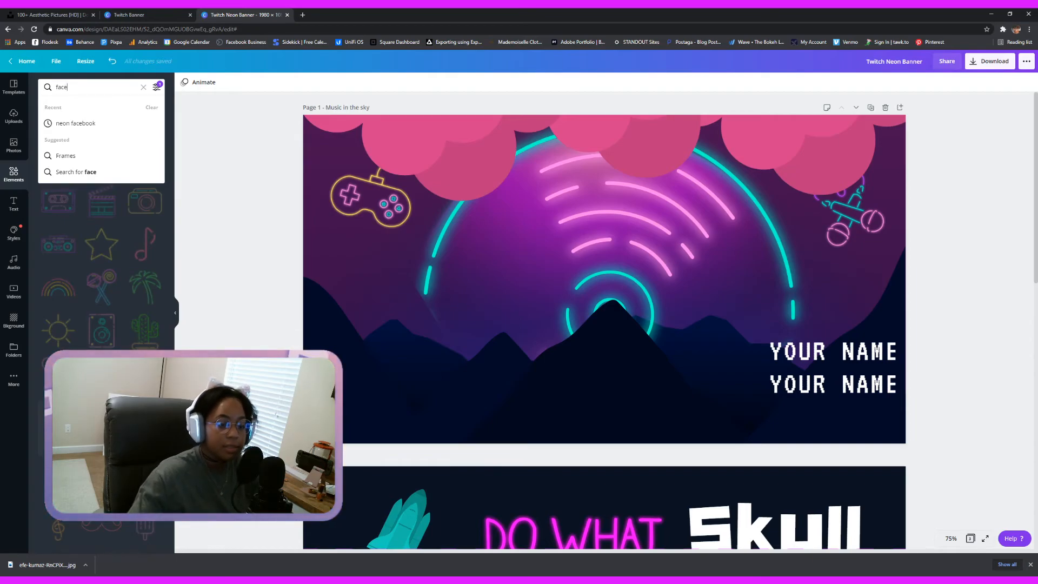
{"action": "left_click", "coordinate": [135, 123]}
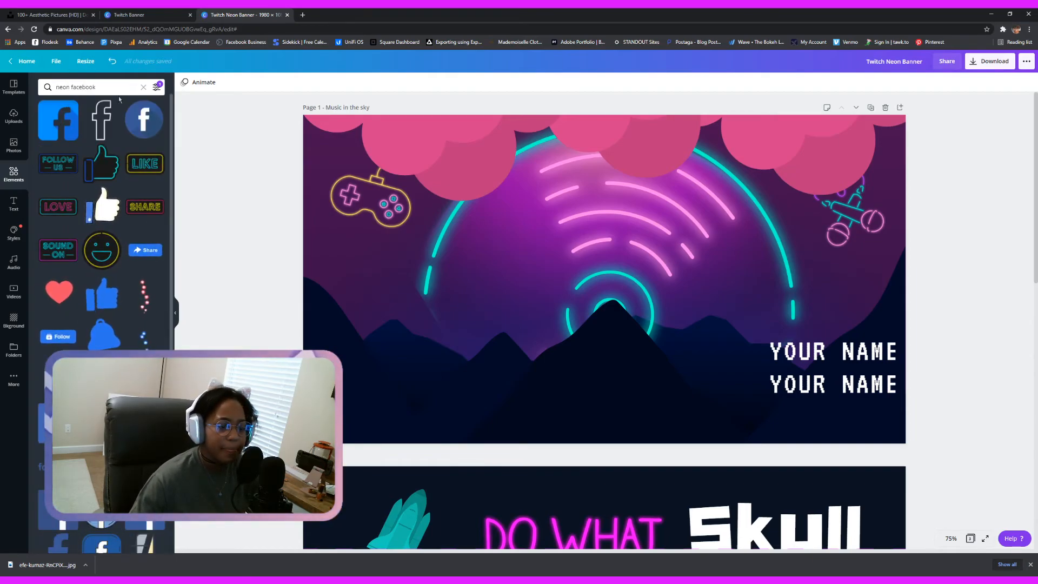
{"action": "scroll", "coordinate": [114, 156], "scroll_direction": "down", "scroll_amount": 5}
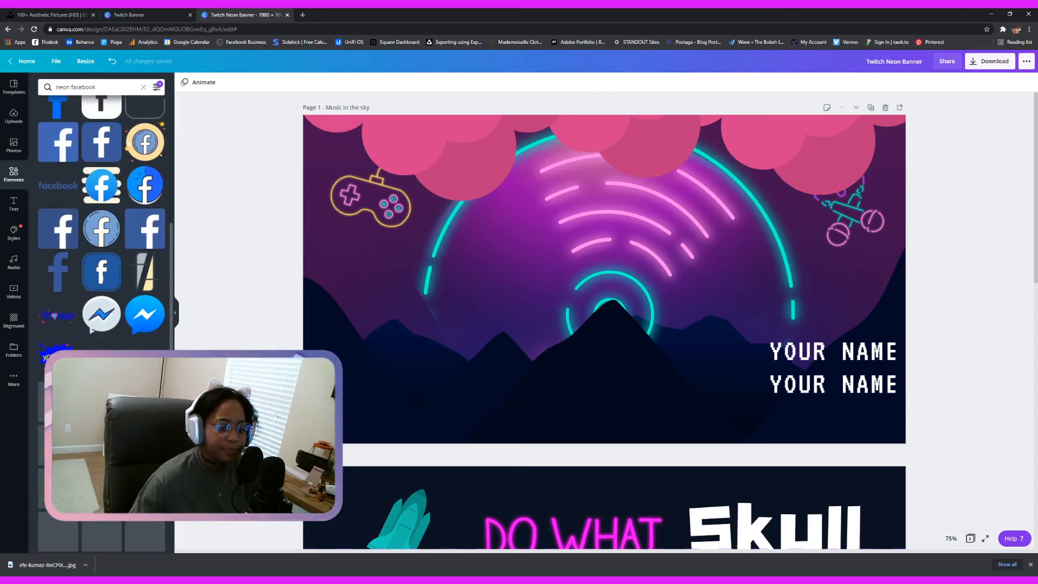
{"action": "scroll", "coordinate": [112, 178], "scroll_direction": "up", "scroll_amount": 5}
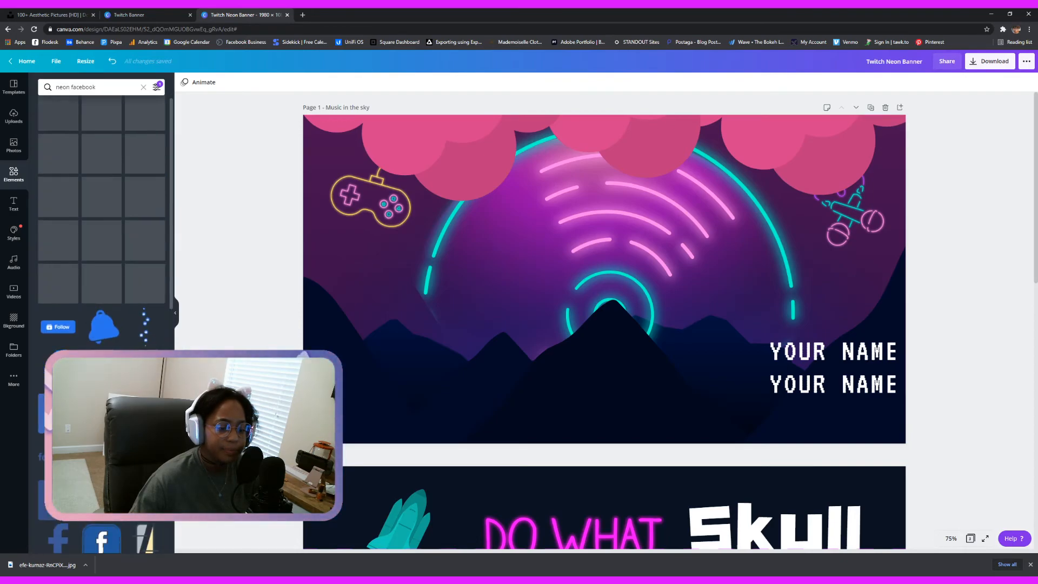
Search the elements for "neon social media"
{"action": "left_click", "coordinate": [93, 86]}
{"action": "type", "text": "neon social media"}
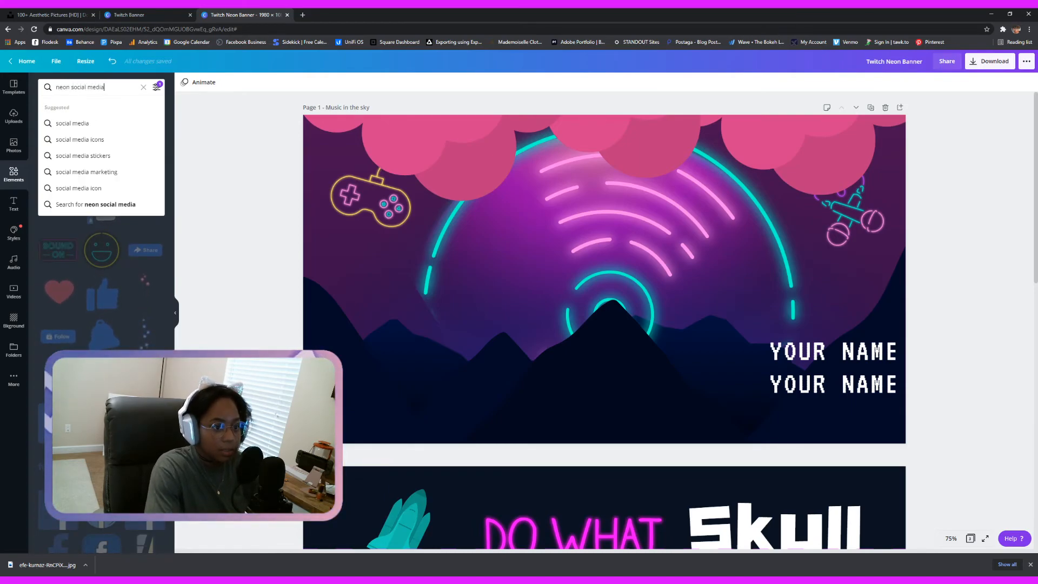
{"action": "key", "text": "Return"}
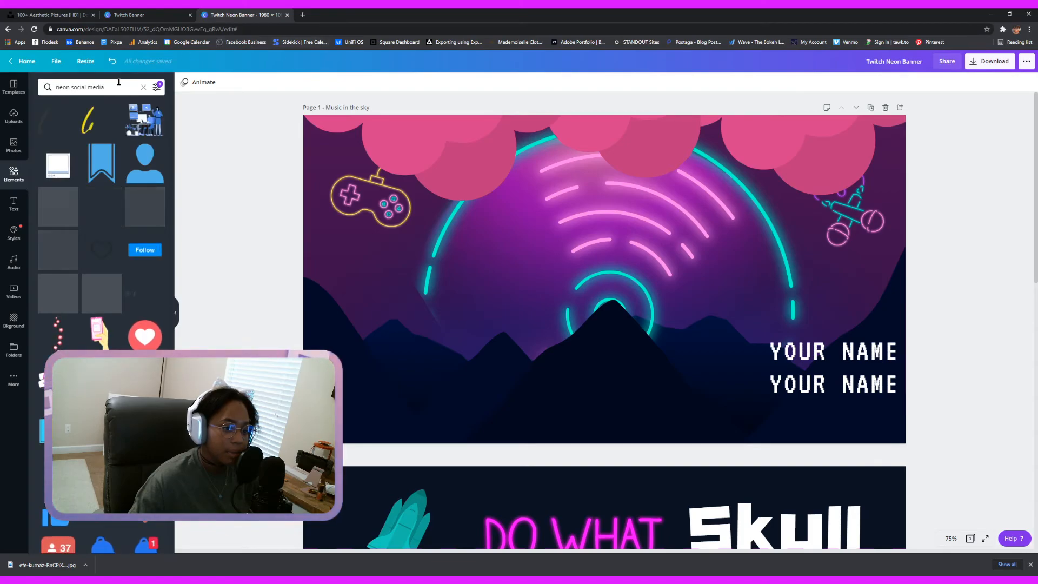
Search the elements for "neon tiktok" and look through the graphics
{"action": "left_click", "coordinate": [106, 87]}
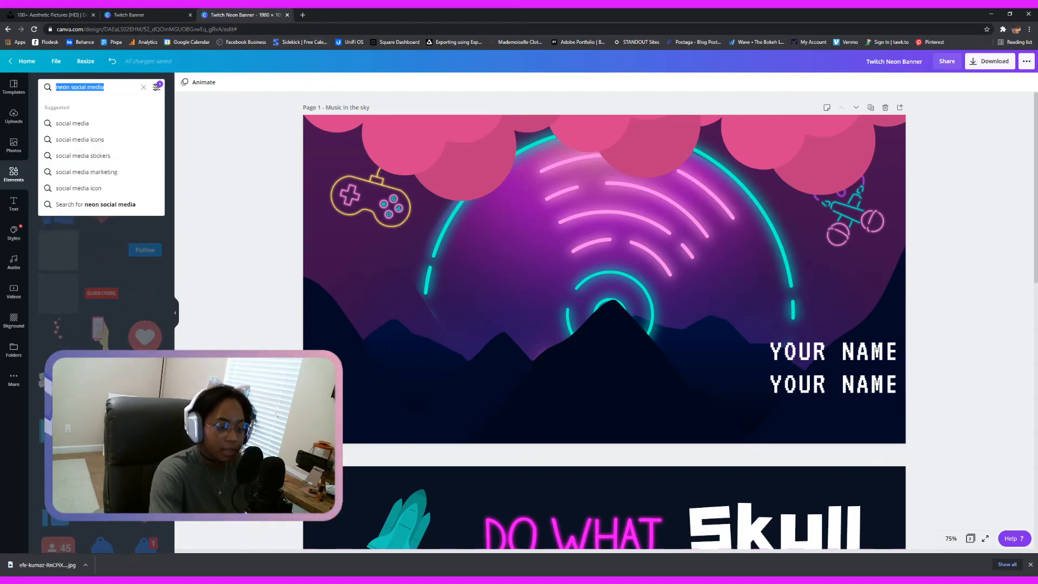
{"action": "type", "text": "neon tik"}
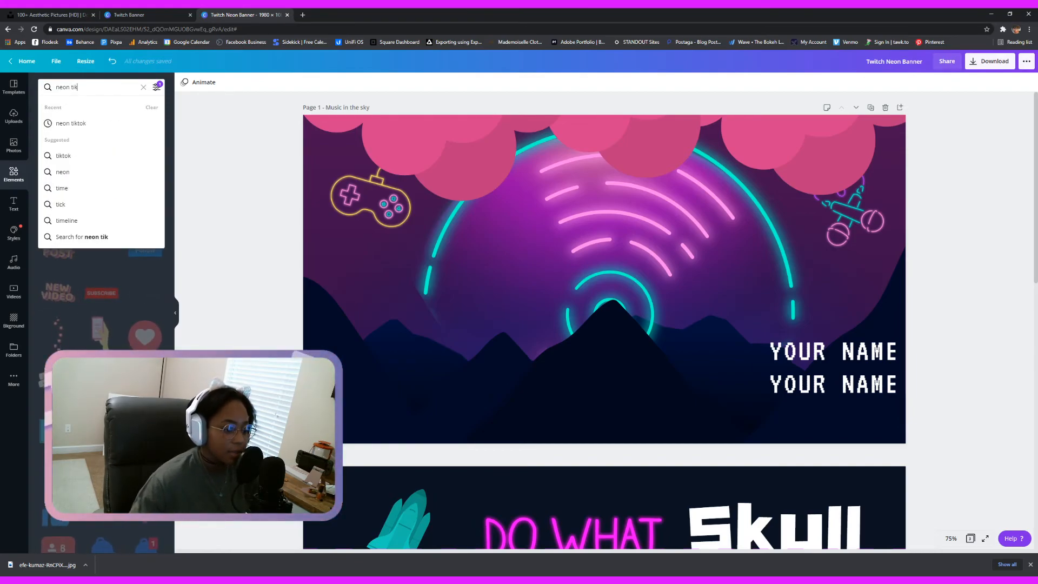
{"action": "left_click", "coordinate": [72, 124]}
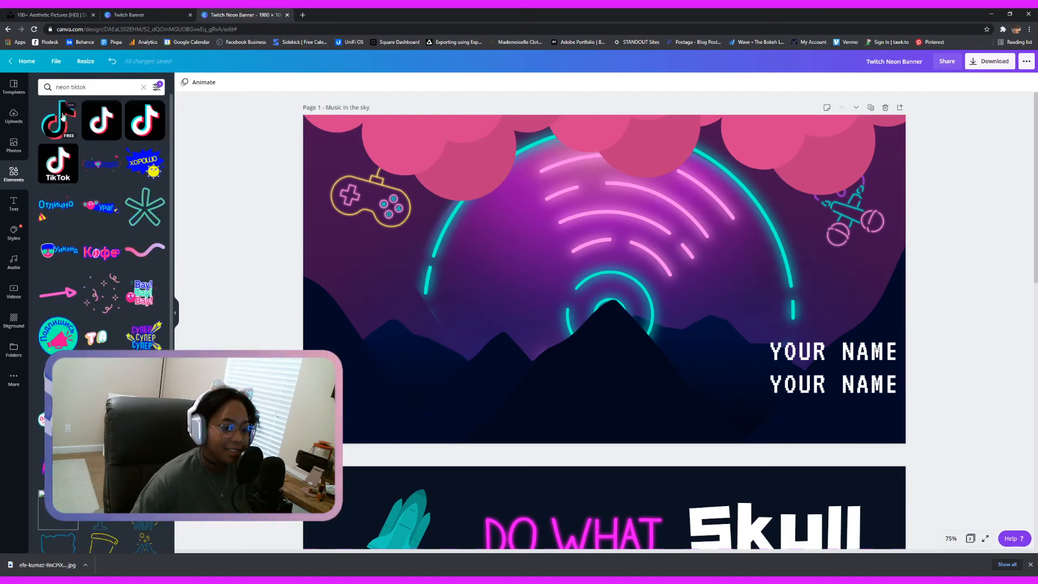
{"action": "scroll", "coordinate": [102, 227], "scroll_direction": "down", "scroll_amount": 5}
{"action": "scroll", "coordinate": [102, 227], "scroll_direction": "up", "scroll_amount": 5}
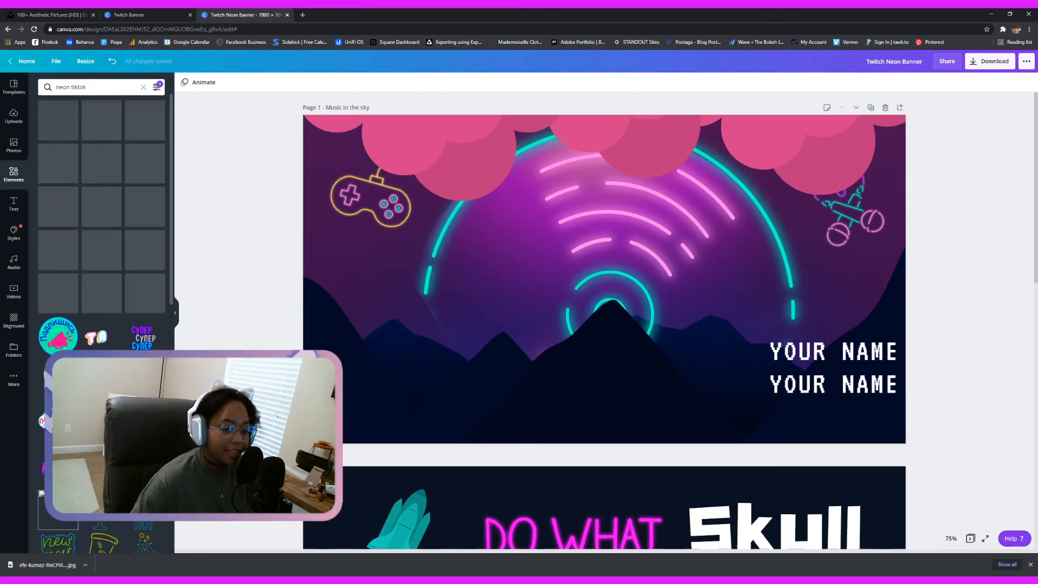
Search the elements for "neon signs"
{"action": "left_click", "coordinate": [101, 90]}
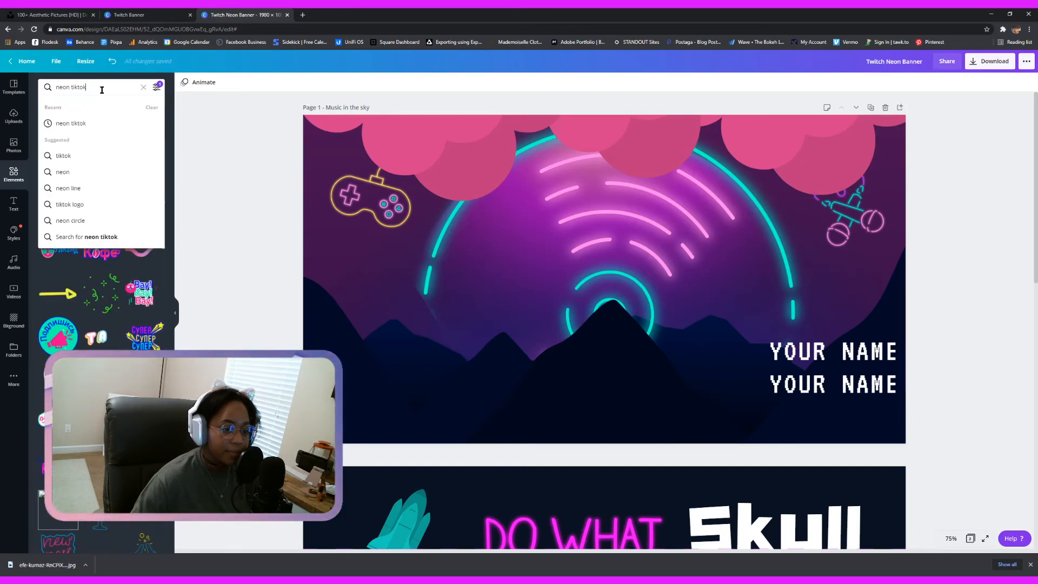
{"action": "key", "text": "BackSpace"}
{"action": "key", "text": "BackSpace"}
{"action": "key", "text": "BackSpace"}
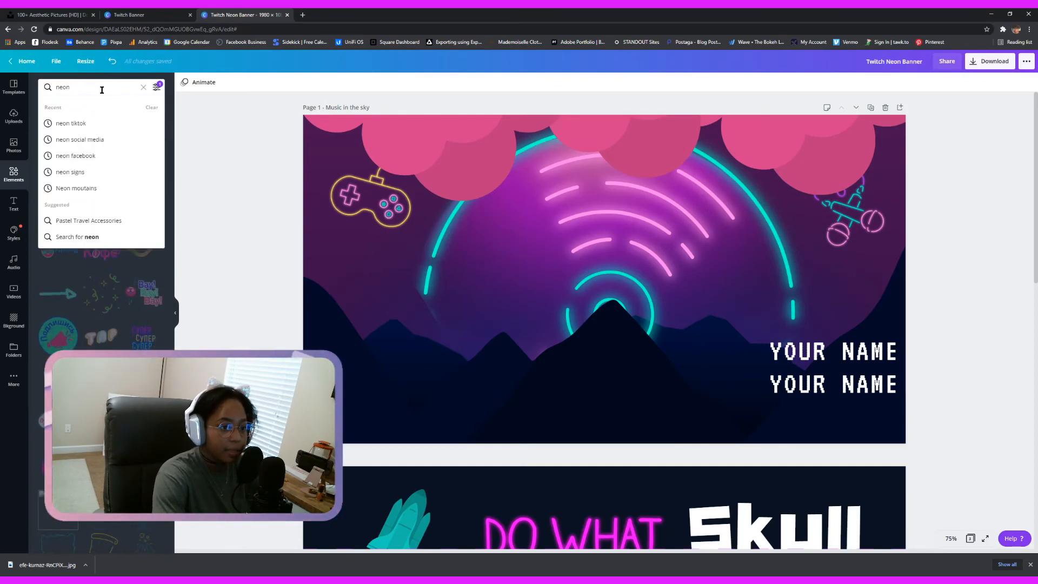
{"action": "type", "text": "signs"}
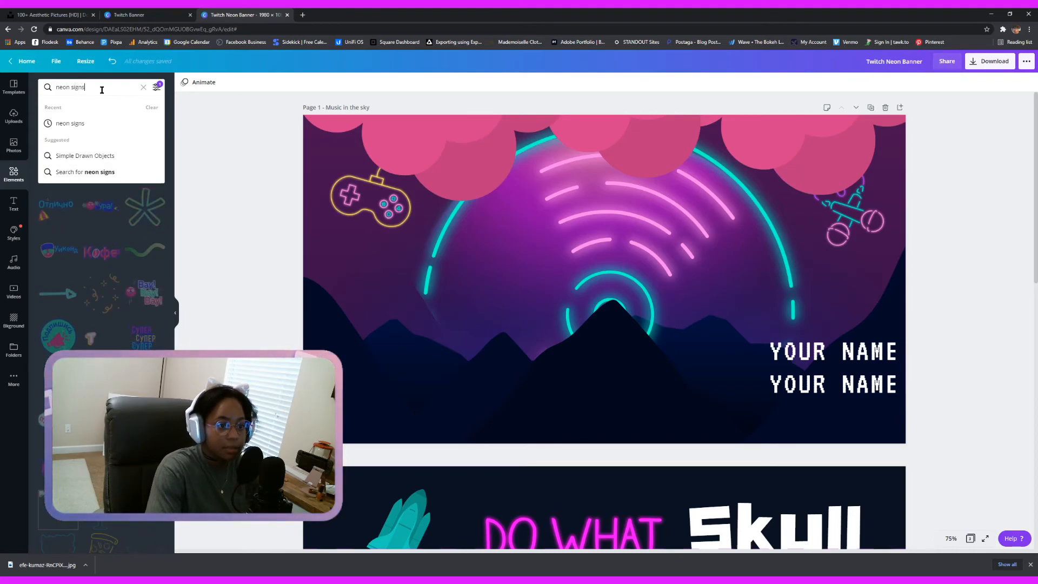
{"action": "key", "text": "Return"}
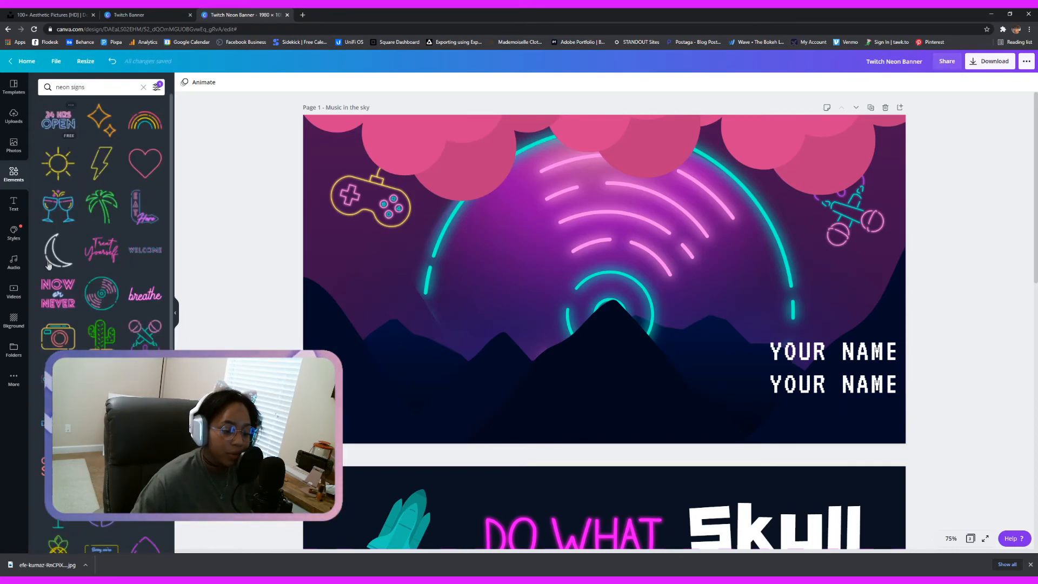
{"action": "scroll", "coordinate": [101, 244], "scroll_direction": "down", "scroll_amount": 5}
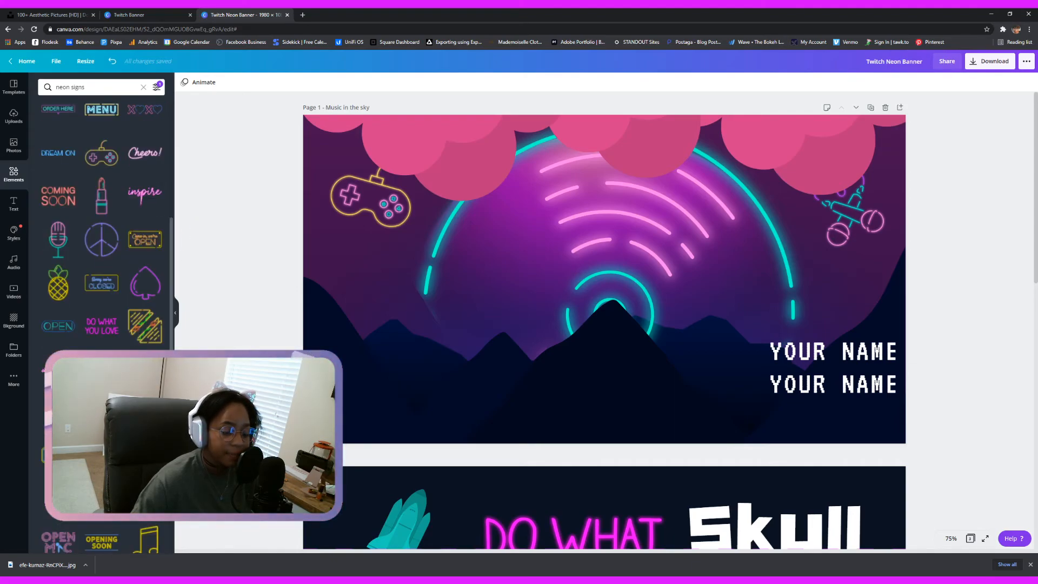
{"action": "scroll", "coordinate": [102, 243], "scroll_direction": "down", "scroll_amount": 10}
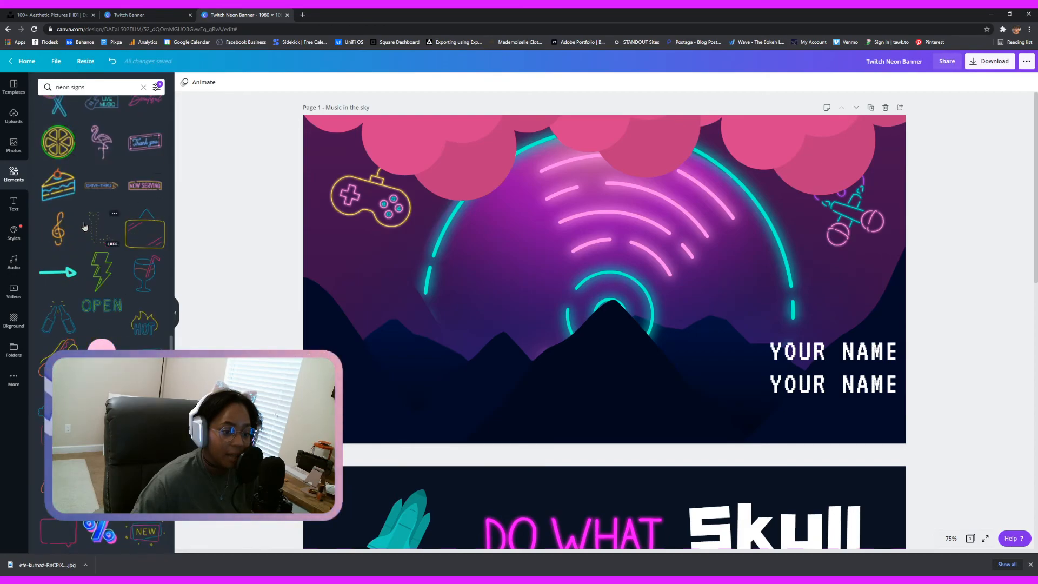
{"action": "left_click", "coordinate": [99, 243]}
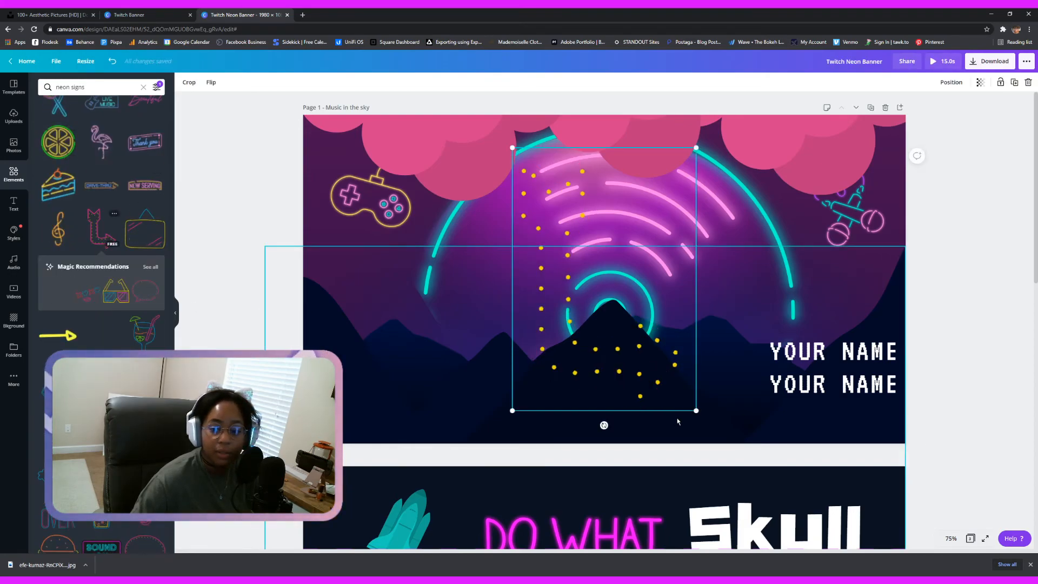
{"action": "left_click_drag", "start_coordinate": [697, 410], "coordinate": [337, 286]}
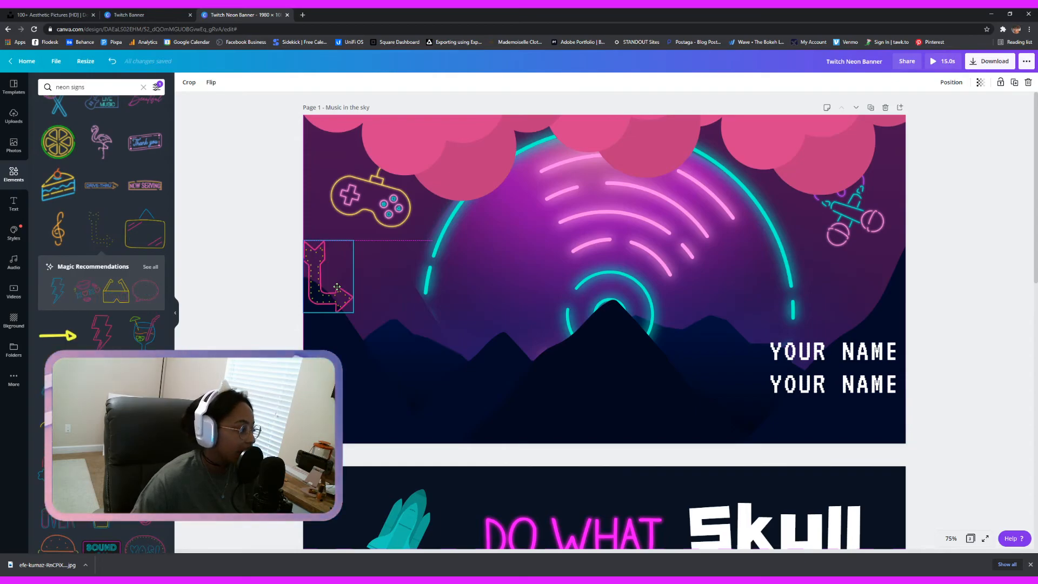
{"action": "left_click_drag", "start_coordinate": [337, 287], "coordinate": [336, 286]}
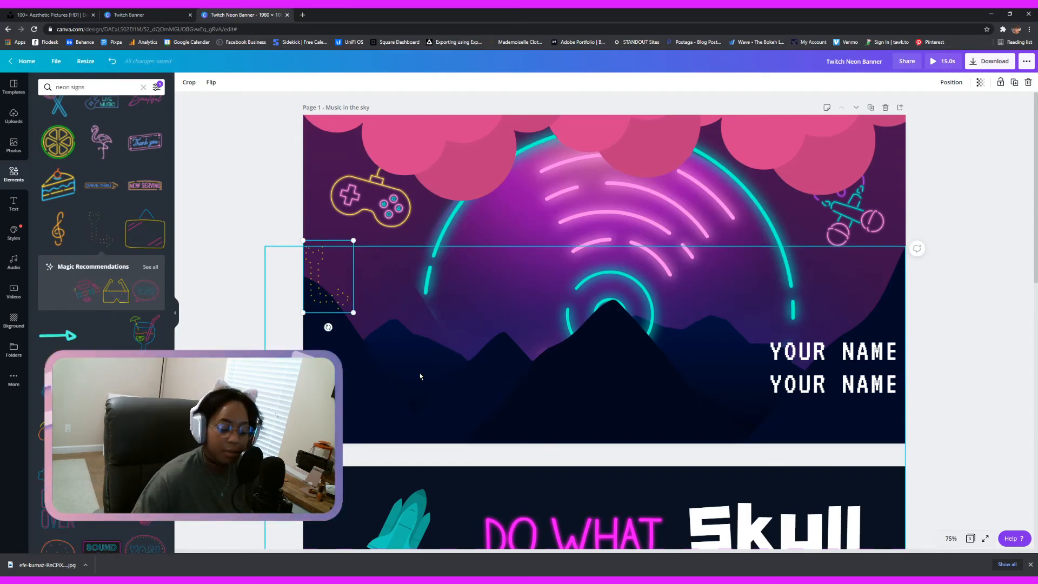
{"action": "key", "text": "Delete"}
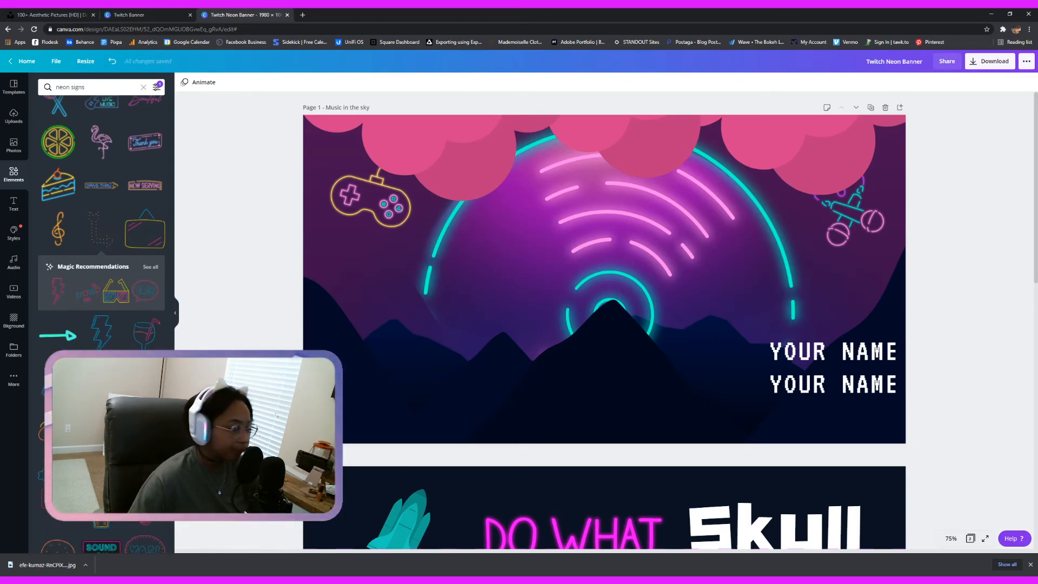
Look through more of the neon sign graphics in the search results
{"action": "scroll", "coordinate": [127, 349], "scroll_direction": "down", "scroll_amount": 10}
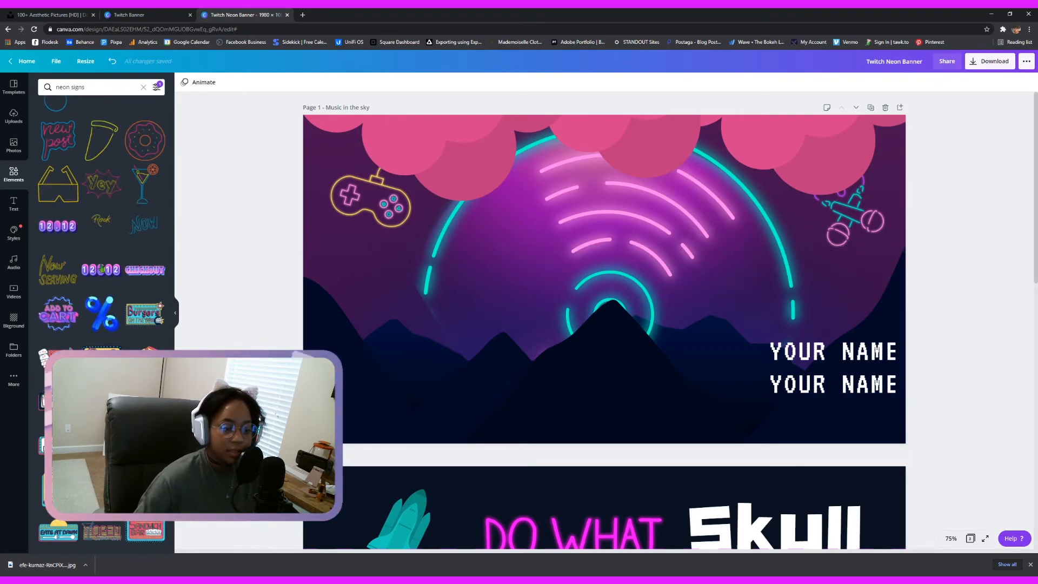
{"action": "scroll", "coordinate": [101, 271], "scroll_direction": "down", "scroll_amount": 10}
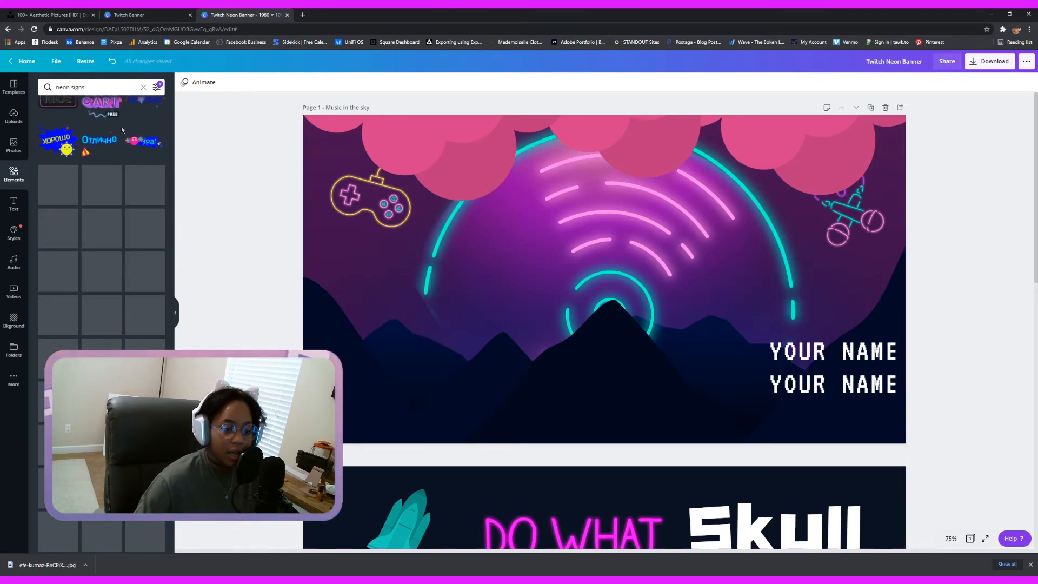
{"action": "scroll", "coordinate": [102, 270], "scroll_direction": "down", "scroll_amount": 5}
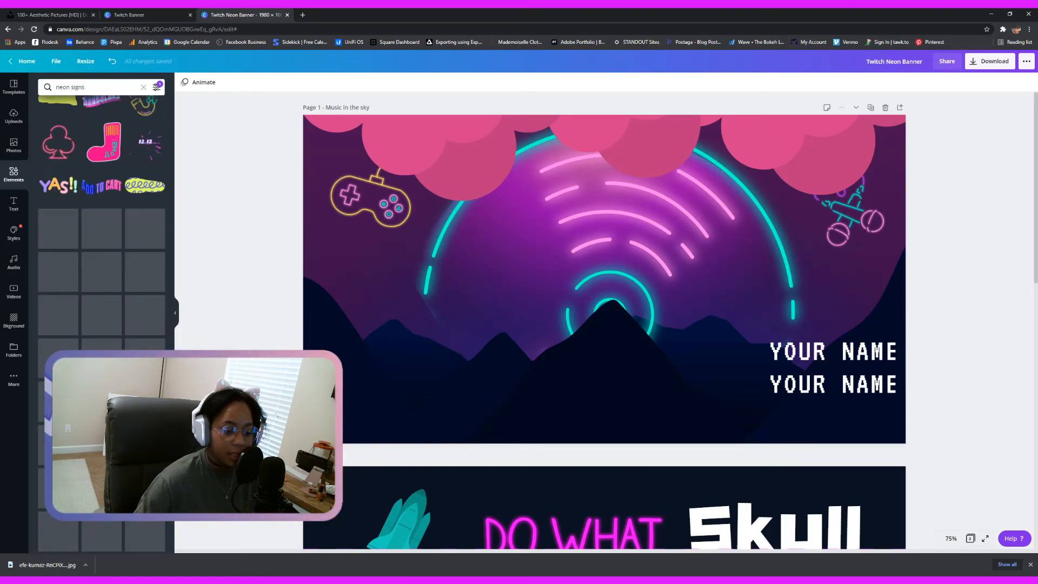
Move the grouped social media handles and icons from page 2 onto the page 1 banner, over the mountains
{"action": "scroll", "coordinate": [409, 448], "scroll_direction": "down", "scroll_amount": 10}
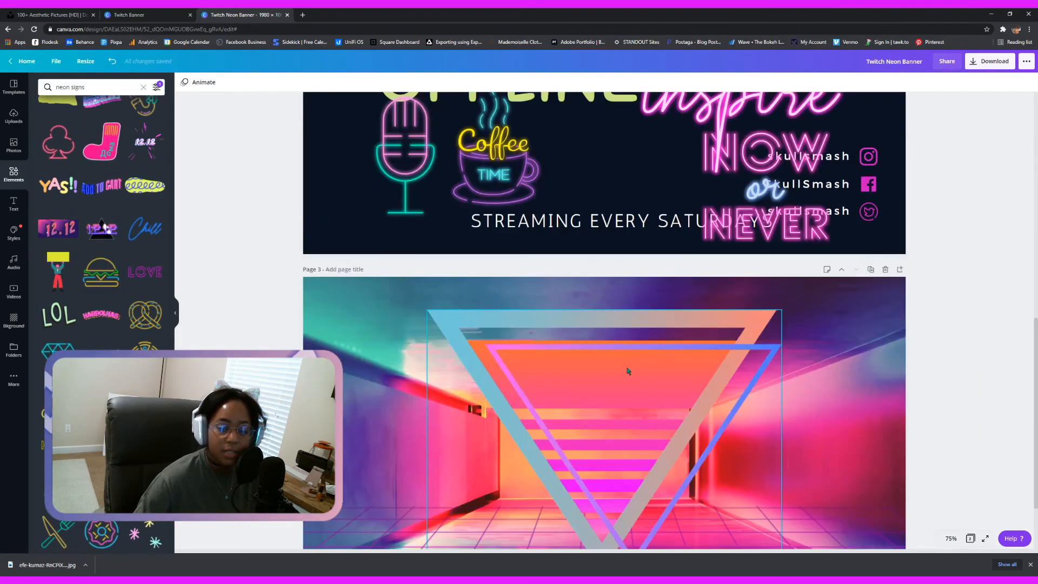
{"action": "scroll", "coordinate": [696, 362], "scroll_direction": "up", "scroll_amount": 5}
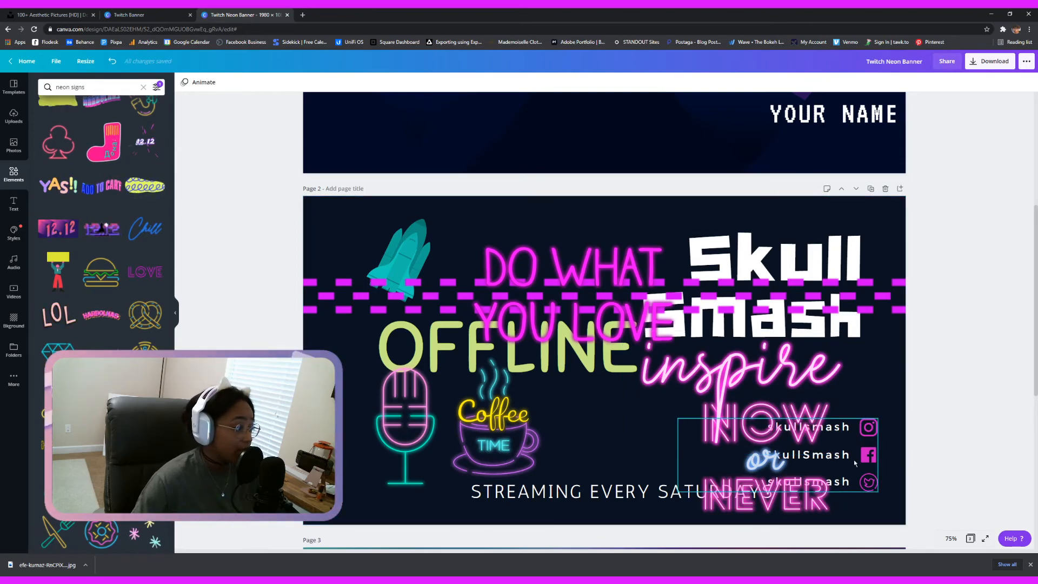
{"action": "left_click_drag", "start_coordinate": [858, 466], "coordinate": [711, 154]}
{"action": "scroll", "coordinate": [712, 155], "scroll_direction": "up", "scroll_amount": 4}
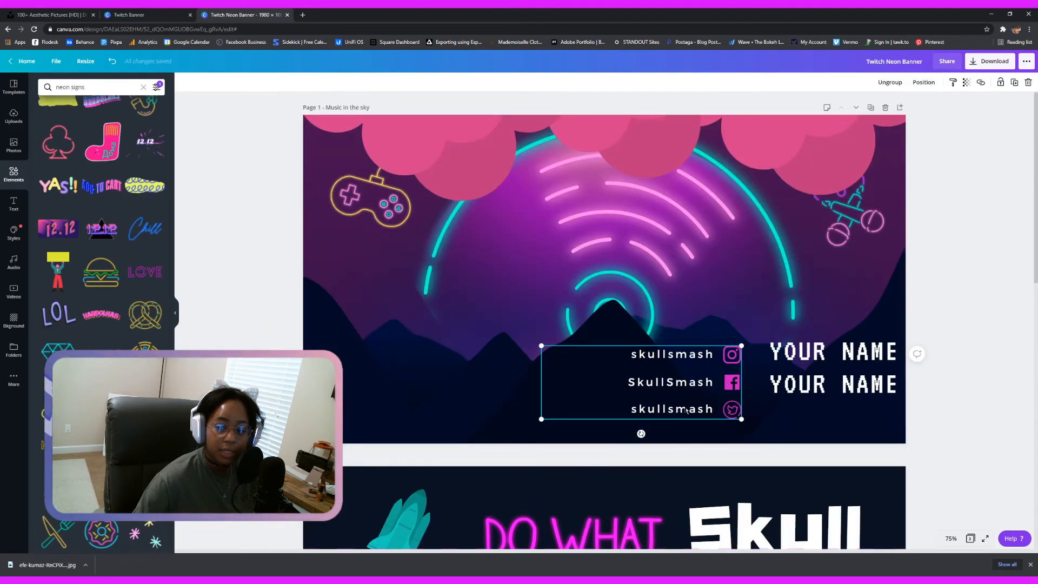
Move both YOUR NAME texts down to page 2 and place the social media handles in the banner's lower-right corner
{"action": "left_click_drag", "start_coordinate": [821, 357], "coordinate": [534, 515]}
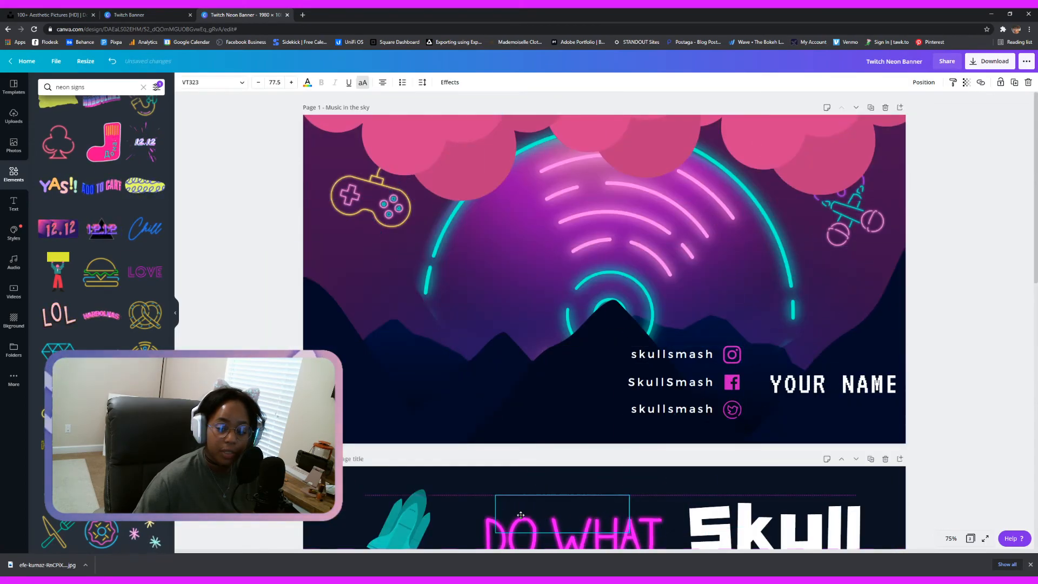
{"action": "left_click_drag", "start_coordinate": [855, 384], "coordinate": [489, 532]}
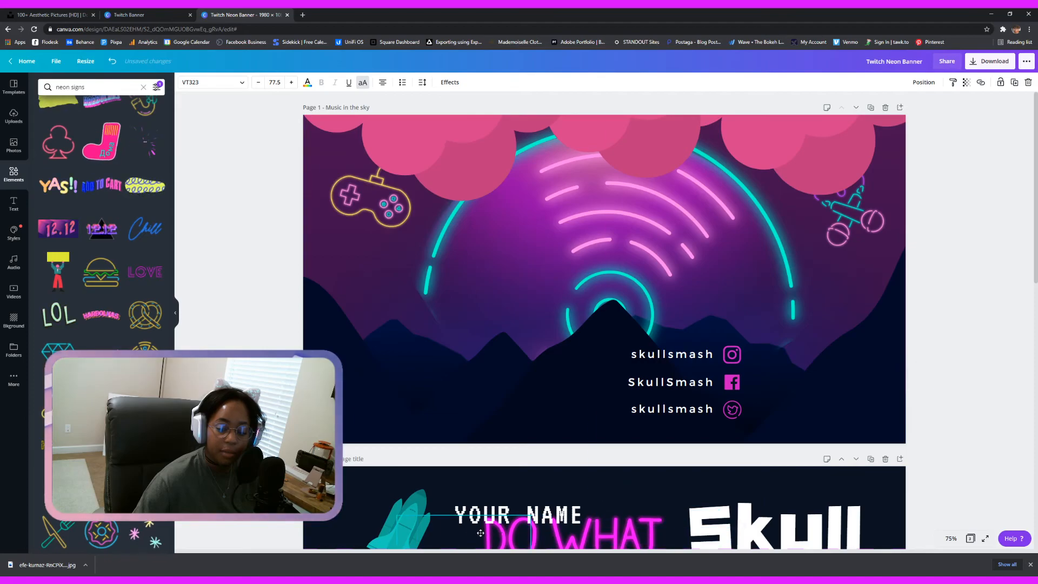
{"action": "left_click_drag", "start_coordinate": [684, 397], "coordinate": [816, 388]}
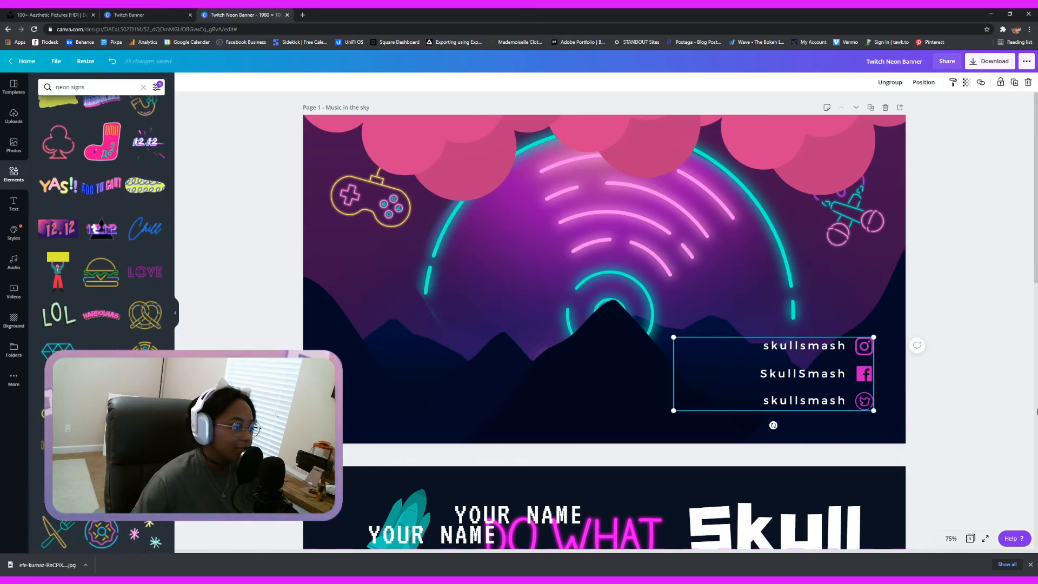
{"action": "left_click", "coordinate": [508, 404]}
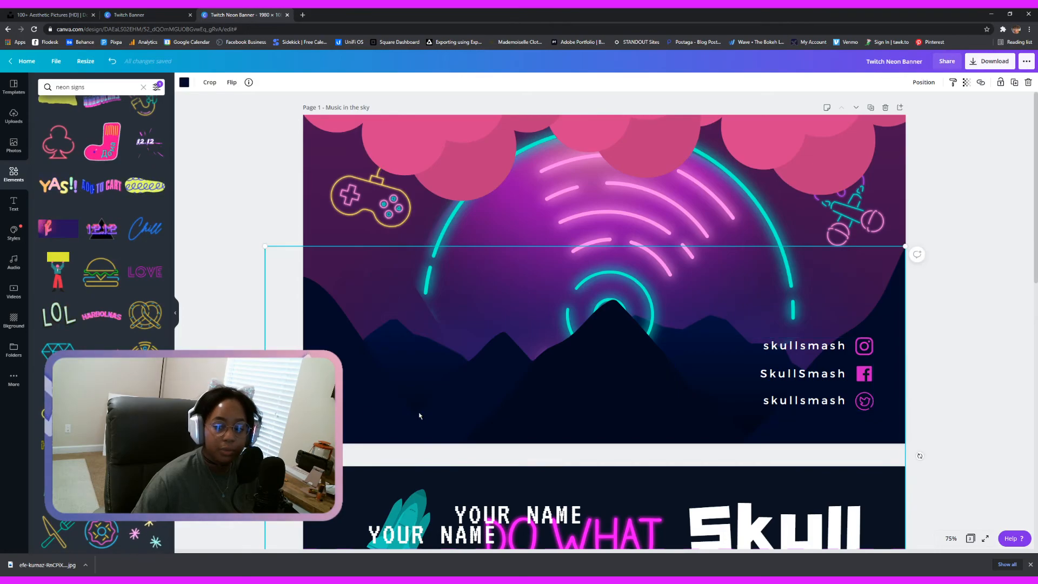
{"action": "left_click", "coordinate": [217, 350]}
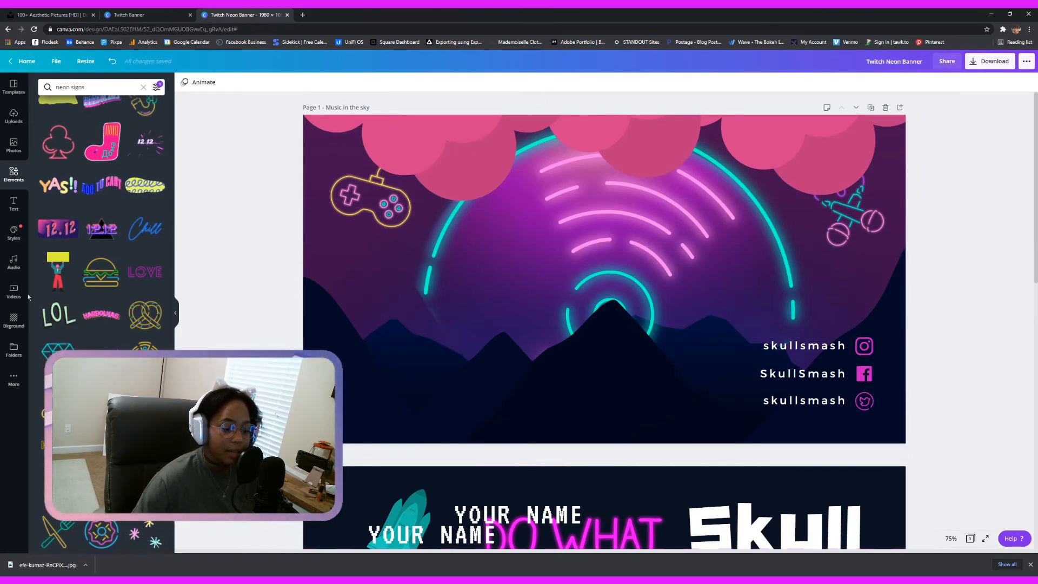
Add the red neon club sign to page 1, rotate it nearly upside down and place it over the left cloud
{"action": "left_click", "coordinate": [54, 140]}
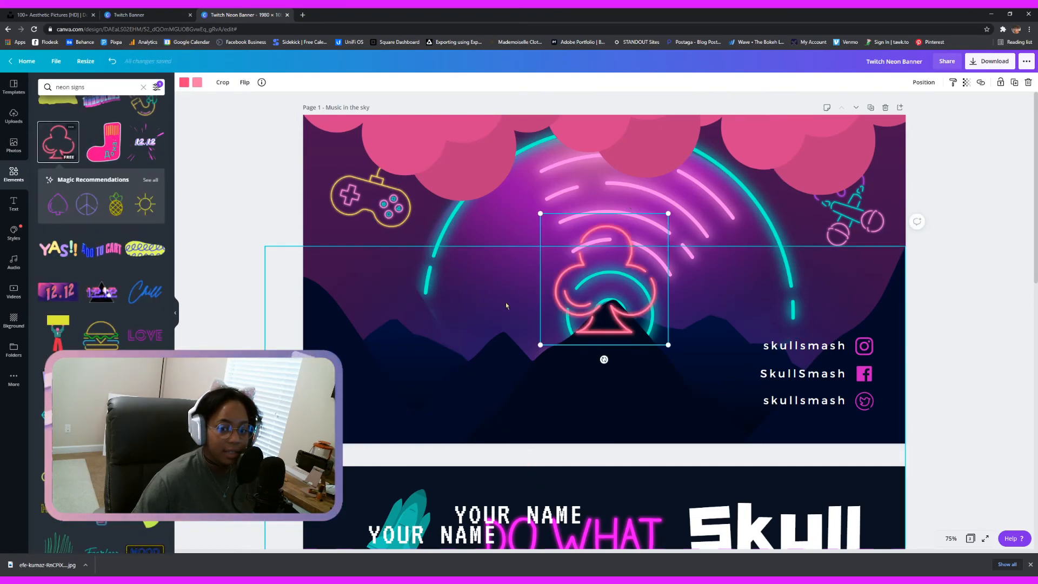
{"action": "left_click_drag", "start_coordinate": [539, 343], "coordinate": [581, 170]}
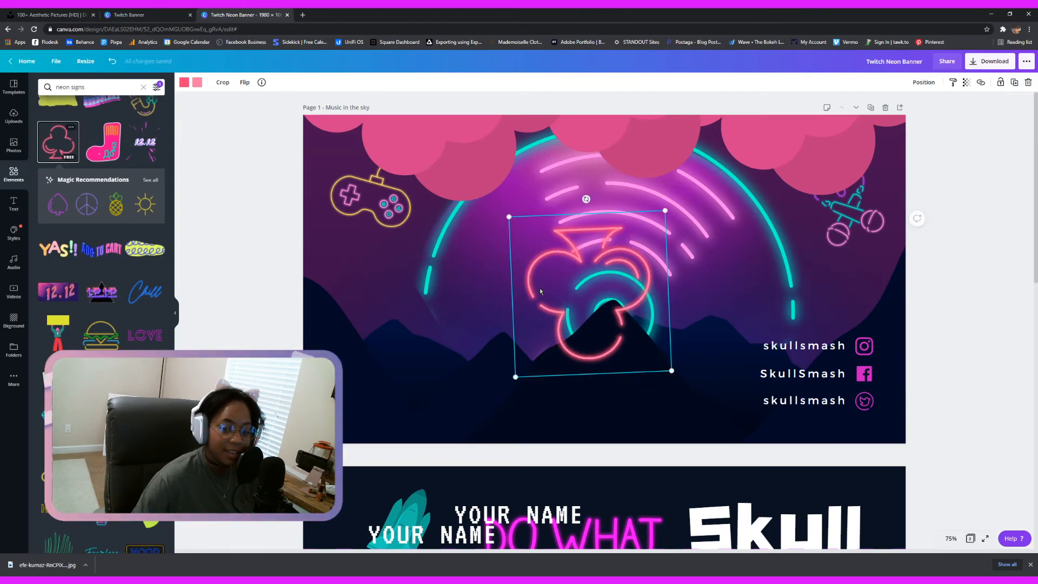
{"action": "left_click_drag", "start_coordinate": [581, 248], "coordinate": [459, 138]}
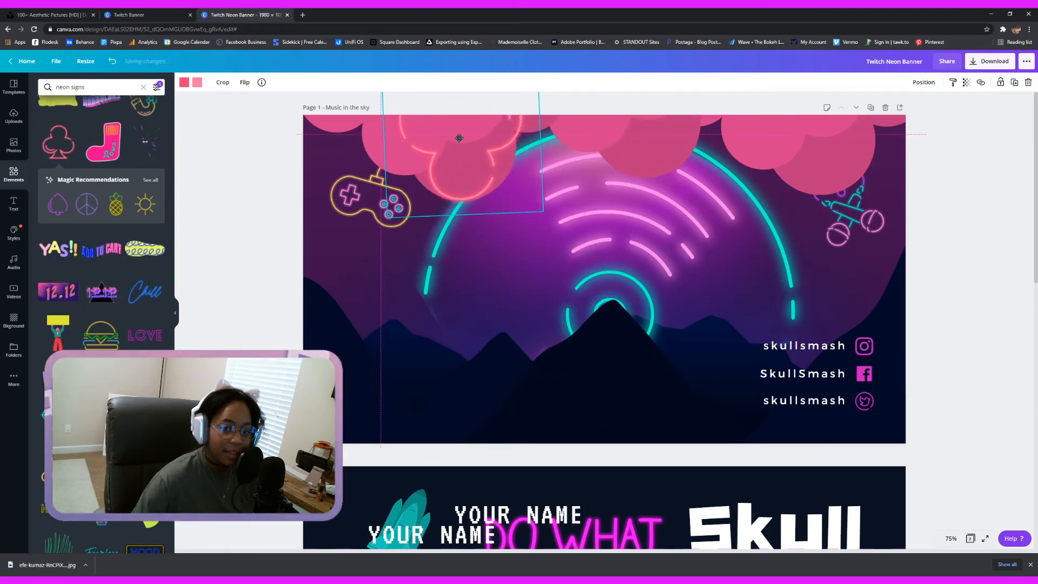
Enlarge and reposition the neon club so that its round lobe outlines the lower edge of the left cloud
{"action": "left_click", "coordinate": [371, 219]}
{"action": "left_click_drag", "start_coordinate": [387, 218], "coordinate": [153, 328]}
{"action": "left_click_drag", "start_coordinate": [484, 279], "coordinate": [511, 172]}
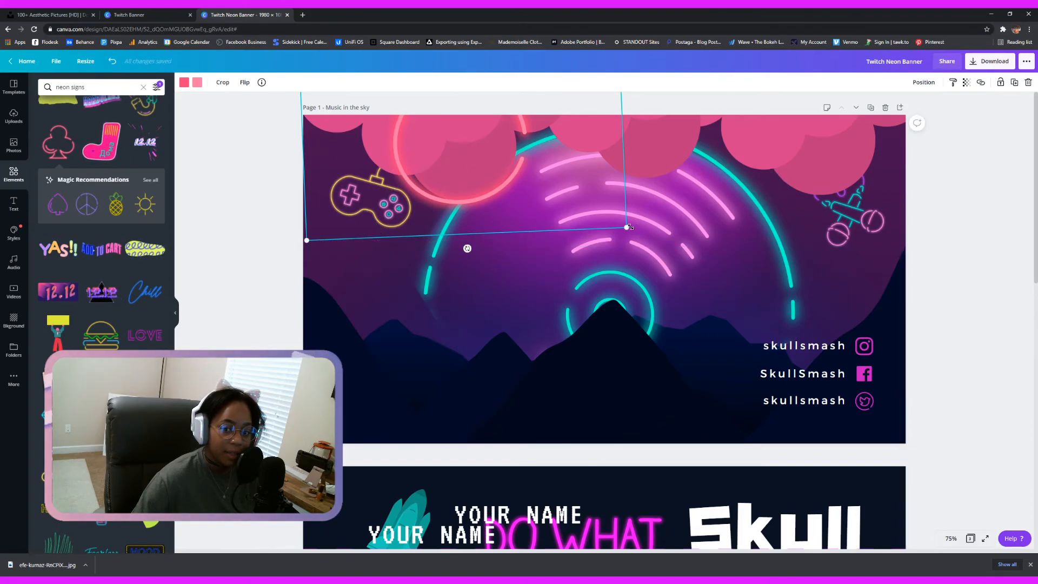
{"action": "left_click_drag", "start_coordinate": [624, 225], "coordinate": [595, 198]}
{"action": "left_click_drag", "start_coordinate": [452, 131], "coordinate": [472, 163]}
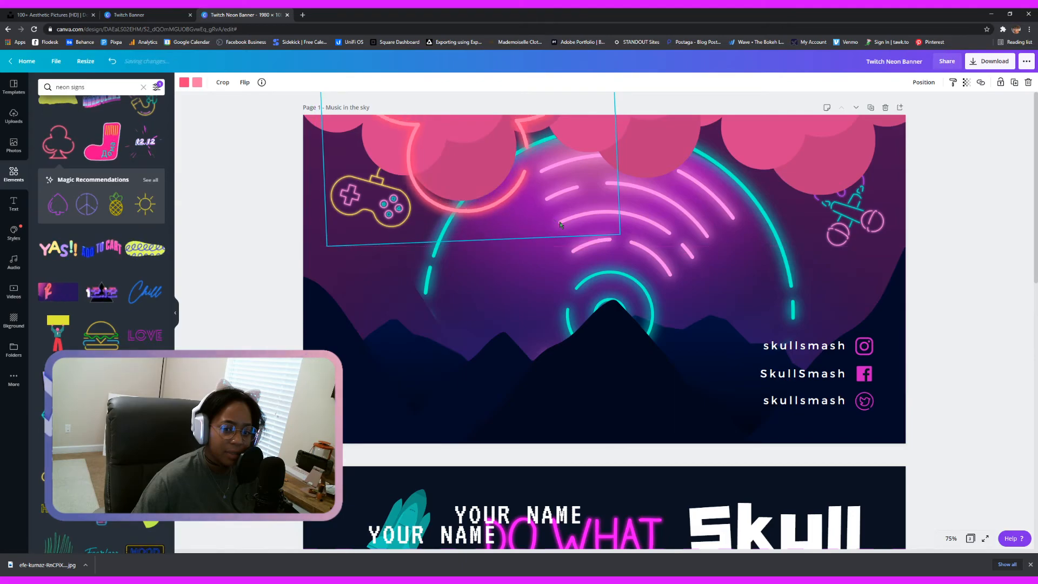
{"action": "left_click_drag", "start_coordinate": [587, 213], "coordinate": [587, 208]}
{"action": "left_click_drag", "start_coordinate": [492, 165], "coordinate": [507, 180]}
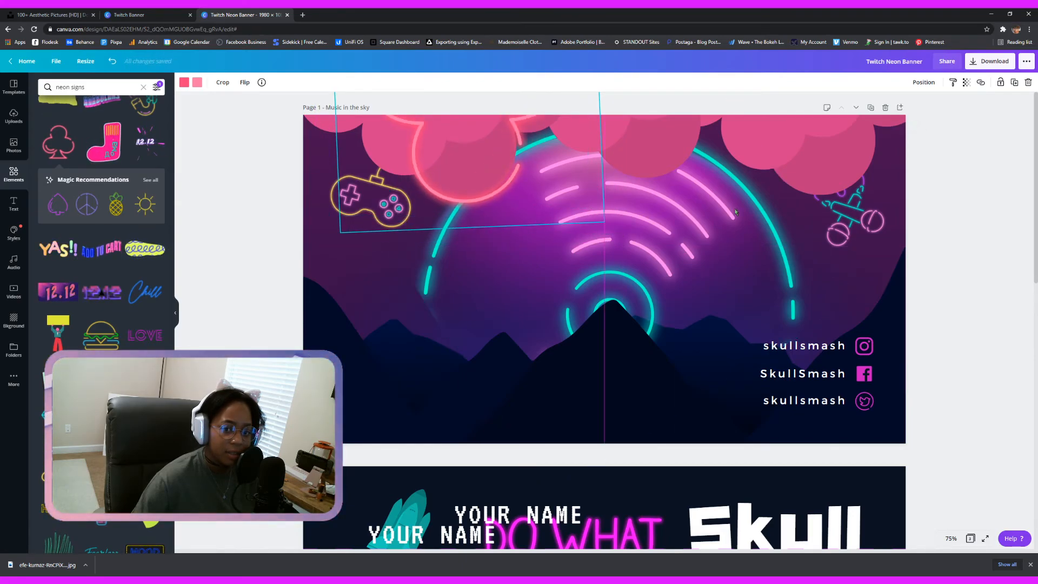
Duplicate the club outline onto the right cloud, flip it horizontally, and place a copy of the flipped outline on the middle cloud
{"action": "left_click", "coordinate": [1014, 82]}
{"action": "left_click_drag", "start_coordinate": [487, 177], "coordinate": [837, 165]}
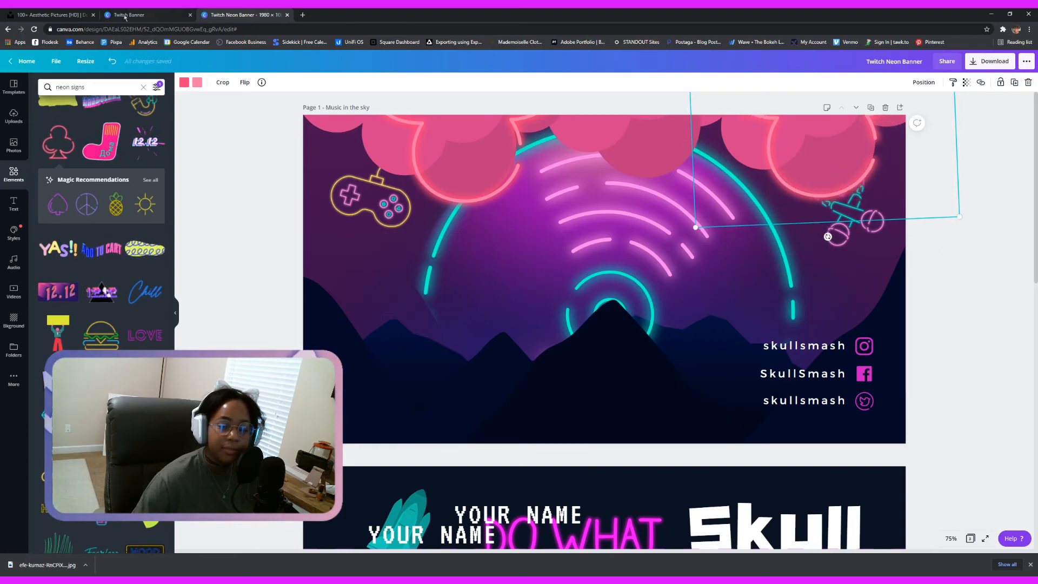
{"action": "left_click", "coordinate": [245, 82]}
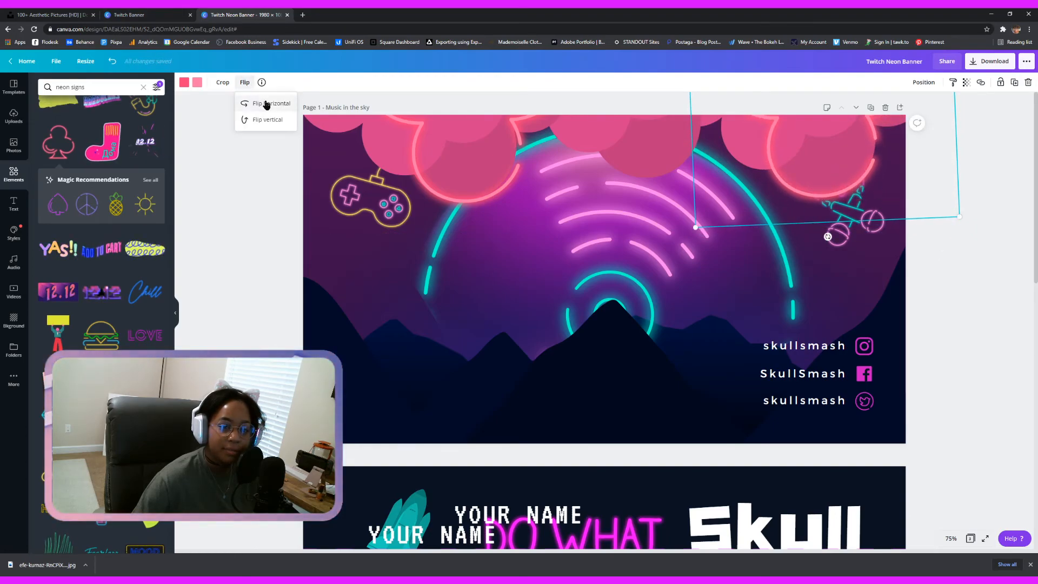
{"action": "left_click_drag", "start_coordinate": [840, 184], "coordinate": [833, 181]}
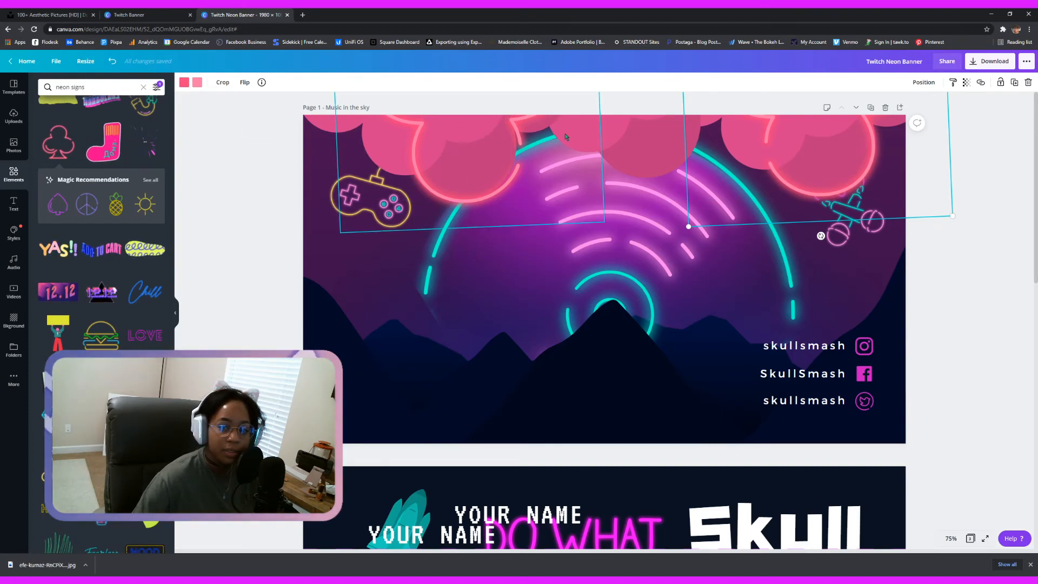
{"action": "left_click", "coordinate": [1014, 83]}
{"action": "left_click_drag", "start_coordinate": [799, 165], "coordinate": [616, 135]}
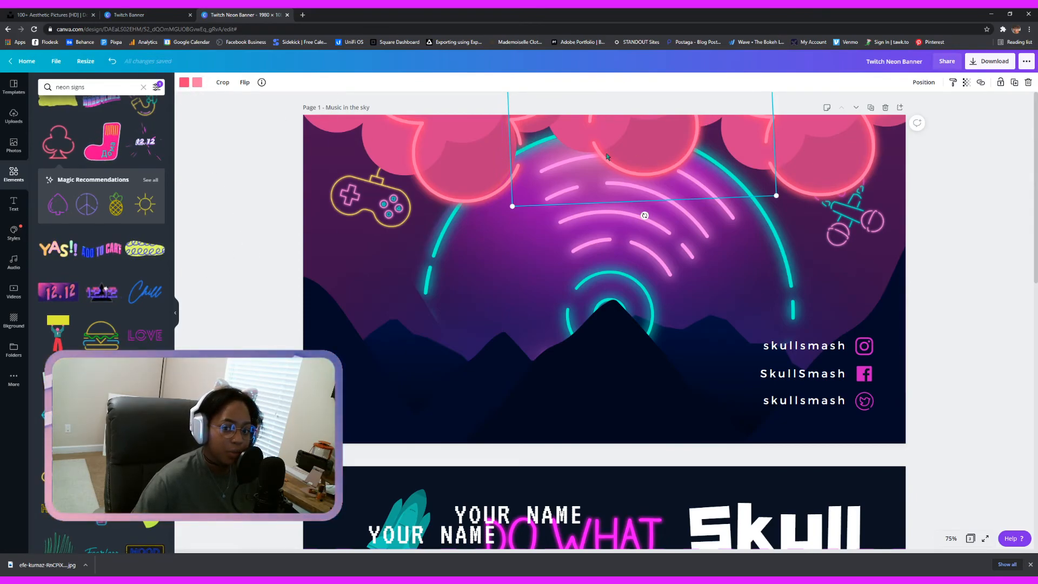
Recolor the left cloud's neon outline with purple and bright pink, and shift it slightly to fit the cloud's edge
{"action": "left_click", "coordinate": [483, 155]}
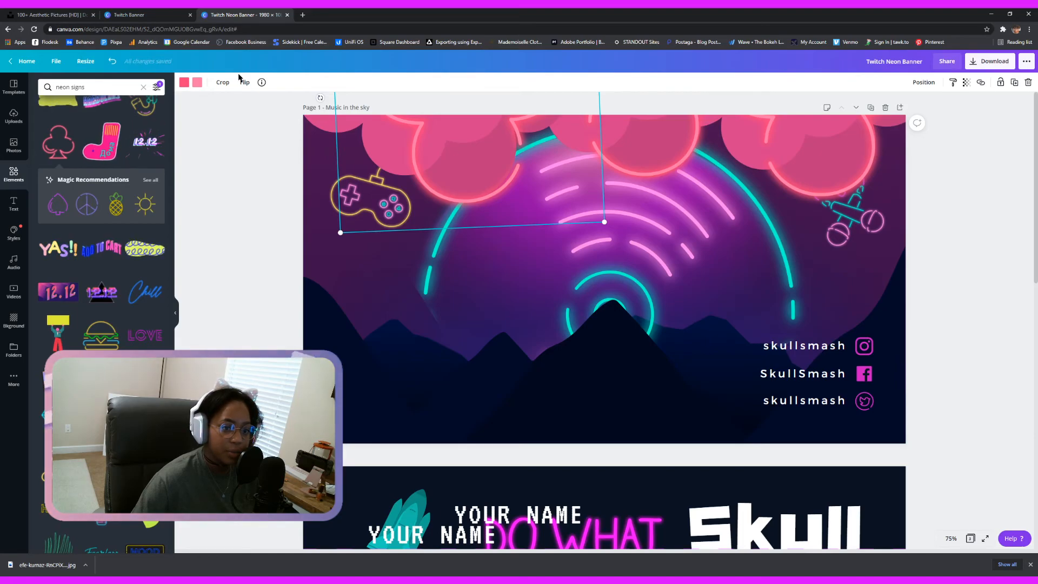
{"action": "left_click", "coordinate": [193, 84]}
{"action": "left_click", "coordinate": [90, 185]}
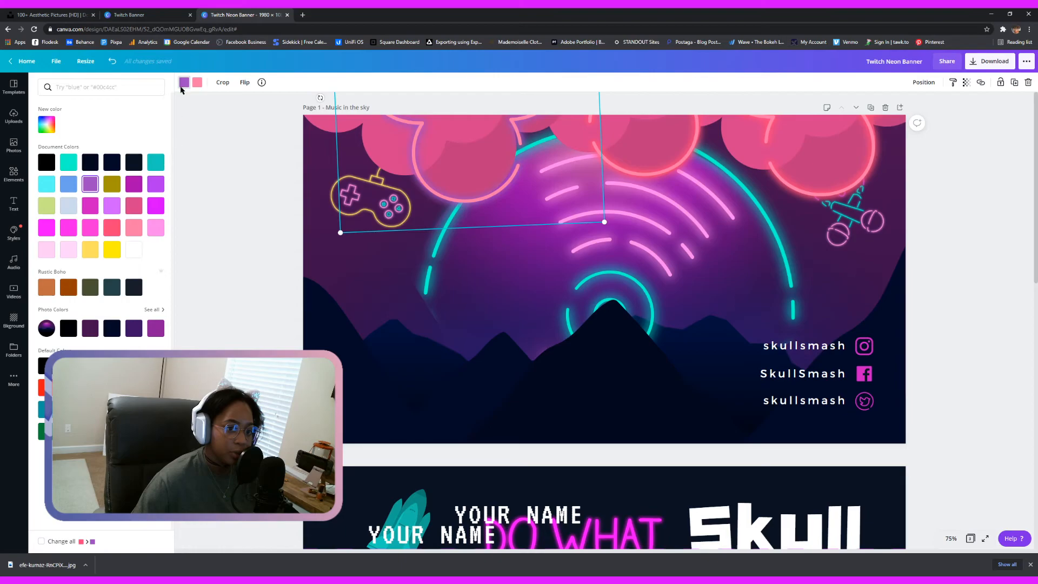
{"action": "left_click", "coordinate": [159, 187]}
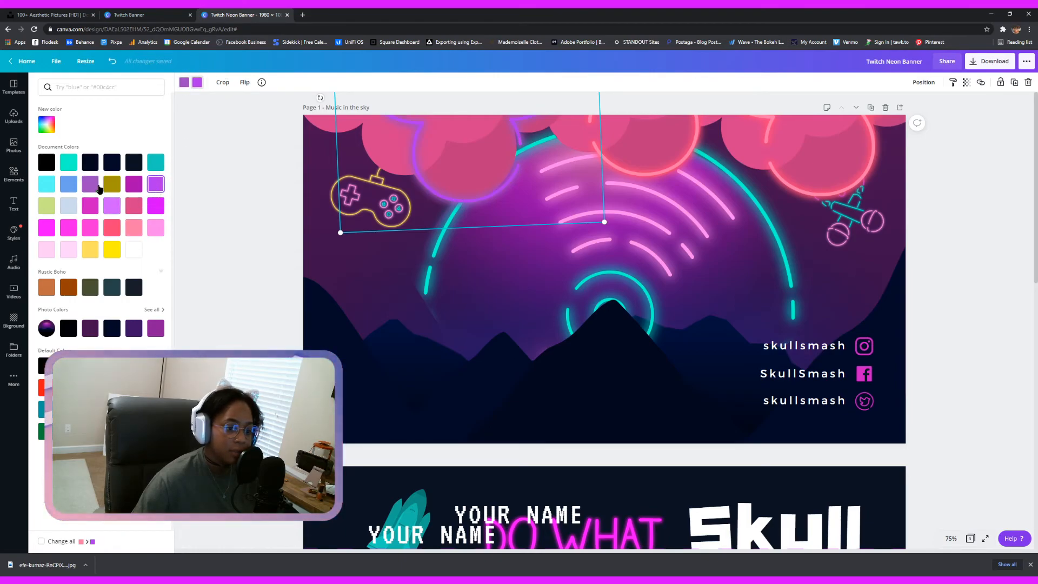
{"action": "left_click", "coordinate": [133, 331]}
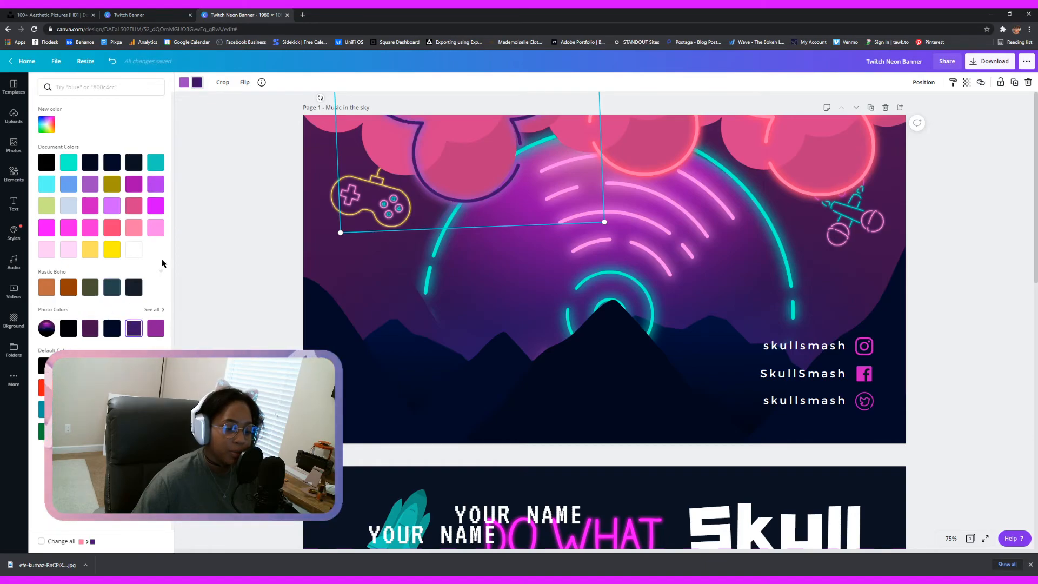
{"action": "left_click", "coordinate": [68, 227]}
{"action": "left_click_drag", "start_coordinate": [483, 156], "coordinate": [479, 153]}
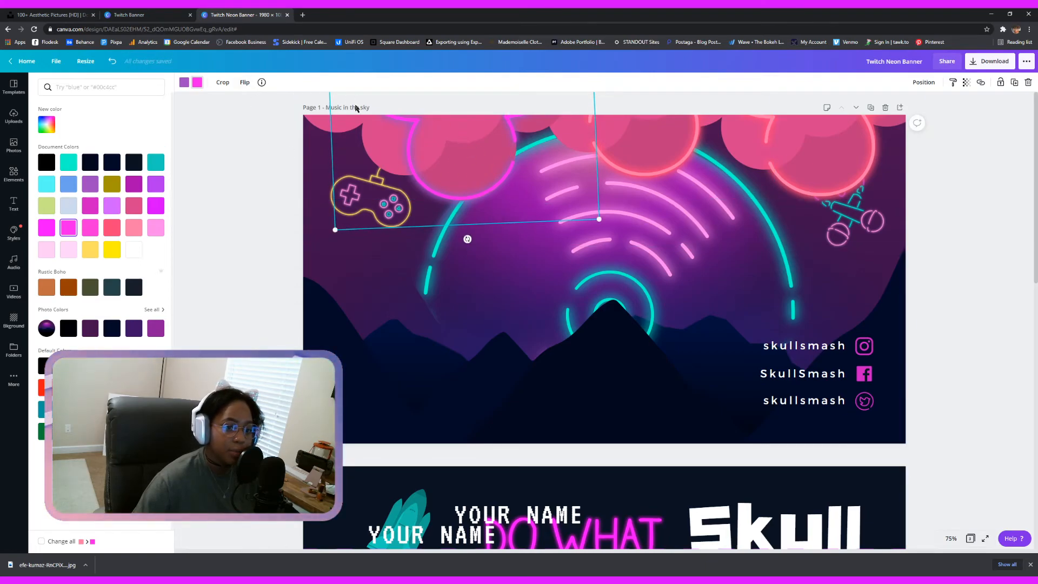
{"action": "left_click", "coordinate": [226, 207]}
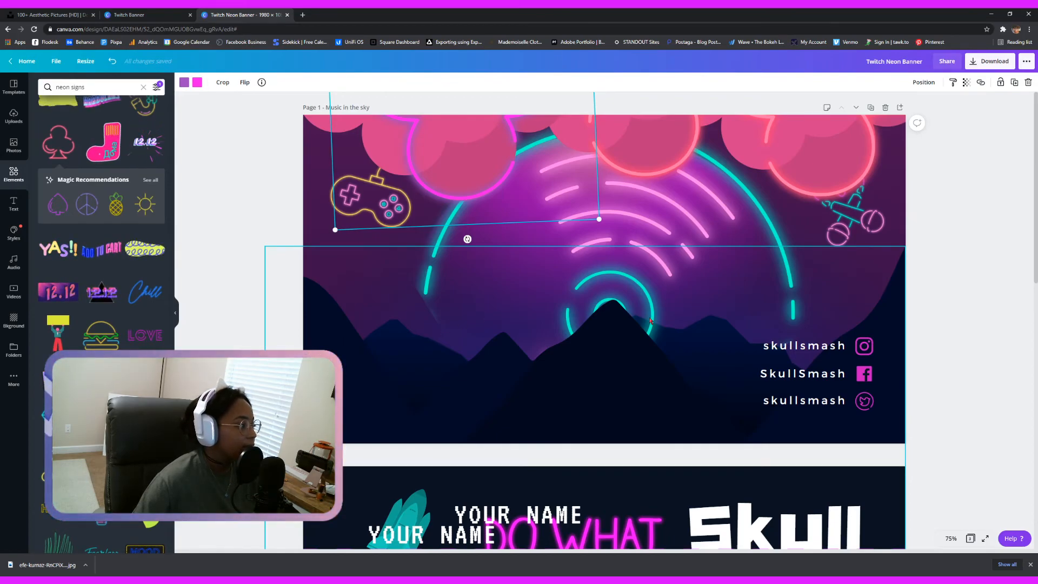
Ungroup the pink clouds along the top of the banner
{"action": "left_click", "coordinate": [317, 128]}
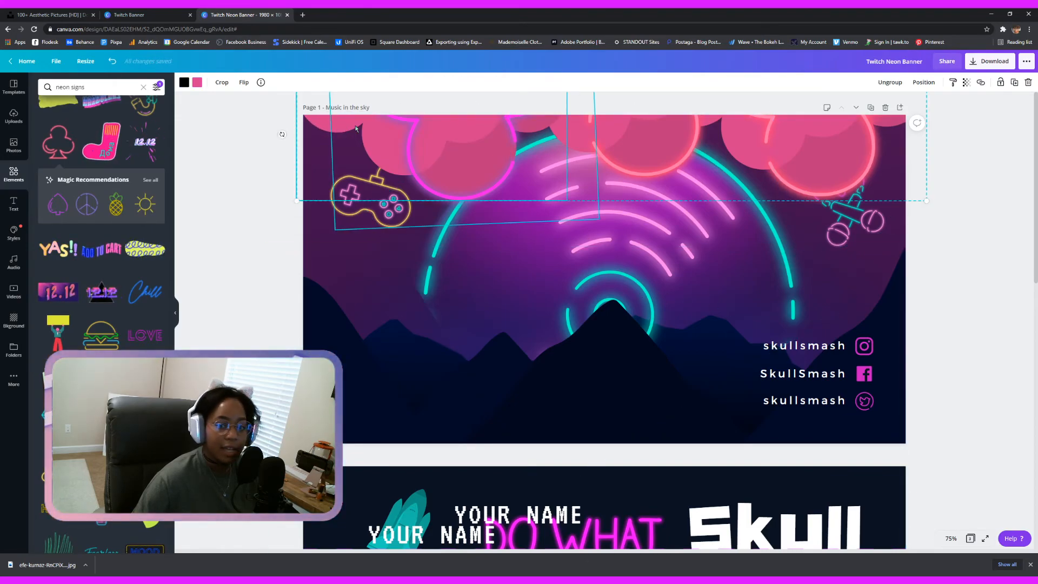
{"action": "left_click", "coordinate": [892, 86]}
{"action": "left_click", "coordinate": [1017, 213]}
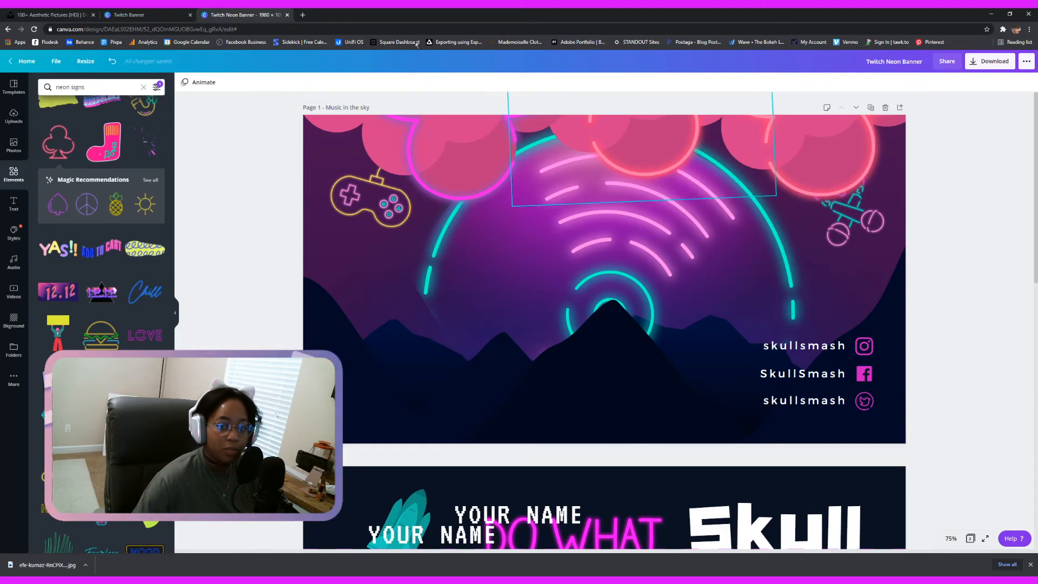
Duplicate the left pink cloud and line the copy up over the original, covering its neon outline
{"action": "left_click", "coordinate": [340, 128]}
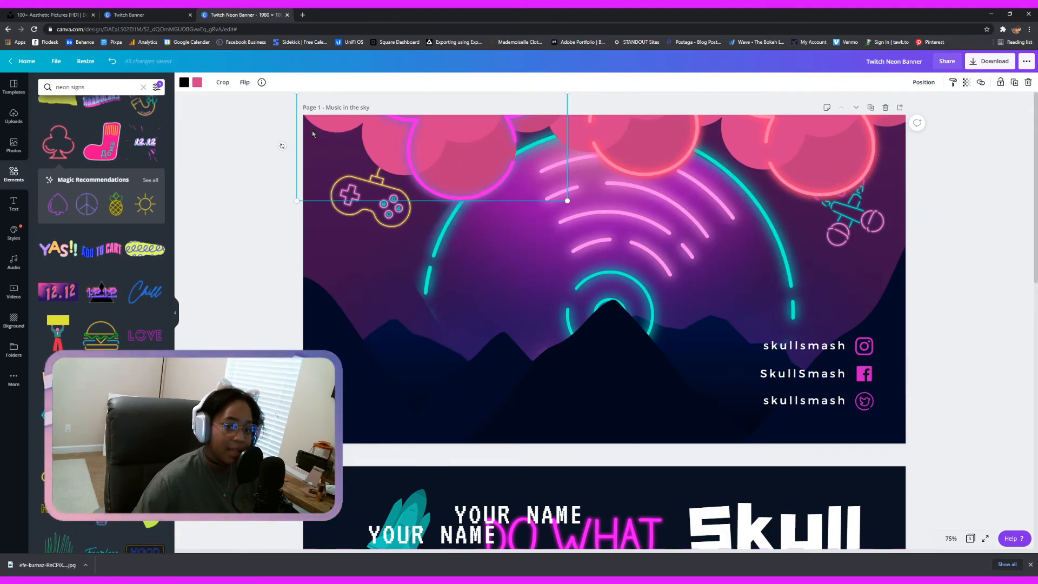
{"action": "left_click", "coordinate": [1015, 87]}
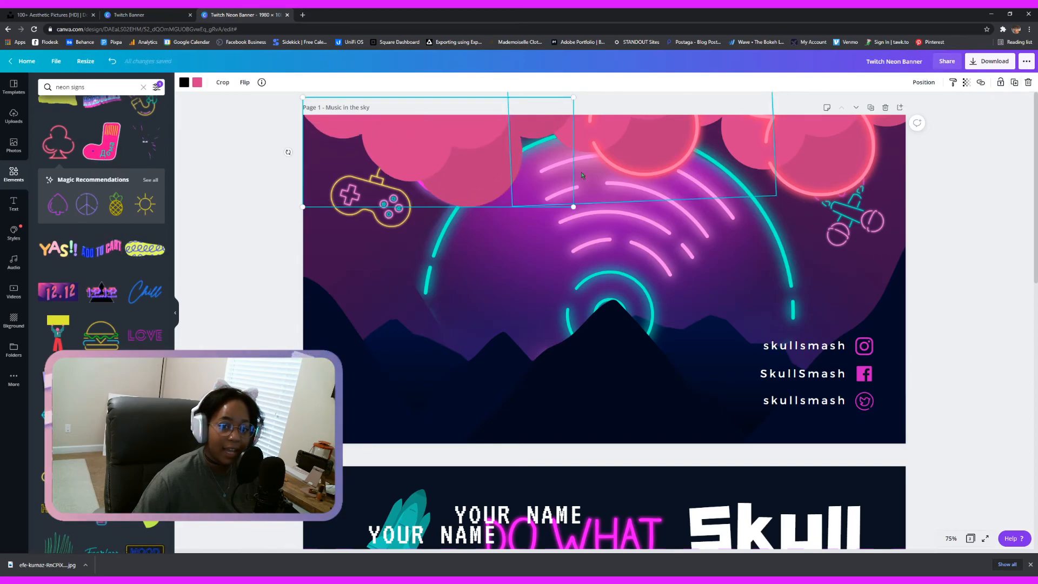
{"action": "mouse_move", "coordinate": [438, 171]}
{"action": "left_mouse_down"}
{"action": "mouse_move", "coordinate": [464, 137]}
{"action": "mouse_move", "coordinate": [429, 159]}
{"action": "left_mouse_up"}
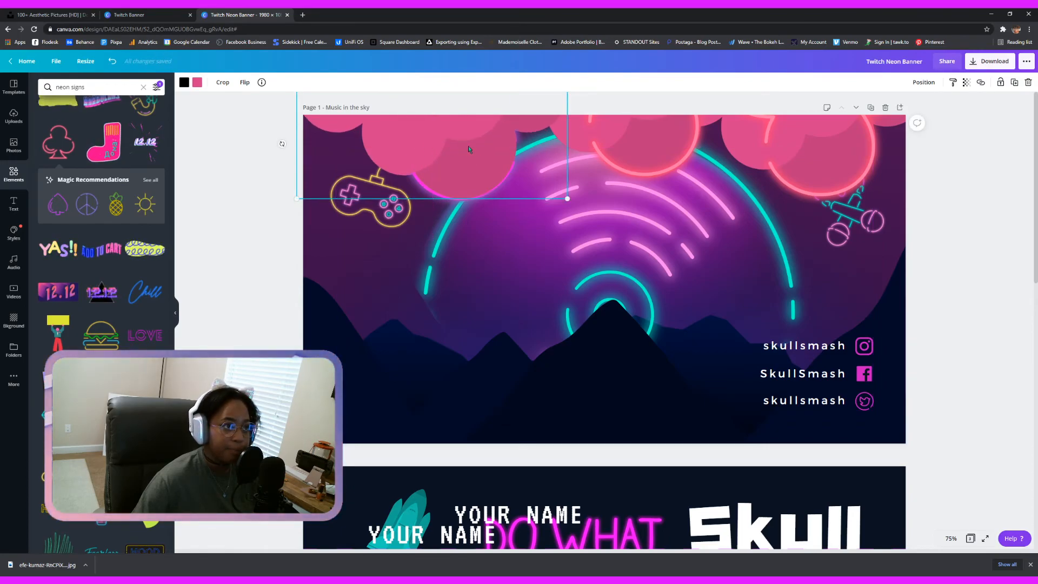
{"action": "left_click_drag", "start_coordinate": [468, 146], "coordinate": [465, 141]}
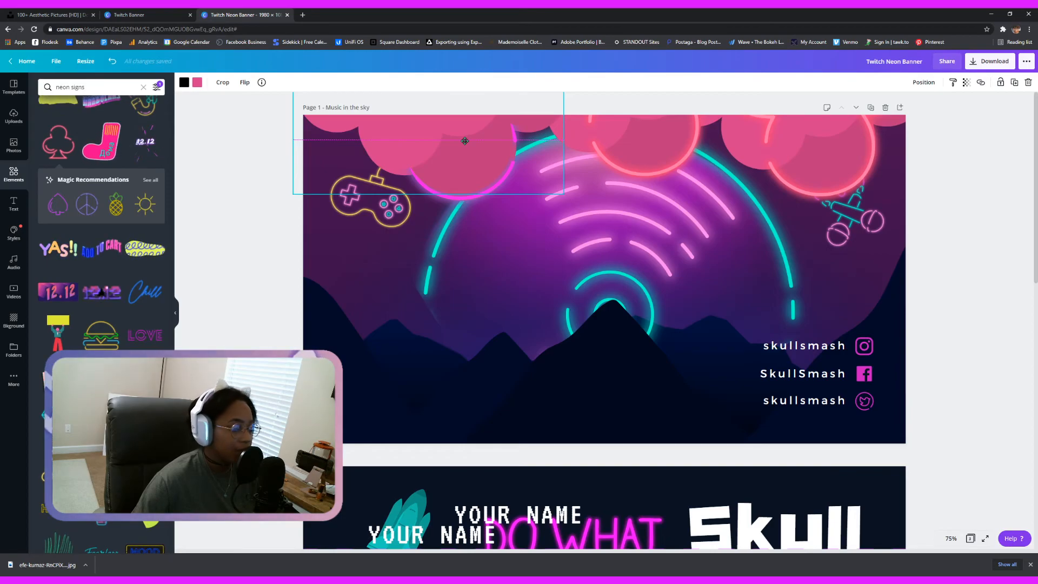
{"action": "left_click_drag", "start_coordinate": [465, 140], "coordinate": [468, 142]}
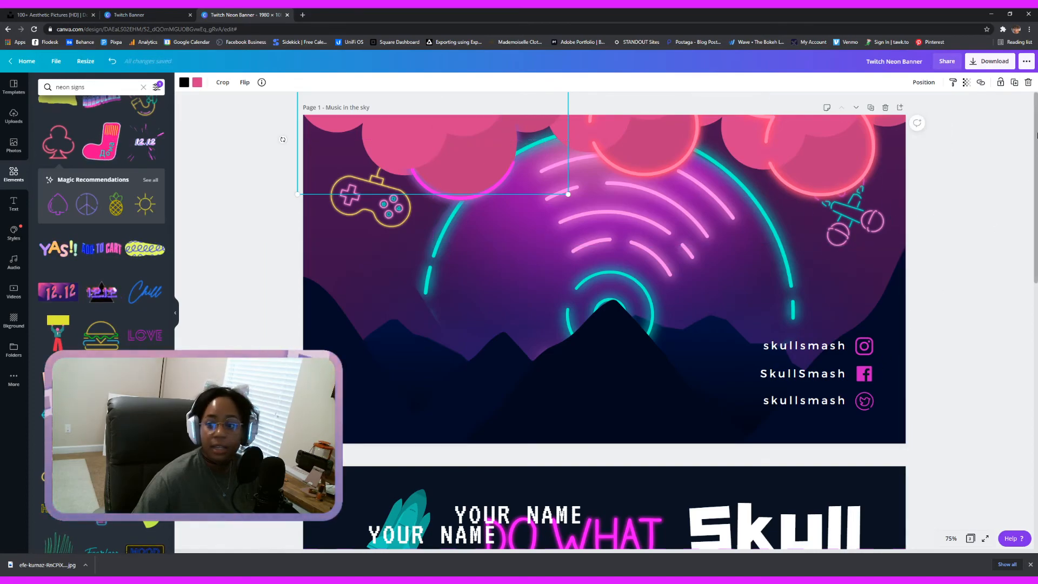
Make the duplicate left cloud slightly transparent and recolor it from pink to bright magenta
{"action": "left_click", "coordinate": [966, 83]}
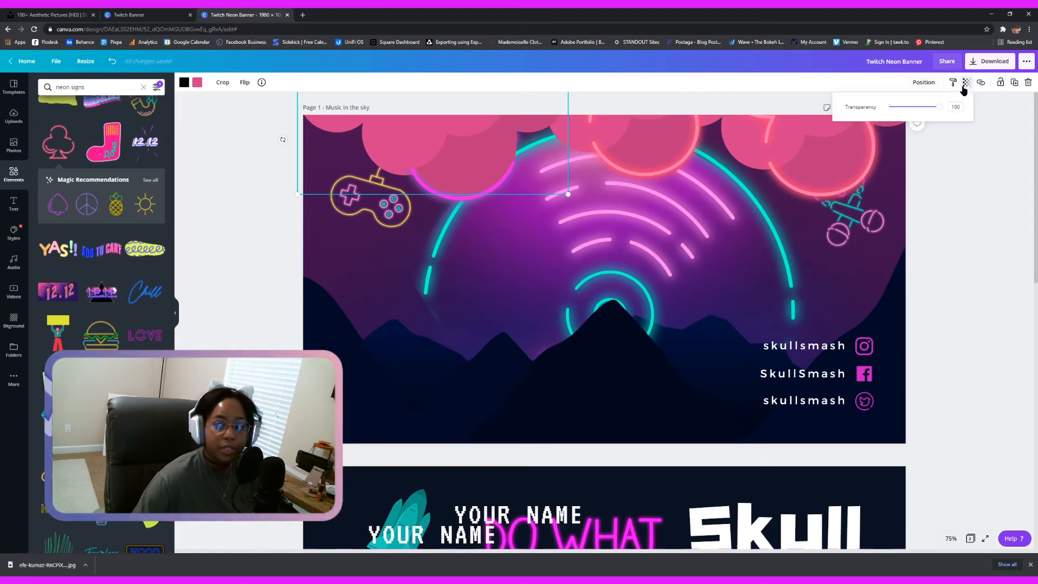
{"action": "left_click_drag", "start_coordinate": [935, 110], "coordinate": [923, 111]}
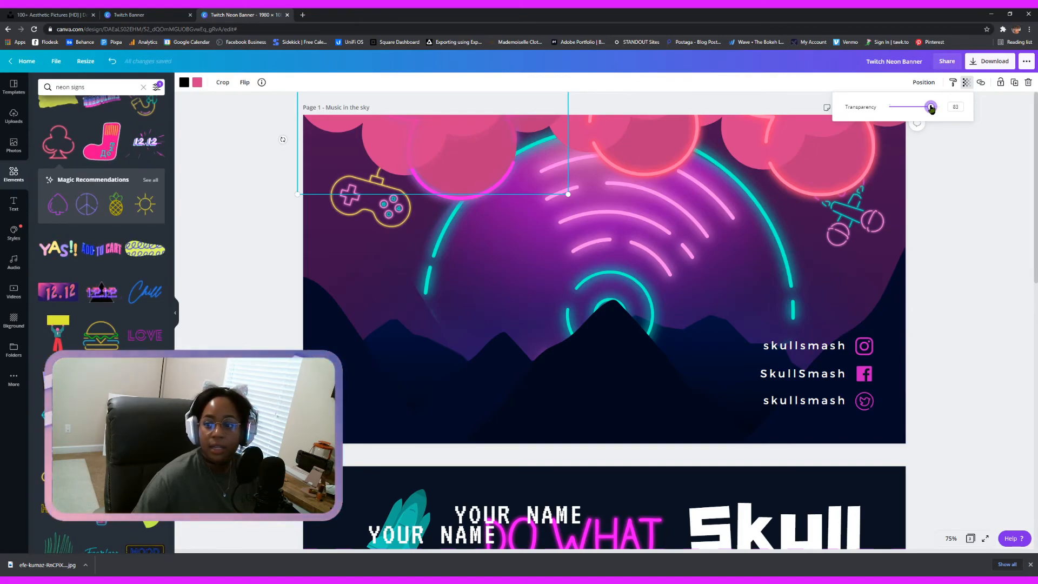
{"action": "left_click", "coordinate": [1015, 220]}
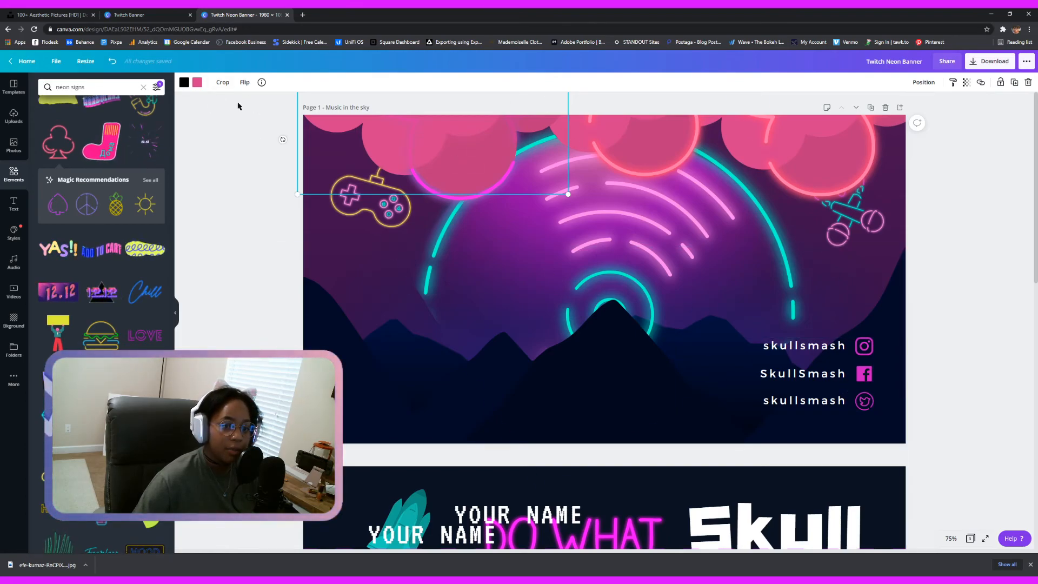
{"action": "left_click", "coordinate": [197, 83]}
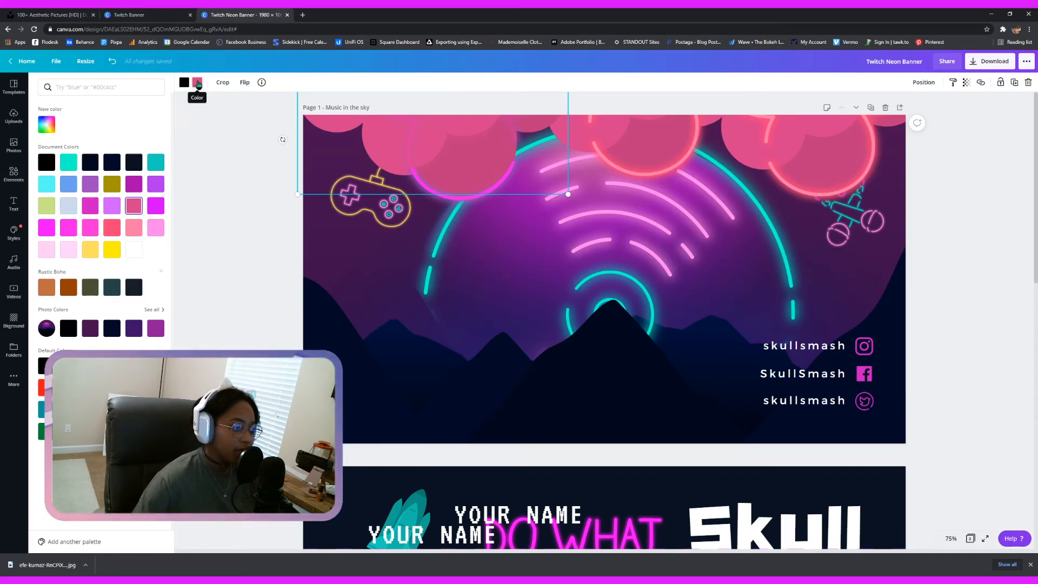
{"action": "left_click", "coordinate": [156, 328]}
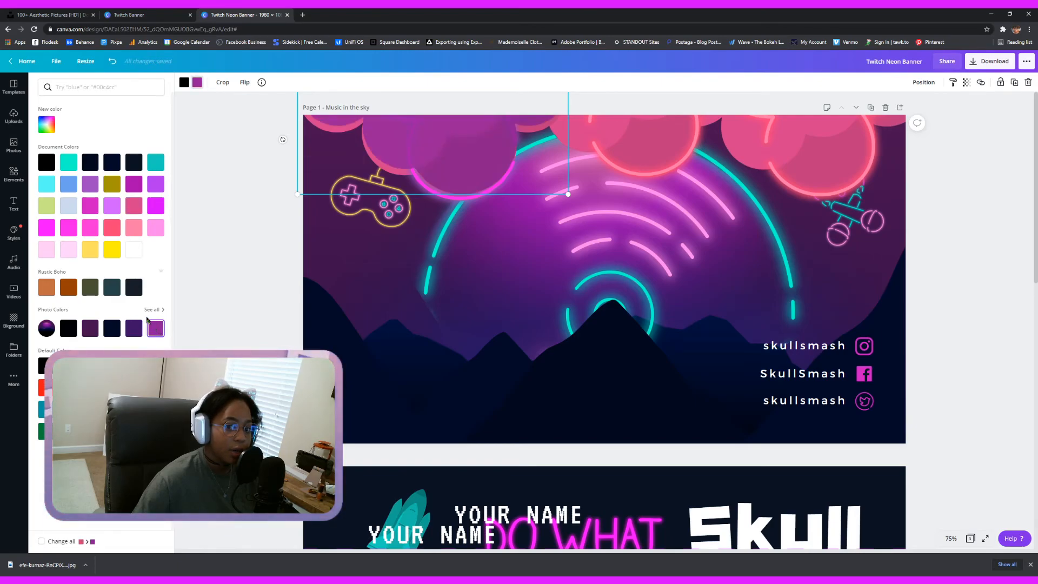
{"action": "left_click", "coordinate": [69, 228]}
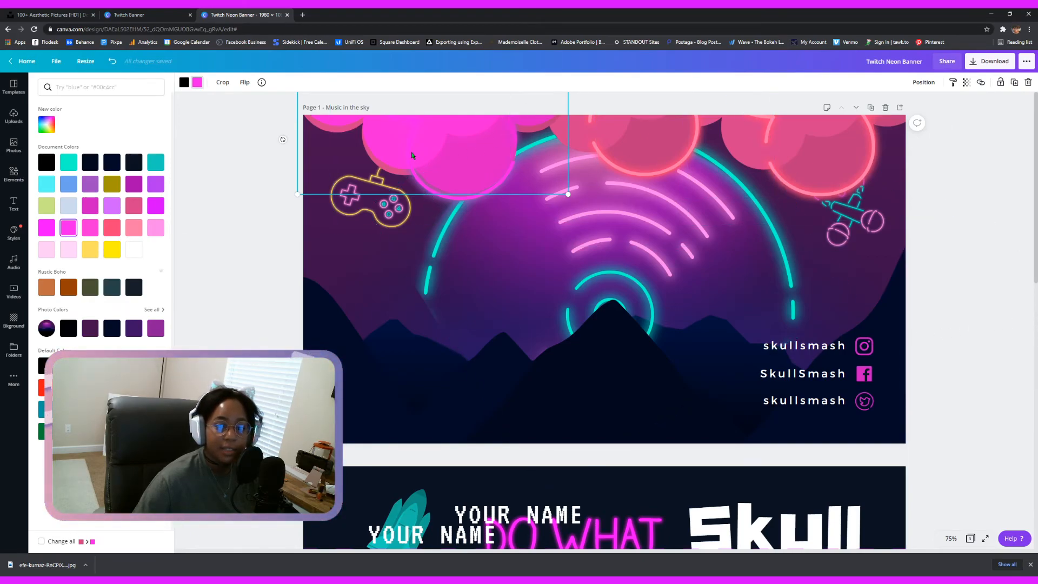
Recolor the right cloud's neon outline with a light blue line and a green glow
{"action": "left_click", "coordinate": [627, 143]}
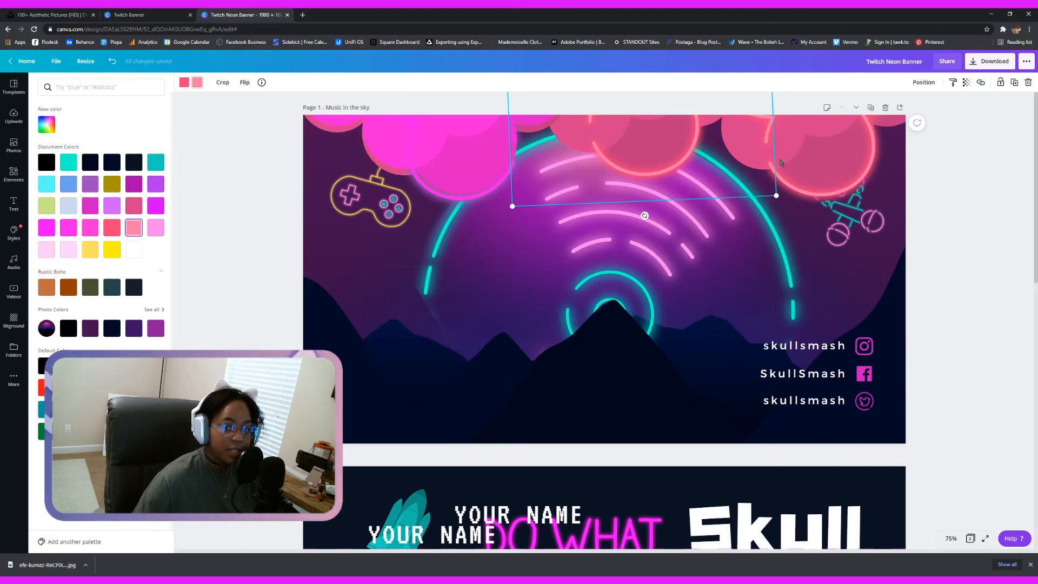
{"action": "left_click", "coordinate": [826, 153]}
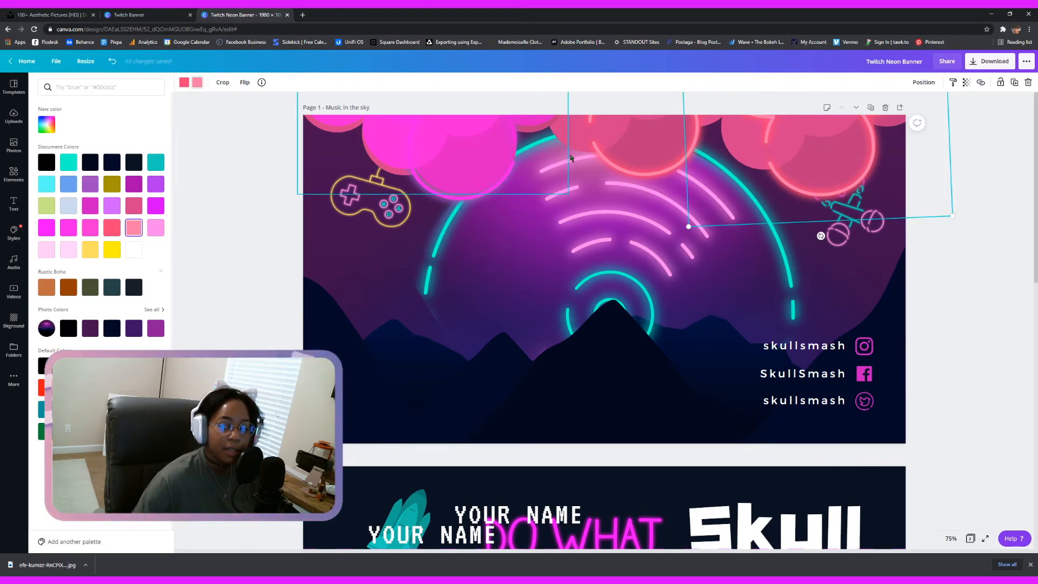
{"action": "left_click", "coordinate": [68, 183]}
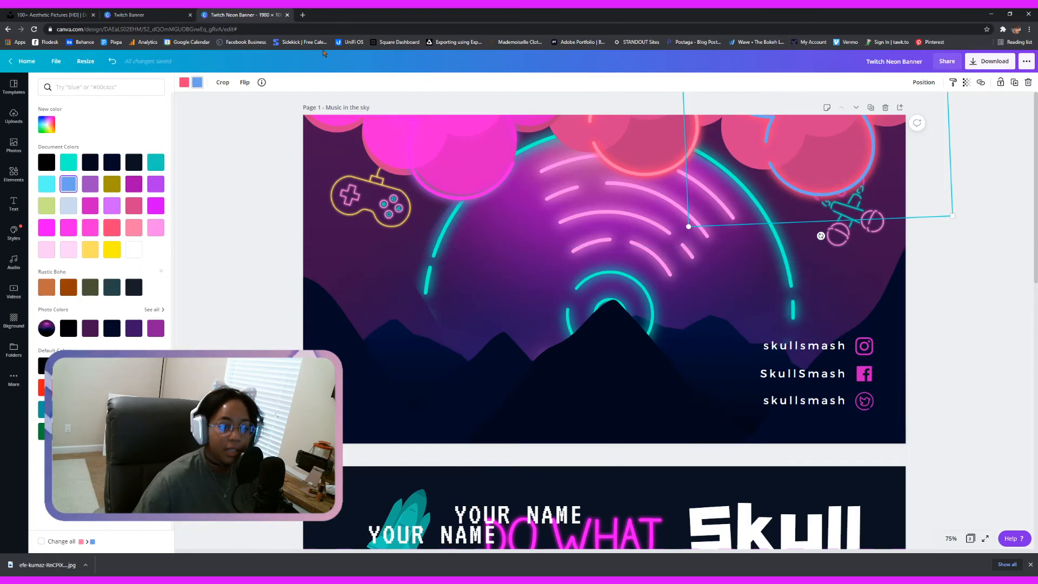
{"action": "left_click", "coordinate": [184, 83]}
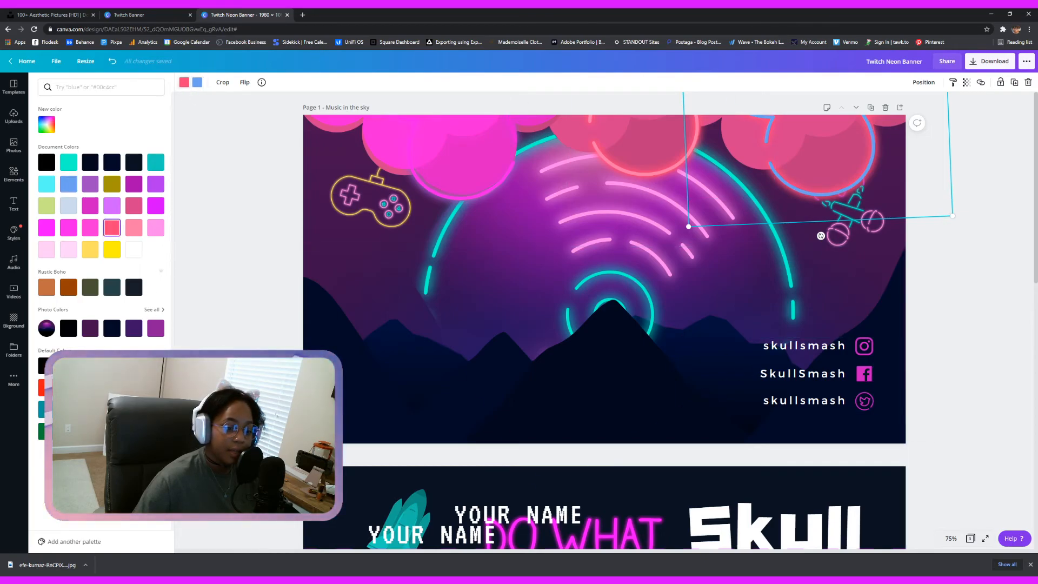
{"action": "left_click", "coordinate": [112, 409]}
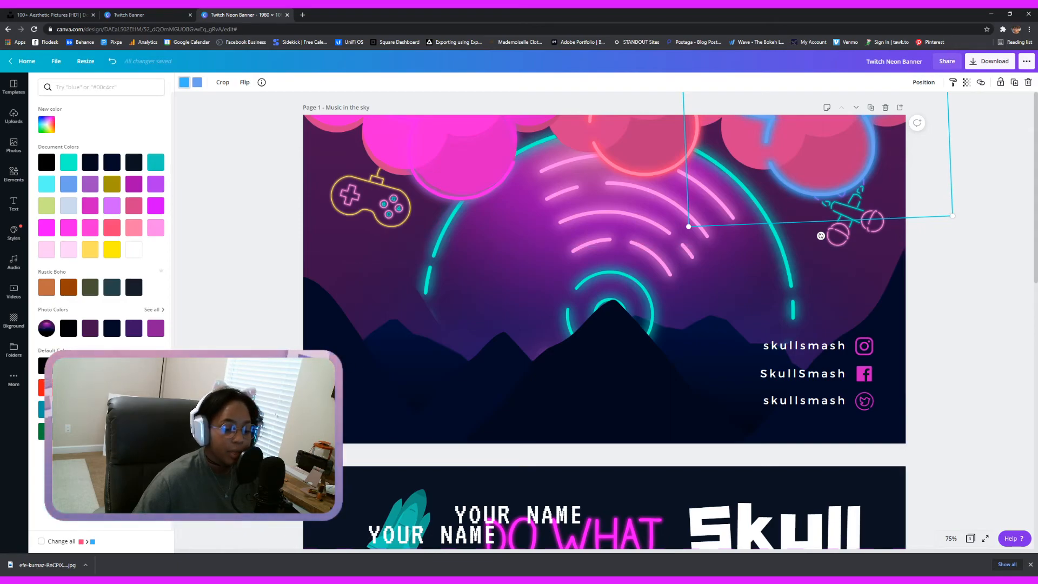
{"action": "left_click", "coordinate": [69, 431]}
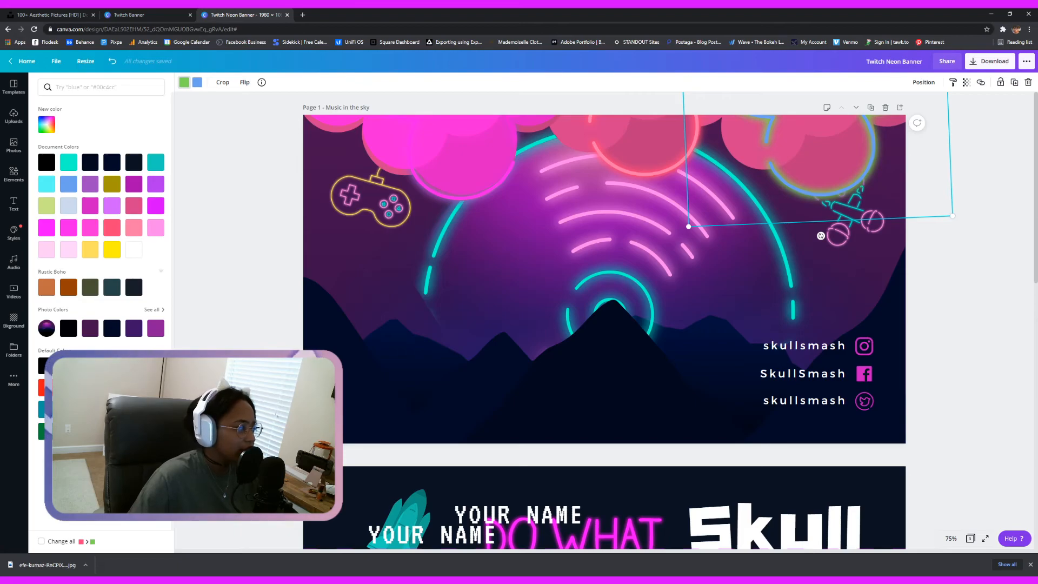
Change the left cloud's neon outline glow to bright yellow and nudge the outline slightly
{"action": "left_click", "coordinate": [437, 196]}
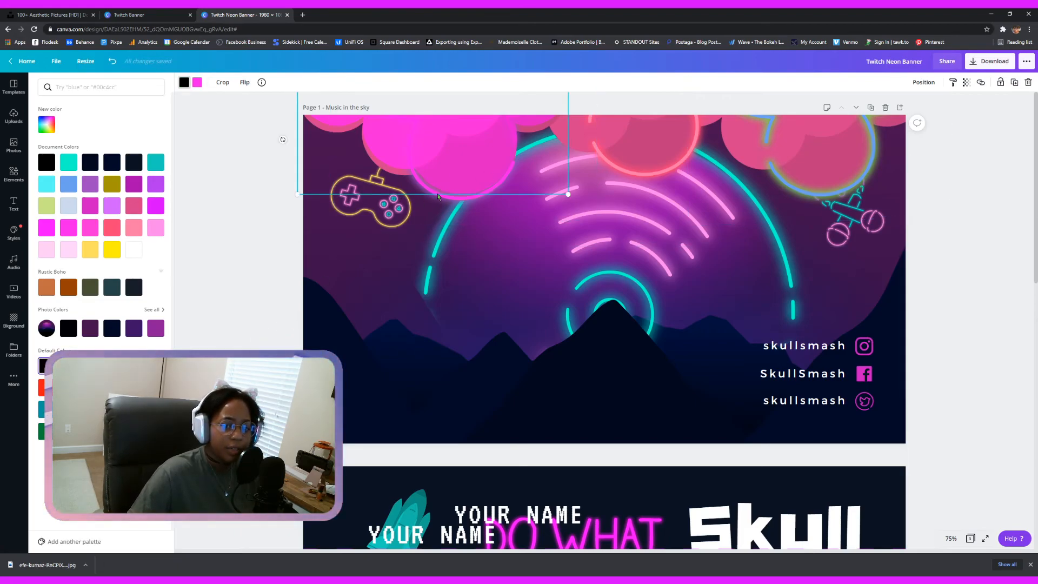
{"action": "left_click", "coordinate": [459, 204]}
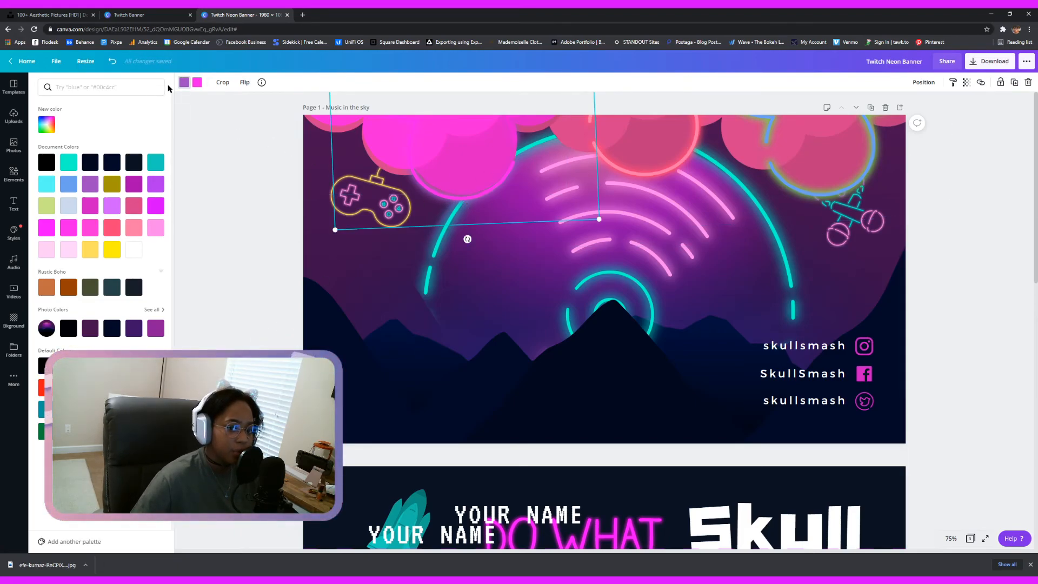
{"action": "left_click", "coordinate": [111, 248]}
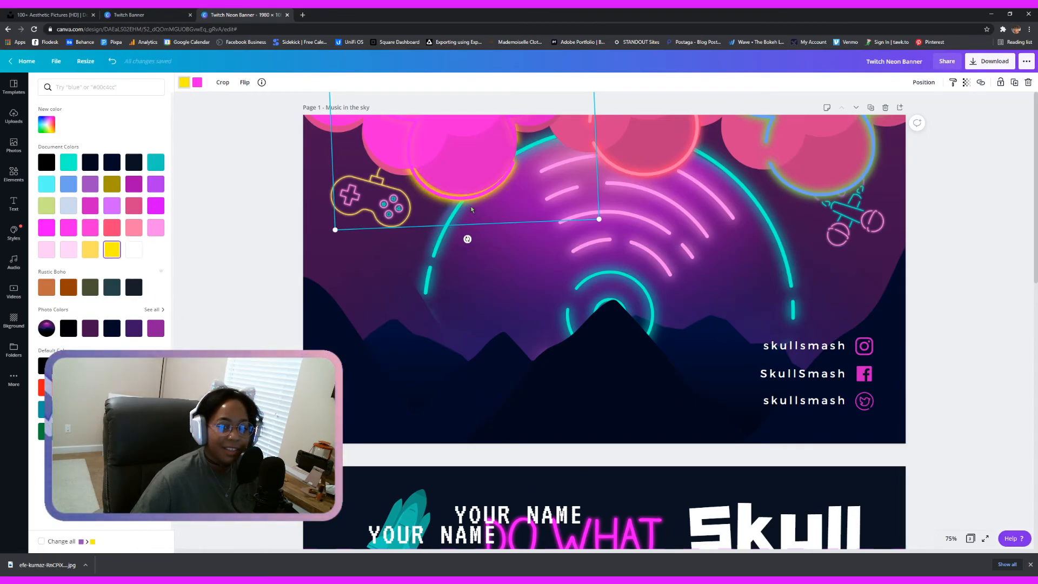
{"action": "mouse_move", "coordinate": [469, 205]}
{"action": "left_mouse_down"}
{"action": "mouse_move", "coordinate": [482, 206]}
{"action": "mouse_move", "coordinate": [460, 200]}
{"action": "mouse_move", "coordinate": [471, 206]}
{"action": "mouse_move", "coordinate": [414, 226]}
{"action": "mouse_move", "coordinate": [402, 259]}
{"action": "mouse_move", "coordinate": [471, 207]}
{"action": "left_mouse_up"}
Set the magenta duplicate cloud's transparency to 100, pull it off the left cloud and delete it
{"action": "left_click", "coordinate": [455, 176]}
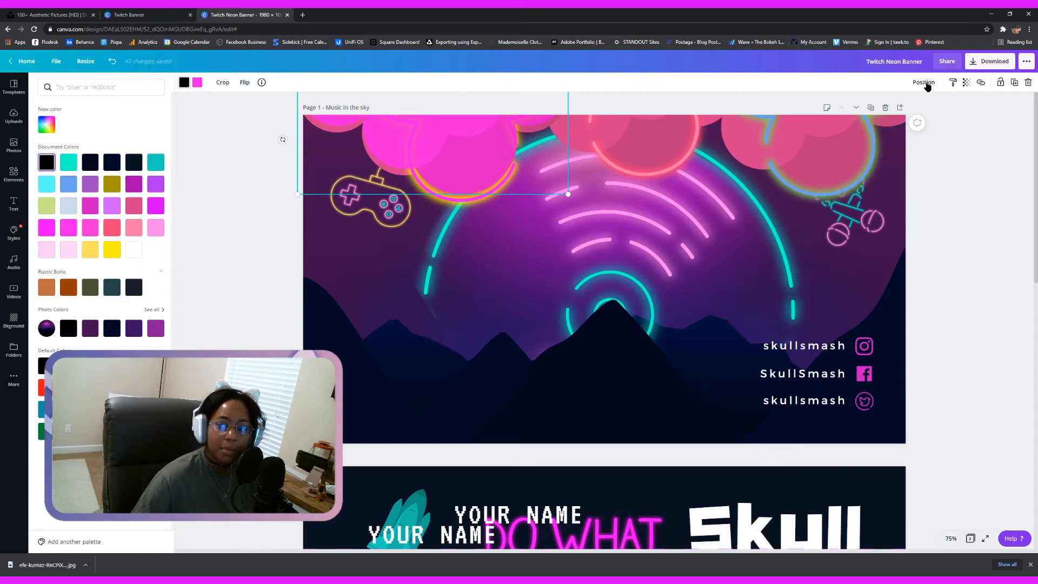
{"action": "left_click", "coordinate": [967, 83]}
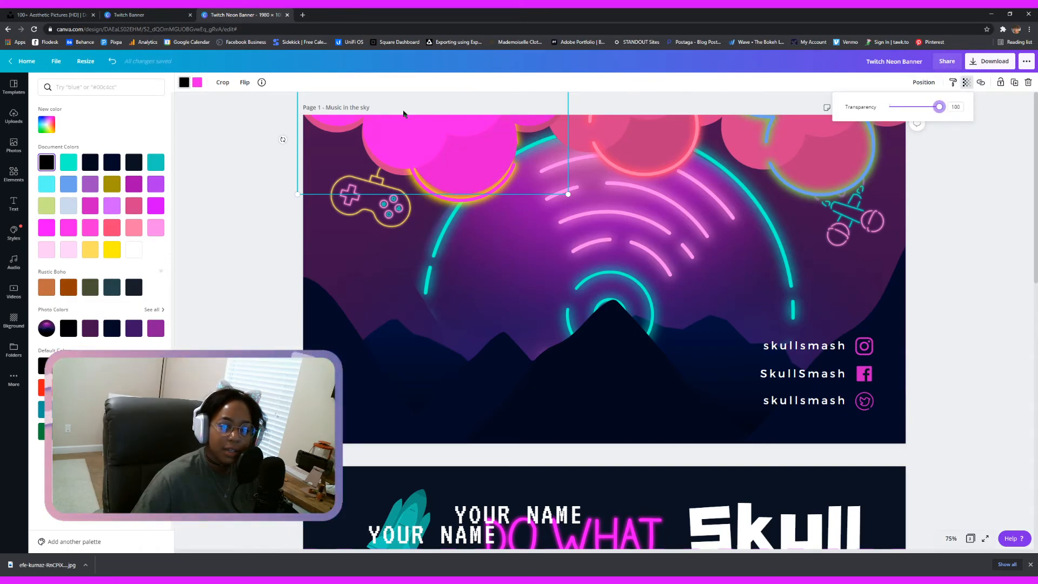
{"action": "left_click", "coordinate": [427, 137]}
{"action": "left_click_drag", "start_coordinate": [421, 139], "coordinate": [833, 505]}
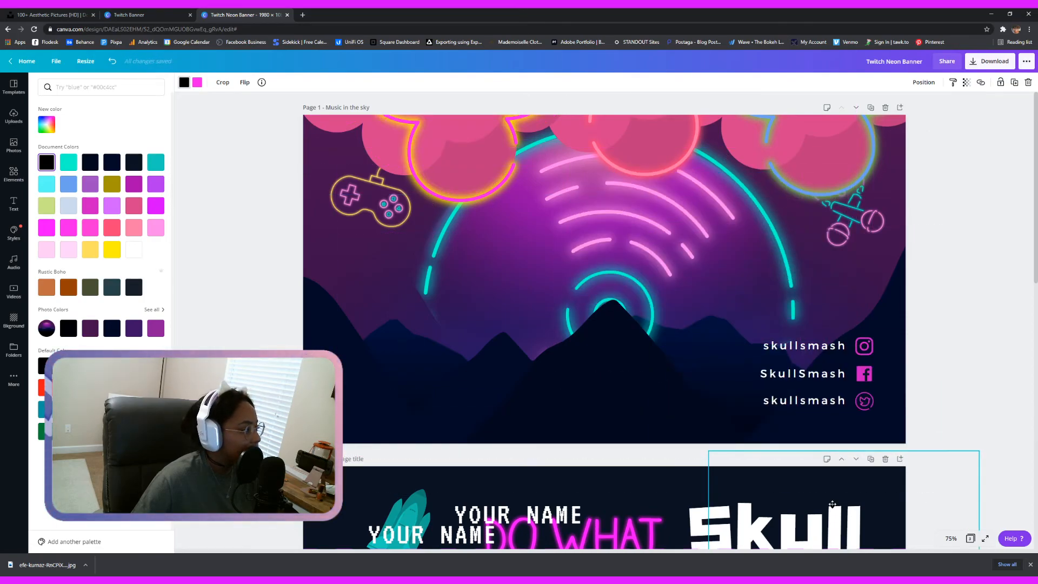
{"action": "left_click_drag", "start_coordinate": [831, 504], "coordinate": [619, 332]}
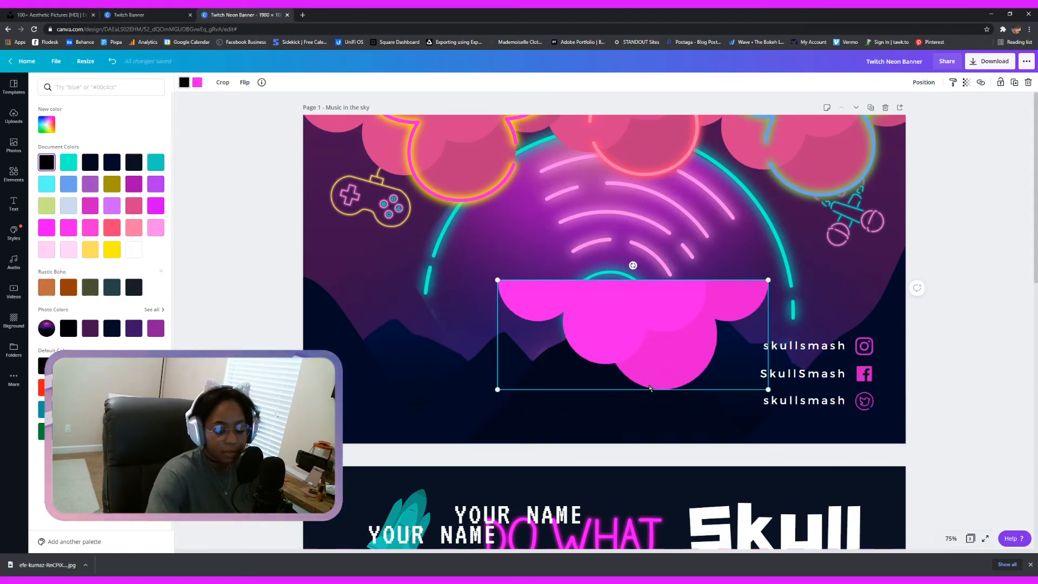
{"action": "key", "text": "Delete"}
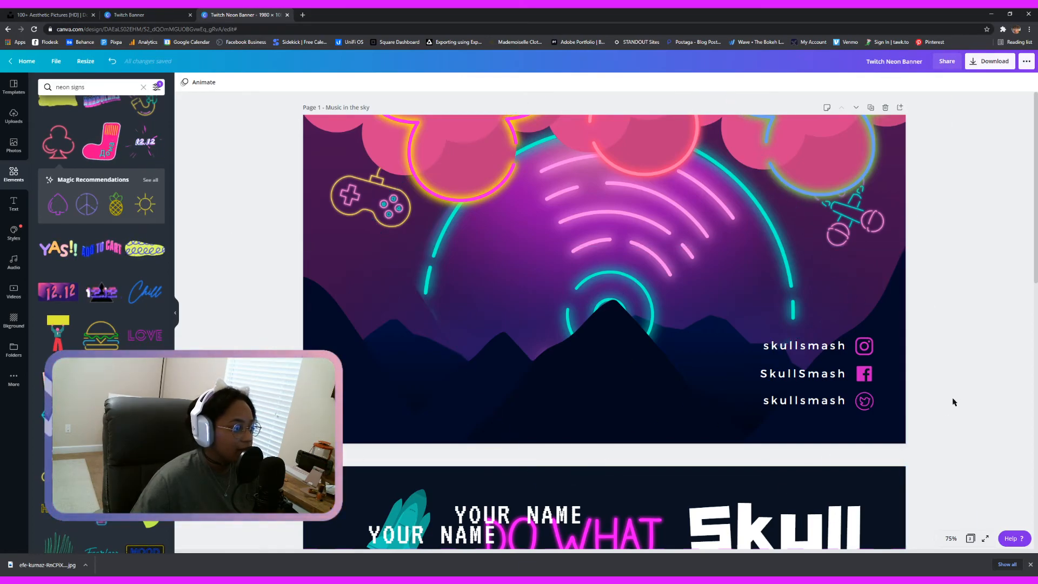
Replace the text beside the Instagram icon with the placeholder "Your Handle"
{"action": "double_click", "coordinate": [842, 346]}
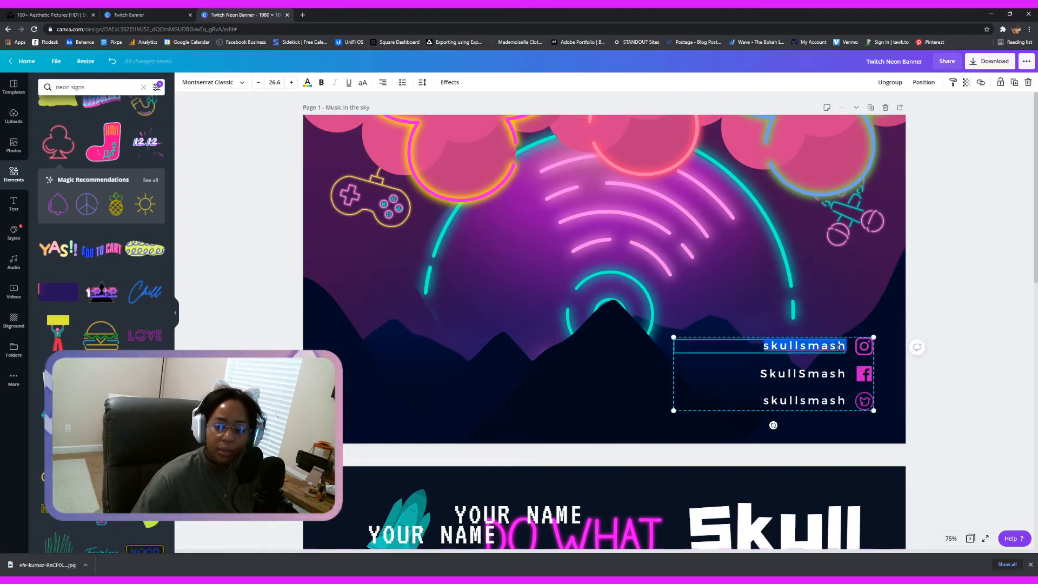
{"action": "type", "text": "Your nqame"}
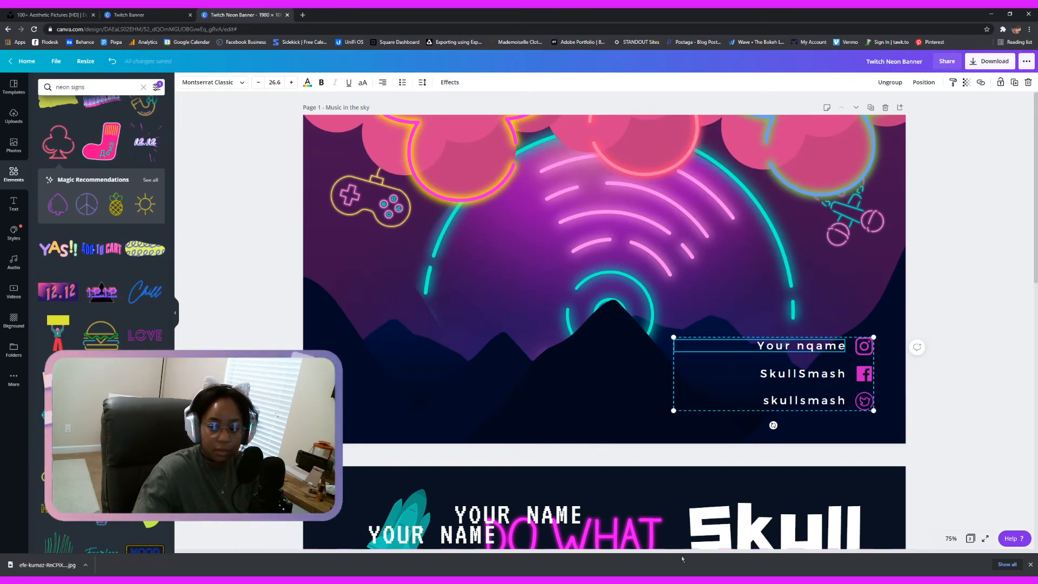
{"action": "type", "text": "r na"}
{"action": "key", "text": "BackSpace"}
{"action": "key", "text": "BackSpace"}
{"action": "type", "text": "handl"}
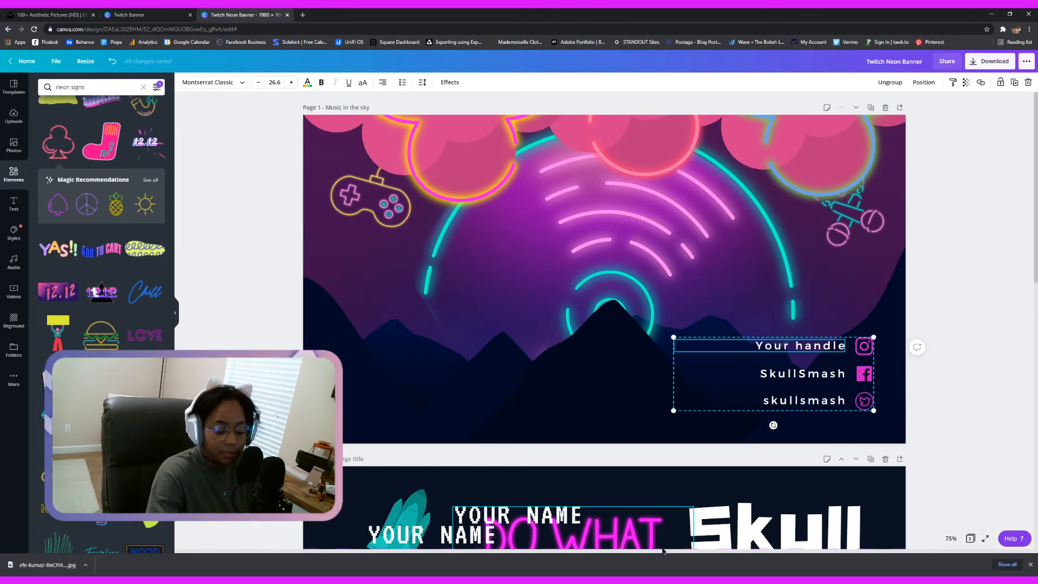
{"action": "key", "text": "Left"}
{"action": "key", "text": "Left"}
{"action": "key", "text": "BackSpace"}
{"action": "type", "text": "H"}
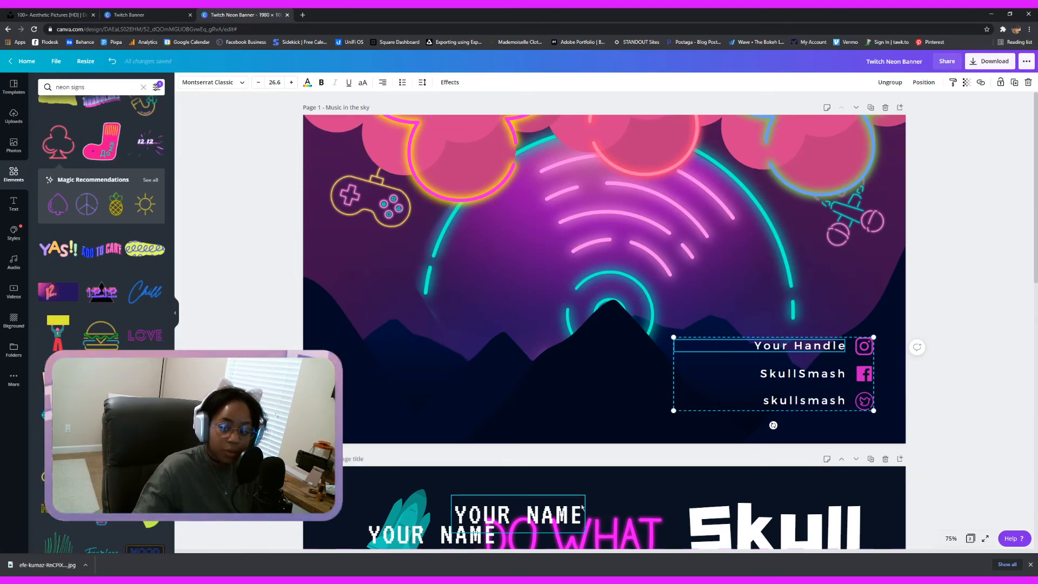
Replace the texts beside the Facebook and Twitter icons with the placeholder "Your Handle"
{"action": "double_click", "coordinate": [828, 375]}
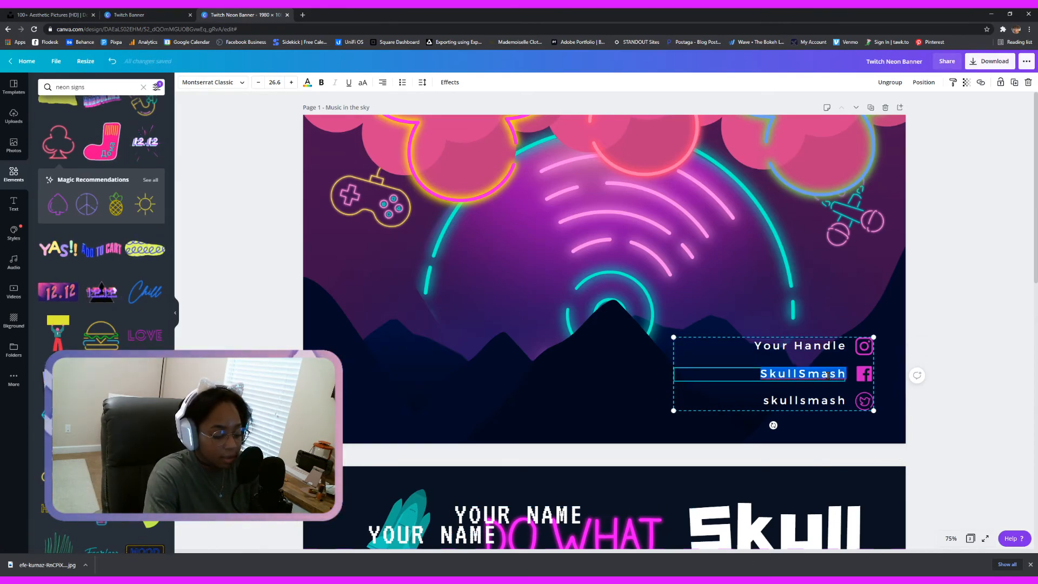
{"action": "type", "text": "Your Handle"}
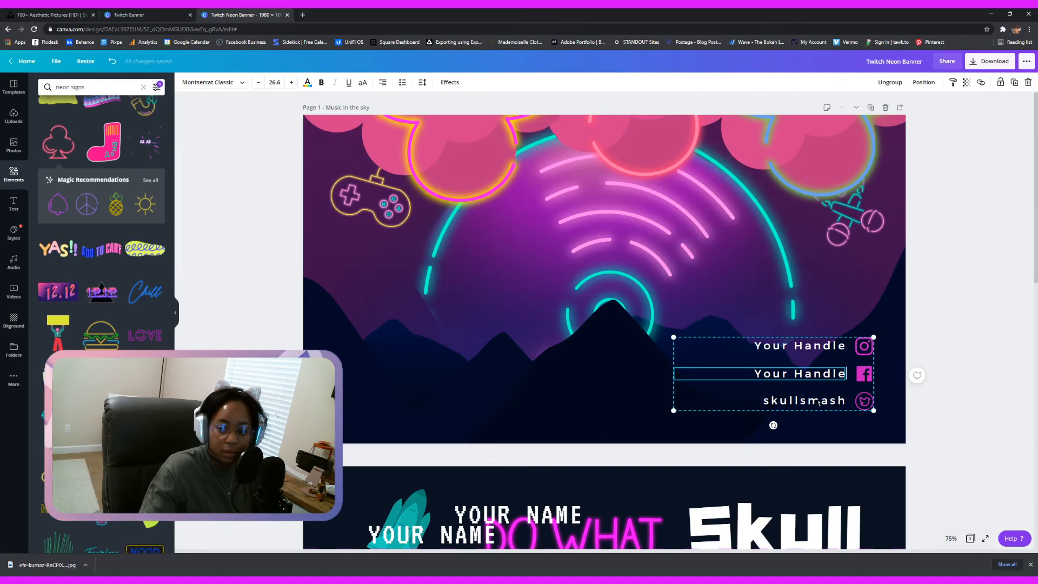
{"action": "double_click", "coordinate": [817, 401]}
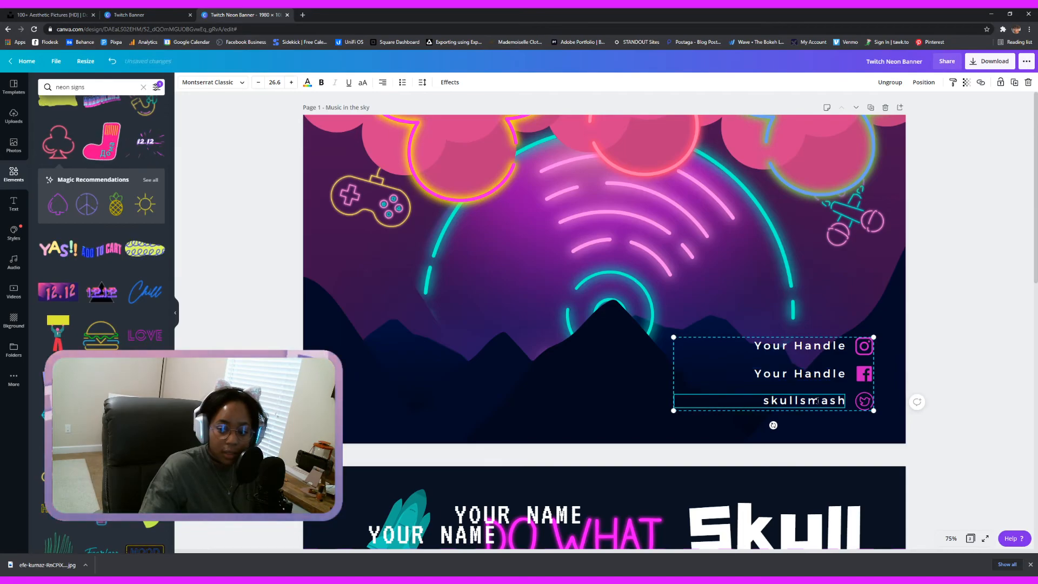
{"action": "type", "text": "Yo"}
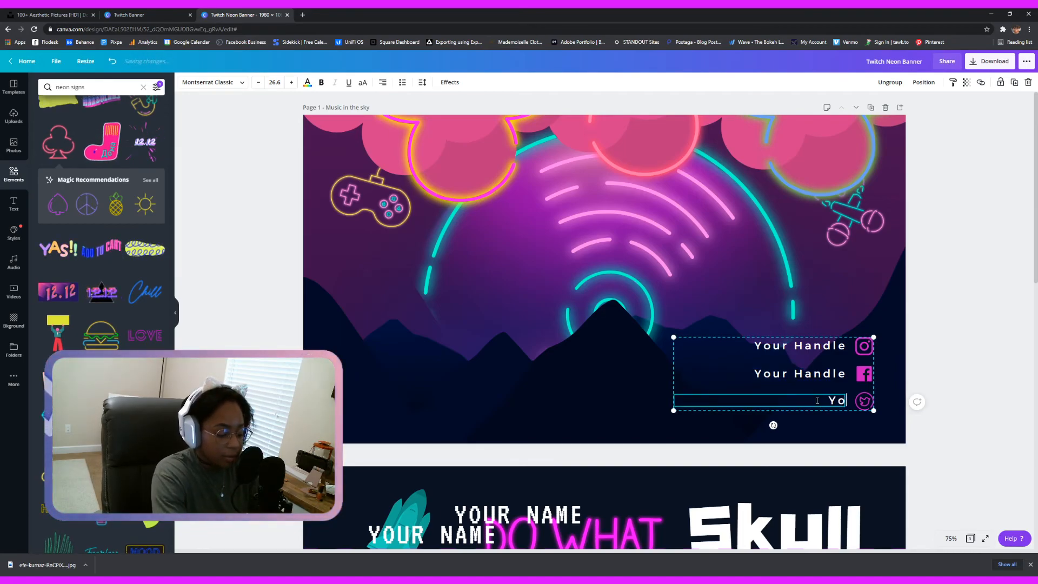
{"action": "type", "text": "ur Handle"}
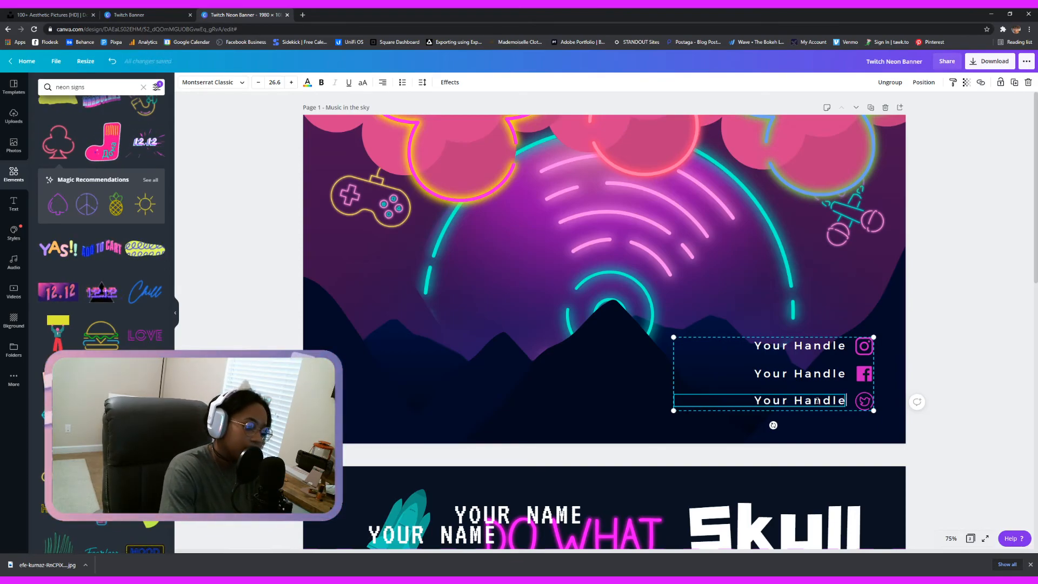
{"action": "left_click", "coordinate": [981, 404]}
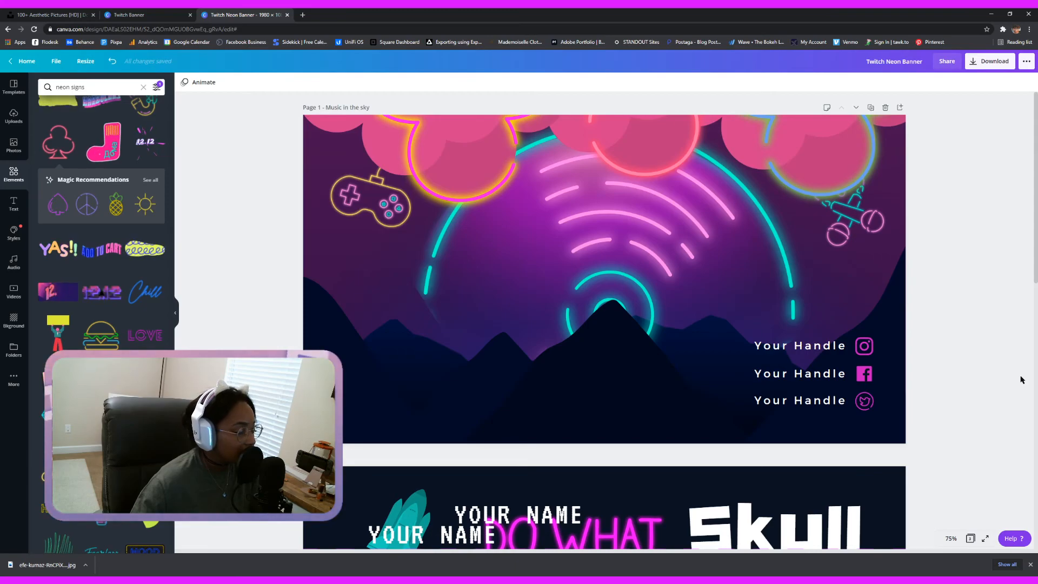
Try the pixel-style 12.12 neon graphic on page 3 and remove it again
{"action": "scroll", "coordinate": [1022, 381], "scroll_direction": "down", "scroll_amount": 10}
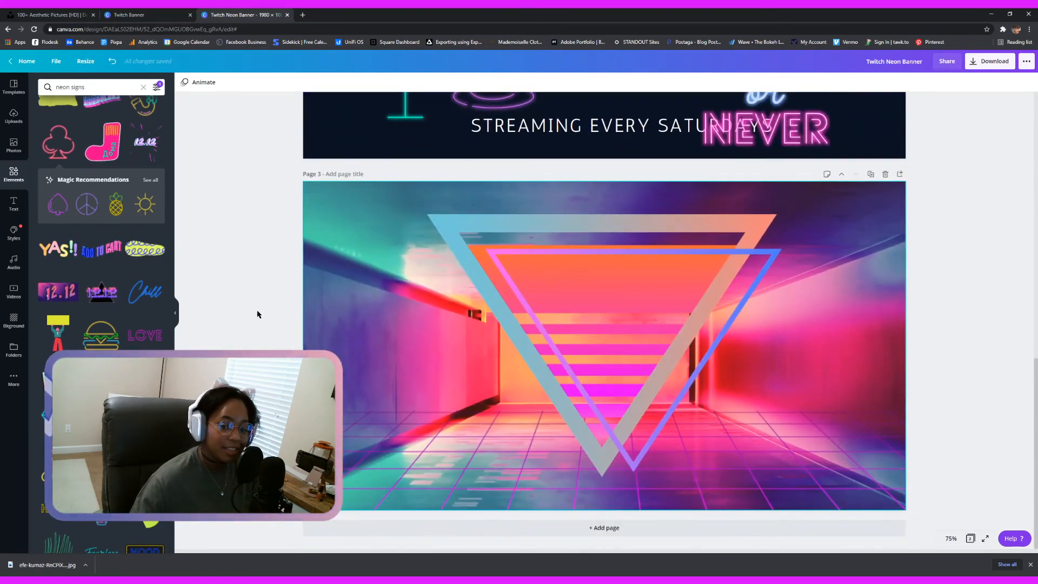
{"action": "scroll", "coordinate": [746, 453], "scroll_direction": "up", "scroll_amount": 5}
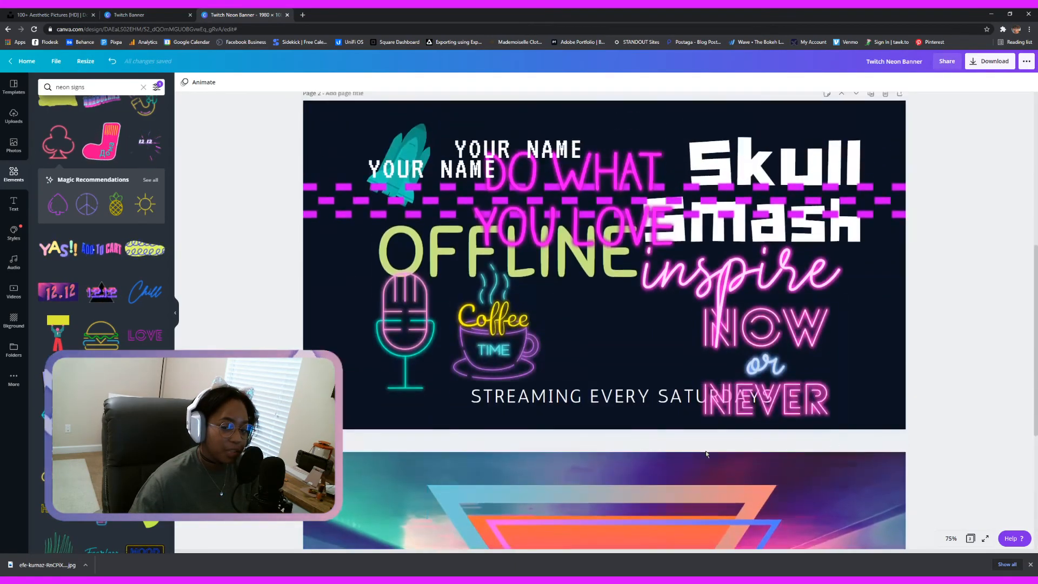
{"action": "scroll", "coordinate": [745, 452], "scroll_direction": "up", "scroll_amount": 5}
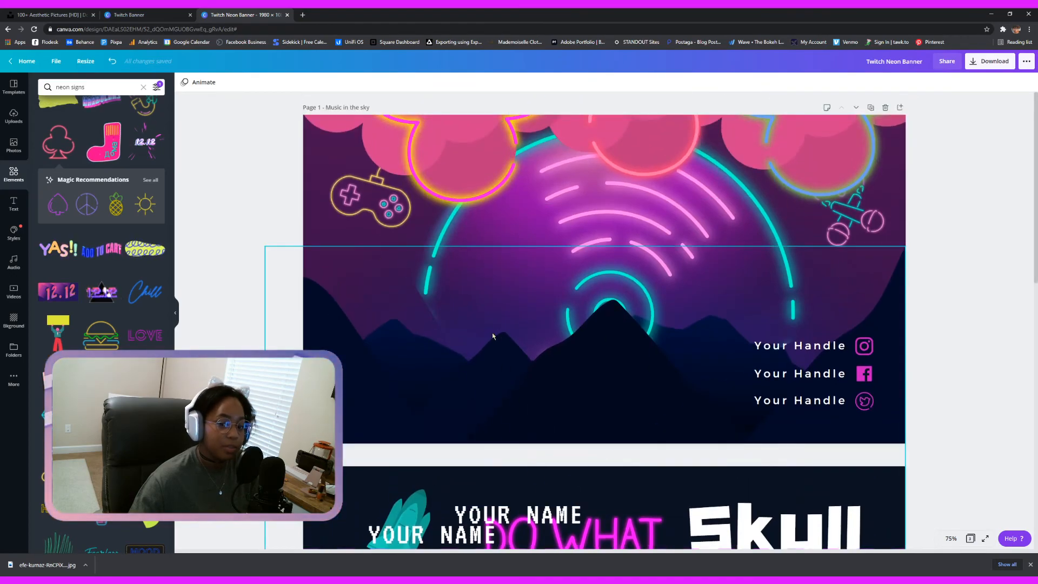
{"action": "scroll", "coordinate": [499, 333], "scroll_direction": "down", "scroll_amount": 15}
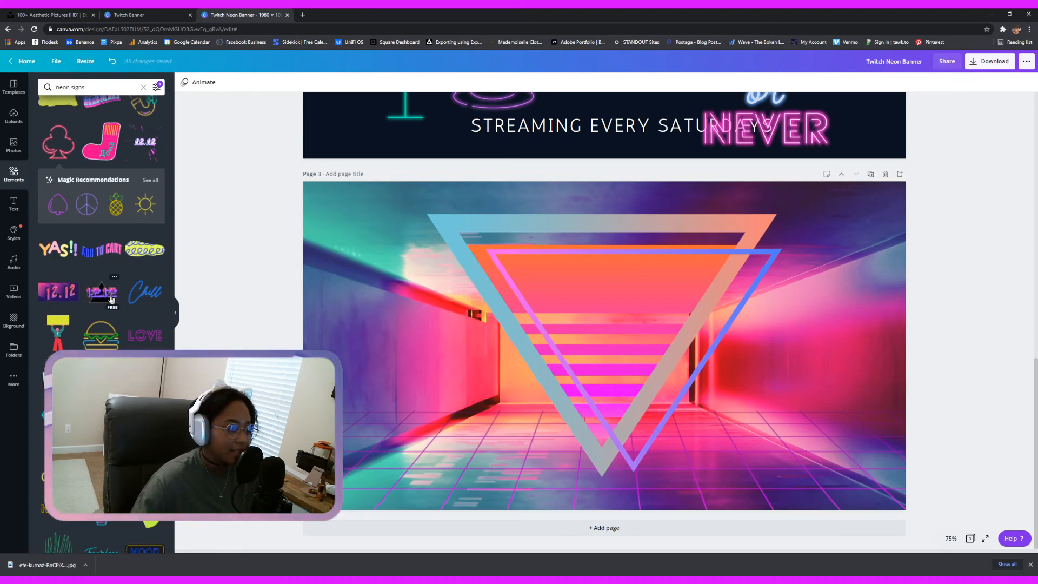
{"action": "scroll", "coordinate": [112, 299], "scroll_direction": "down", "scroll_amount": 5}
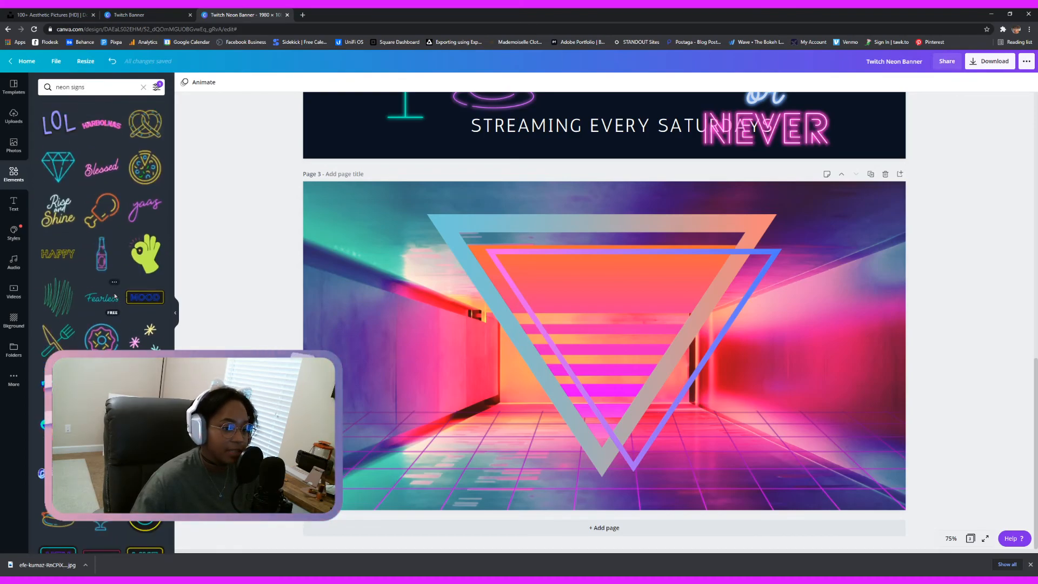
{"action": "scroll", "coordinate": [114, 295], "scroll_direction": "up", "scroll_amount": 5}
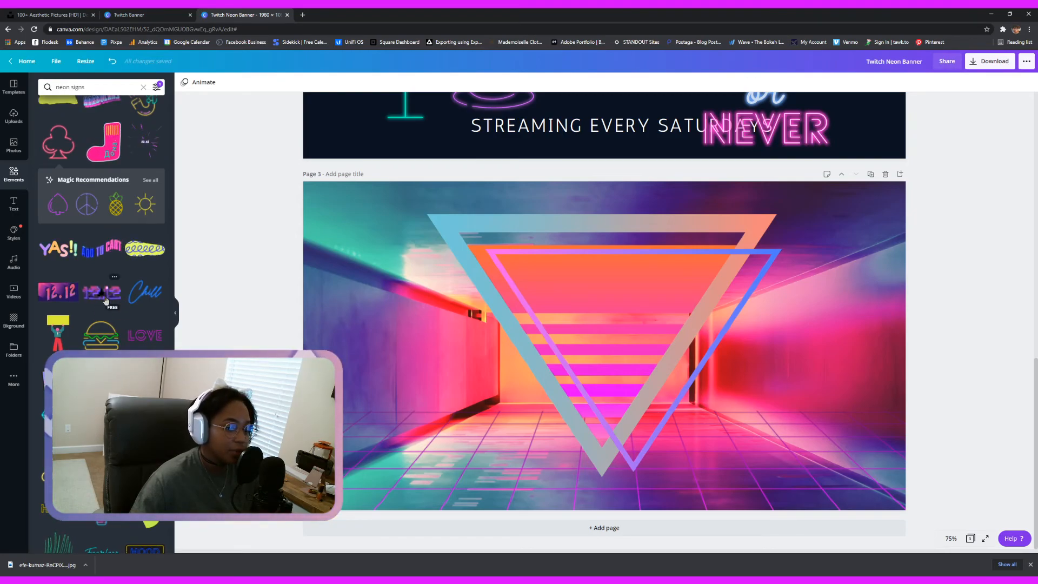
{"action": "left_click", "coordinate": [102, 295]}
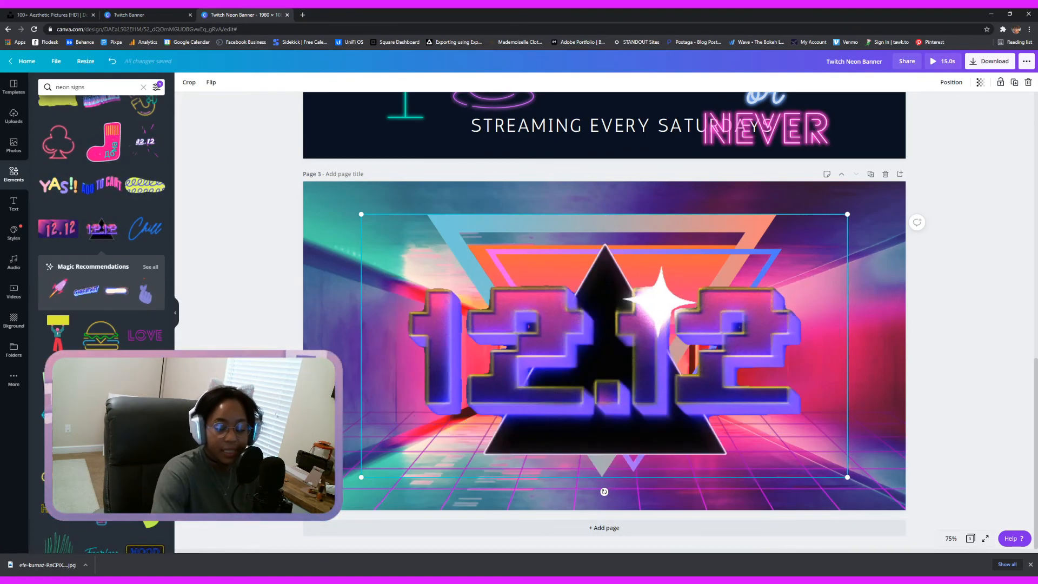
{"action": "key", "text": "Delete"}
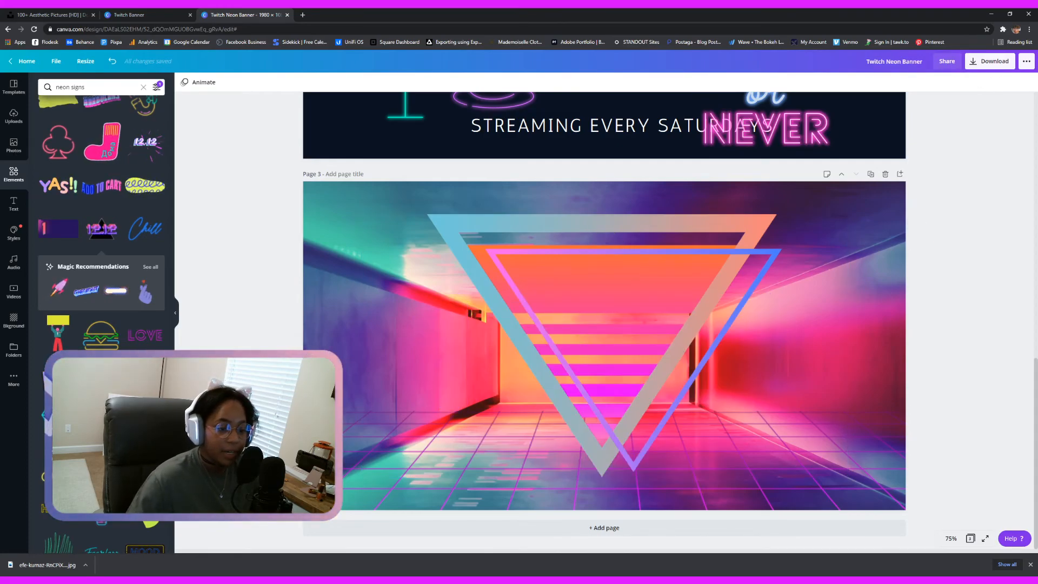
Place the pixel-style 12.12 neon graphic on page 2 among the spare elements
{"action": "scroll", "coordinate": [736, 551], "scroll_direction": "up", "scroll_amount": 15}
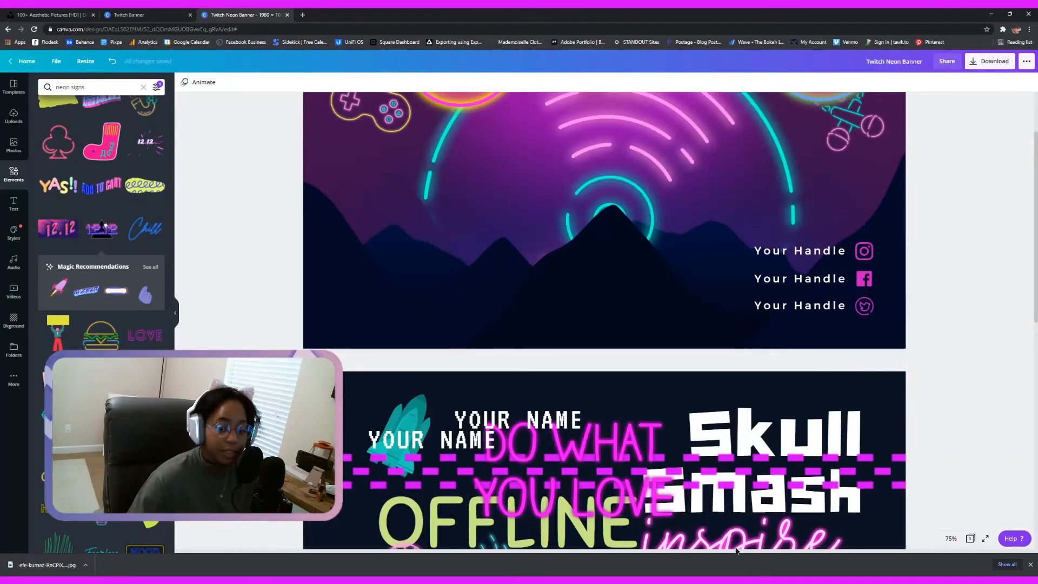
{"action": "scroll", "coordinate": [708, 549], "scroll_direction": "down", "scroll_amount": 5}
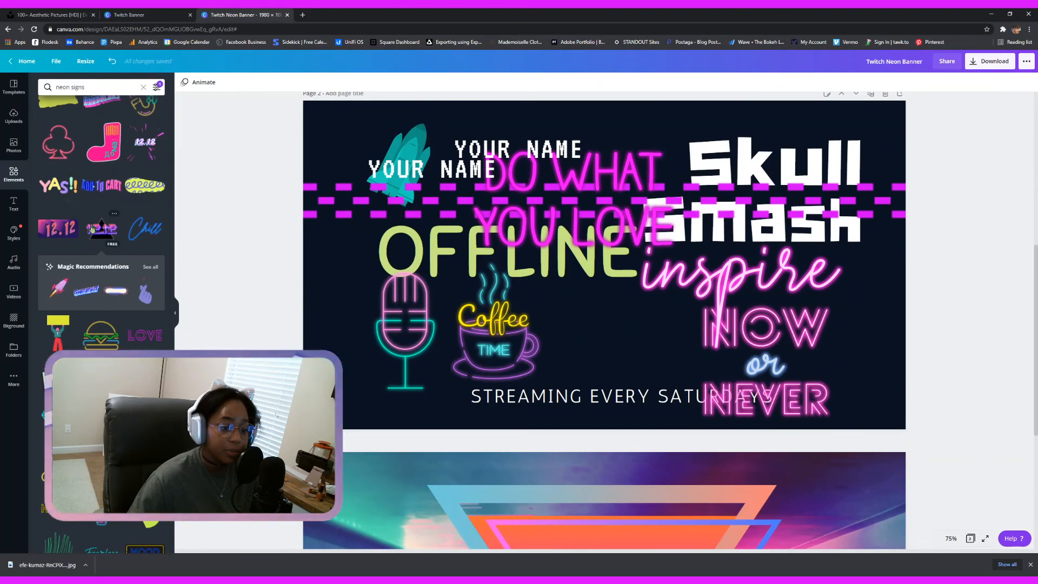
{"action": "left_click_drag", "start_coordinate": [165, 221], "coordinate": [720, 280]}
Move the "STREAMING EVERY SATURDAYS" text from page 2 to the lower edge of the banner on page 3
{"action": "scroll", "coordinate": [723, 447], "scroll_direction": "down", "scroll_amount": 1}
{"action": "scroll", "coordinate": [723, 447], "scroll_direction": "down", "scroll_amount": 4}
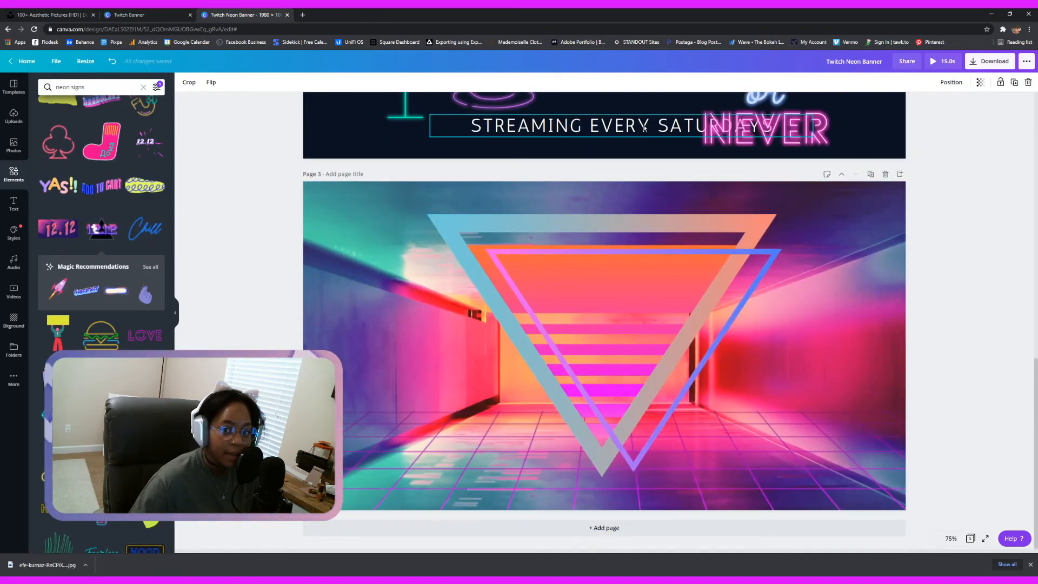
{"action": "left_click_drag", "start_coordinate": [589, 123], "coordinate": [594, 474]}
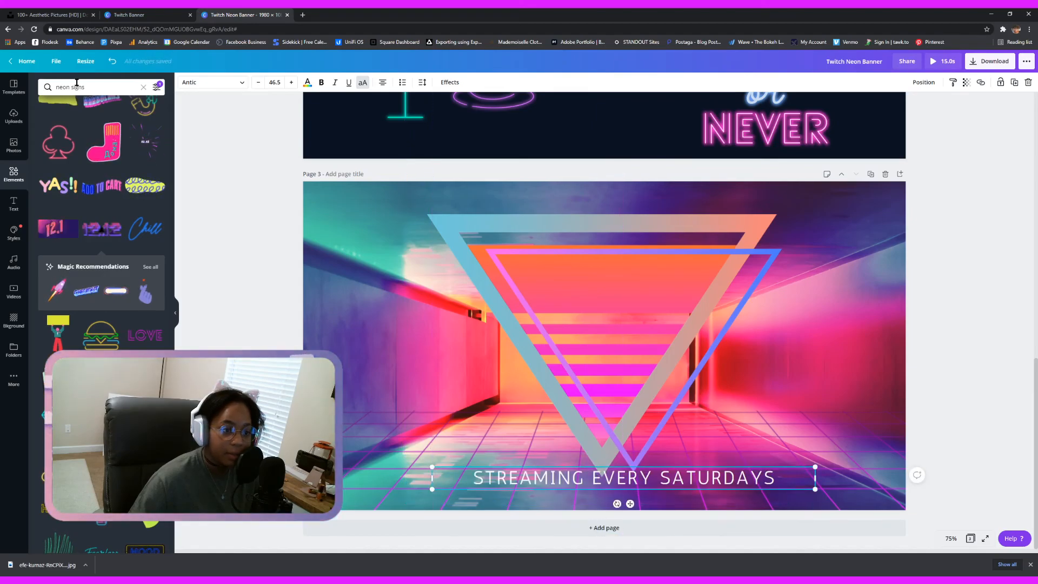
Search the elements for "neon saturday", check the active filters and look through the graphics for a suitable sign
{"action": "left_click", "coordinate": [143, 87]}
{"action": "type", "text": "n"}
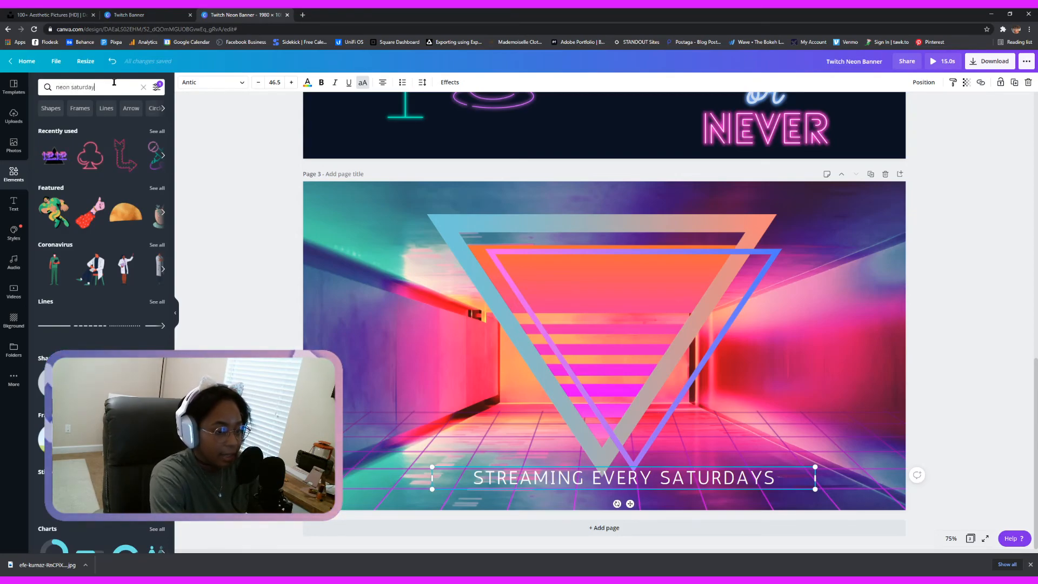
{"action": "key", "text": "Return"}
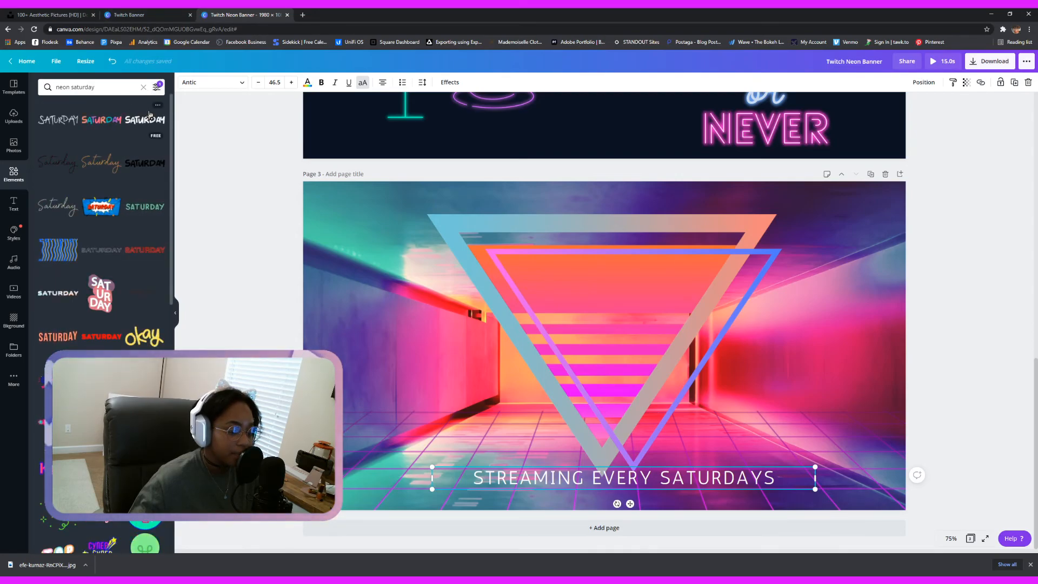
{"action": "left_click", "coordinate": [156, 87]}
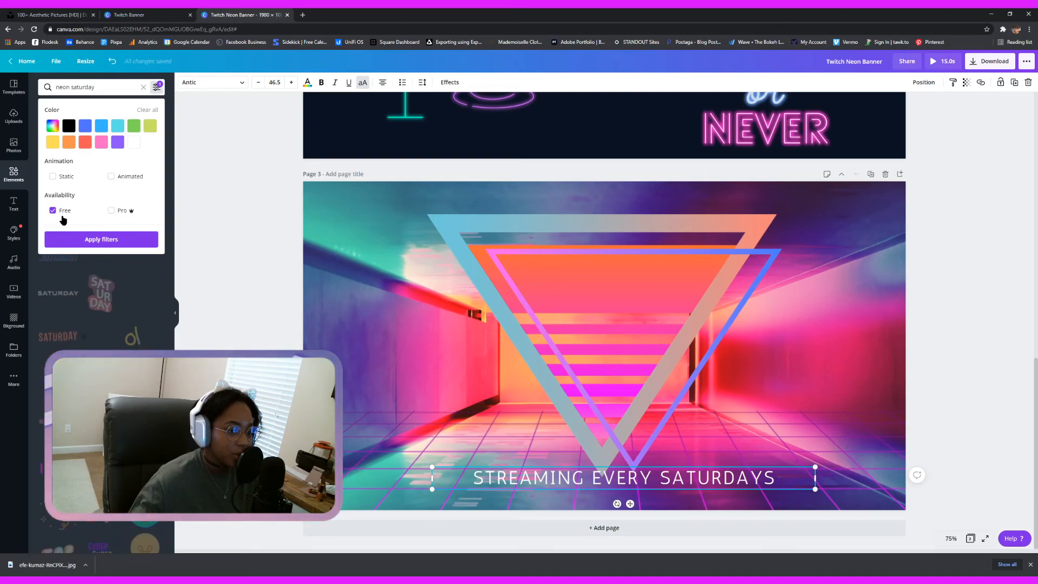
{"action": "left_click", "coordinate": [108, 89]}
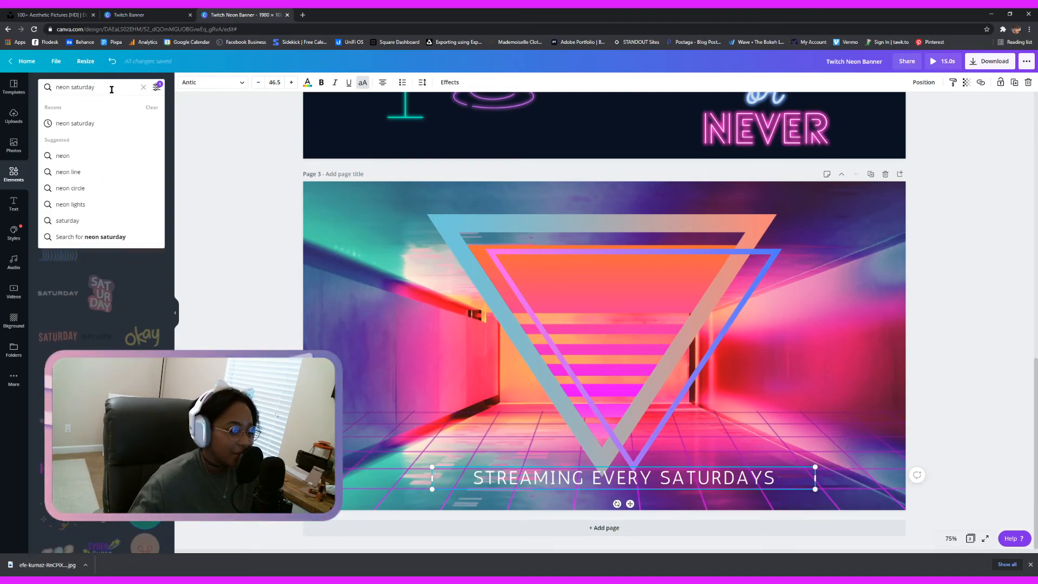
{"action": "left_click", "coordinate": [236, 180]}
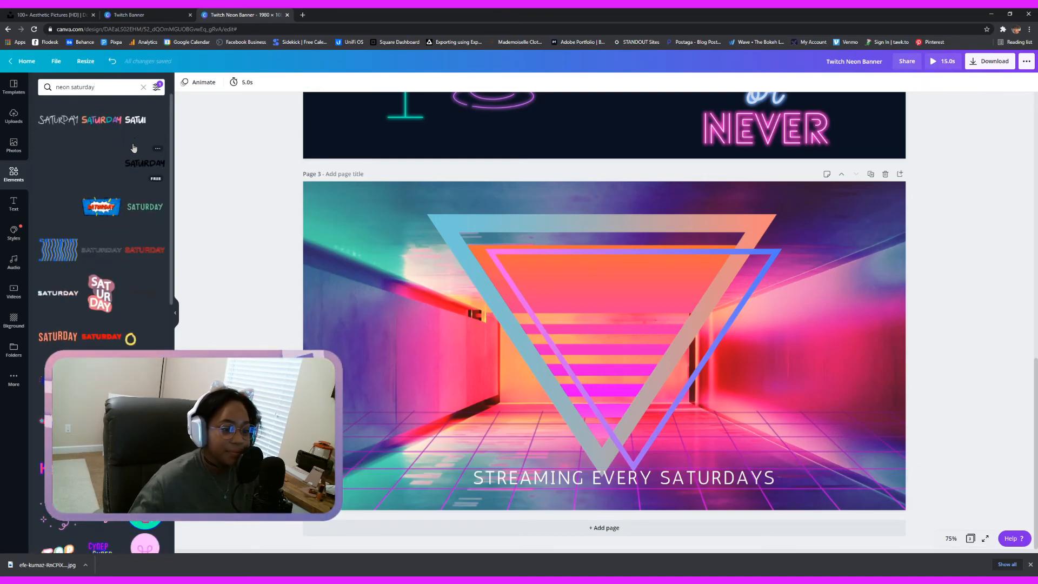
{"action": "scroll", "coordinate": [104, 289], "scroll_direction": "down", "scroll_amount": 7}
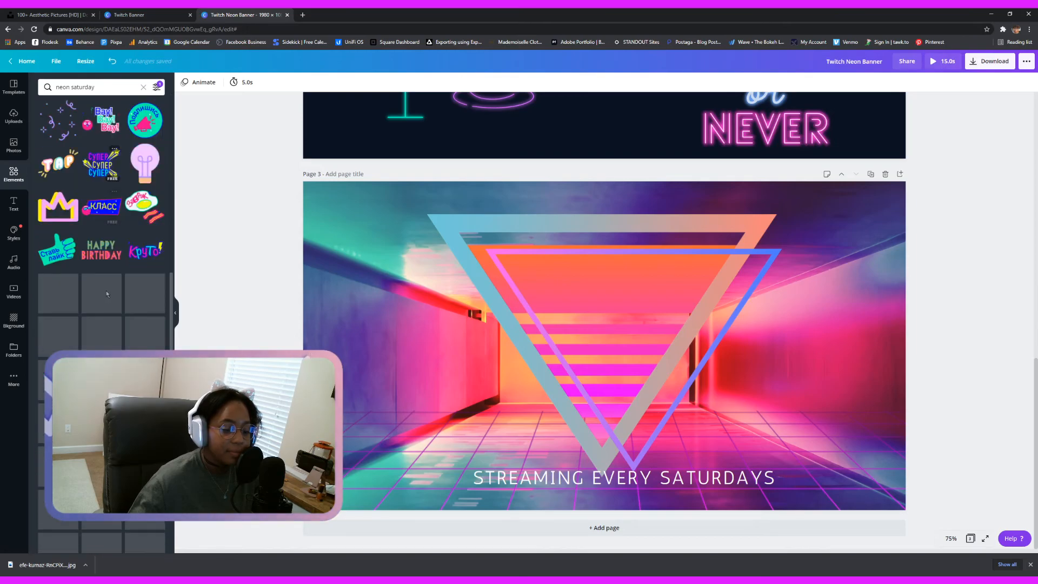
{"action": "scroll", "coordinate": [110, 285], "scroll_direction": "up", "scroll_amount": 7}
{"action": "scroll", "coordinate": [113, 280], "scroll_direction": "up", "scroll_amount": 1}
Shorten the element search to just "neon"
{"action": "left_click", "coordinate": [110, 88]}
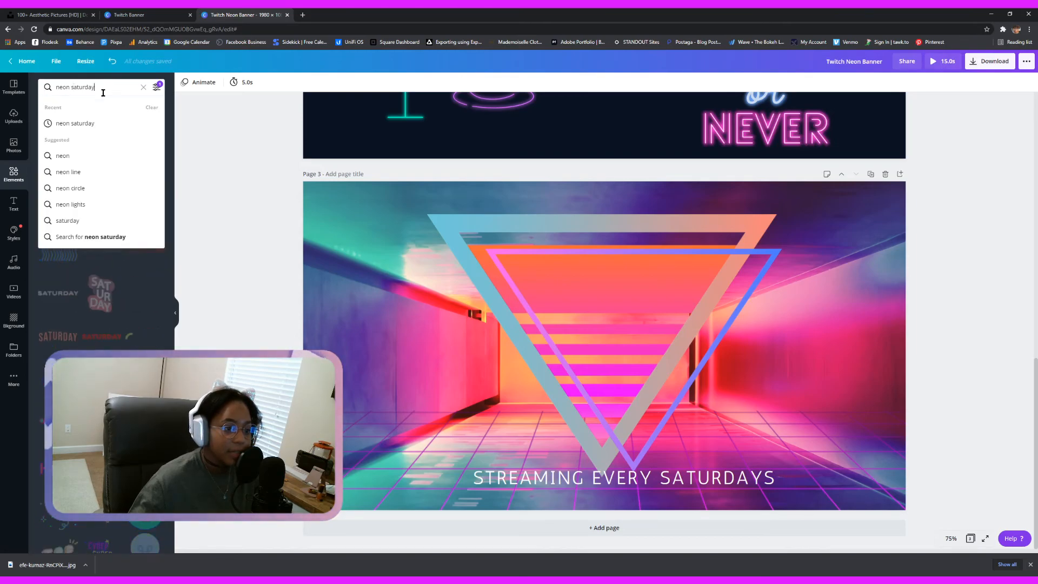
{"action": "key", "text": "BackSpace"}
{"action": "key", "text": "Return"}
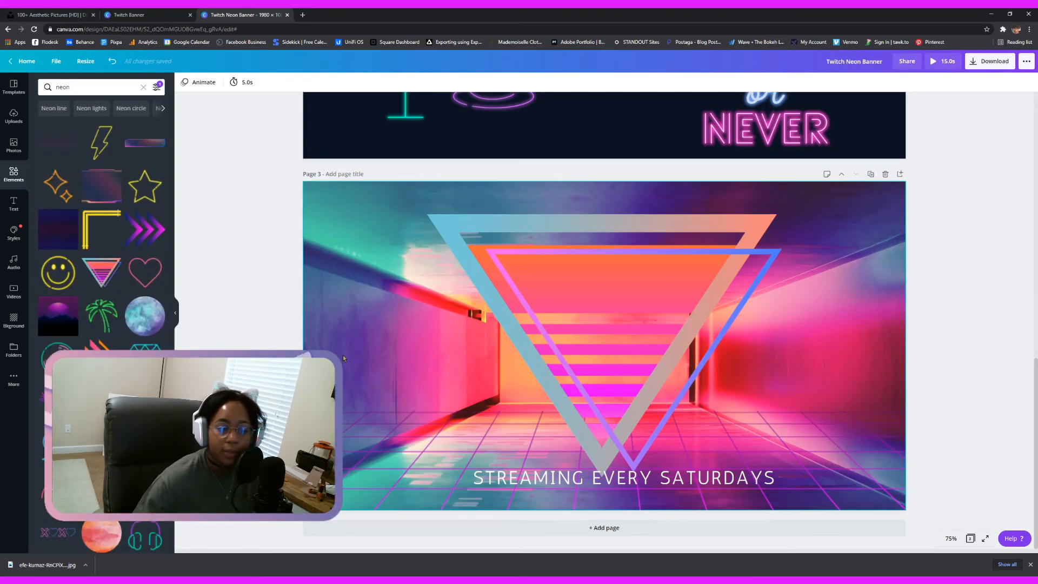
Shift the streaming text slightly lower, shrink the triangle graphic to about 972 × 720 and centre it on page 3
{"action": "left_click_drag", "start_coordinate": [644, 484], "coordinate": [638, 491]}
{"action": "left_click_drag", "start_coordinate": [489, 248], "coordinate": [489, 251]}
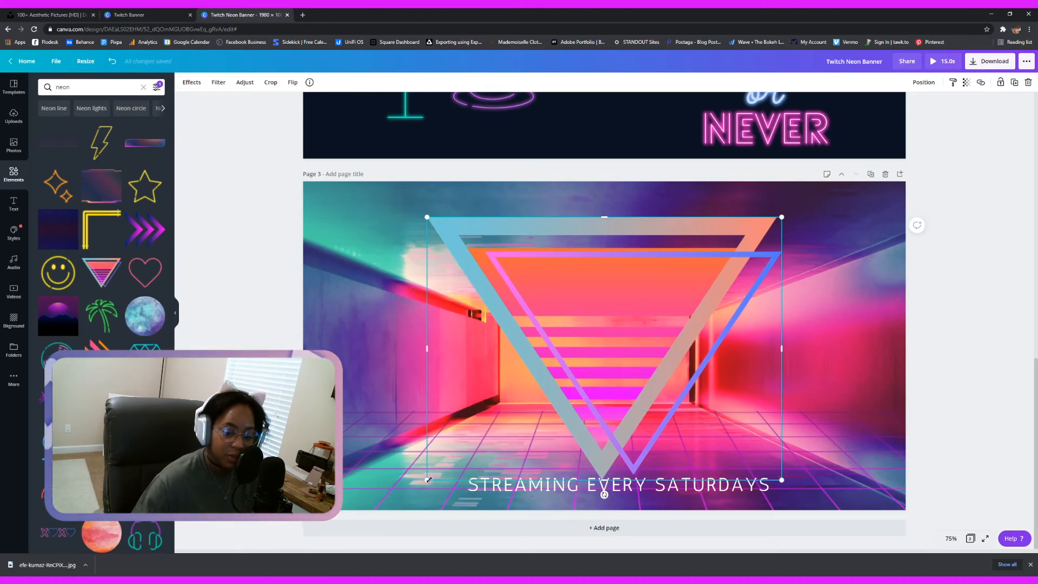
{"action": "mouse_move", "coordinate": [486, 444]}
{"action": "left_mouse_down"}
{"action": "mouse_move", "coordinate": [519, 428]}
{"action": "mouse_move", "coordinate": [493, 402]}
{"action": "mouse_move", "coordinate": [496, 447]}
{"action": "left_mouse_up"}
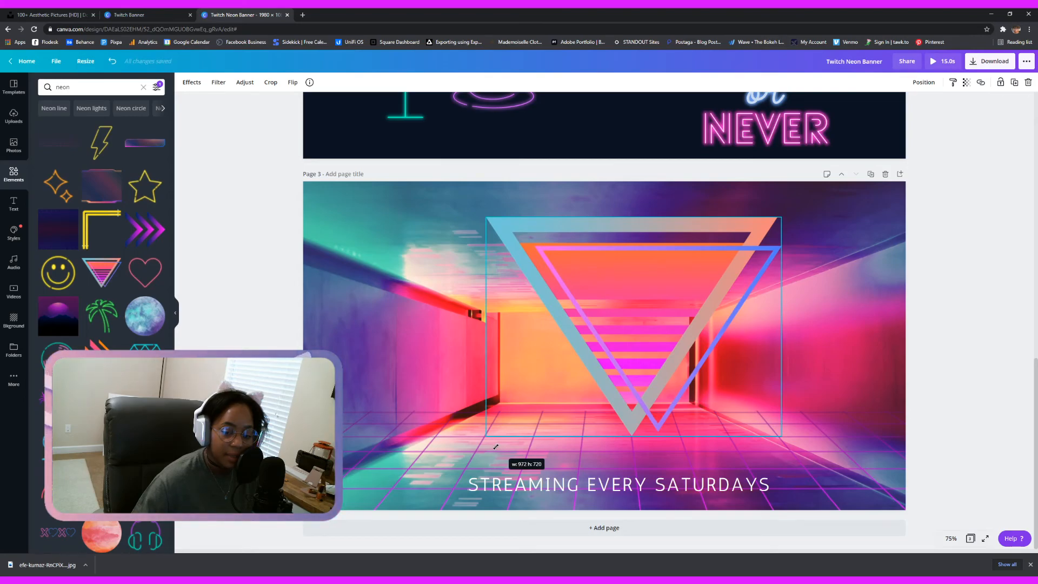
{"action": "left_click_drag", "start_coordinate": [496, 446], "coordinate": [495, 447]}
{"action": "mouse_move", "coordinate": [659, 331]}
{"action": "left_mouse_down"}
{"action": "mouse_move", "coordinate": [613, 337]}
{"action": "mouse_move", "coordinate": [637, 329]}
{"action": "mouse_move", "coordinate": [620, 332]}
{"action": "mouse_move", "coordinate": [650, 342]}
{"action": "mouse_move", "coordinate": [590, 341]}
{"action": "mouse_move", "coordinate": [661, 342]}
{"action": "left_mouse_up"}
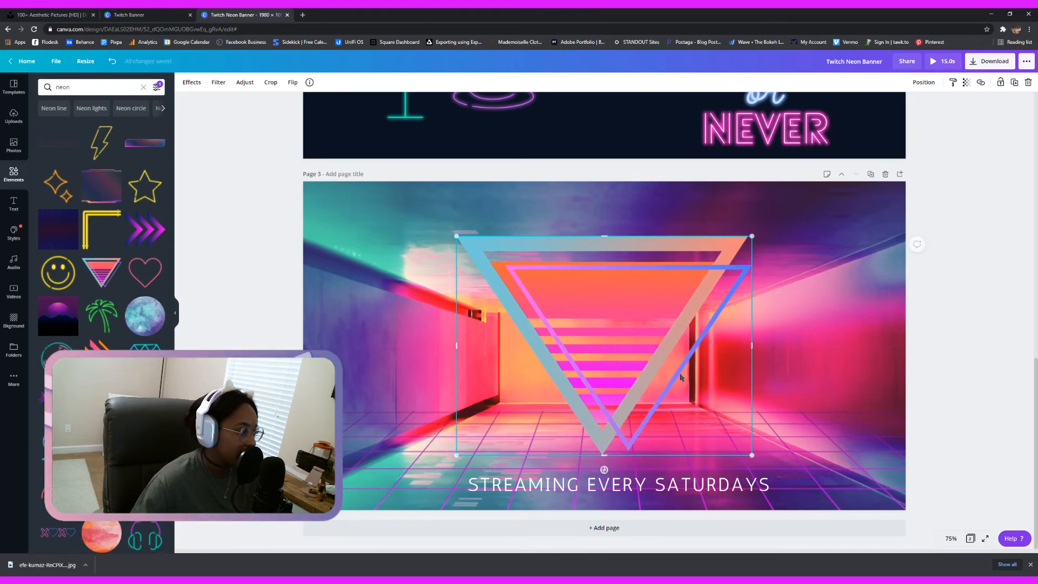
Centre the "STREAMING EVERY SATURDAYS" text horizontally beneath the triangle on page 3
{"action": "left_click", "coordinate": [701, 491]}
{"action": "mouse_move", "coordinate": [692, 489]}
{"action": "left_mouse_down"}
{"action": "mouse_move", "coordinate": [682, 473]}
{"action": "mouse_move", "coordinate": [670, 486]}
{"action": "mouse_move", "coordinate": [632, 484]}
{"action": "mouse_move", "coordinate": [676, 483]}
{"action": "left_mouse_up"}
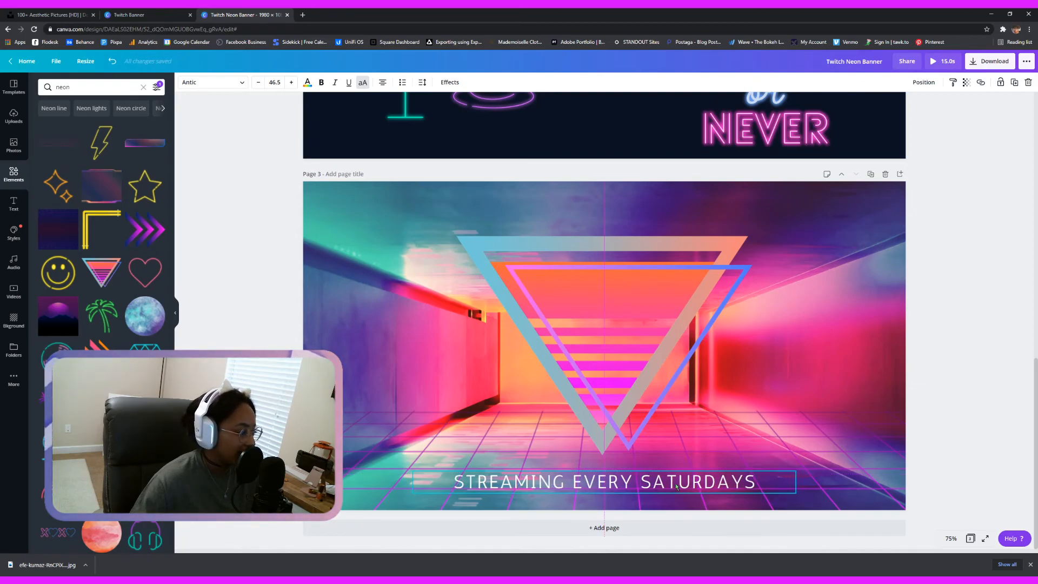
{"action": "left_click_drag", "start_coordinate": [675, 484], "coordinate": [675, 485]}
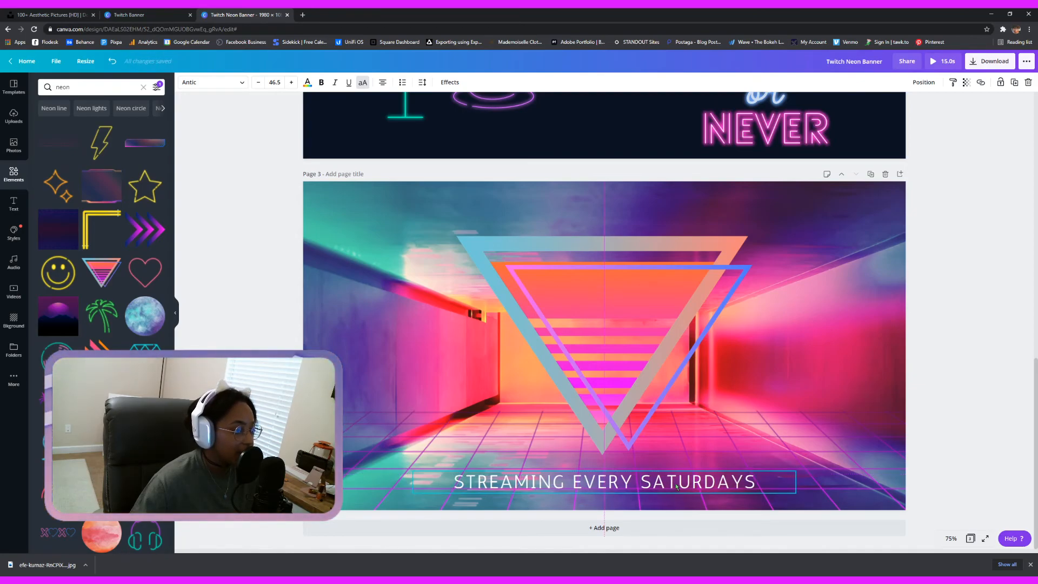
{"action": "left_click", "coordinate": [943, 369]}
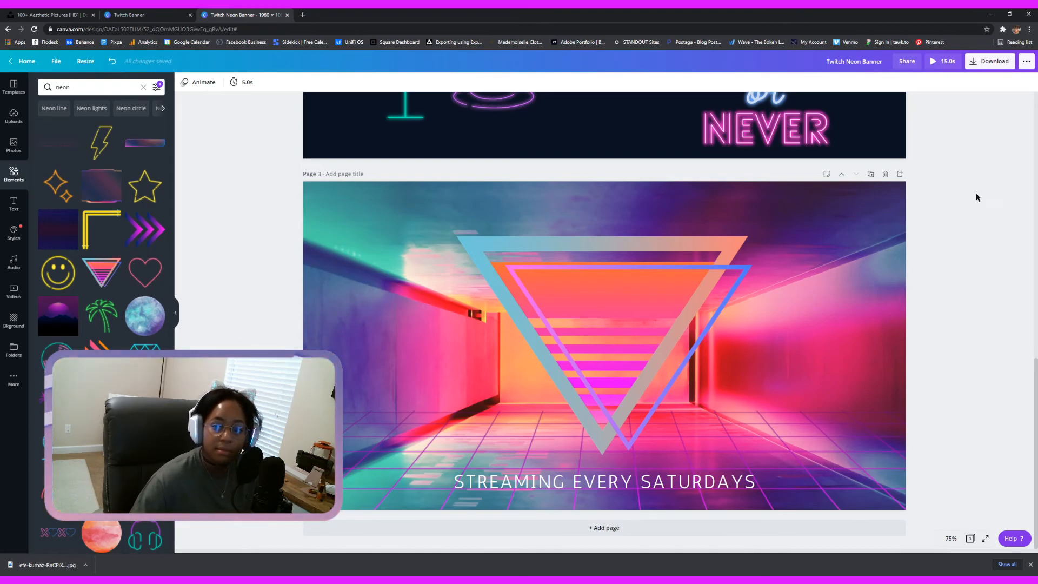
Shrink the 12.12 graphic on page 2 and move it over the Coffee Time sign beside the microphone
{"action": "scroll", "coordinate": [970, 229], "scroll_direction": "up", "scroll_amount": 5}
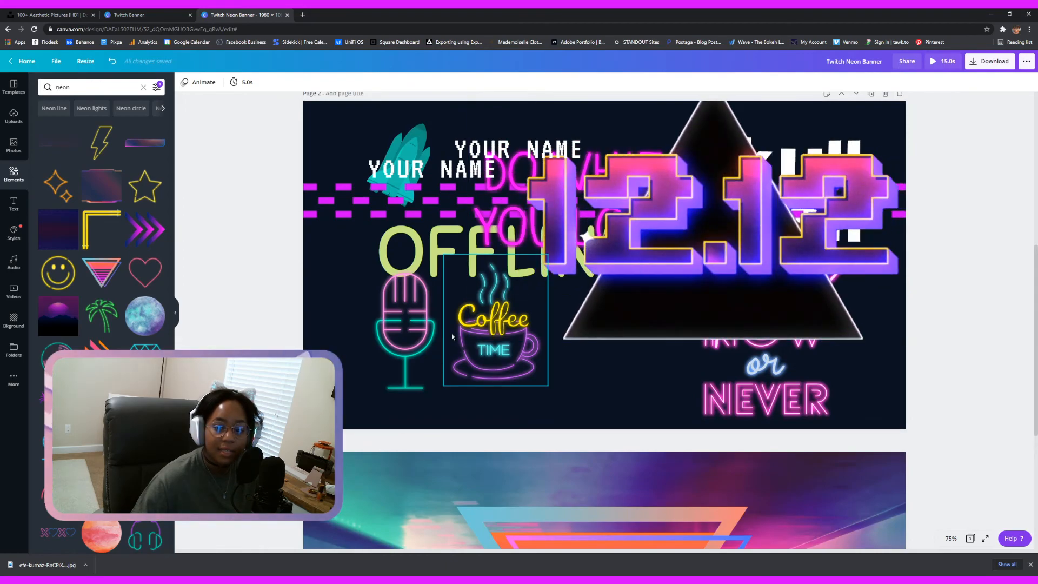
{"action": "left_click_drag", "start_coordinate": [469, 340], "coordinate": [811, 199]}
{"action": "left_click_drag", "start_coordinate": [871, 129], "coordinate": [523, 360]}
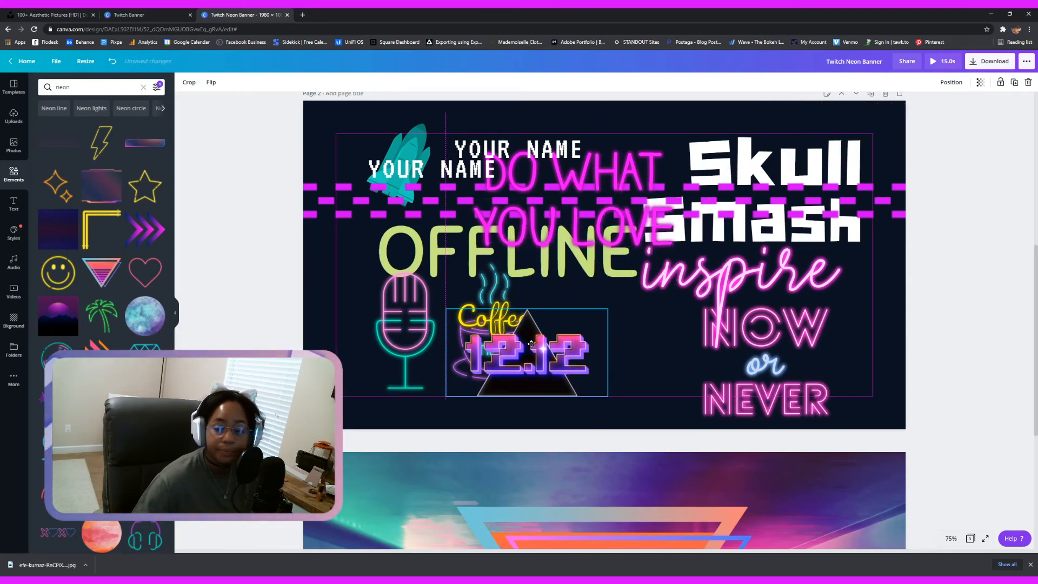
Move the pink "inspire" neon sign on page 2 slightly to the right, over "NOW or NEVER"
{"action": "scroll", "coordinate": [737, 359], "scroll_direction": "down", "scroll_amount": 5}
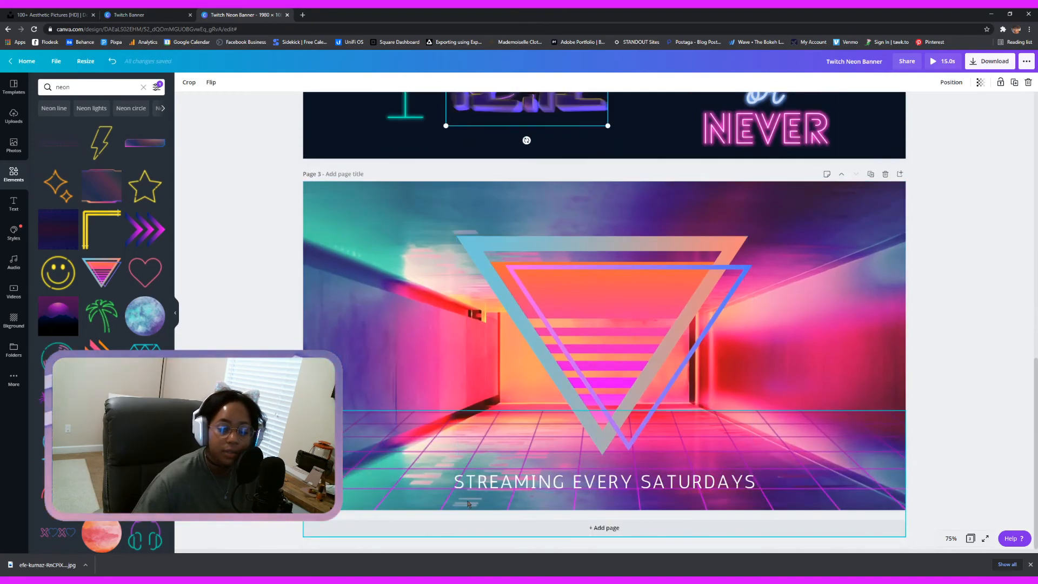
{"action": "scroll", "coordinate": [685, 450], "scroll_direction": "up", "scroll_amount": 5}
{"action": "left_click_drag", "start_coordinate": [716, 274], "coordinate": [756, 282]}
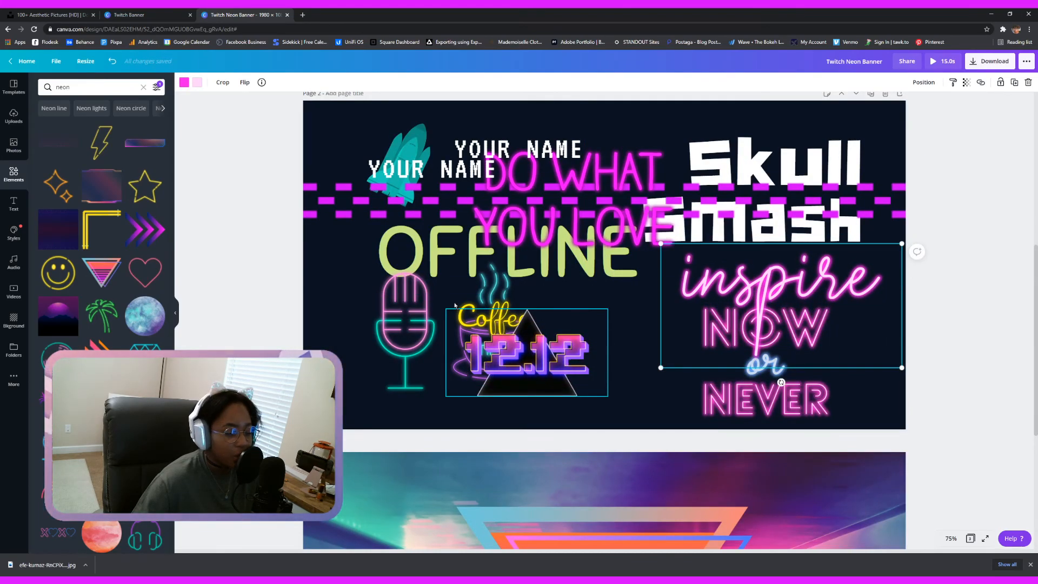
Try the neon flamingo on page 3, delete it and add the neon pineapple inside the triangle instead
{"action": "scroll", "coordinate": [110, 268], "scroll_direction": "down", "scroll_amount": 3}
{"action": "scroll", "coordinate": [110, 267], "scroll_direction": "up", "scroll_amount": 3}
{"action": "scroll", "coordinate": [110, 267], "scroll_direction": "down", "scroll_amount": 5}
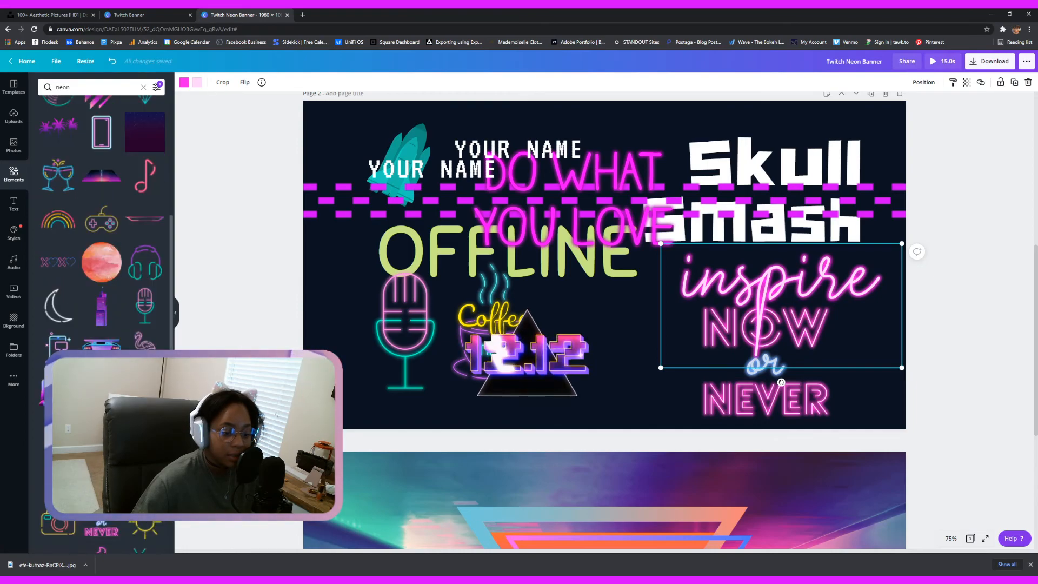
{"action": "scroll", "coordinate": [604, 324], "scroll_direction": "down", "scroll_amount": 5}
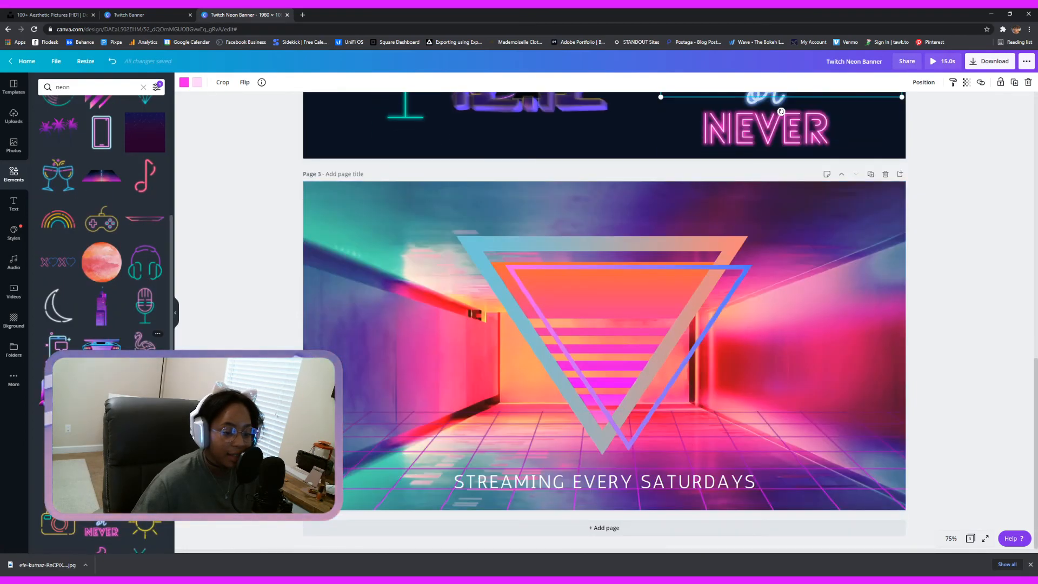
{"action": "left_click", "coordinate": [144, 341]}
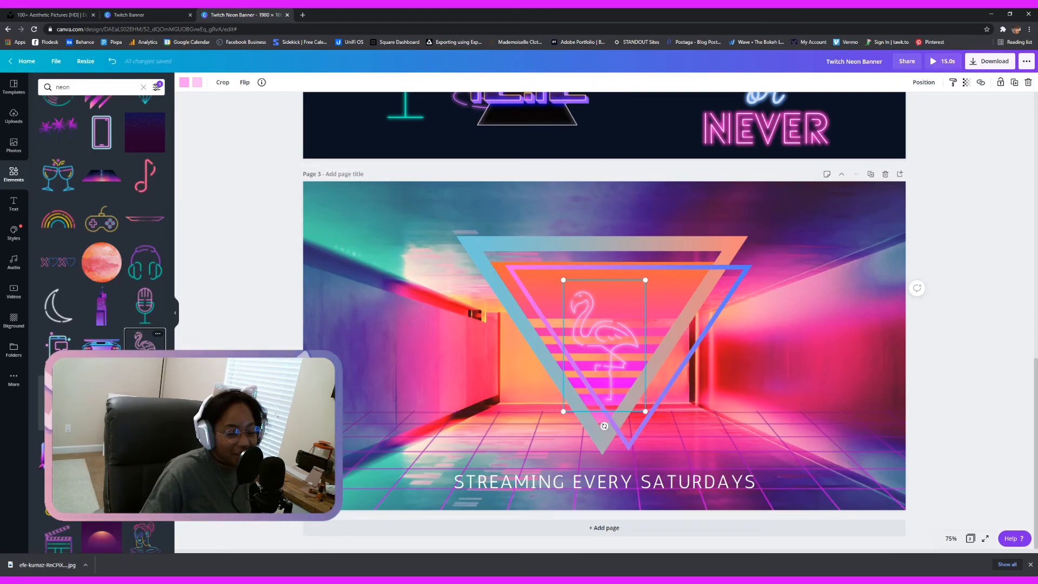
{"action": "key", "text": "Delete"}
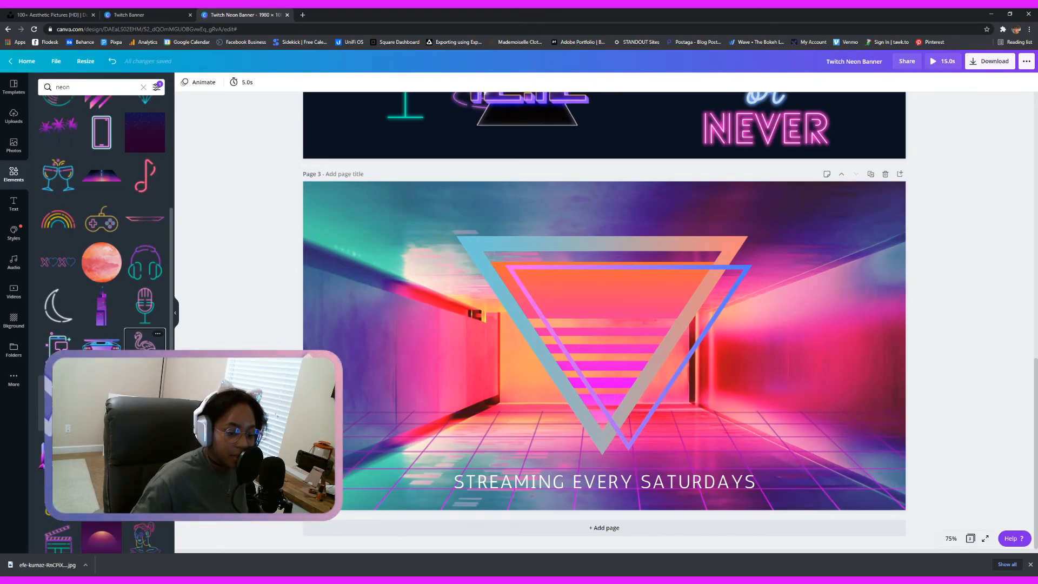
{"action": "left_click", "coordinate": [145, 392]}
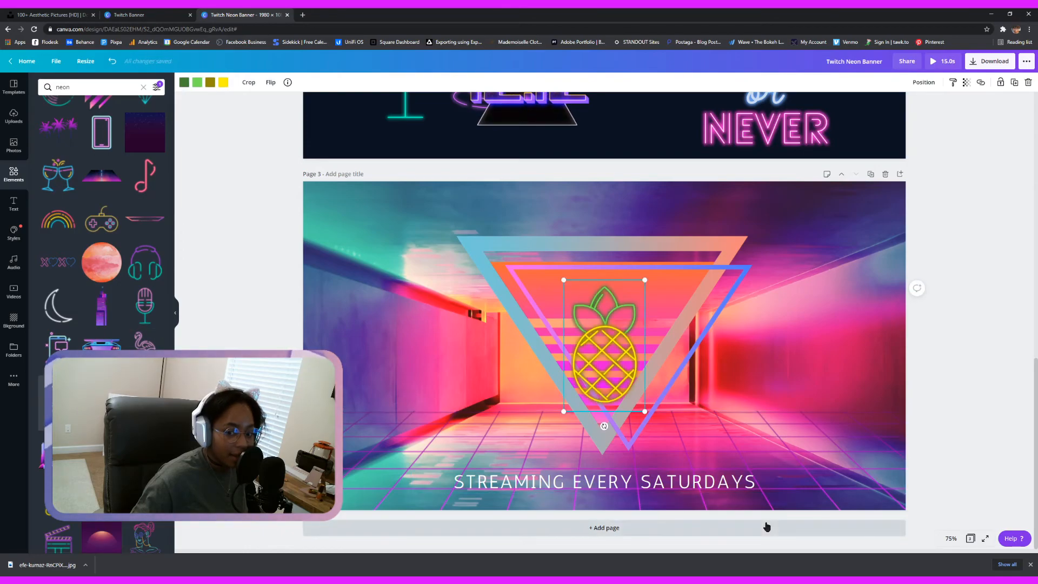
Replace the pineapple on page 3 with the neon palm tree, layered in front of the triangle graphic
{"action": "key", "text": "Delete"}
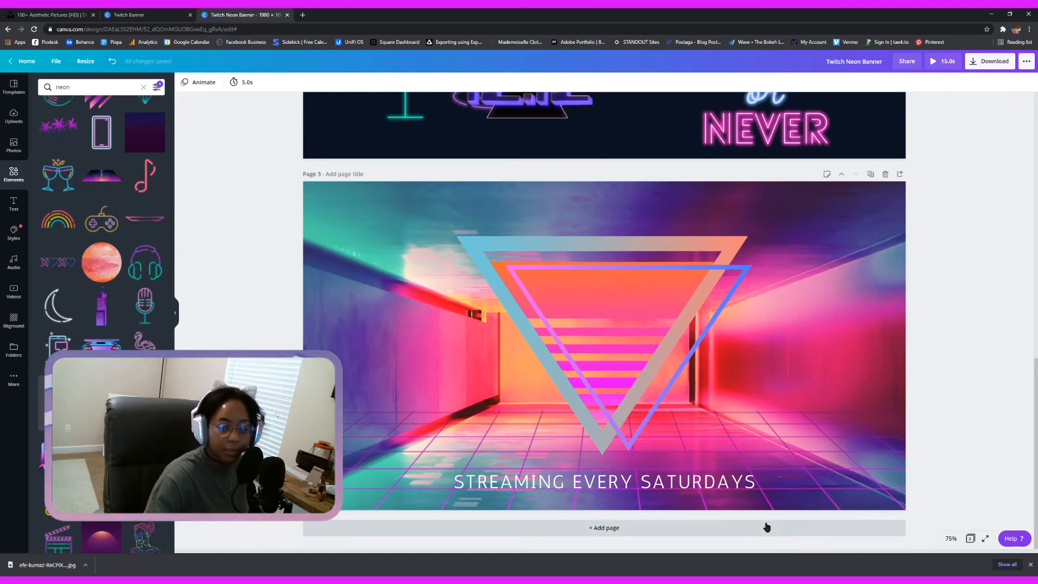
{"action": "left_click", "coordinate": [58, 402]}
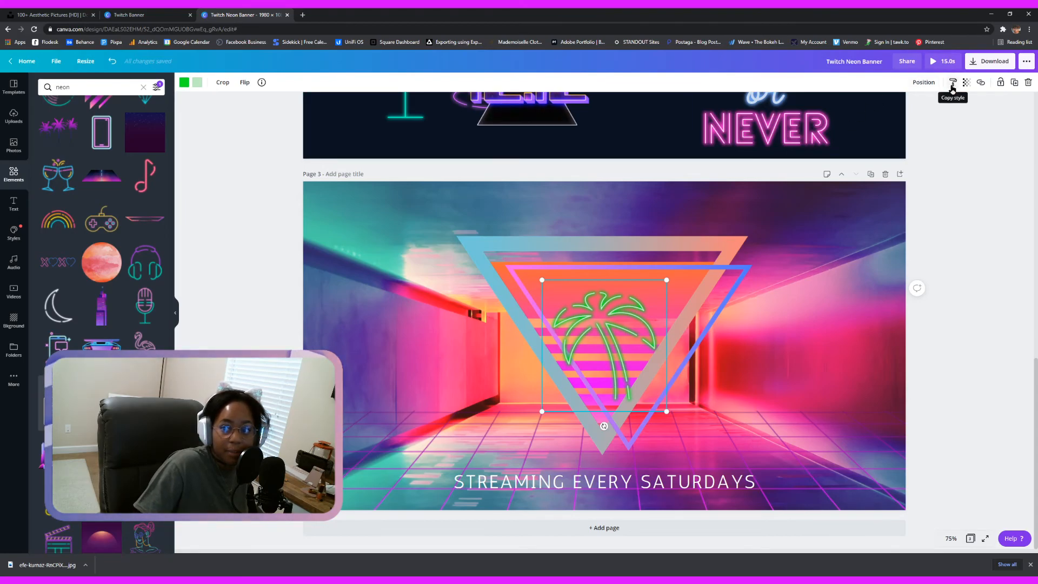
{"action": "left_click", "coordinate": [923, 83]}
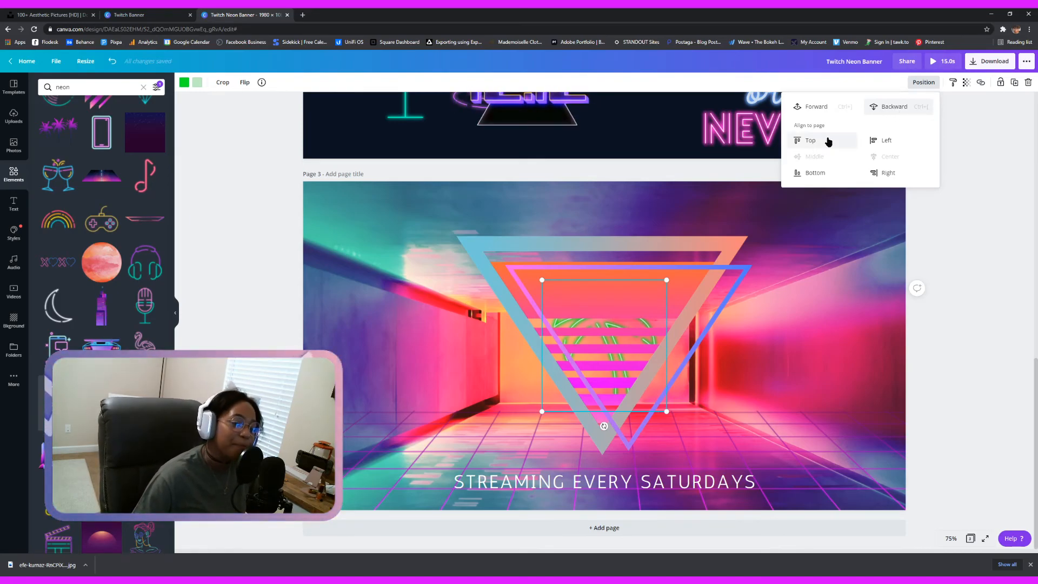
{"action": "left_click", "coordinate": [835, 110]}
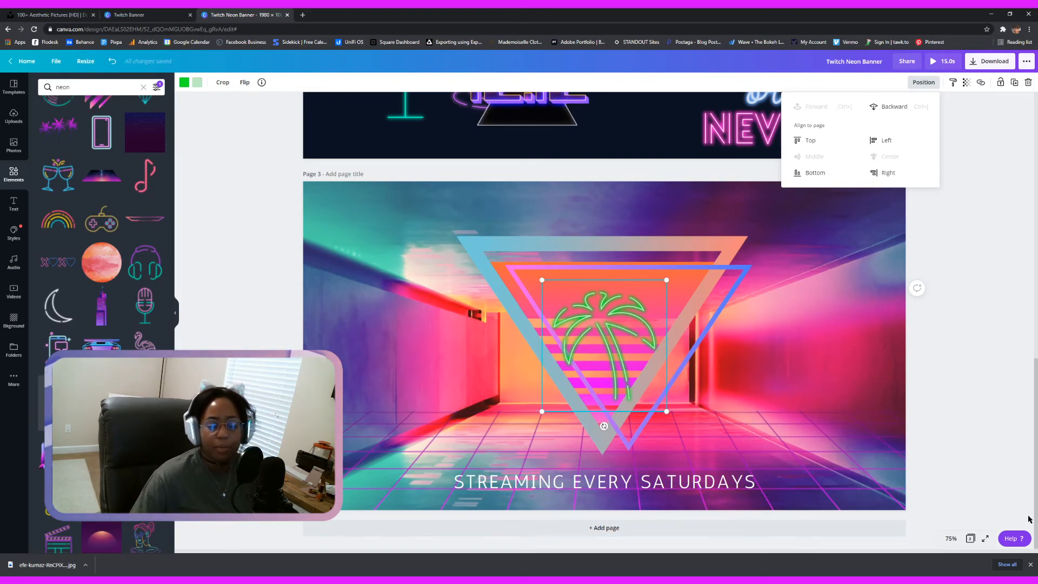
{"action": "left_click", "coordinate": [942, 462]}
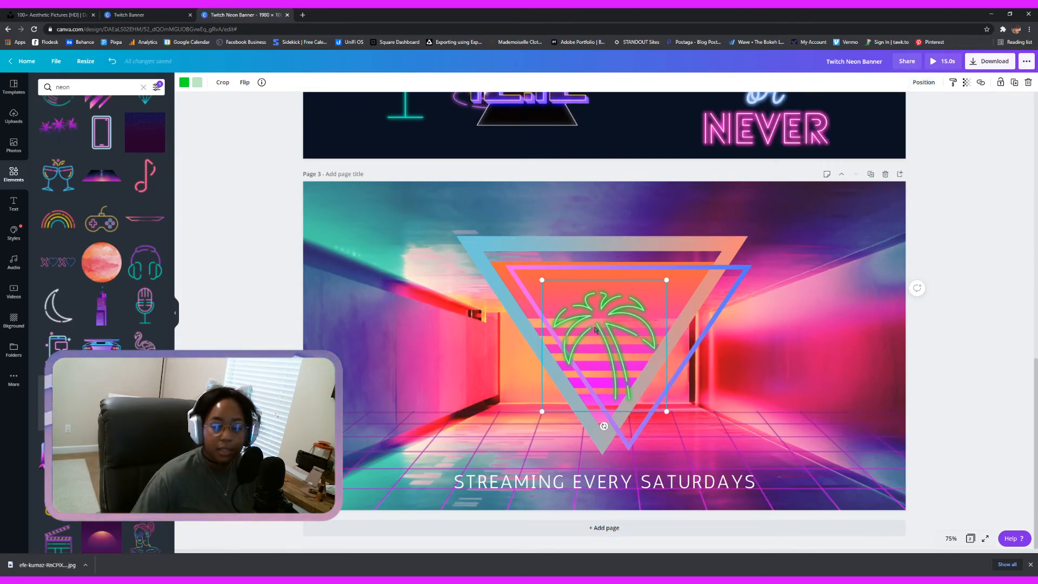
Enlarge the neon palm tree slightly and reposition it so it fills the inside of the triangle
{"action": "left_click_drag", "start_coordinate": [541, 278], "coordinate": [481, 226]}
{"action": "left_click_drag", "start_coordinate": [616, 347], "coordinate": [633, 372]}
{"action": "left_click_drag", "start_coordinate": [506, 252], "coordinate": [533, 280]}
{"action": "left_click_drag", "start_coordinate": [617, 338], "coordinate": [608, 319]}
{"action": "mouse_move", "coordinate": [597, 435]}
{"action": "left_mouse_down"}
{"action": "mouse_move", "coordinate": [566, 431]}
{"action": "mouse_move", "coordinate": [598, 417]}
{"action": "left_mouse_up"}
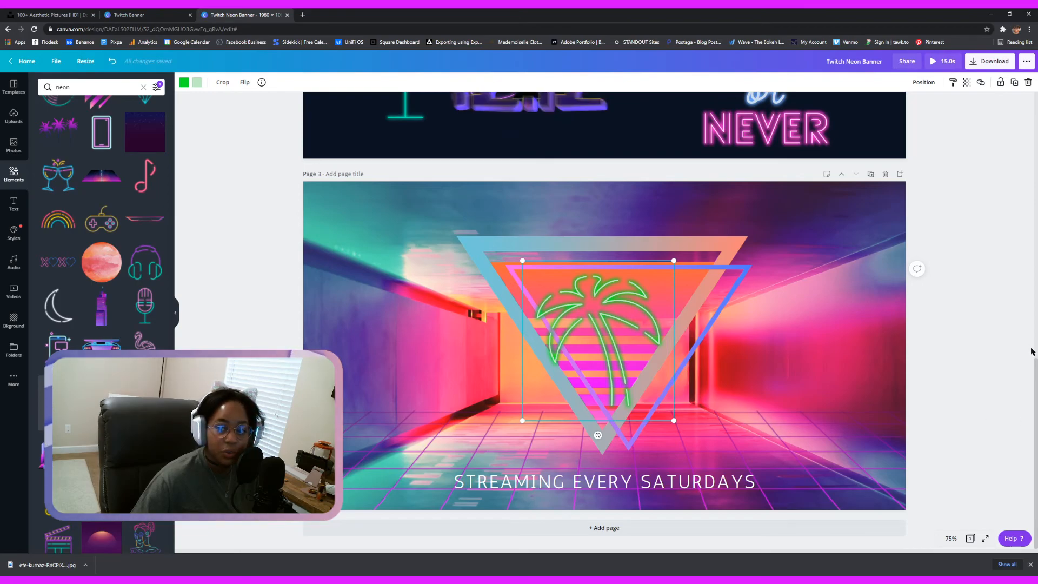
{"action": "left_click", "coordinate": [980, 348]}
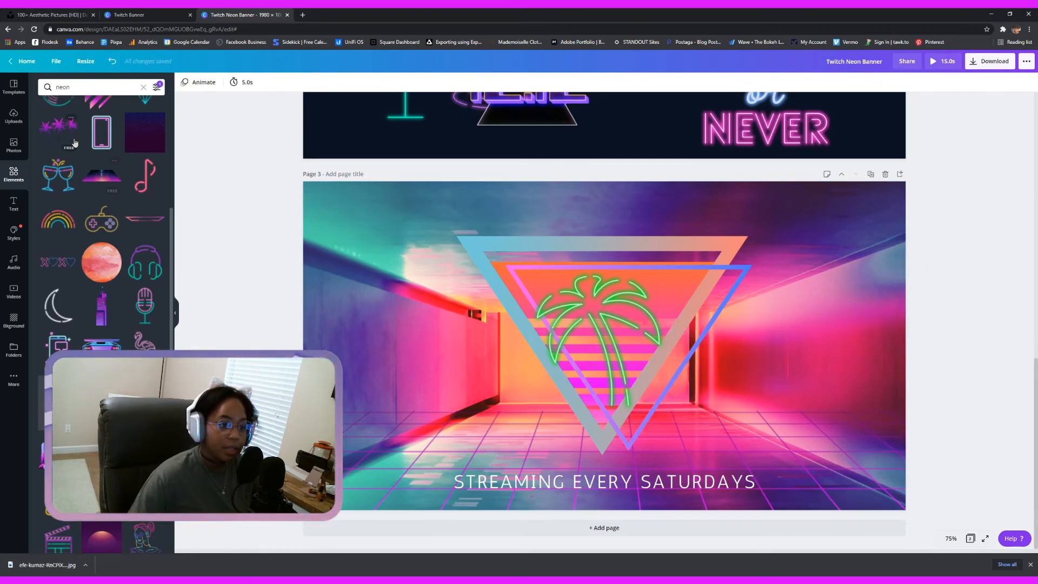
Add the futuristic glitch frame graphic to page 3, shrink it and move it to the lower-left area of the banner
{"action": "scroll", "coordinate": [85, 171], "scroll_direction": "up", "scroll_amount": 5}
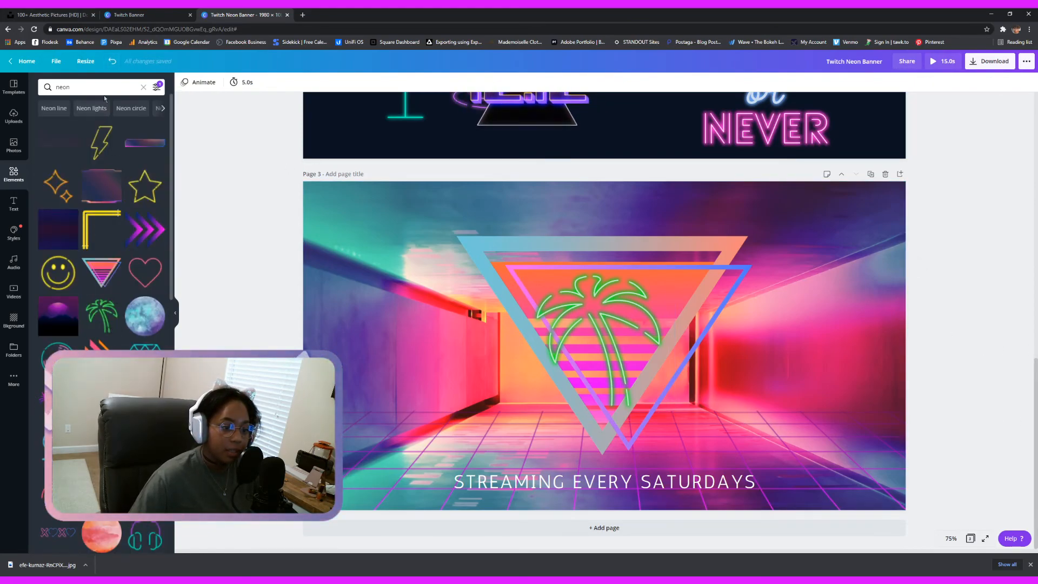
{"action": "left_click", "coordinate": [105, 180]}
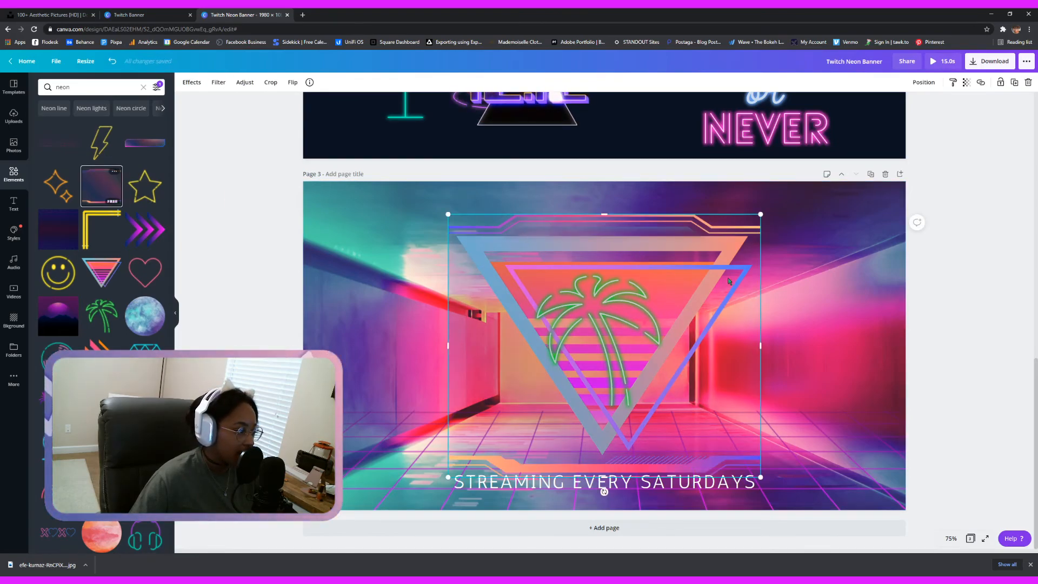
{"action": "left_click_drag", "start_coordinate": [456, 479], "coordinate": [747, 333]}
{"action": "left_click_drag", "start_coordinate": [502, 347], "coordinate": [417, 414]}
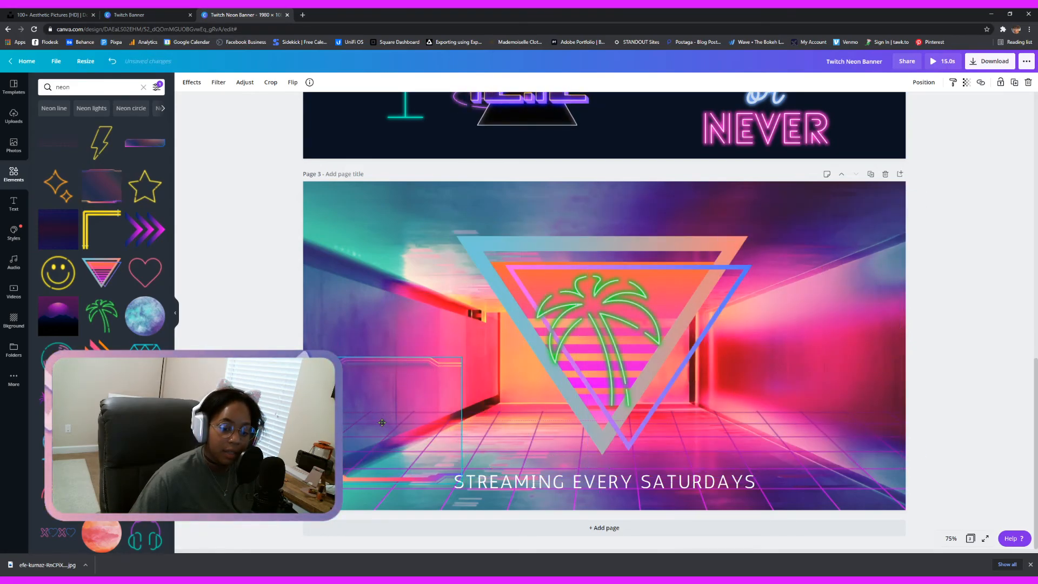
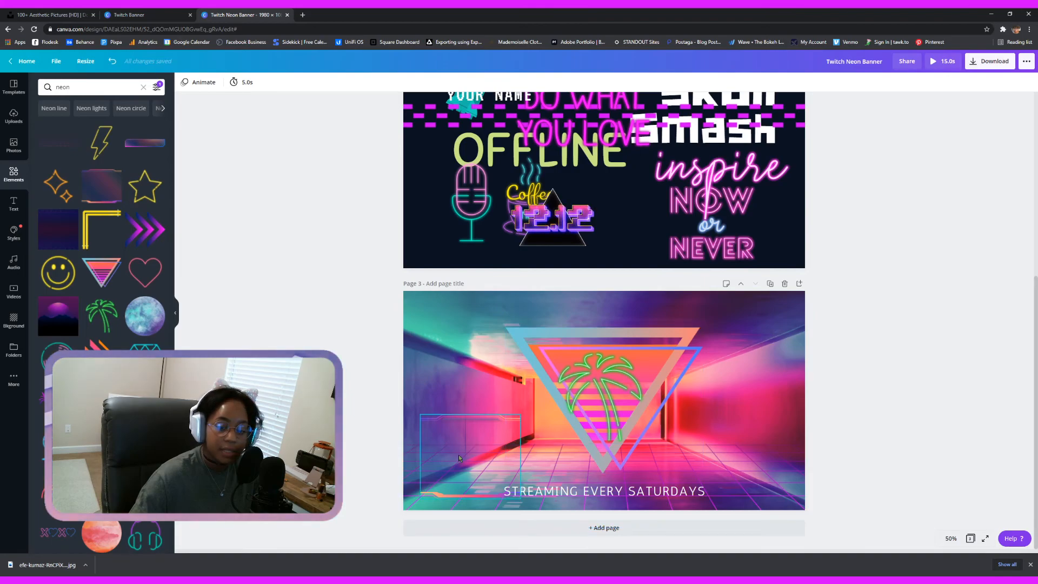
Move the frame graphic up a little and adjust its crop to show its full outline
{"action": "left_click", "coordinate": [443, 439]}
{"action": "left_click_drag", "start_coordinate": [444, 444], "coordinate": [464, 428]}
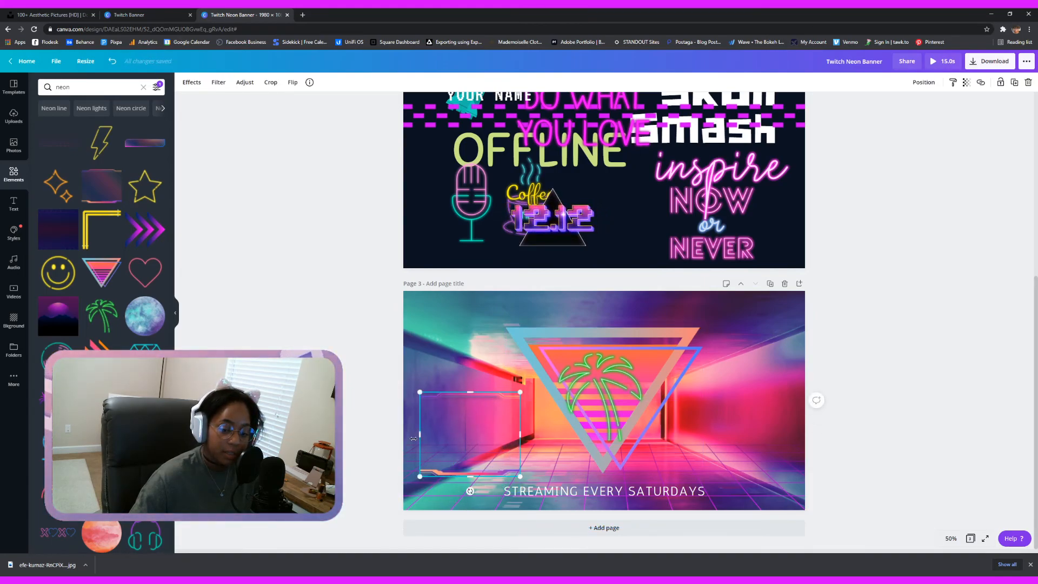
{"action": "mouse_move", "coordinate": [532, 435]}
{"action": "left_mouse_down"}
{"action": "mouse_move", "coordinate": [553, 435]}
{"action": "mouse_move", "coordinate": [521, 439]}
{"action": "left_mouse_up"}
{"action": "double_click", "coordinate": [482, 449]}
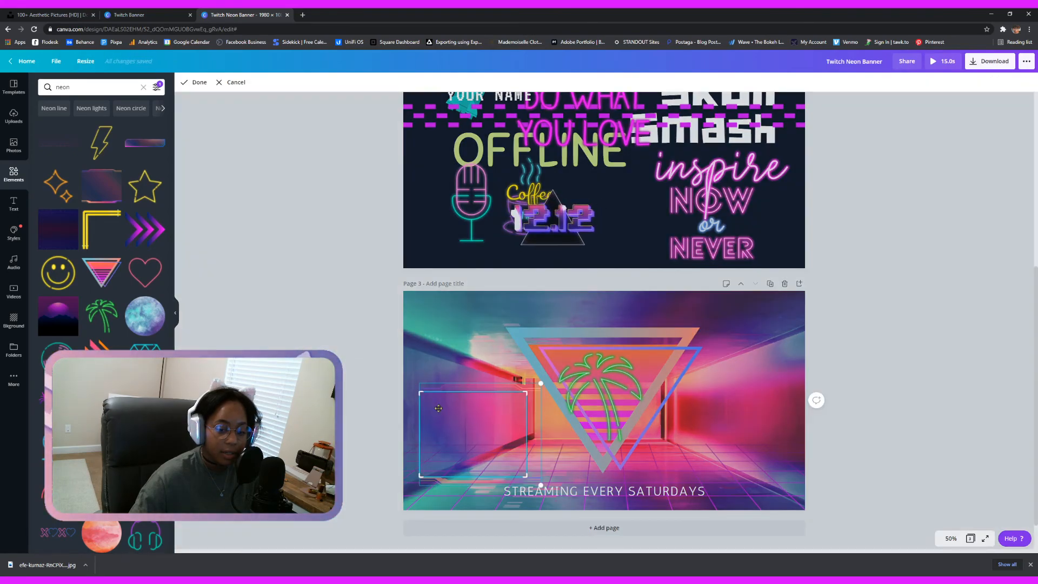
{"action": "left_click_drag", "start_coordinate": [526, 394], "coordinate": [541, 383]}
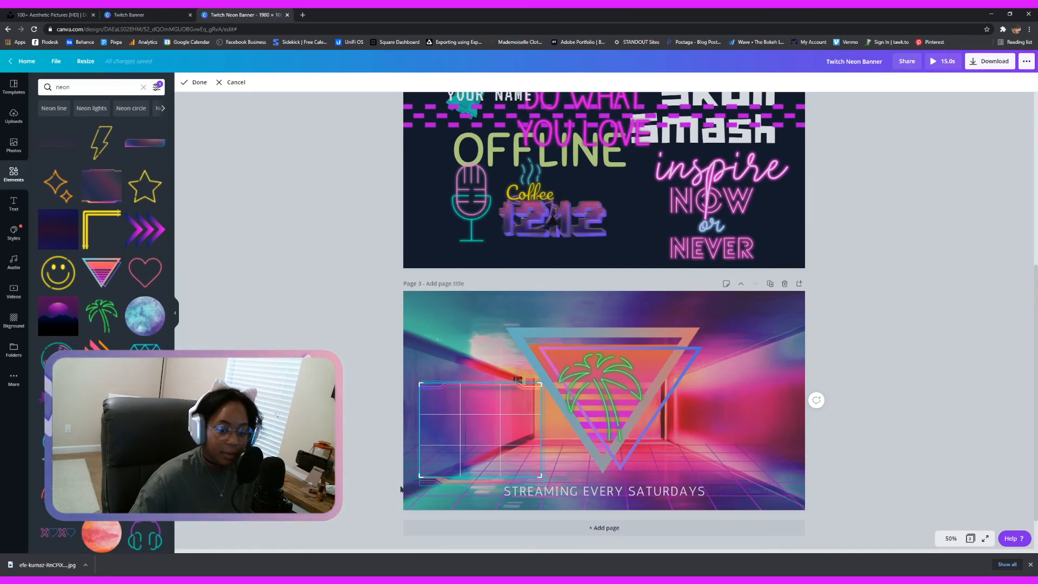
{"action": "left_click_drag", "start_coordinate": [398, 490], "coordinate": [417, 487]}
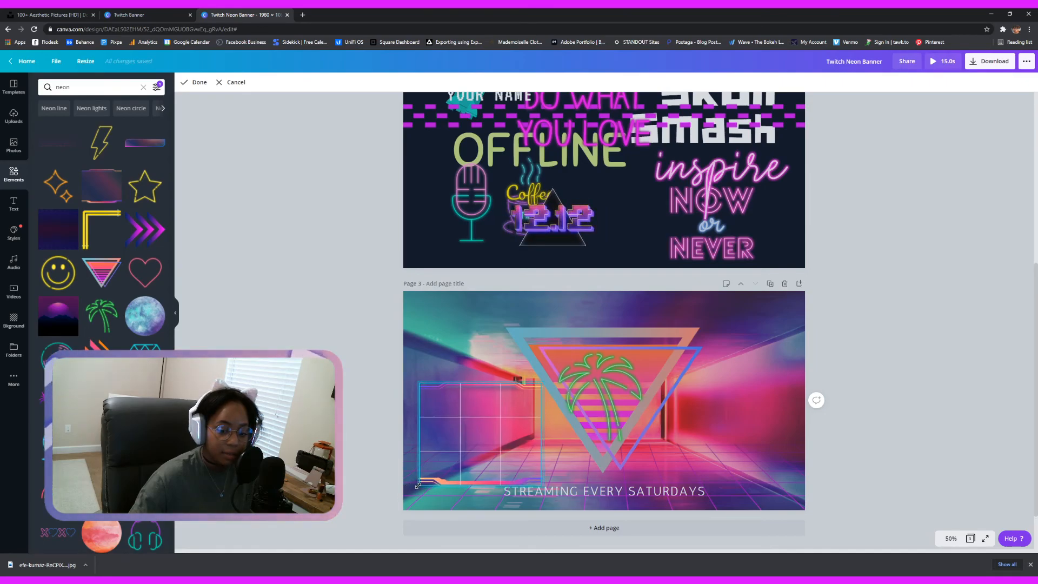
{"action": "left_click", "coordinate": [576, 465]}
{"action": "left_click", "coordinate": [962, 492]}
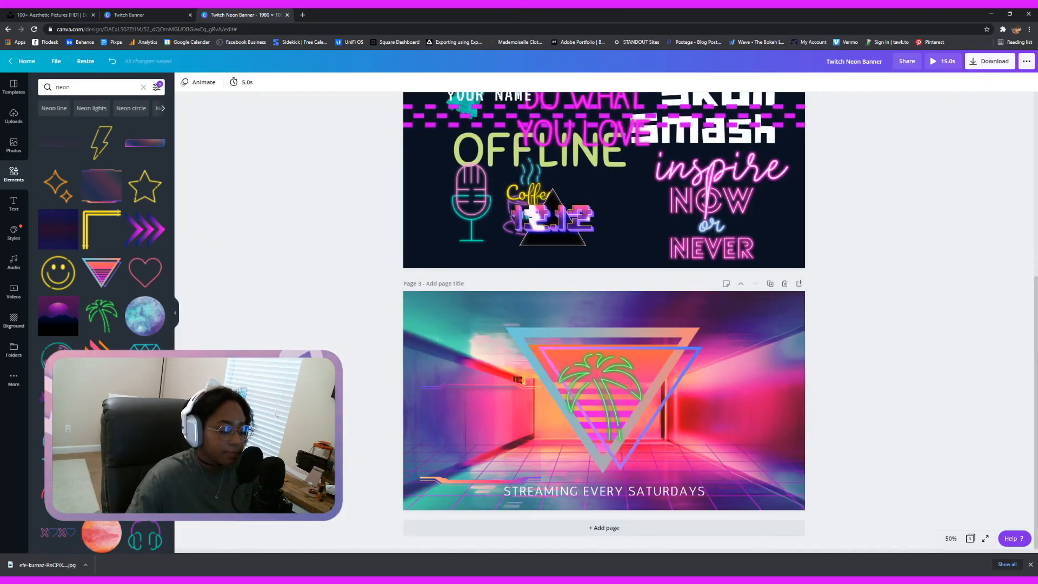
Try the frame graphic at a larger size, then shrink it and place it in the lower-left corner of page 3
{"action": "left_click", "coordinate": [443, 465]}
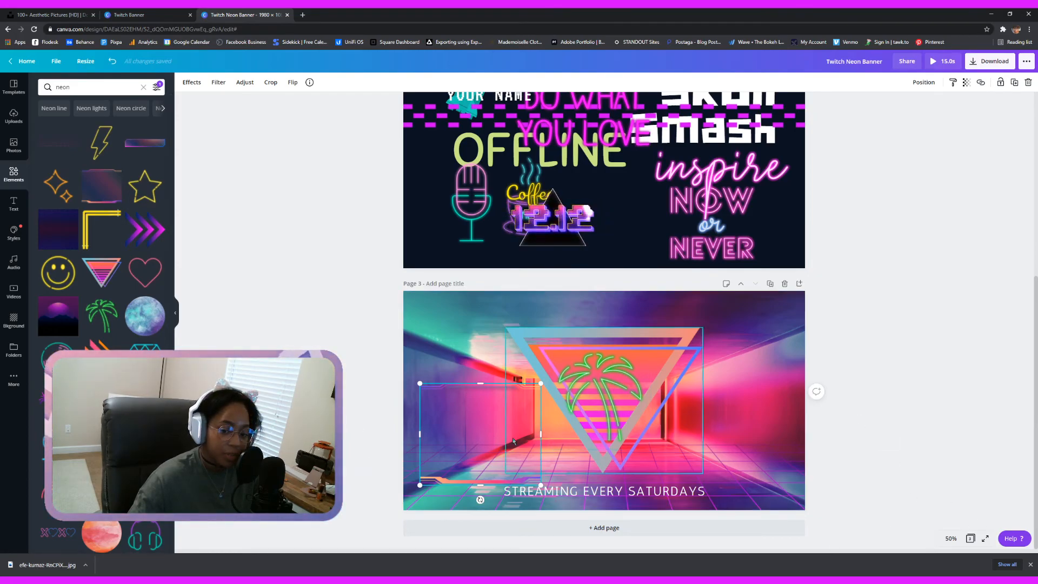
{"action": "left_click_drag", "start_coordinate": [541, 383], "coordinate": [687, 427]}
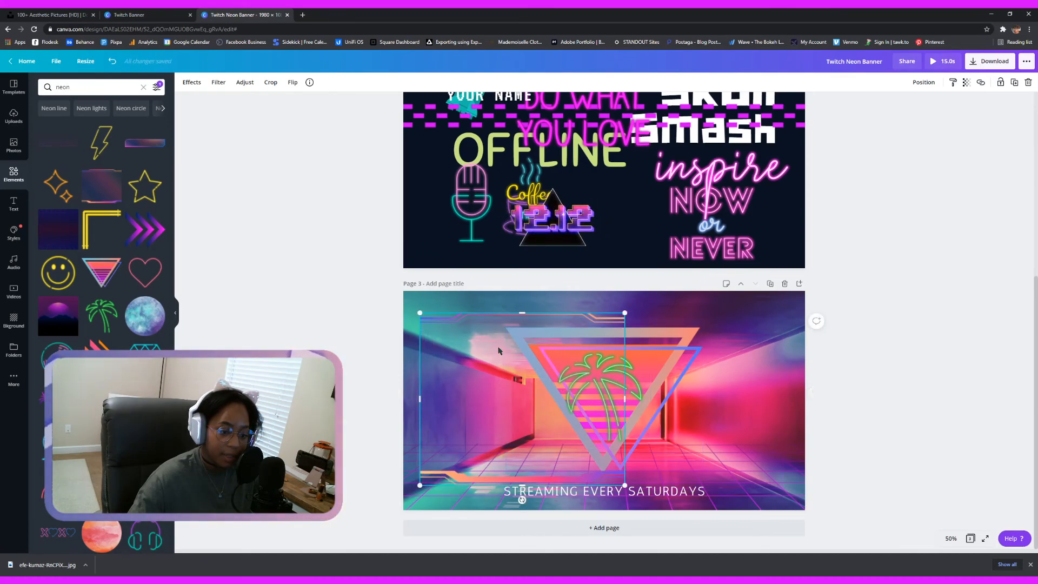
{"action": "left_click_drag", "start_coordinate": [625, 485], "coordinate": [516, 392]}
{"action": "left_click_drag", "start_coordinate": [475, 340], "coordinate": [466, 445]}
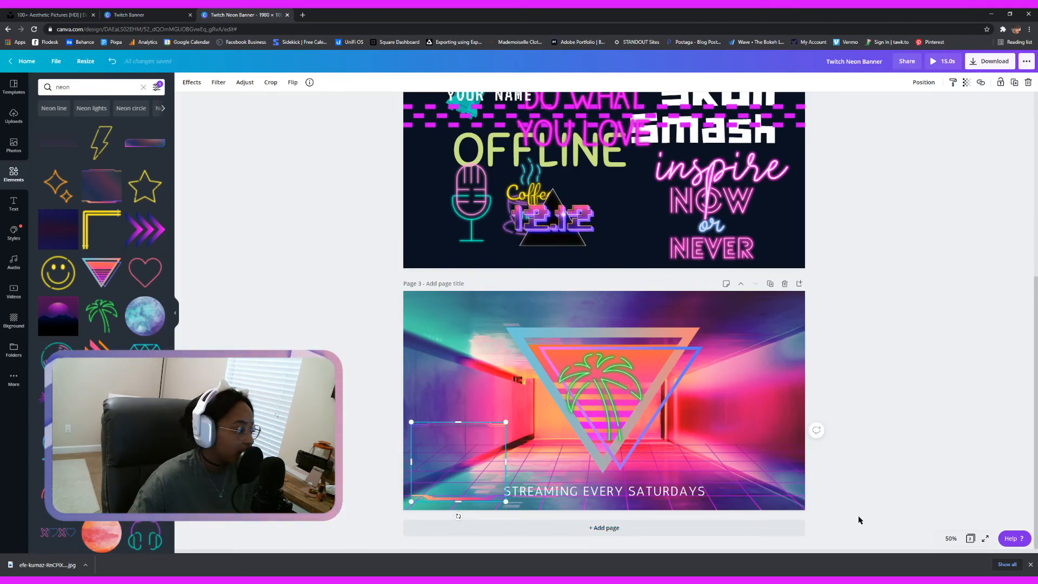
Delete the frame graphic from page 3 and centre the "STREAMING EVERY SATURDAYS" text slightly higher beneath the triangle
{"action": "left_click_drag", "start_coordinate": [621, 495], "coordinate": [683, 498]}
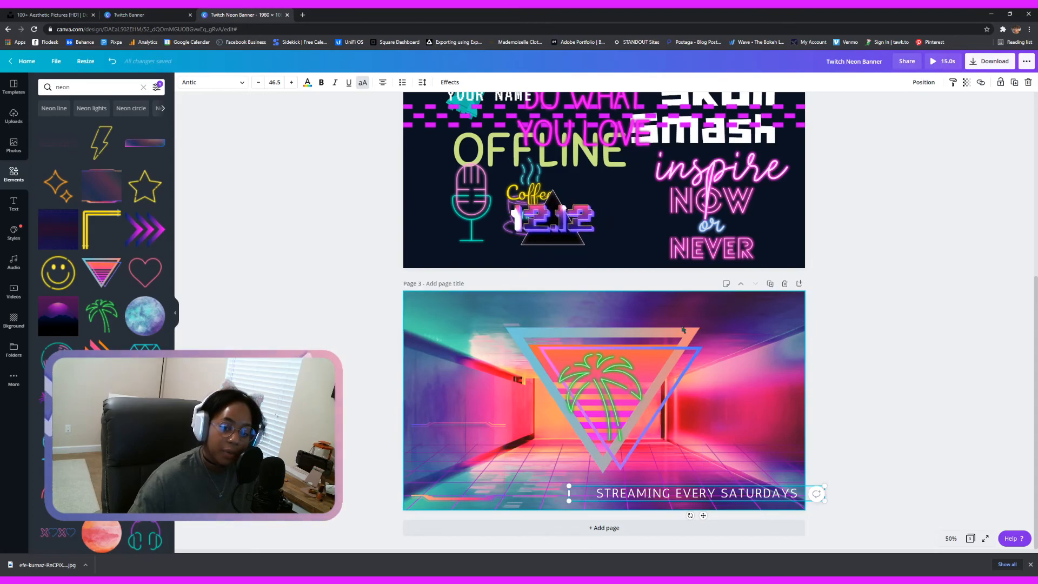
{"action": "left_click_drag", "start_coordinate": [698, 498], "coordinate": [621, 493]}
{"action": "left_click", "coordinate": [432, 438]}
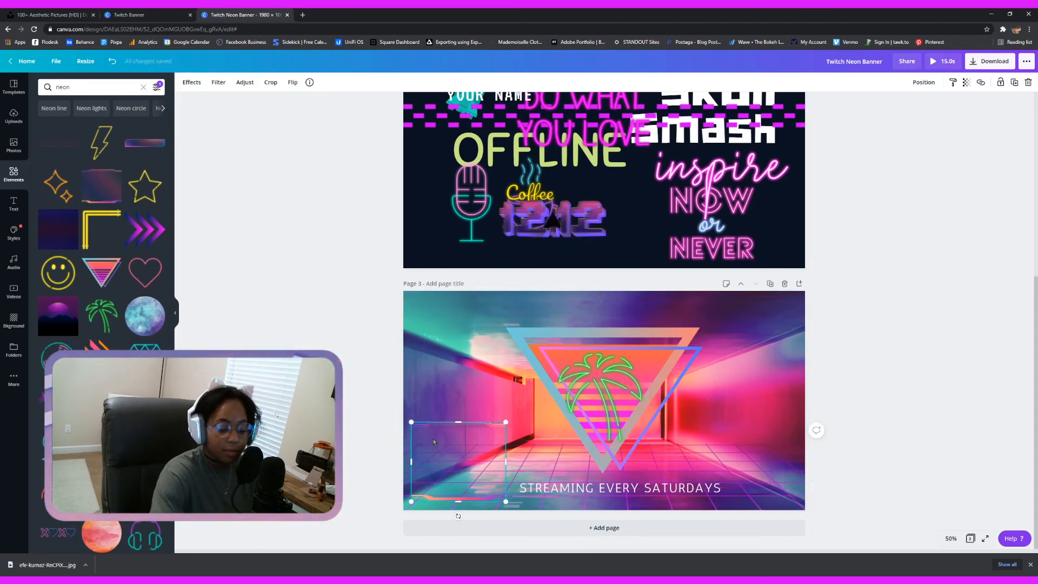
{"action": "key", "text": "Delete"}
{"action": "left_click", "coordinate": [608, 491]}
{"action": "left_click_drag", "start_coordinate": [608, 492], "coordinate": [592, 489]}
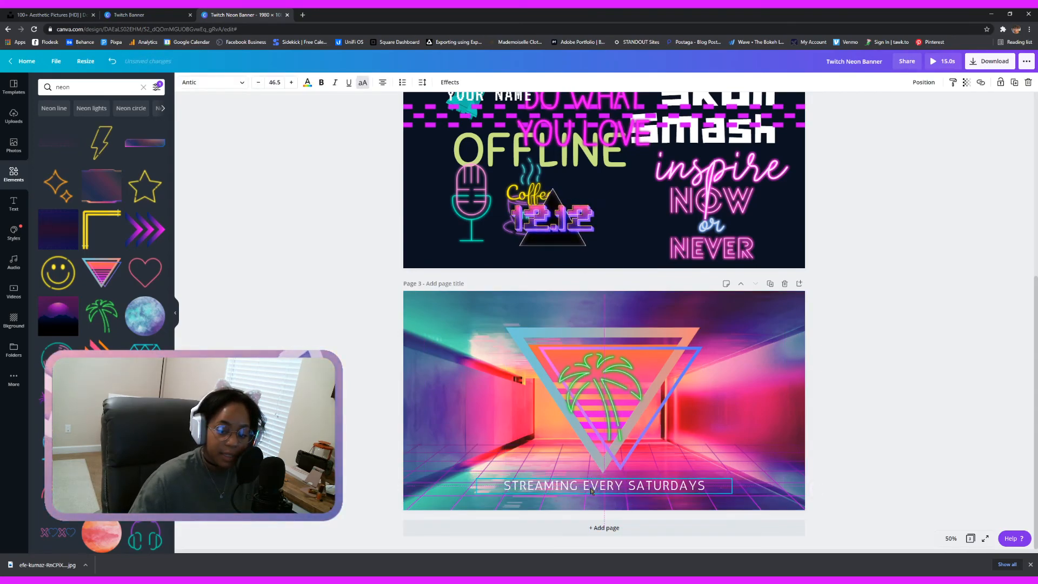
{"action": "left_click", "coordinate": [869, 412]}
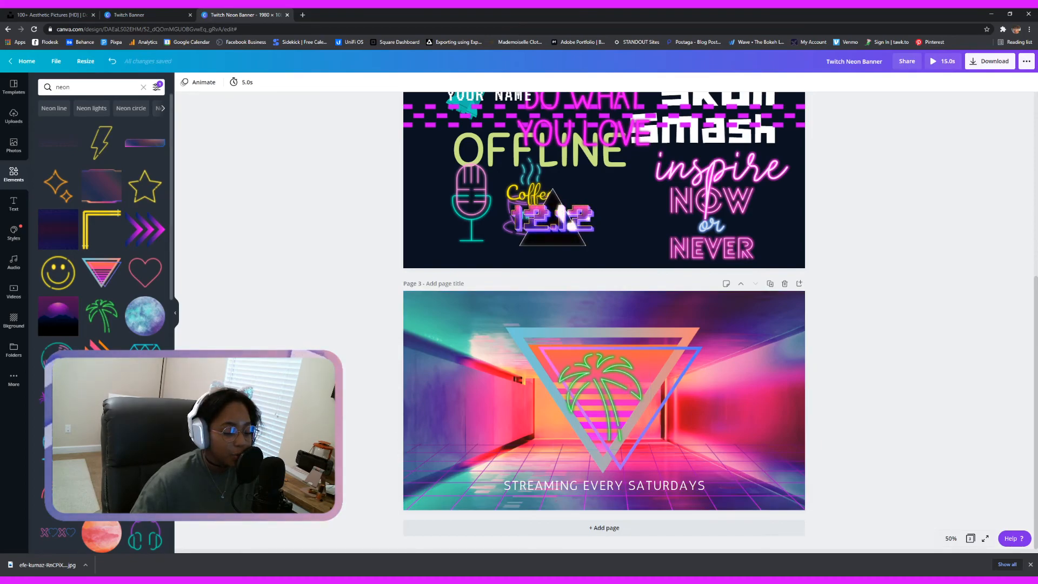
Add the neon guitar from the neon elements to page 3 and place it to the right of the triangle
{"action": "scroll", "coordinate": [102, 313], "scroll_direction": "down", "scroll_amount": 5}
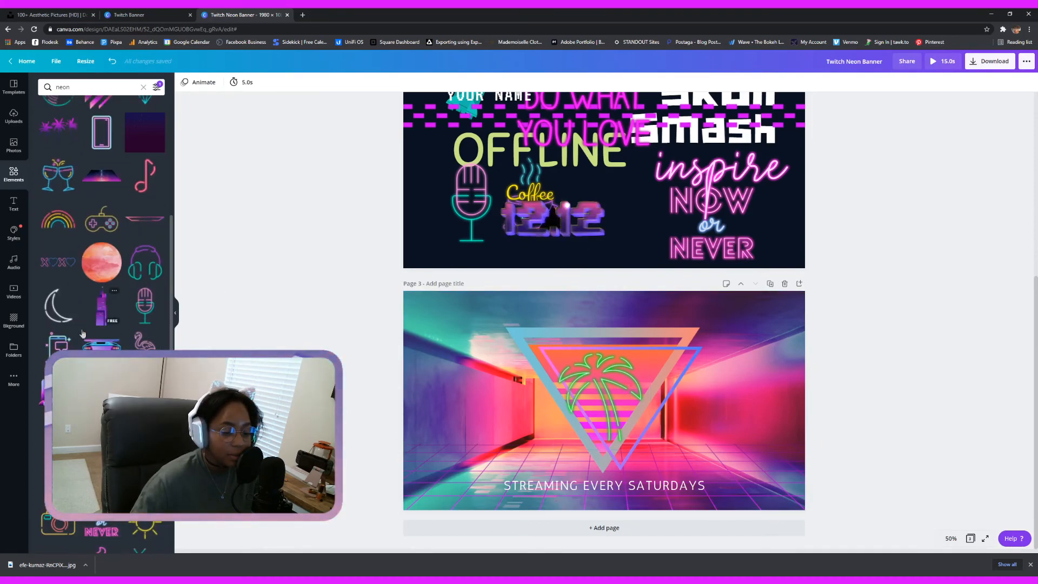
{"action": "scroll", "coordinate": [52, 146], "scroll_direction": "down", "scroll_amount": 5}
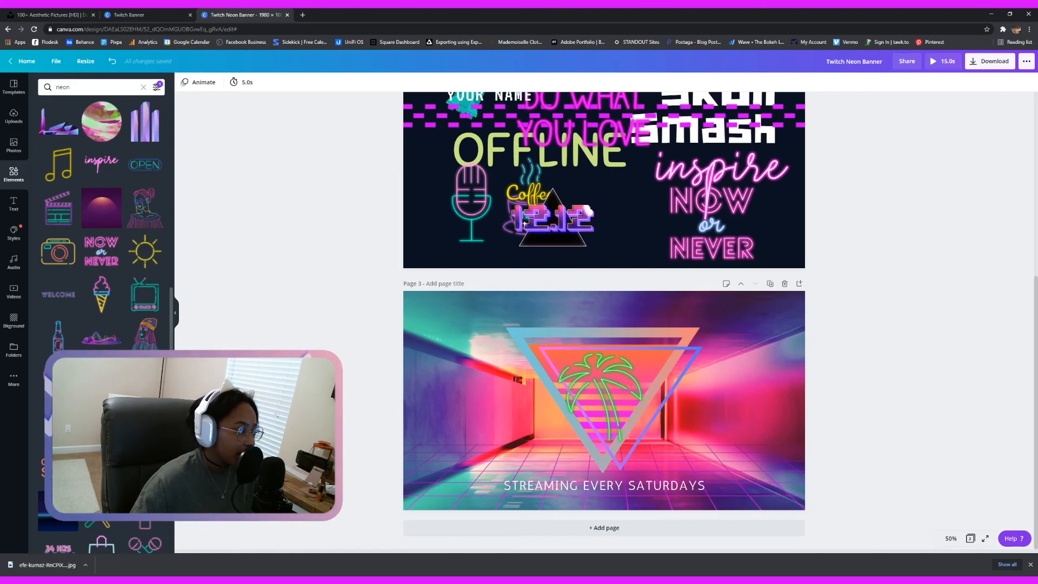
{"action": "scroll", "coordinate": [149, 240], "scroll_direction": "down", "scroll_amount": 5}
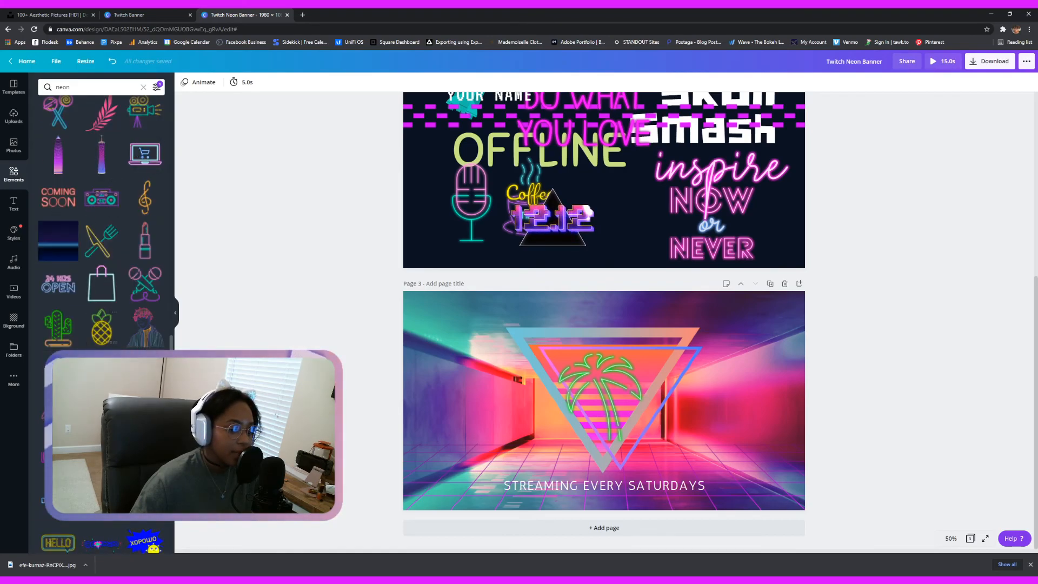
{"action": "scroll", "coordinate": [106, 111], "scroll_direction": "down", "scroll_amount": 5}
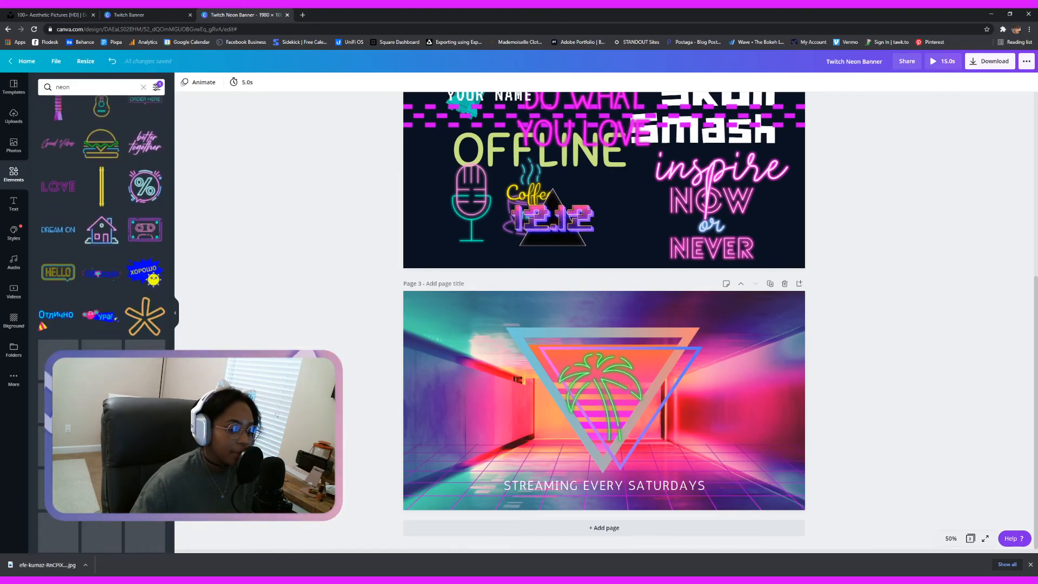
{"action": "left_click", "coordinate": [105, 109]}
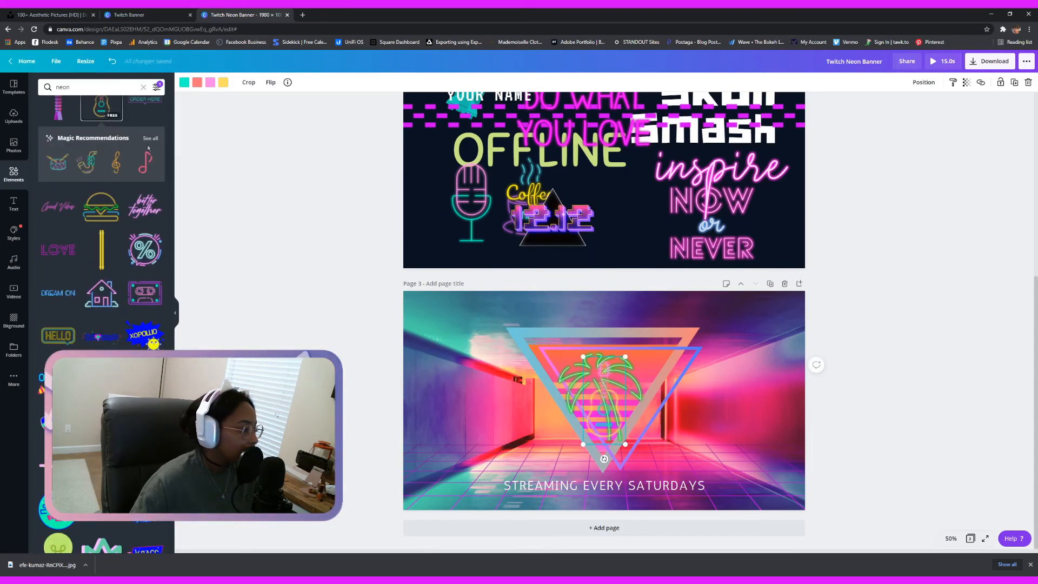
{"action": "left_click_drag", "start_coordinate": [608, 426], "coordinate": [744, 416]}
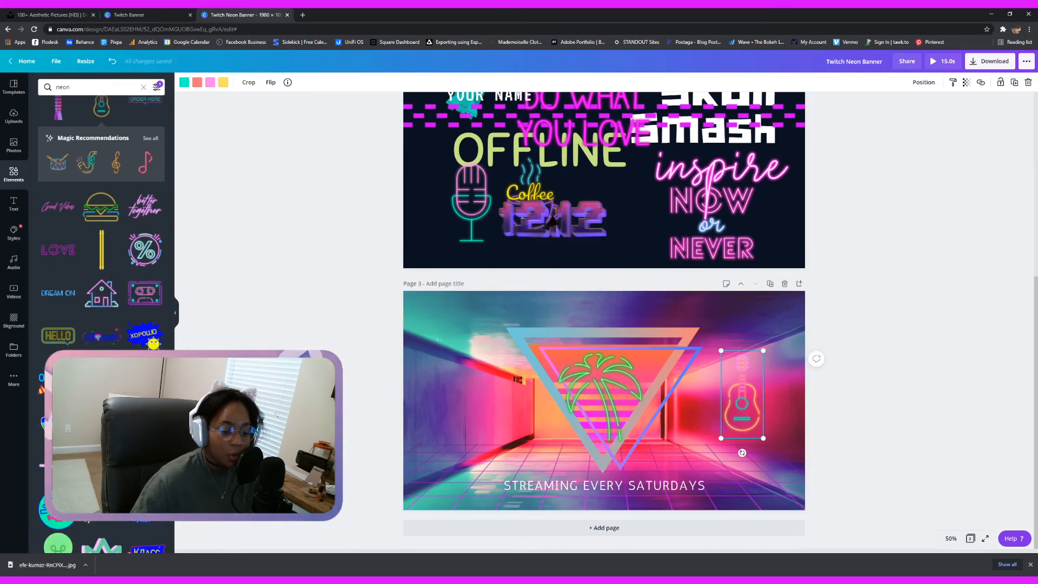
Search the elements library for "neon controller", correcting the misspelled search term
{"action": "scroll", "coordinate": [36, 221], "scroll_direction": "up", "scroll_amount": 5}
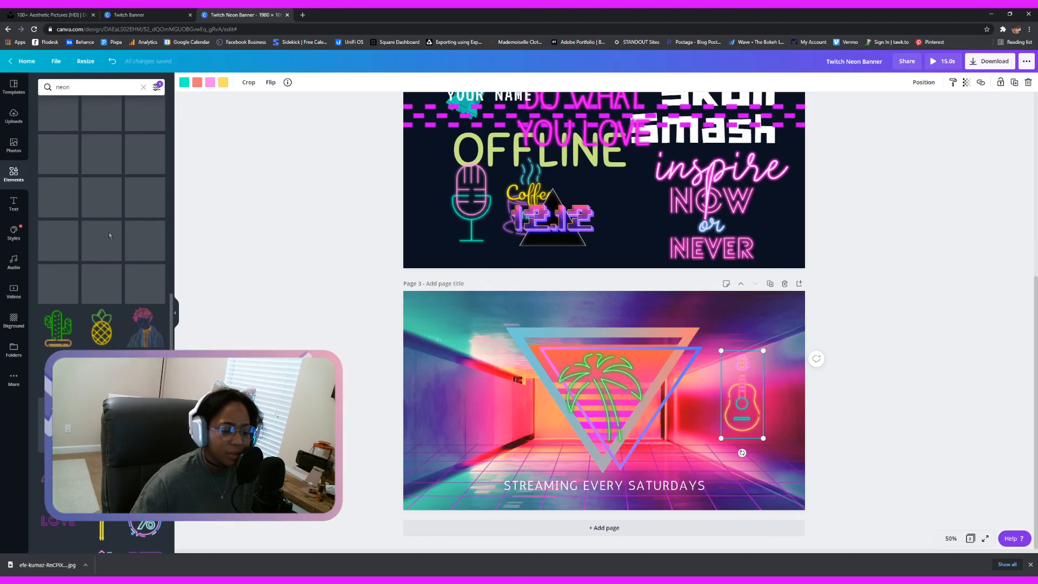
{"action": "scroll", "coordinate": [69, 300], "scroll_direction": "up", "scroll_amount": 5}
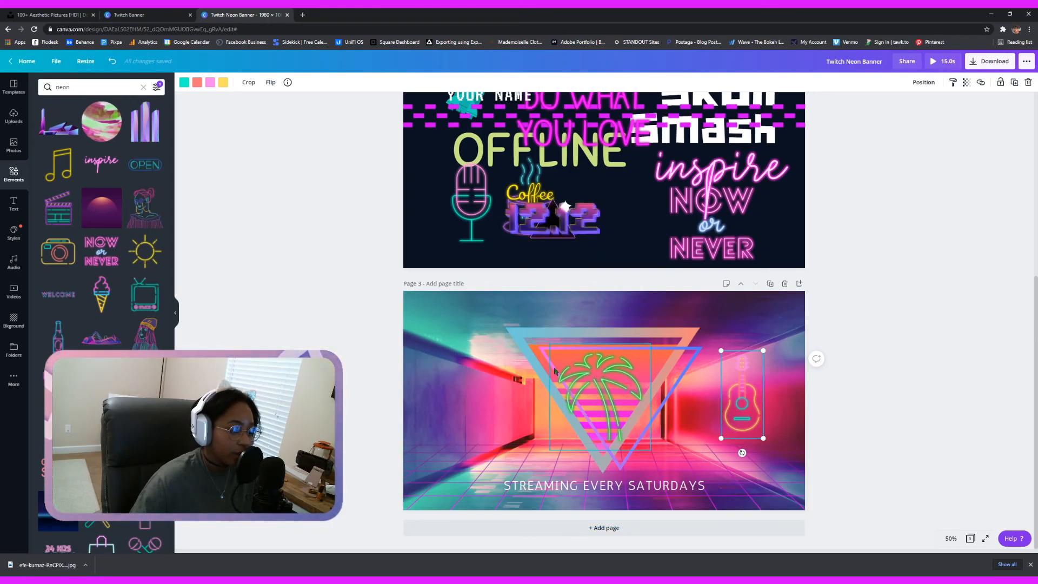
{"action": "left_click", "coordinate": [101, 89]}
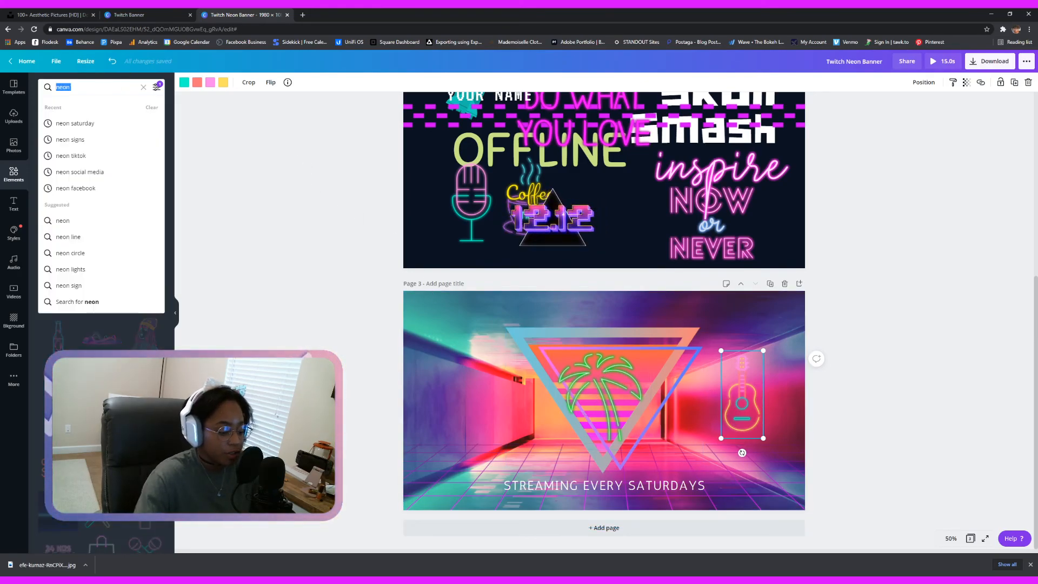
{"action": "type", "text": "neon crontrol"}
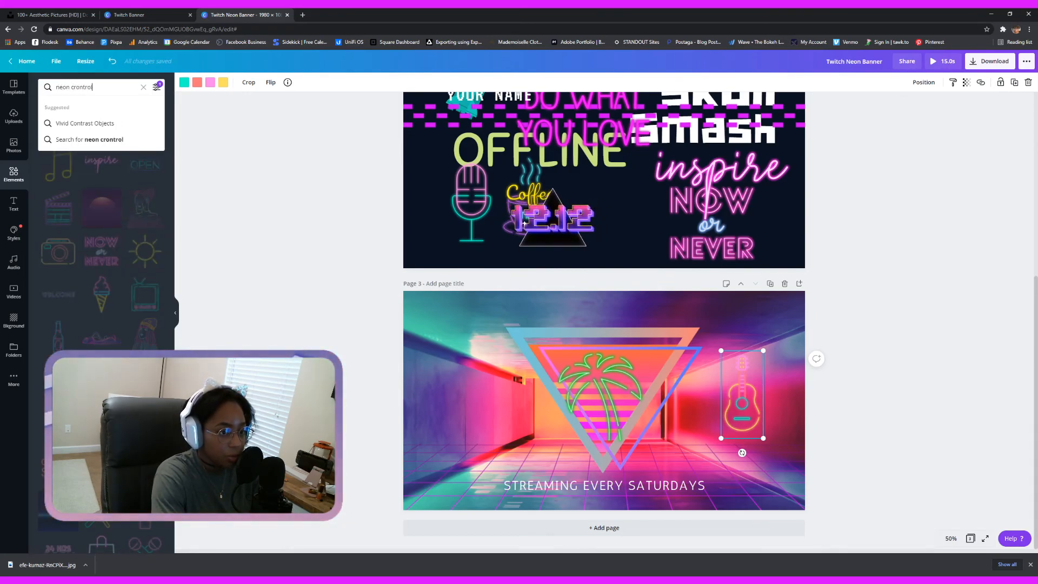
{"action": "type", "text": "ler"}
{"action": "key", "text": "Return"}
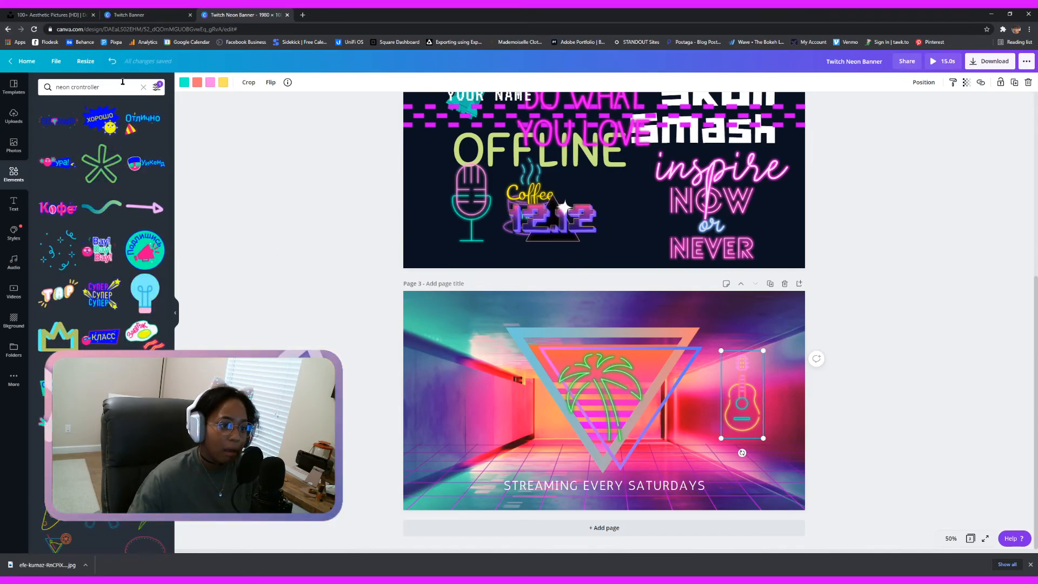
{"action": "left_click_drag", "start_coordinate": [123, 81], "coordinate": [65, 85]}
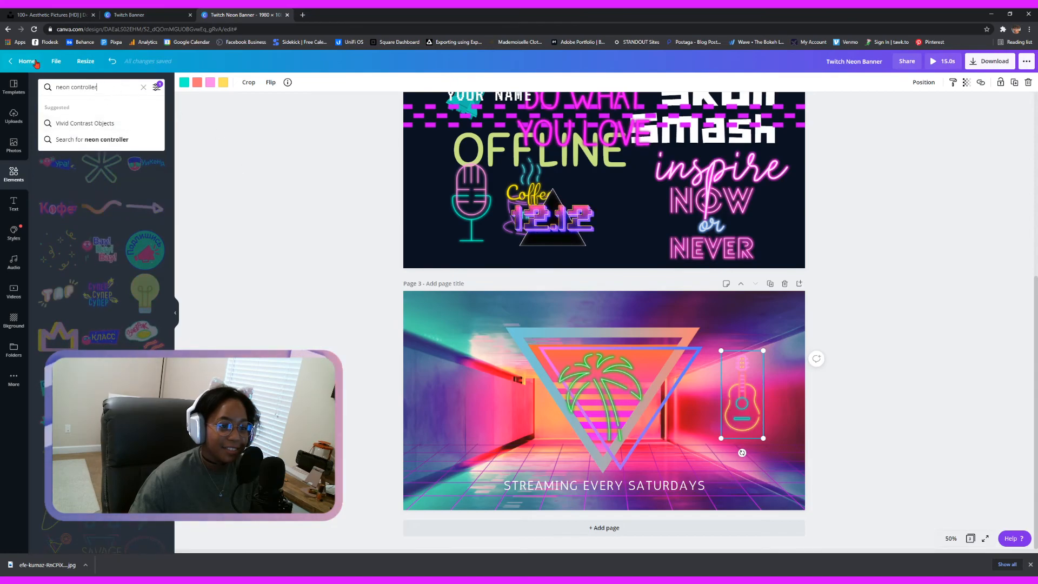
{"action": "key", "text": "Return"}
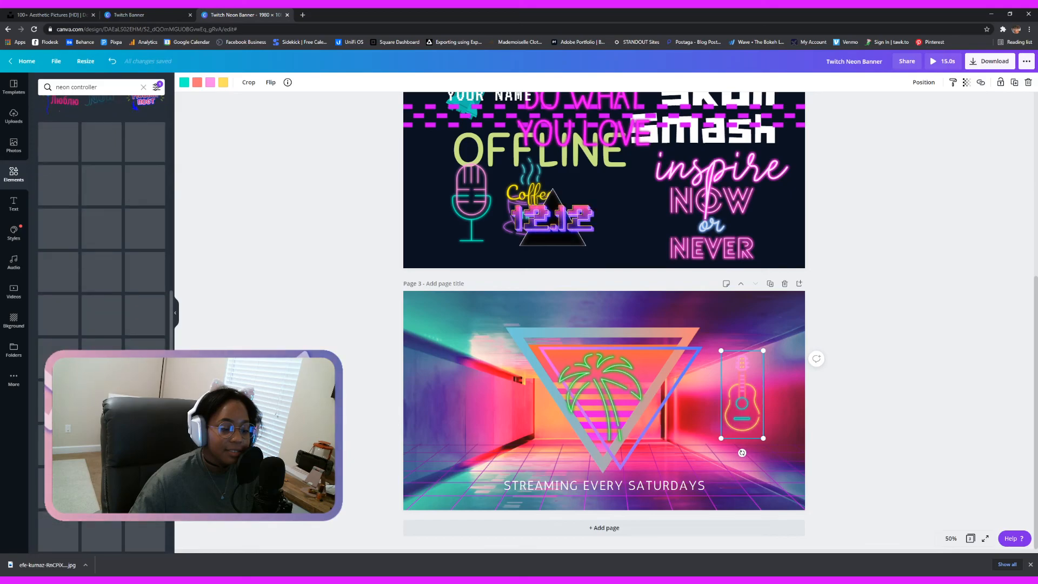
Search the elements for "neon game" and place the Game Streamer's Setup graphic on a new blank page 4
{"action": "left_click", "coordinate": [102, 87]}
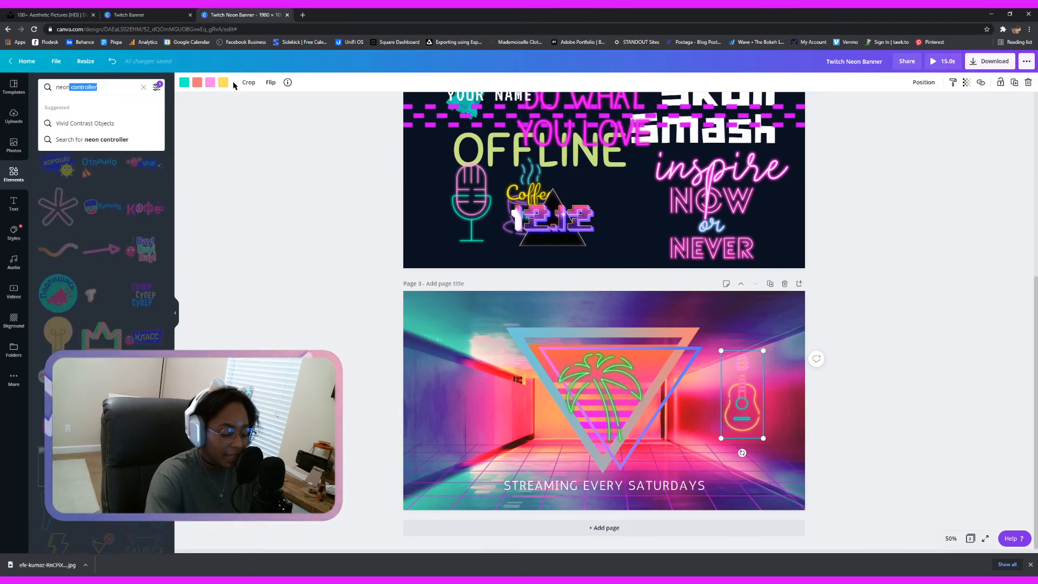
{"action": "type", "text": "ame"}
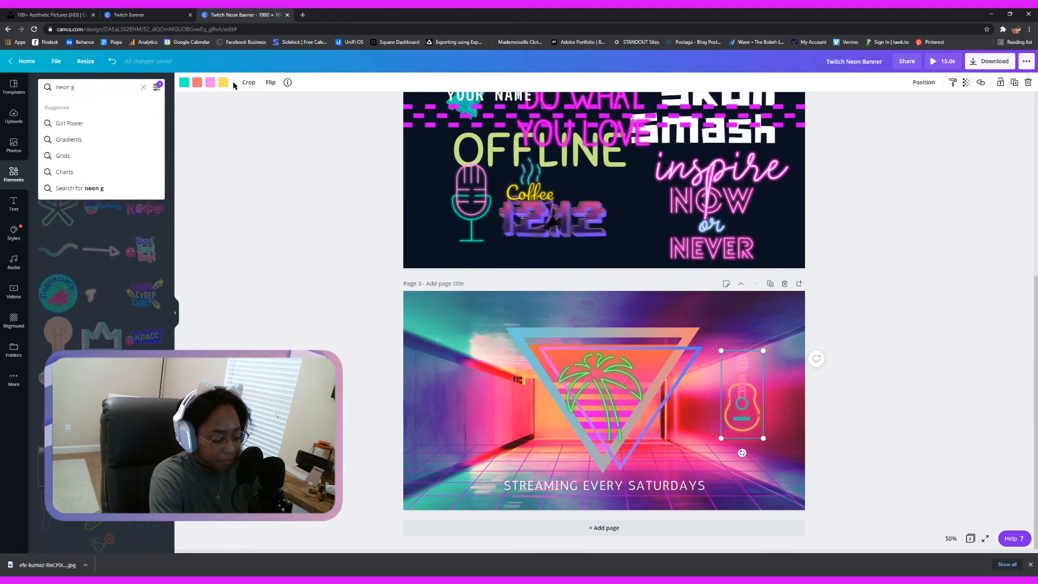
{"action": "key", "text": "Return"}
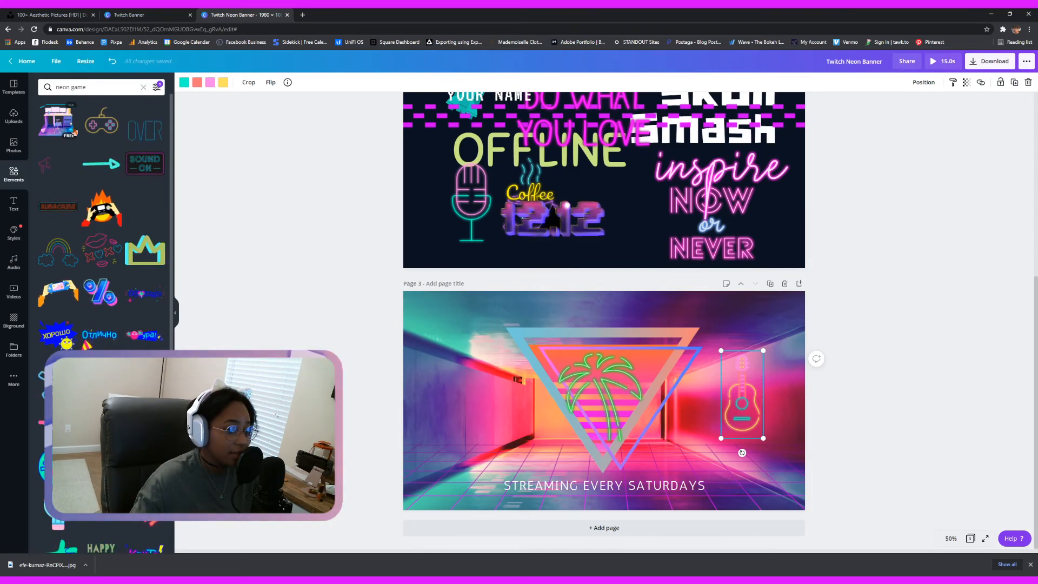
{"action": "left_click", "coordinate": [489, 527]}
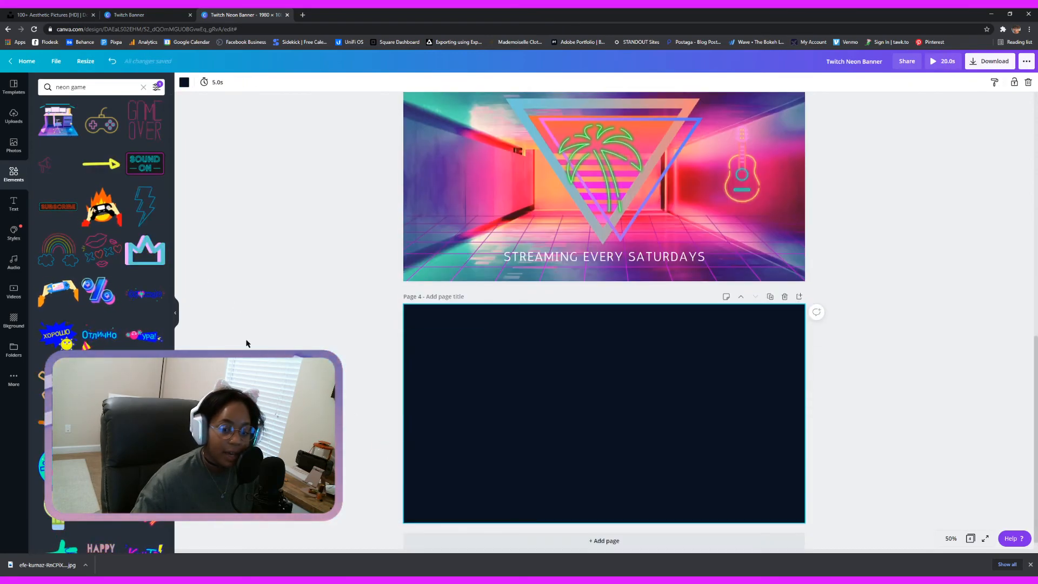
{"action": "left_click", "coordinate": [65, 127]}
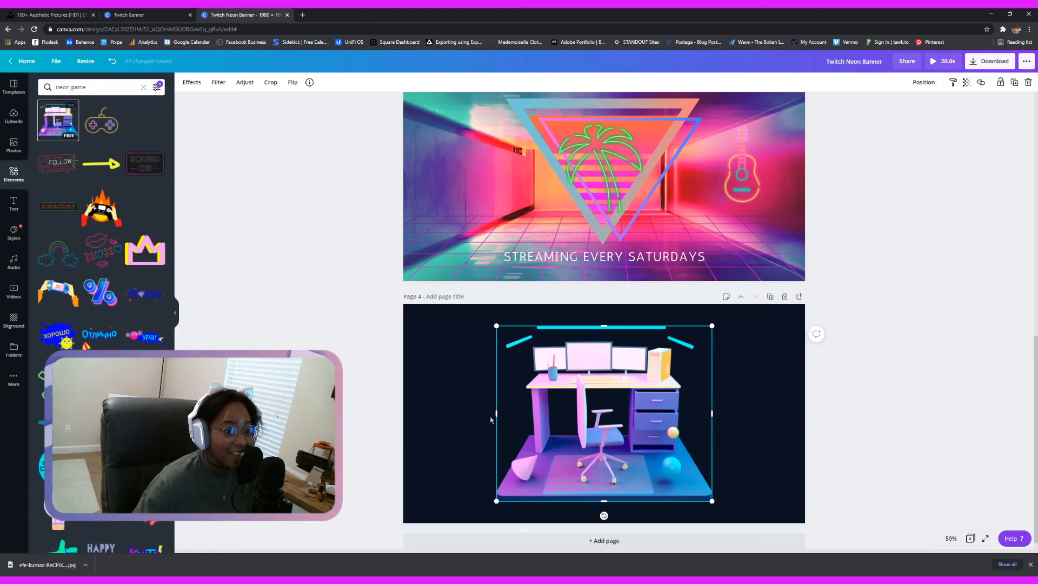
{"action": "left_click", "coordinate": [72, 107]}
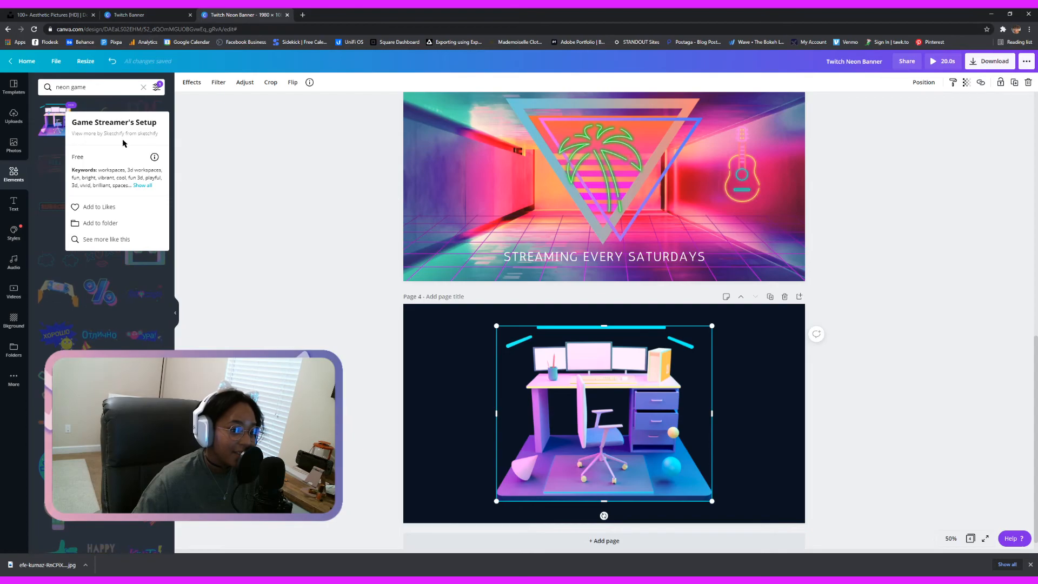
{"action": "left_click", "coordinate": [284, 215]}
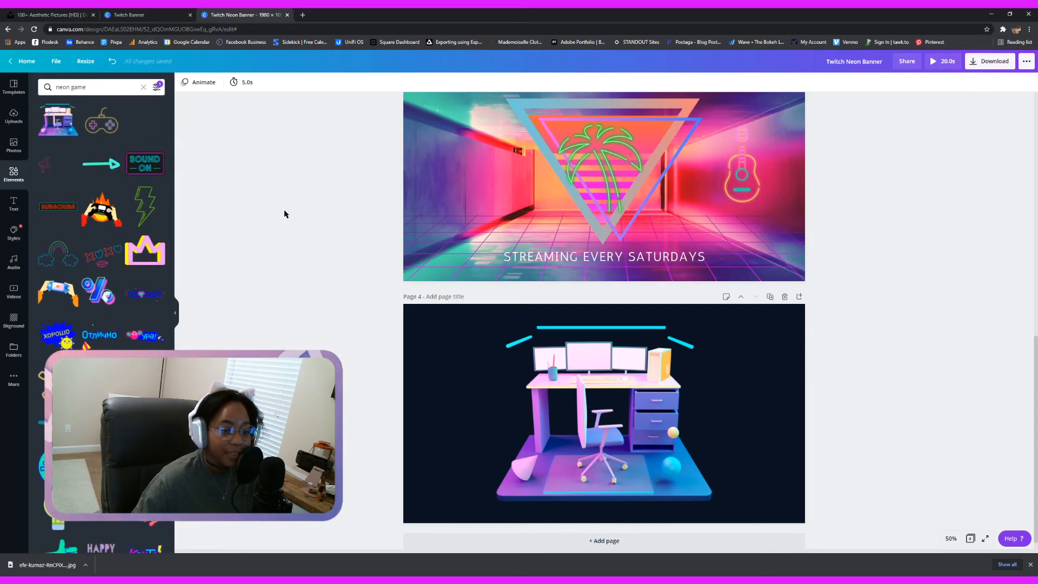
Review the neon element collection on page 2, the triangle banner on page 3 and the desk graphic on page 4
{"action": "scroll", "coordinate": [285, 214], "scroll_direction": "up", "scroll_amount": 5}
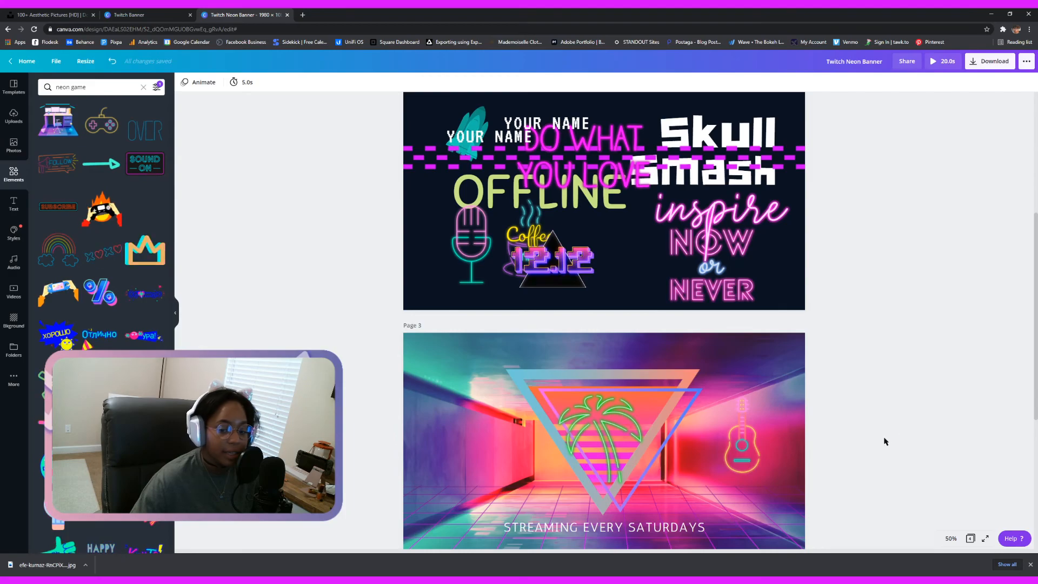
{"action": "scroll", "coordinate": [800, 425], "scroll_direction": "down", "scroll_amount": 5}
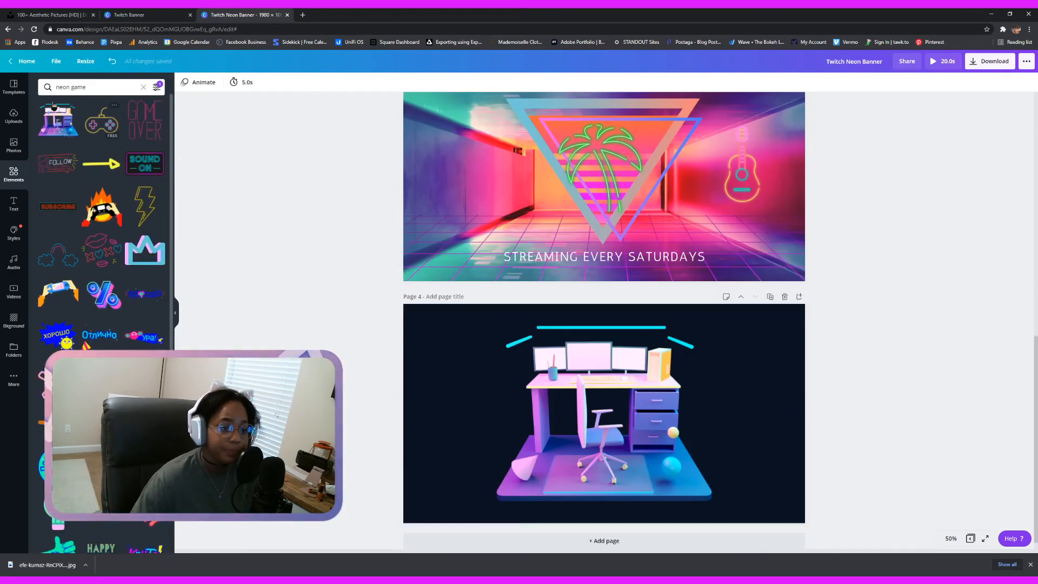
{"action": "scroll", "coordinate": [617, 287], "scroll_direction": "up", "scroll_amount": 4}
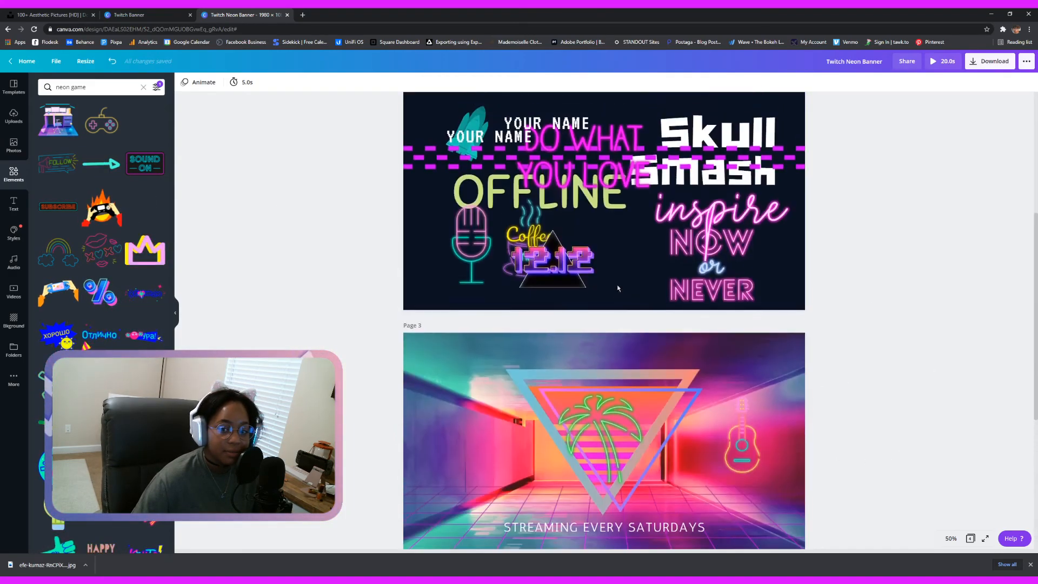
{"action": "scroll", "coordinate": [719, 497], "scroll_direction": "up", "scroll_amount": 5}
{"action": "scroll", "coordinate": [645, 368], "scroll_direction": "down", "scroll_amount": 10}
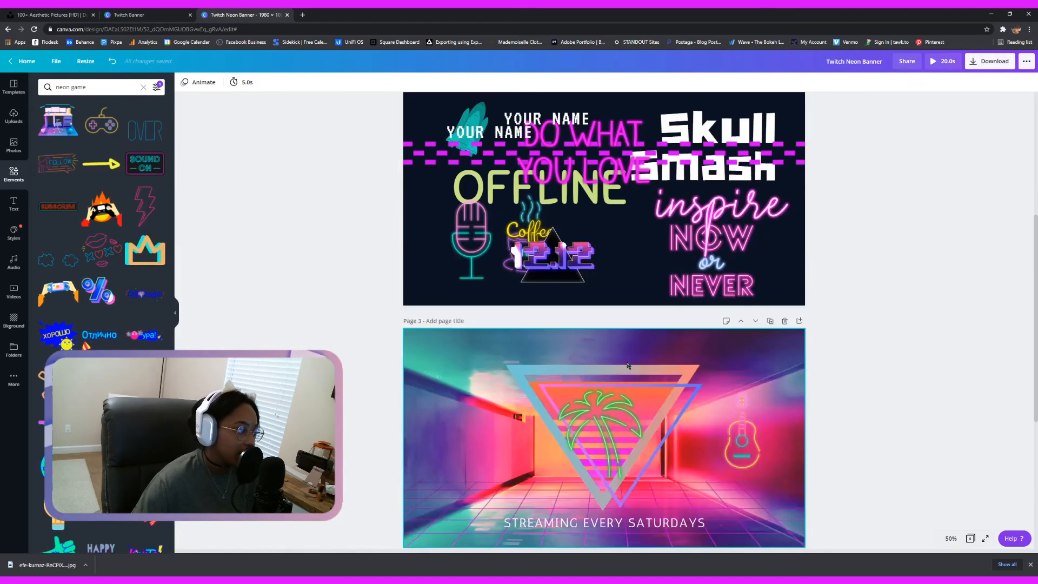
{"action": "scroll", "coordinate": [860, 283], "scroll_direction": "up", "scroll_amount": 4}
{"action": "scroll", "coordinate": [783, 366], "scroll_direction": "down", "scroll_amount": 4}
{"action": "scroll", "coordinate": [781, 357], "scroll_direction": "up", "scroll_amount": 5}
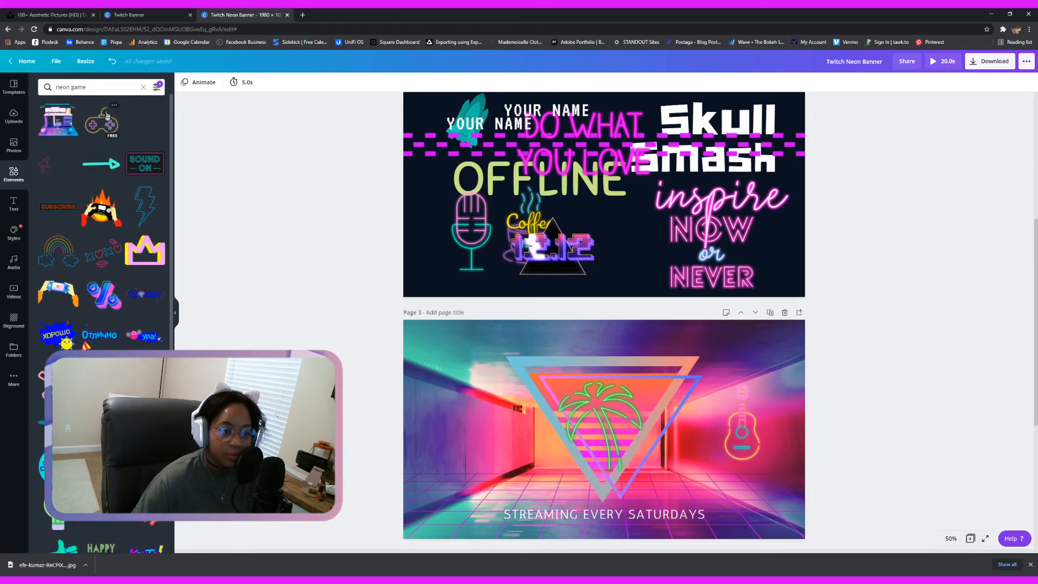
Add the neon game controller to page 3 left of the triangle and shift the guitar slightly right and down to balance it
{"action": "left_click", "coordinate": [109, 131]}
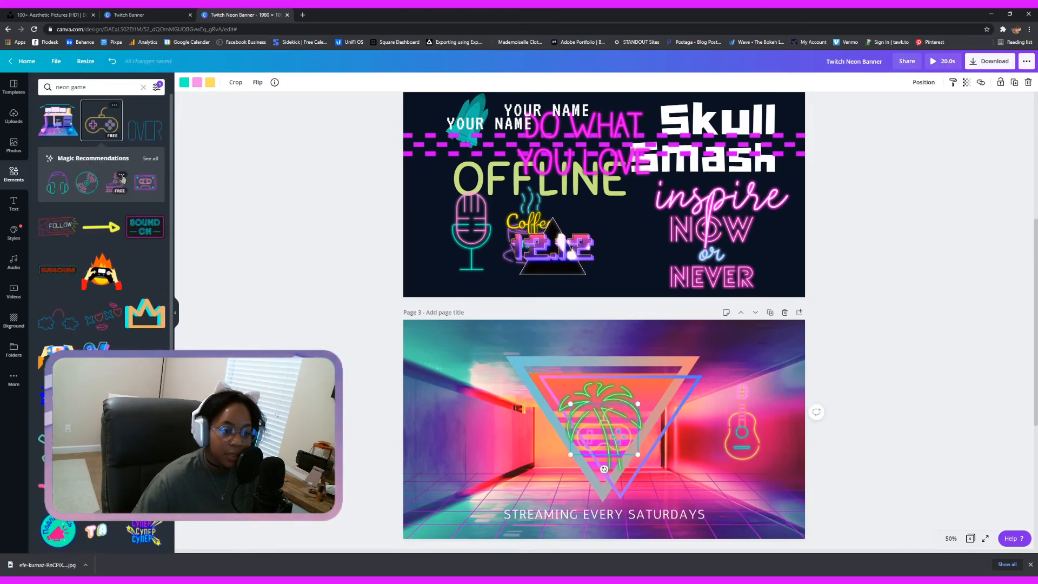
{"action": "left_click_drag", "start_coordinate": [579, 419], "coordinate": [466, 433]}
{"action": "left_click", "coordinate": [741, 433]}
{"action": "left_click_drag", "start_coordinate": [740, 432], "coordinate": [762, 439]}
{"action": "left_click", "coordinate": [897, 448]}
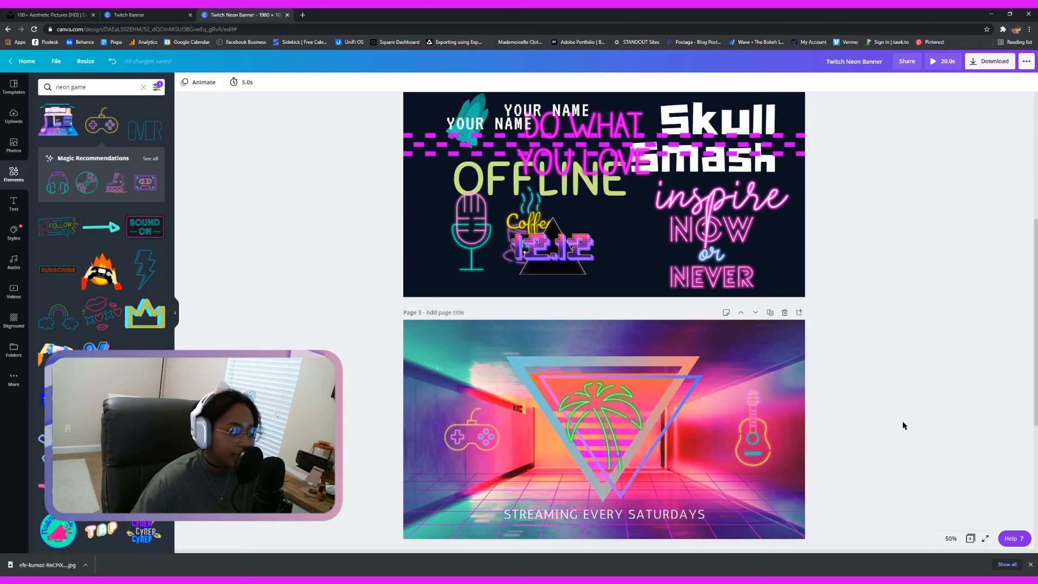
Replace the "STREAMING EVERY SATURDAYS" text on page 3 with "ENDING SOON"
{"action": "scroll", "coordinate": [902, 425], "scroll_direction": "down", "scroll_amount": 5}
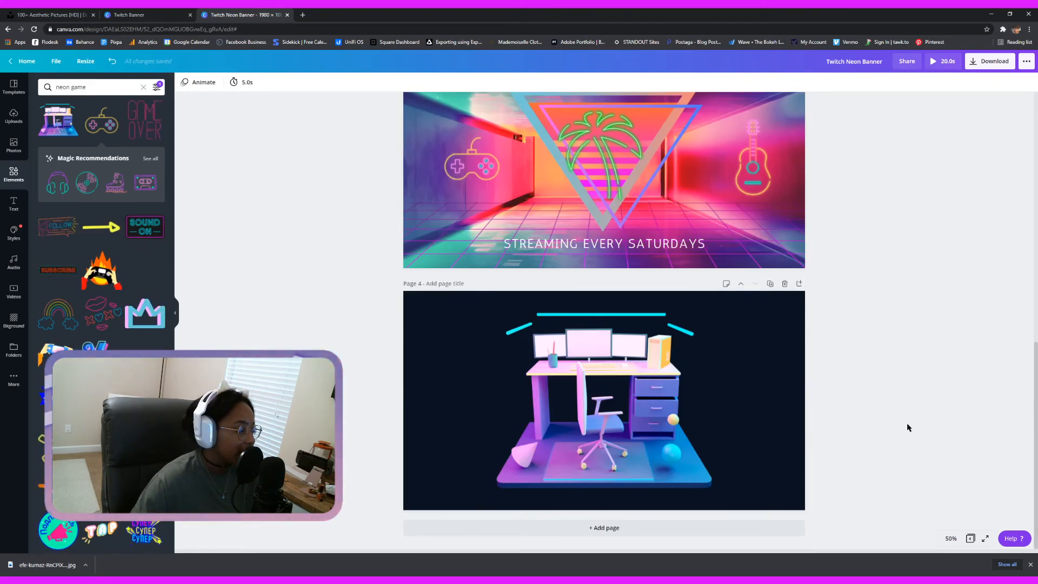
{"action": "scroll", "coordinate": [906, 425], "scroll_direction": "up", "scroll_amount": 5}
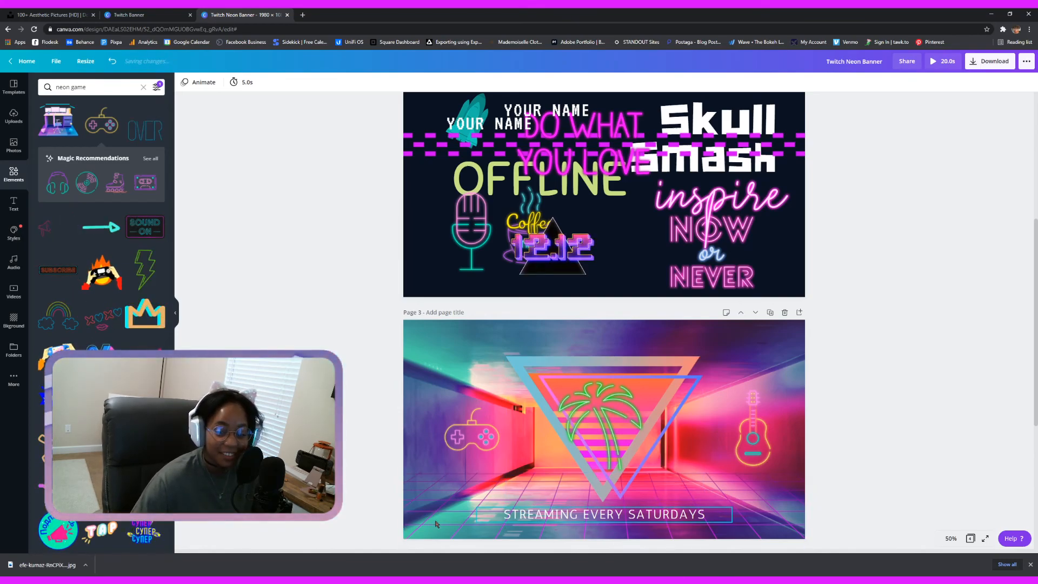
{"action": "scroll", "coordinate": [846, 417], "scroll_direction": "down", "scroll_amount": 4}
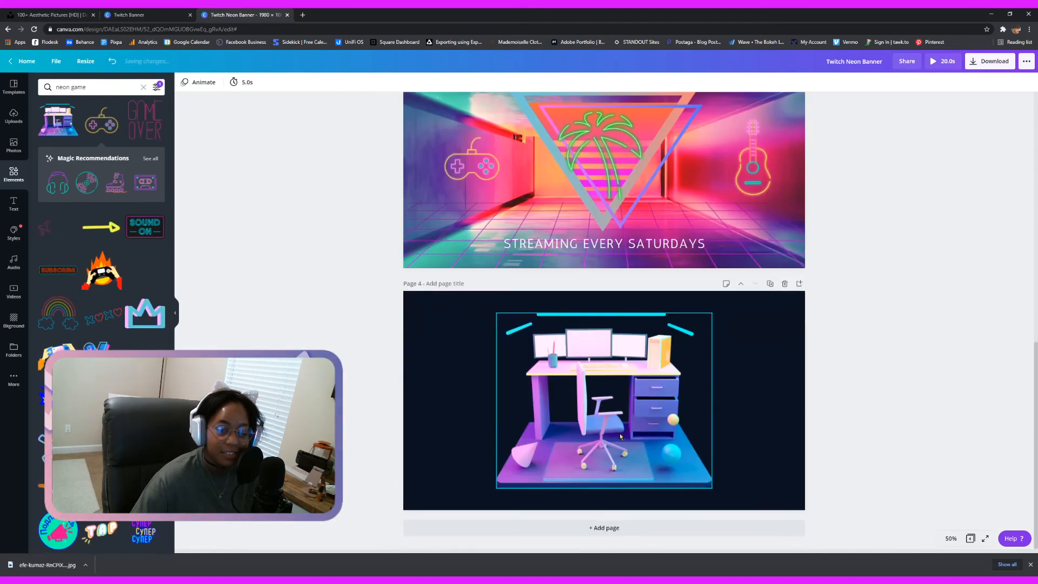
{"action": "scroll", "coordinate": [584, 264], "scroll_direction": "up", "scroll_amount": 3}
{"action": "scroll", "coordinate": [584, 264], "scroll_direction": "up", "scroll_amount": 2}
{"action": "left_click", "coordinate": [672, 515]}
{"action": "left_click", "coordinate": [672, 515]}
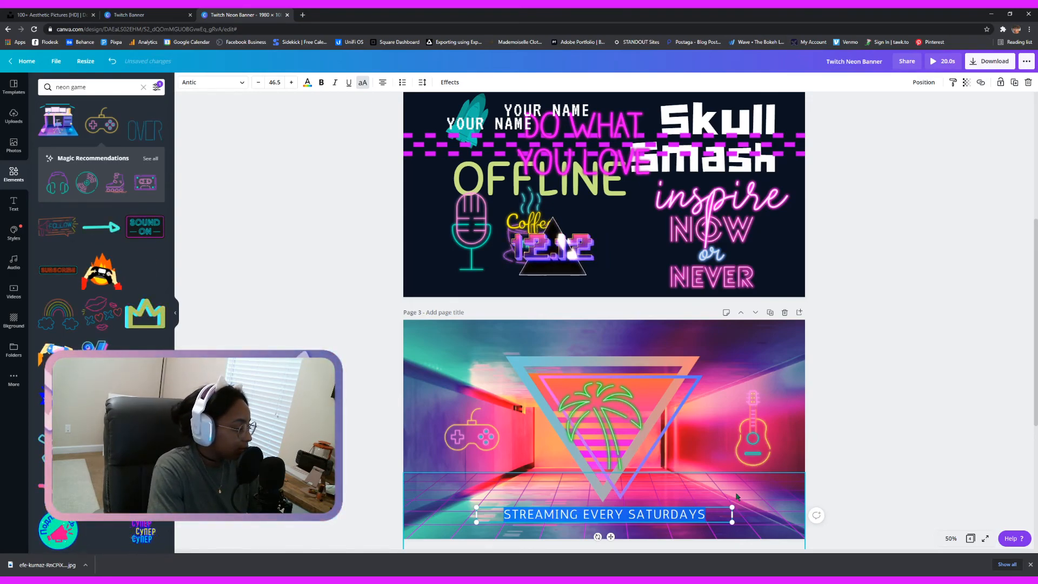
{"action": "type", "text": "END"}
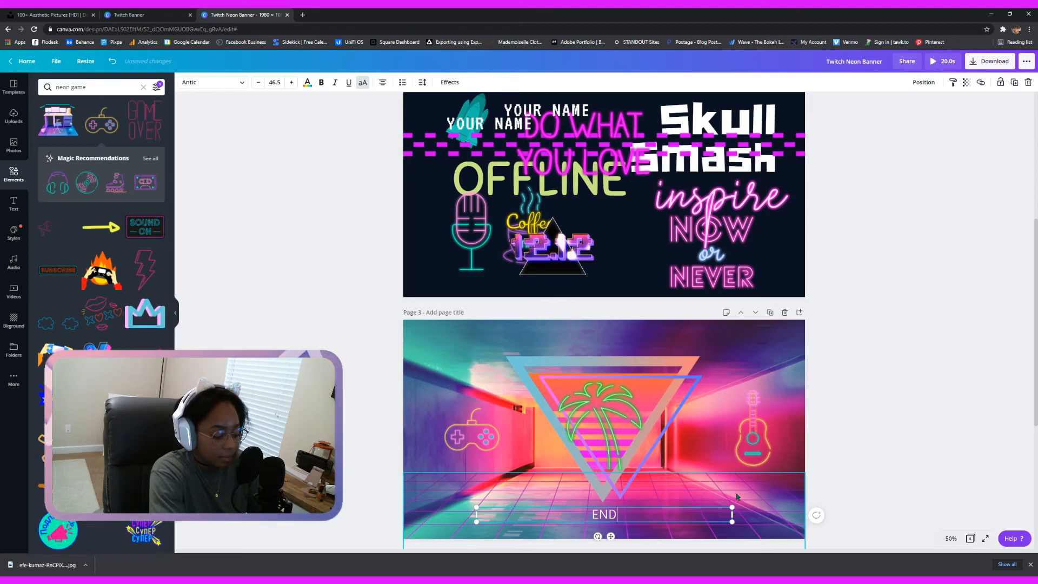
{"action": "type", "text": "ING SOON"}
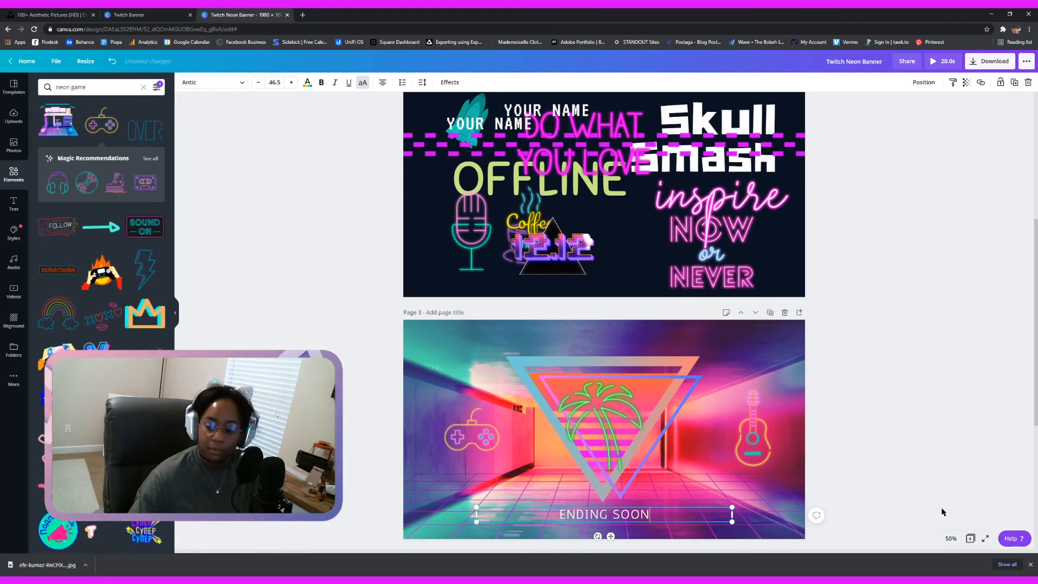
{"action": "left_click", "coordinate": [915, 488]}
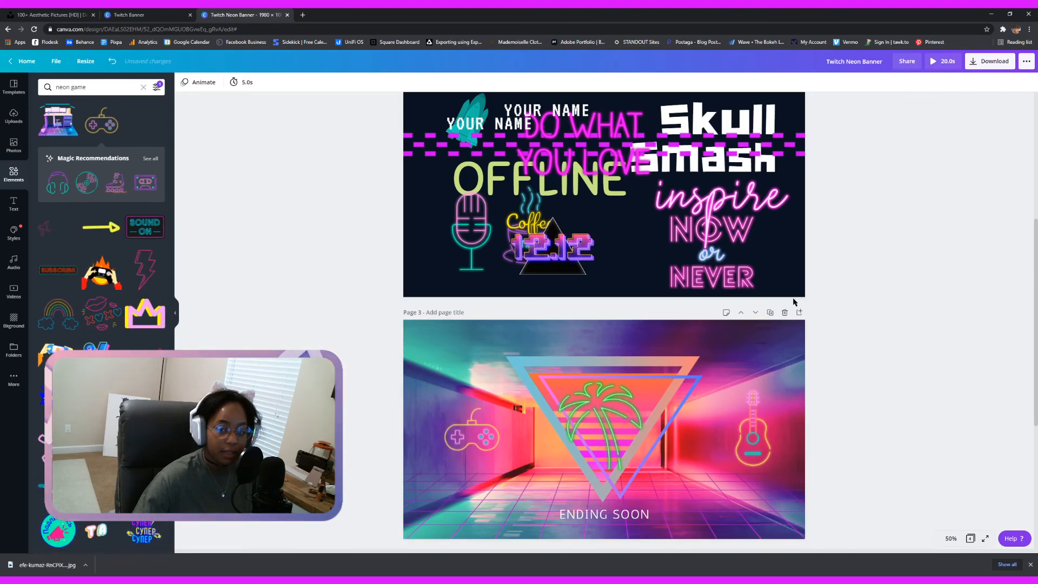
Lock all the elements on page 3 together and duplicate the page
{"action": "scroll", "coordinate": [741, 421], "scroll_direction": "down", "scroll_amount": 3}
{"action": "scroll", "coordinate": [742, 384], "scroll_direction": "up", "scroll_amount": 3}
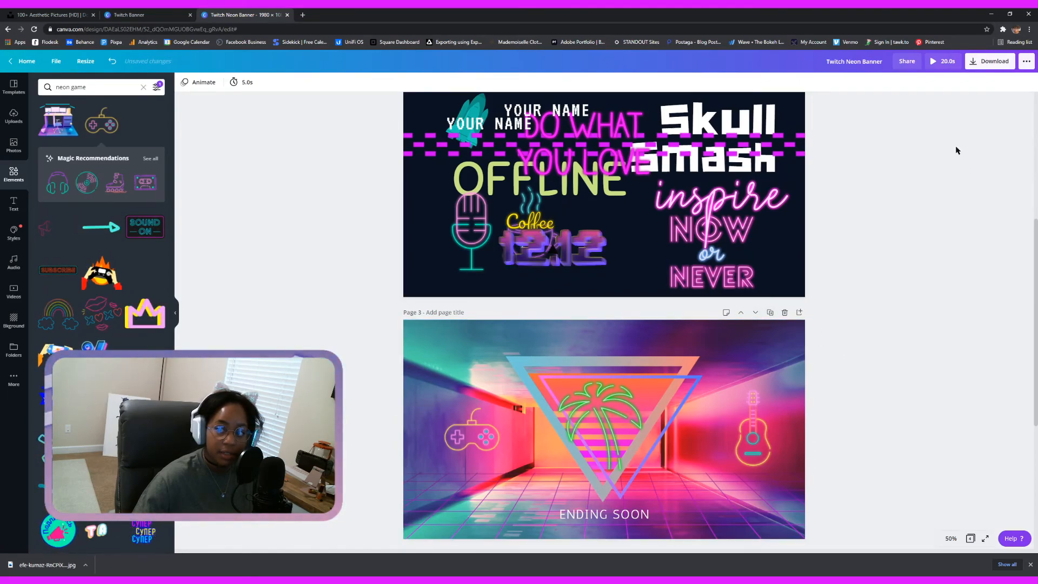
{"action": "left_click_drag", "start_coordinate": [833, 529], "coordinate": [264, 315]}
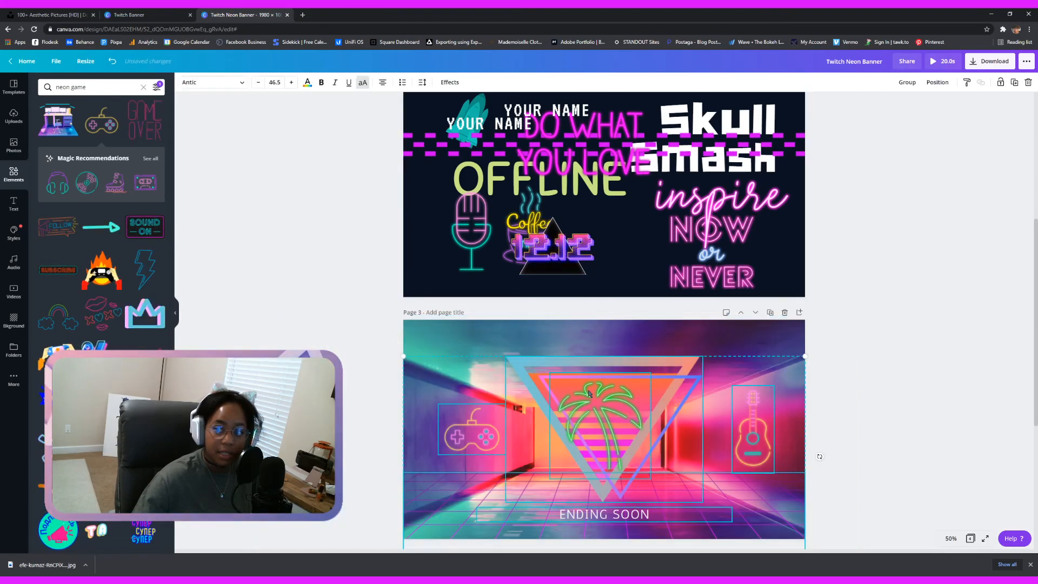
{"action": "left_click", "coordinate": [1002, 83]}
{"action": "left_click", "coordinate": [949, 397]}
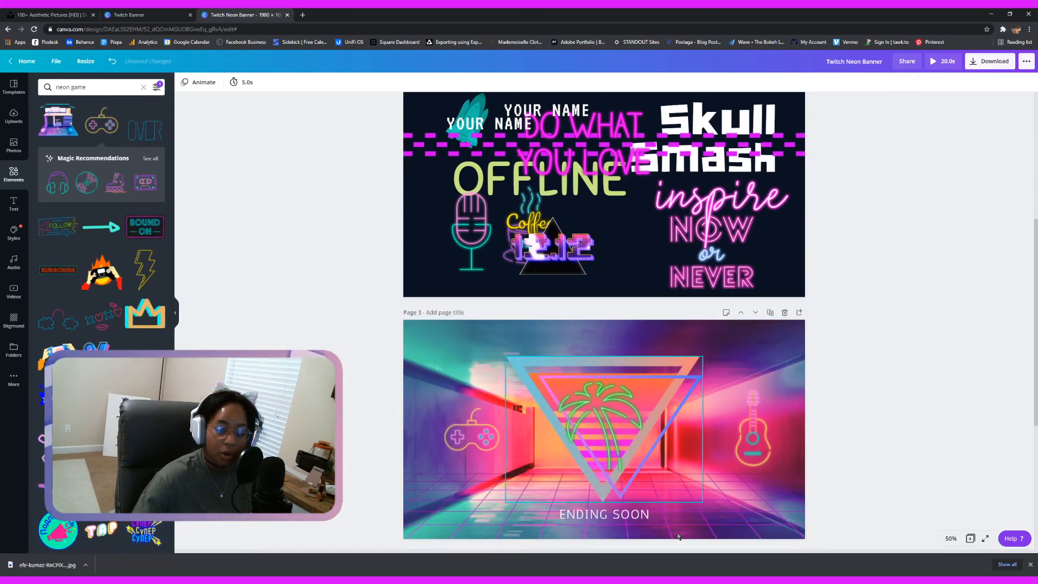
{"action": "left_click", "coordinate": [770, 313]}
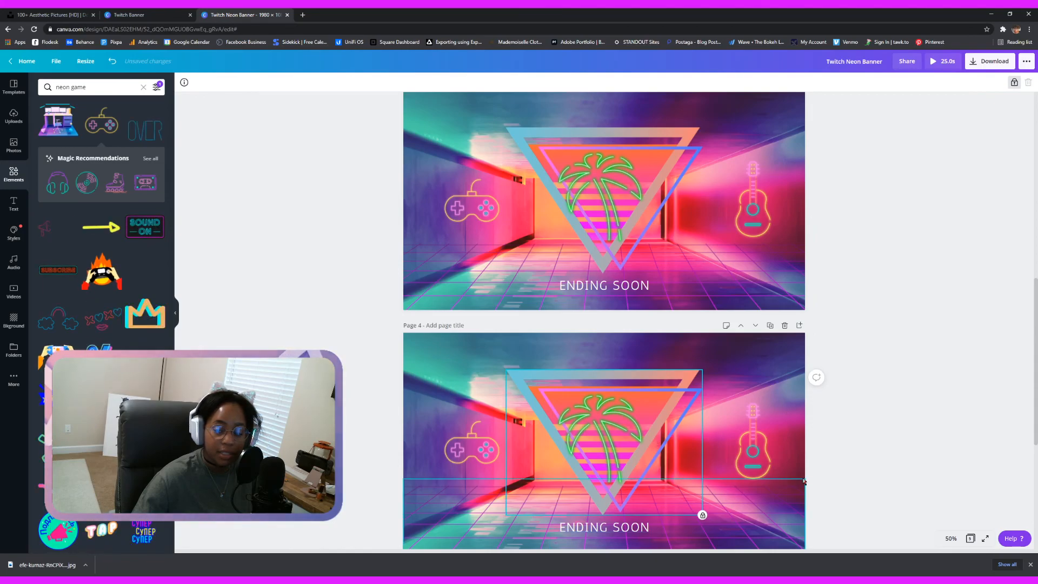
Try to select all the locked elements on page 4 together
{"action": "left_click_drag", "start_coordinate": [872, 539], "coordinate": [215, 336]}
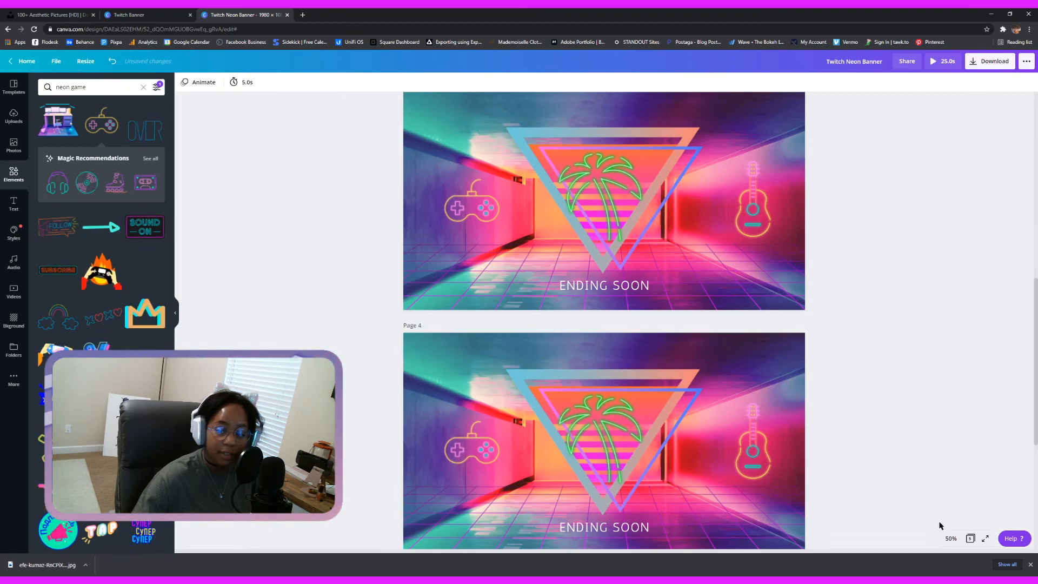
{"action": "left_click_drag", "start_coordinate": [841, 533], "coordinate": [314, 366]}
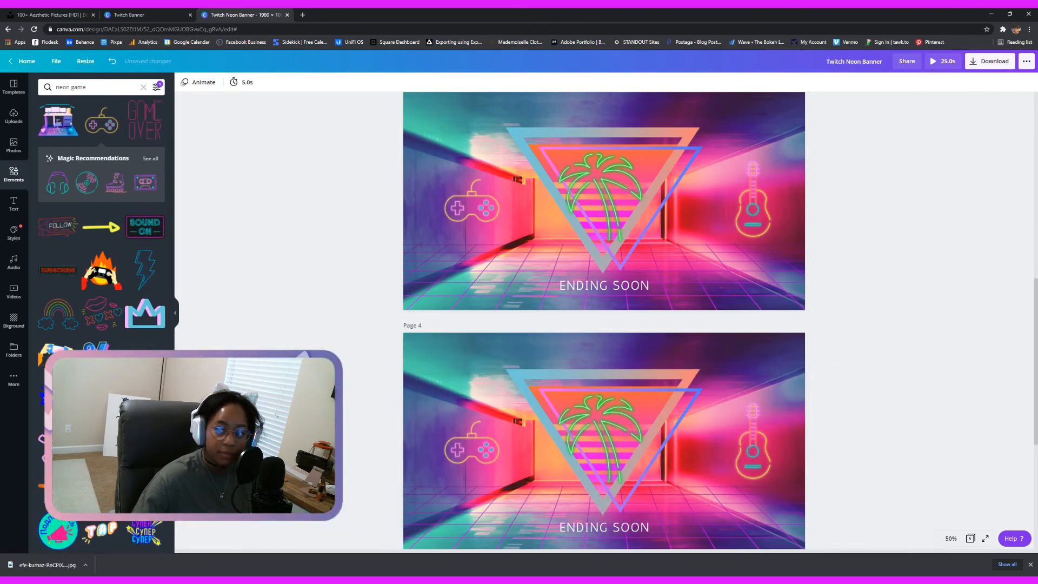
{"action": "left_click", "coordinate": [617, 419]}
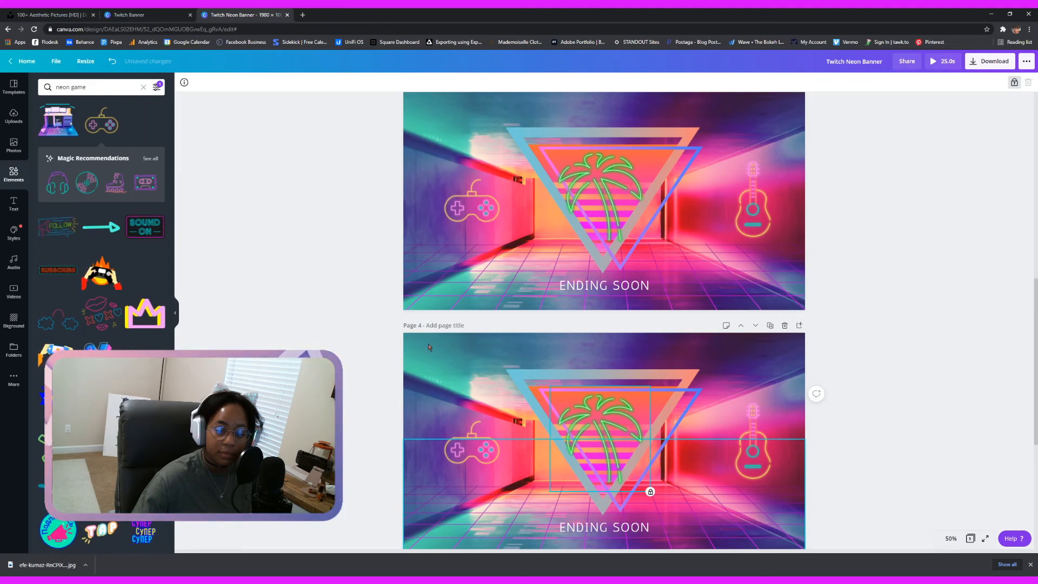
{"action": "left_click_drag", "start_coordinate": [478, 407], "coordinate": [789, 535]}
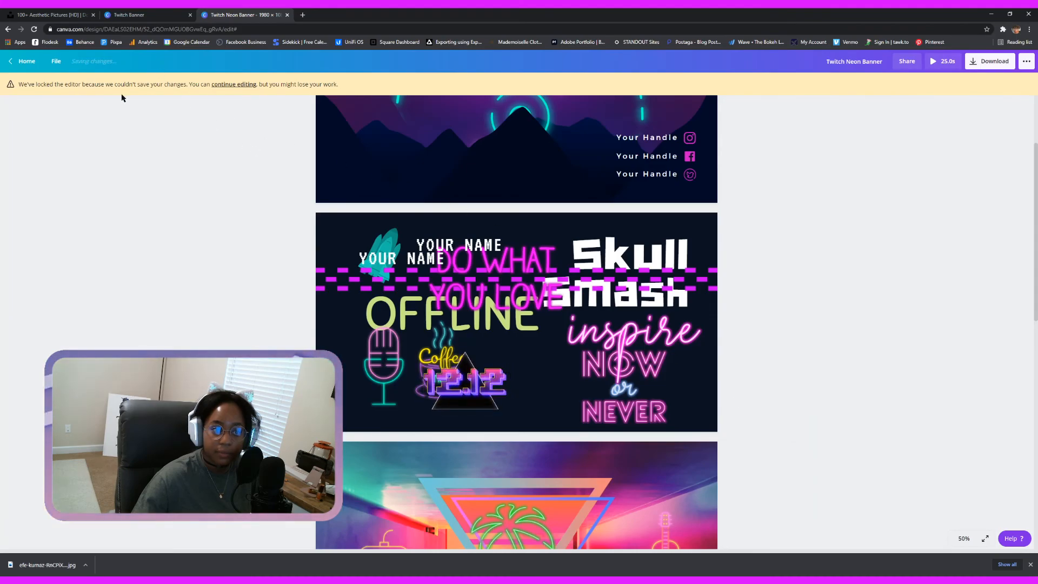
Resume editing the locked design and return to the duplicated "ENDING SOON" banner on page 4
{"action": "left_click", "coordinate": [229, 85]}
{"action": "scroll", "coordinate": [750, 346], "scroll_direction": "down", "scroll_amount": 12}
{"action": "scroll", "coordinate": [531, 493], "scroll_direction": "up", "scroll_amount": 5}
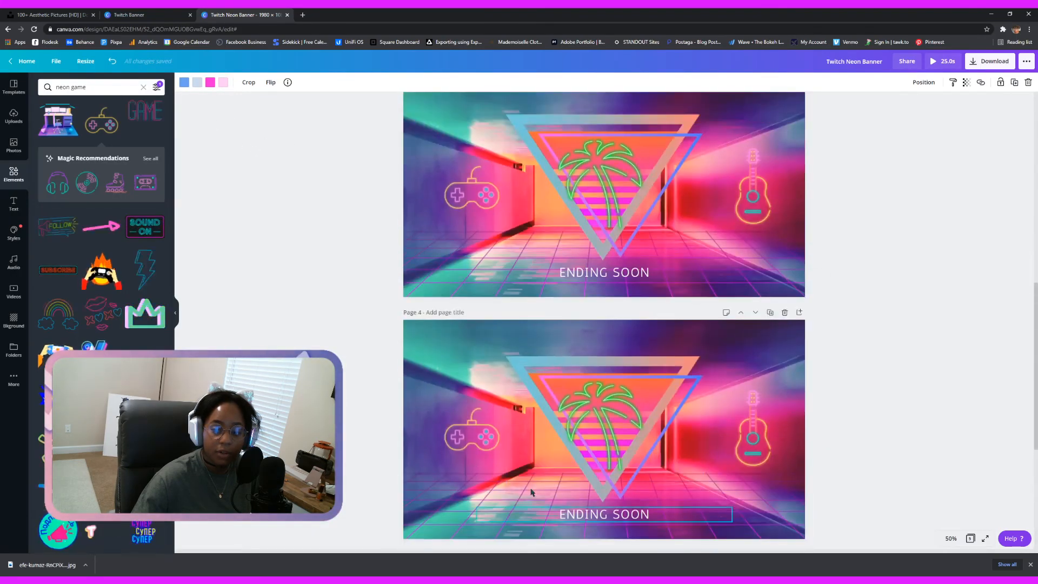
{"action": "scroll", "coordinate": [531, 492], "scroll_direction": "up", "scroll_amount": 4}
{"action": "scroll", "coordinate": [431, 358], "scroll_direction": "down", "scroll_amount": 4}
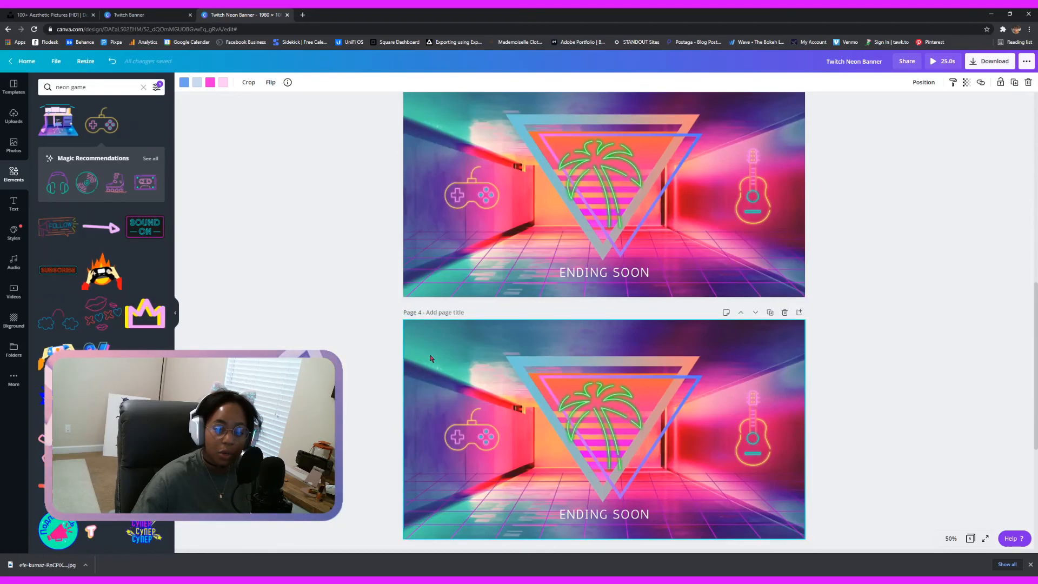
Unlock the guitar, game controller and palm tree on page 4 one by one
{"action": "left_click_drag", "start_coordinate": [537, 338], "coordinate": [799, 518]}
{"action": "left_click", "coordinate": [762, 423]}
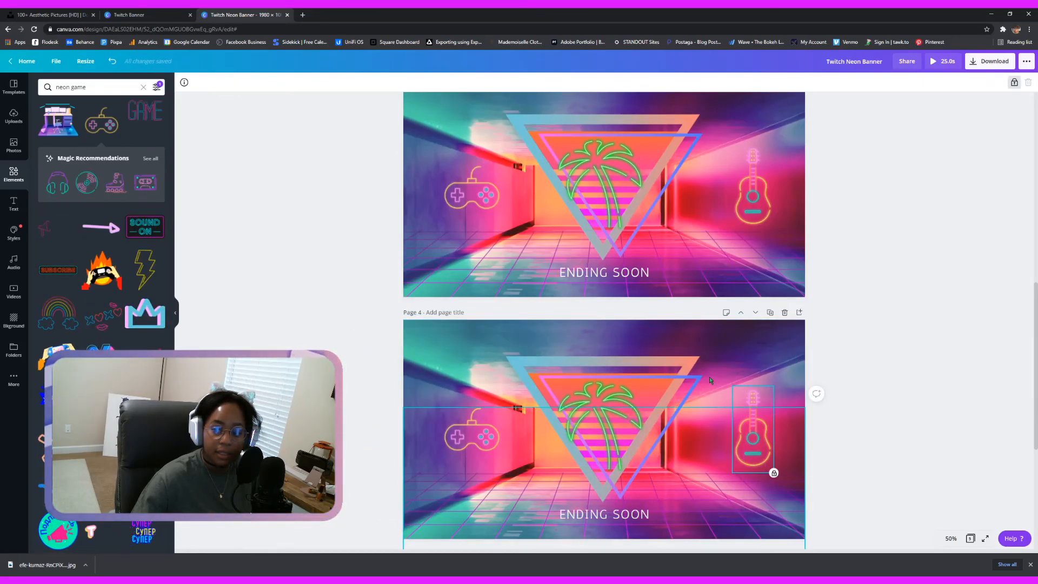
{"action": "left_click", "coordinate": [1014, 86]}
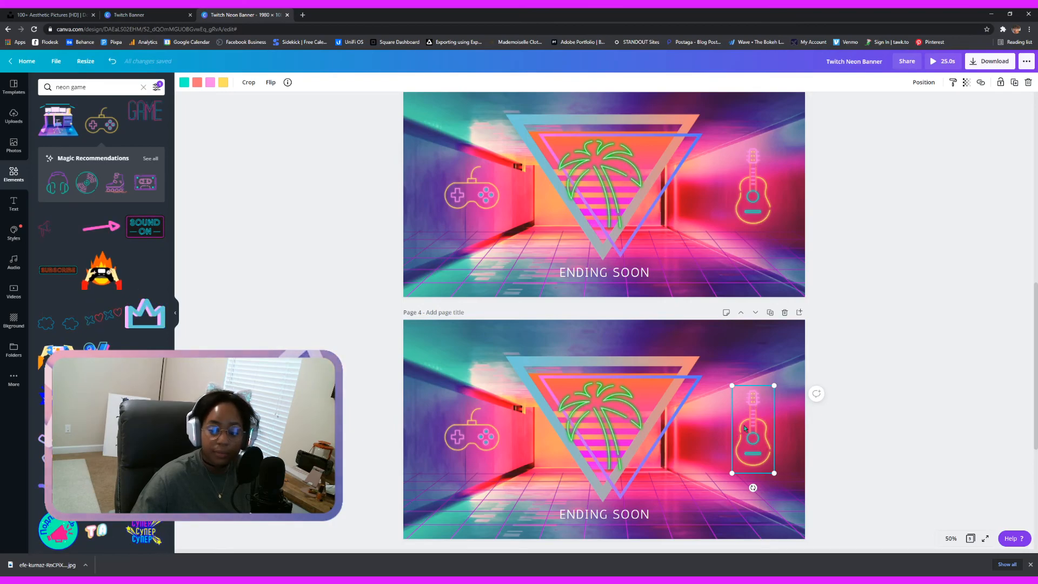
{"action": "left_click_drag", "start_coordinate": [714, 422], "coordinate": [623, 426]}
{"action": "left_click_drag", "start_coordinate": [606, 372], "coordinate": [527, 461]}
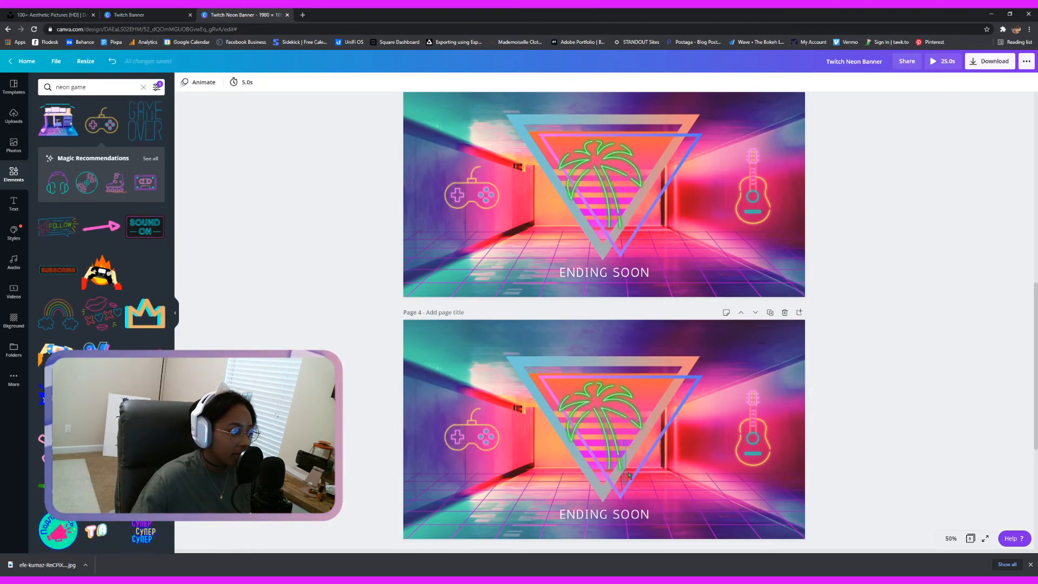
{"action": "left_click", "coordinate": [659, 487]}
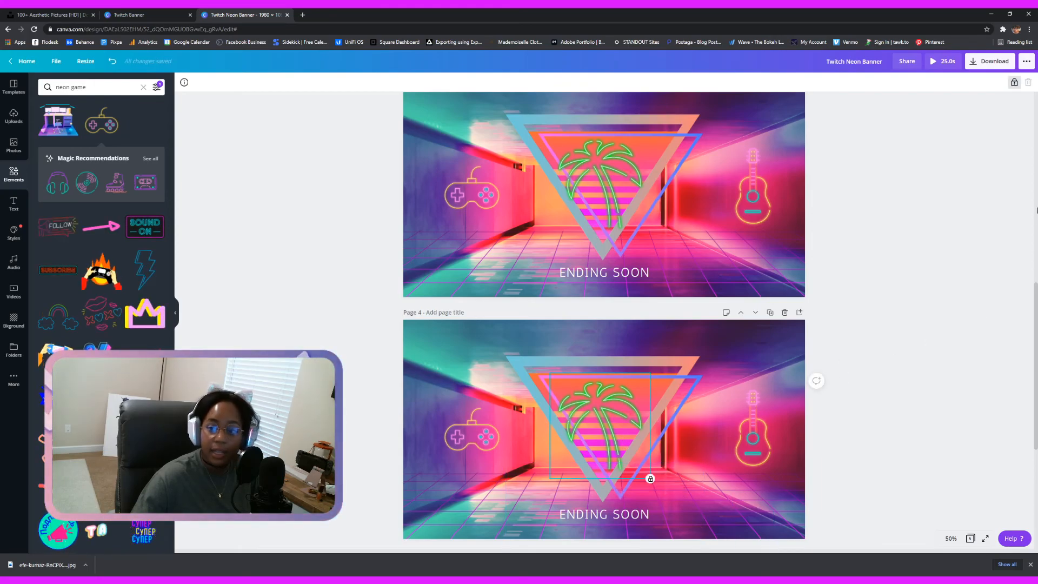
{"action": "left_click", "coordinate": [467, 444]}
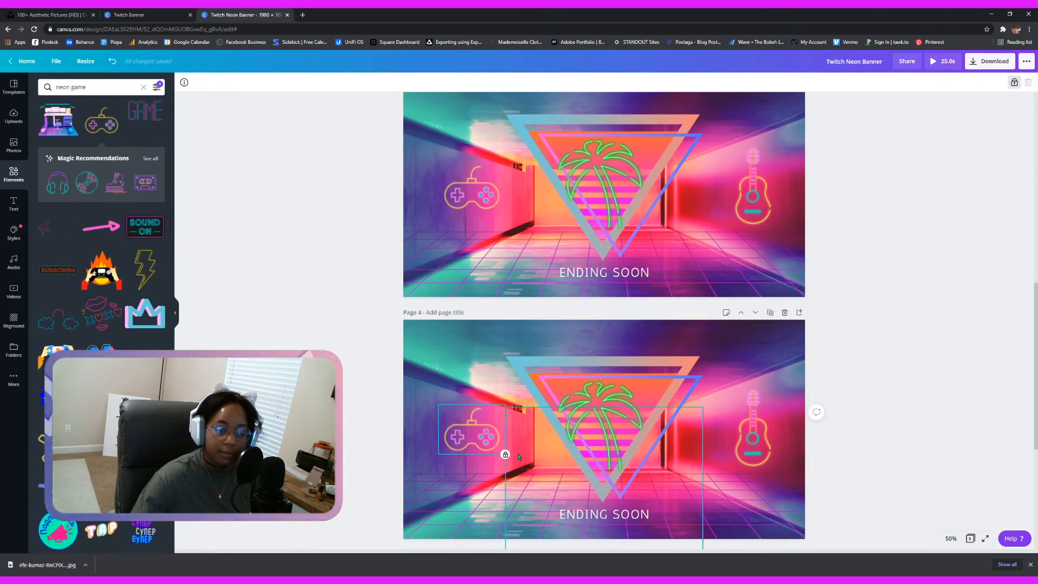
{"action": "left_click", "coordinate": [1015, 84]}
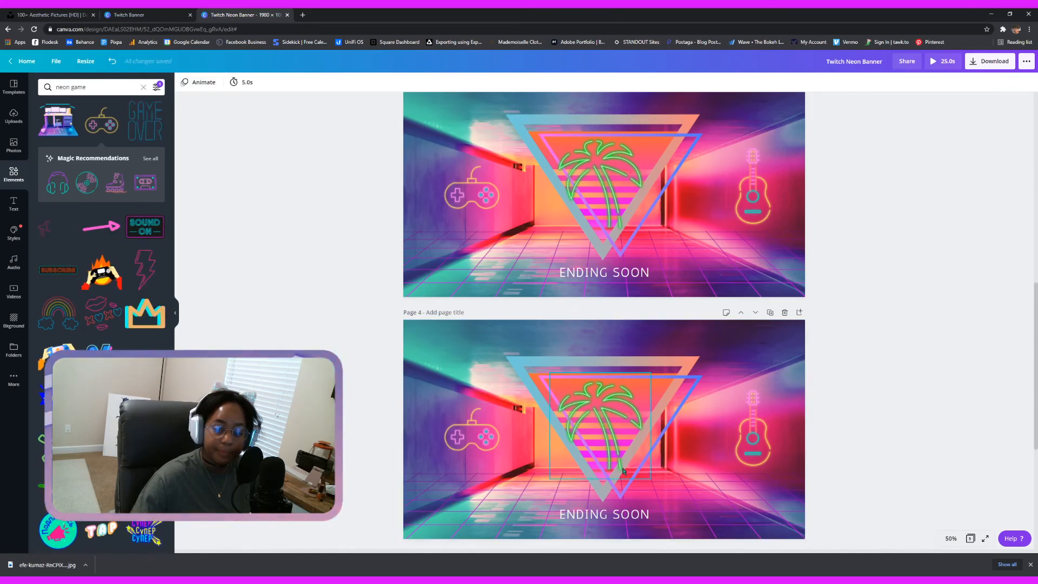
{"action": "left_click", "coordinate": [619, 450]}
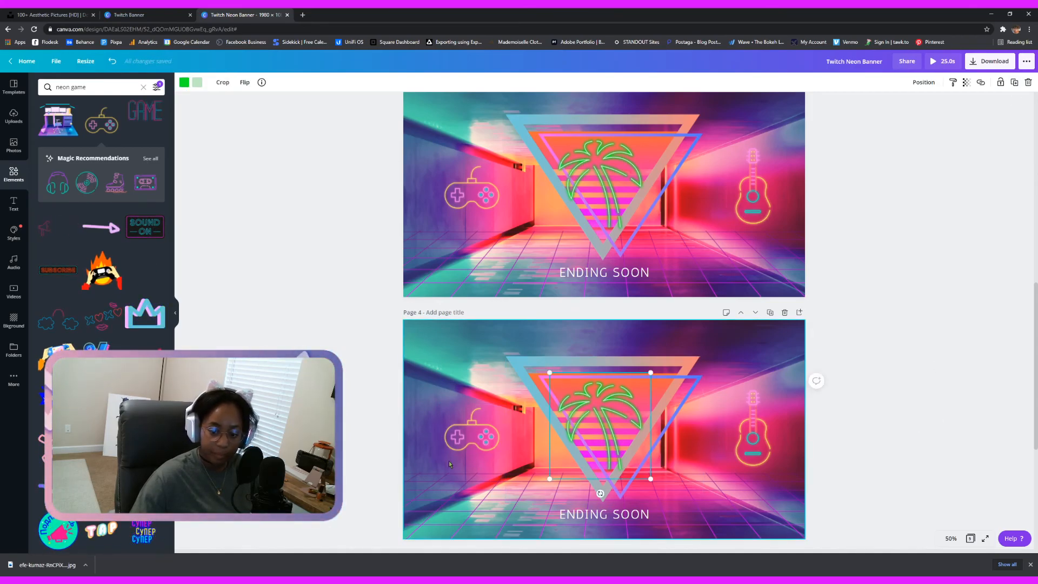
Delete the guitar from page 4 and move the palm tree out of the triangle onto the game controller
{"action": "left_click", "coordinate": [759, 450]}
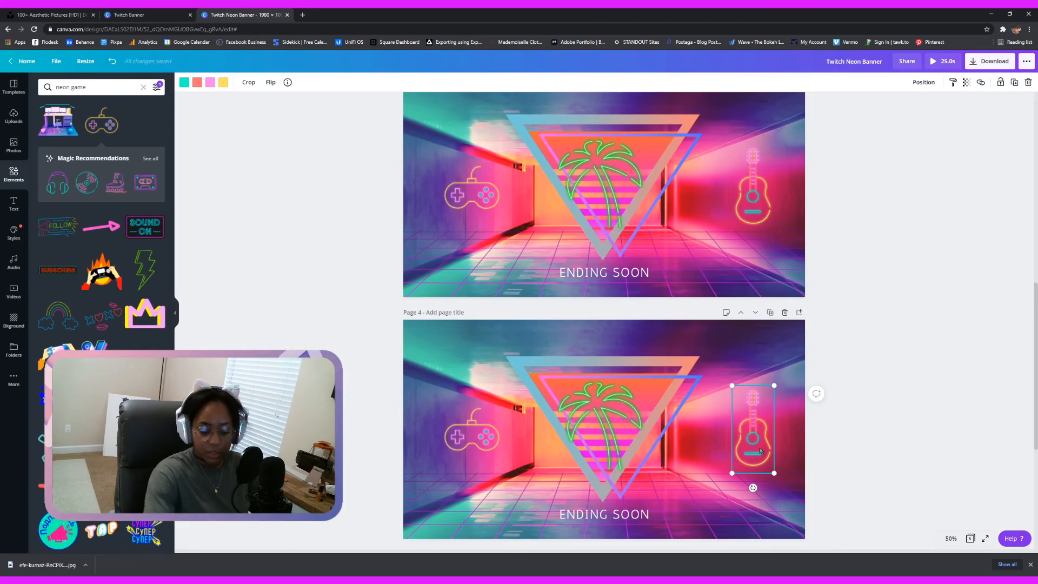
{"action": "key", "text": "Delete"}
{"action": "left_click", "coordinate": [627, 431]}
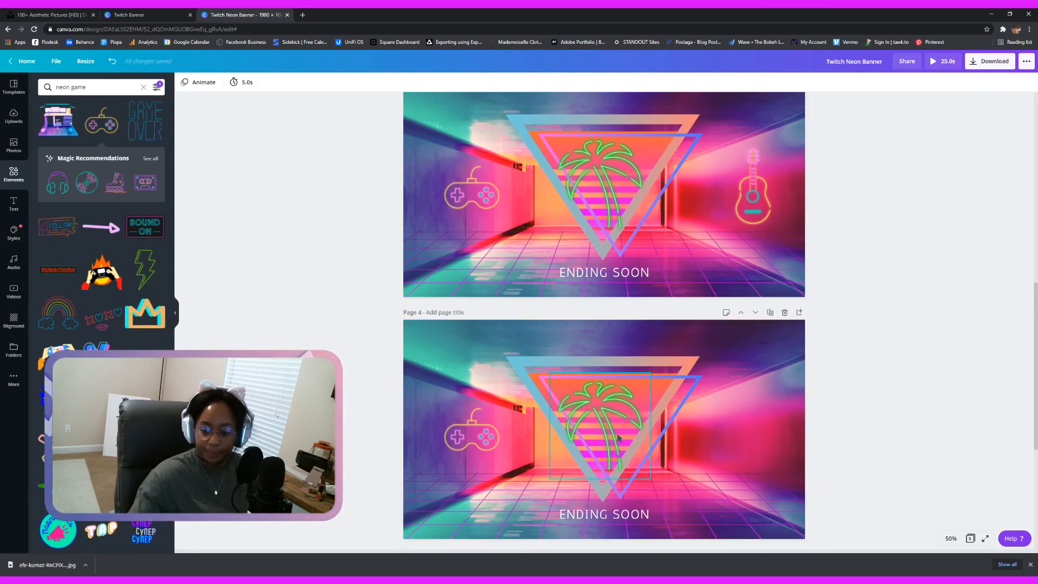
{"action": "left_click_drag", "start_coordinate": [600, 421], "coordinate": [507, 459]}
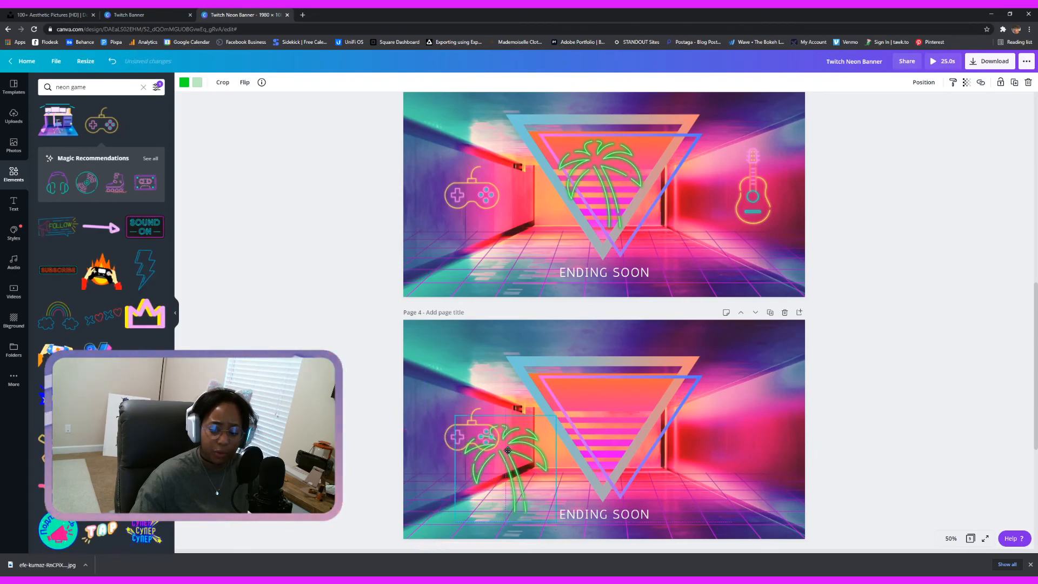
Unlock the triangle graphic on page 4
{"action": "left_click", "coordinate": [672, 418]}
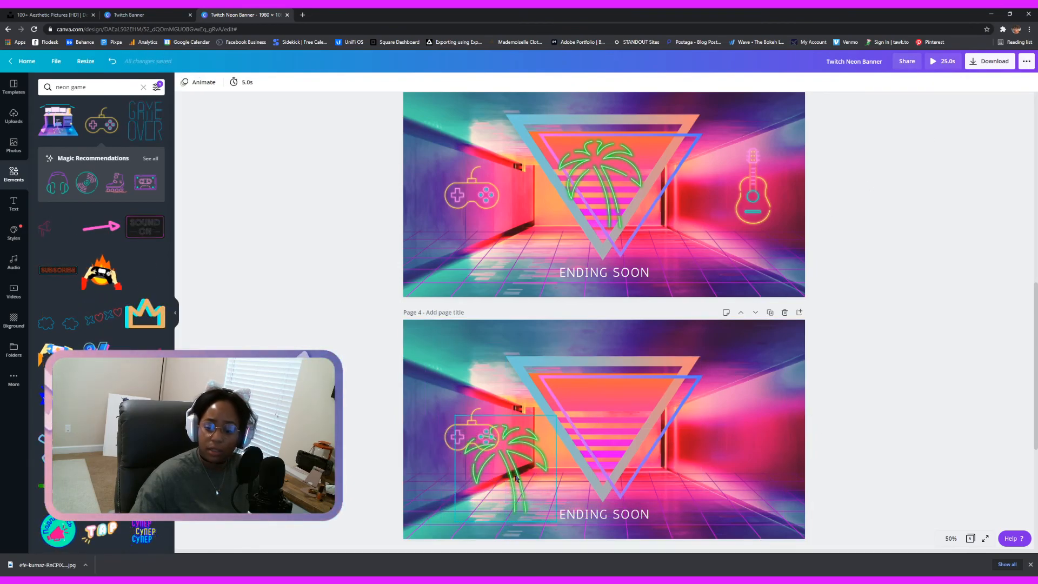
{"action": "left_click", "coordinate": [638, 421]}
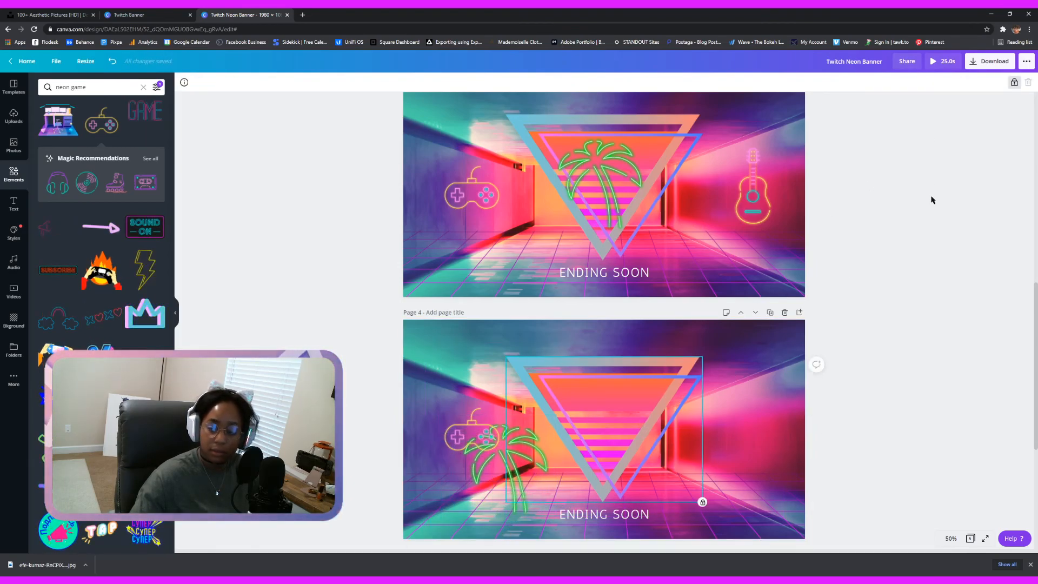
{"action": "left_click", "coordinate": [1014, 82]}
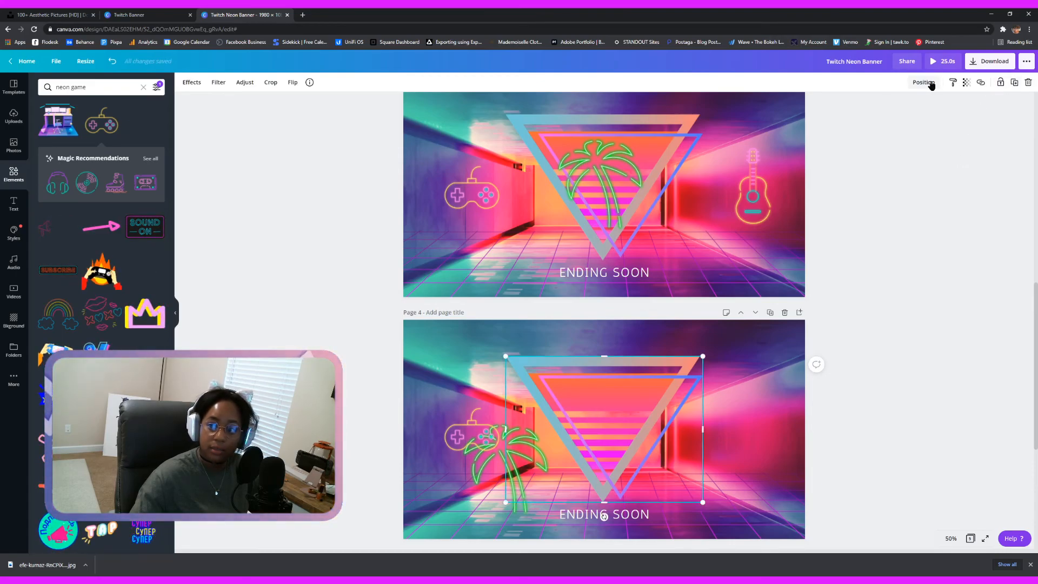
{"action": "left_click", "coordinate": [1001, 82]}
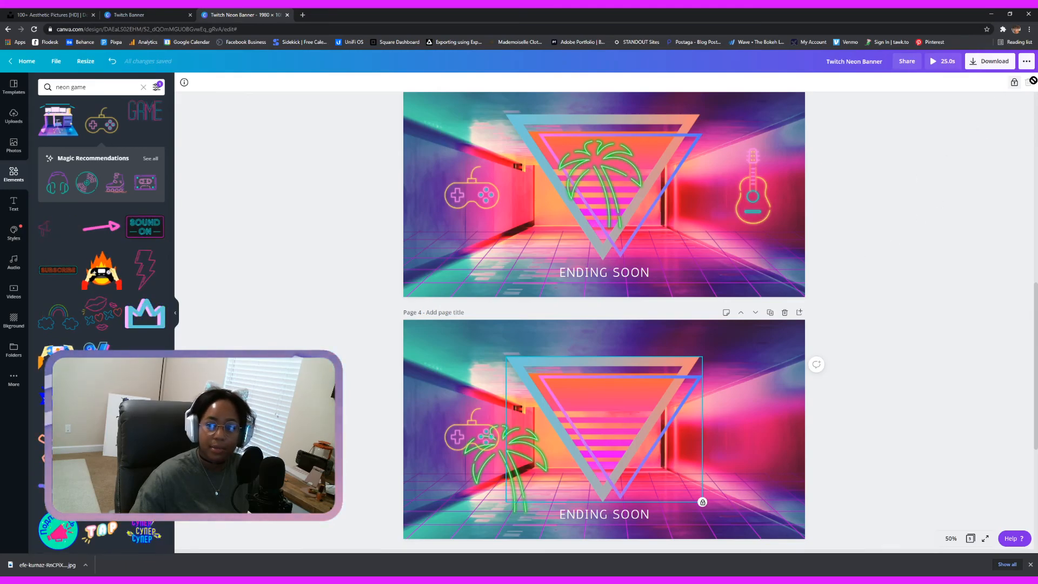
{"action": "left_click", "coordinate": [1014, 82]}
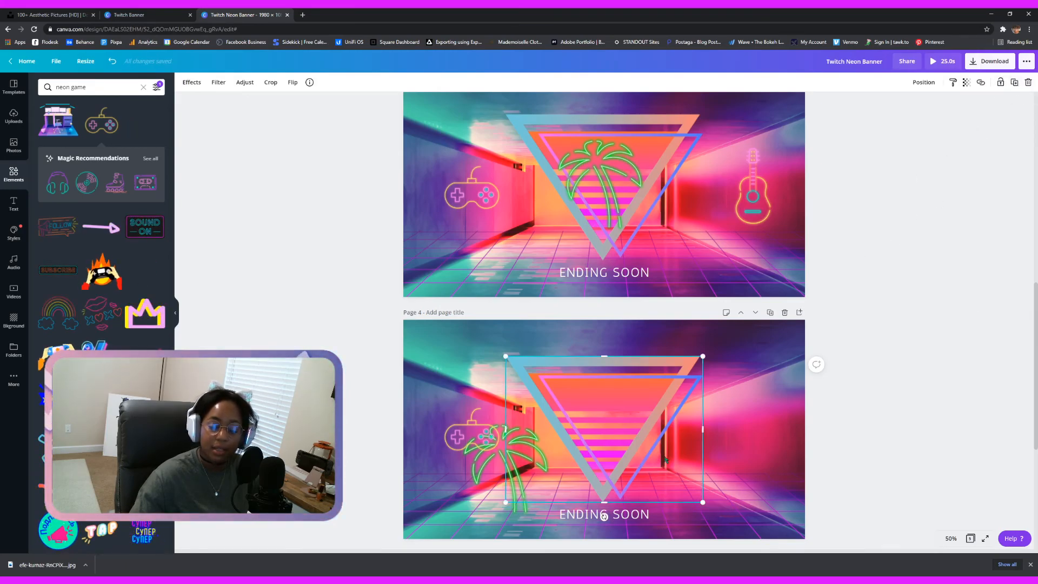
Move the triangle to the left side of page 4, with the palm tree inside it and the controller to its lower right
{"action": "left_click_drag", "start_coordinate": [478, 449], "coordinate": [751, 488]}
{"action": "left_click_drag", "start_coordinate": [545, 449], "coordinate": [789, 450]}
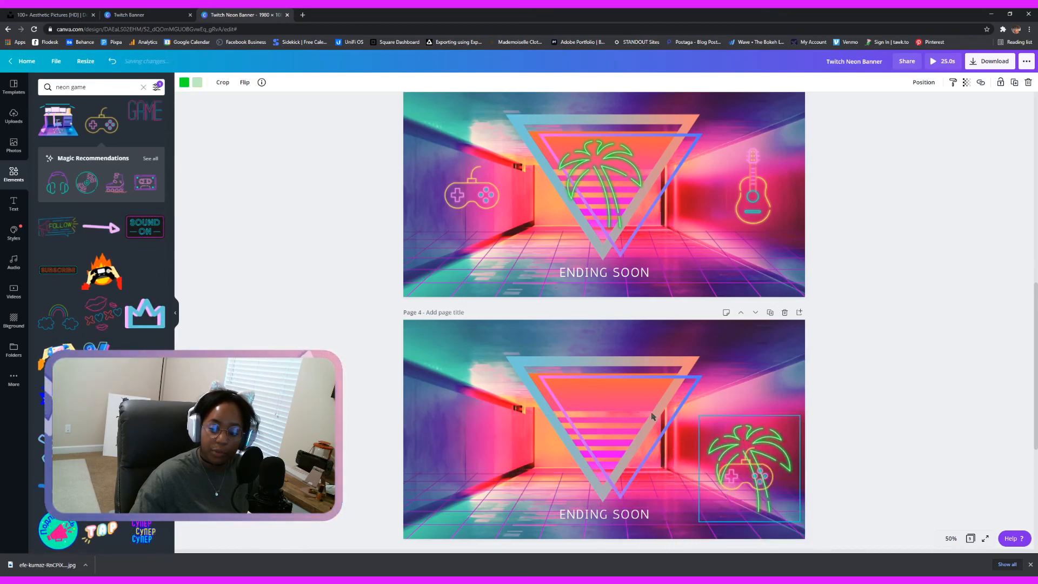
{"action": "left_click_drag", "start_coordinate": [604, 391], "coordinate": [523, 378]}
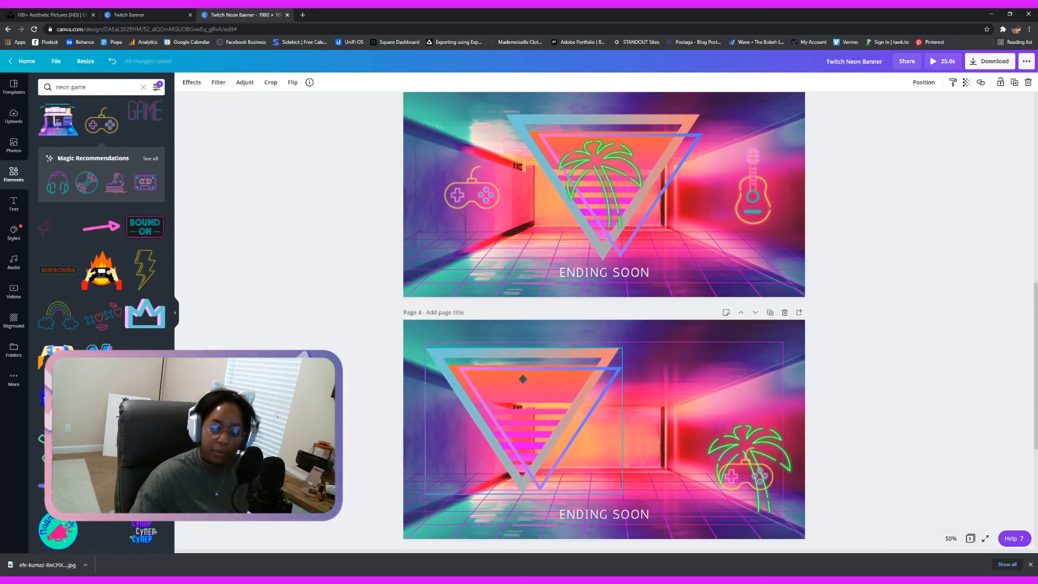
{"action": "left_click_drag", "start_coordinate": [742, 460], "coordinate": [632, 448]}
{"action": "left_click_drag", "start_coordinate": [762, 445], "coordinate": [514, 413]}
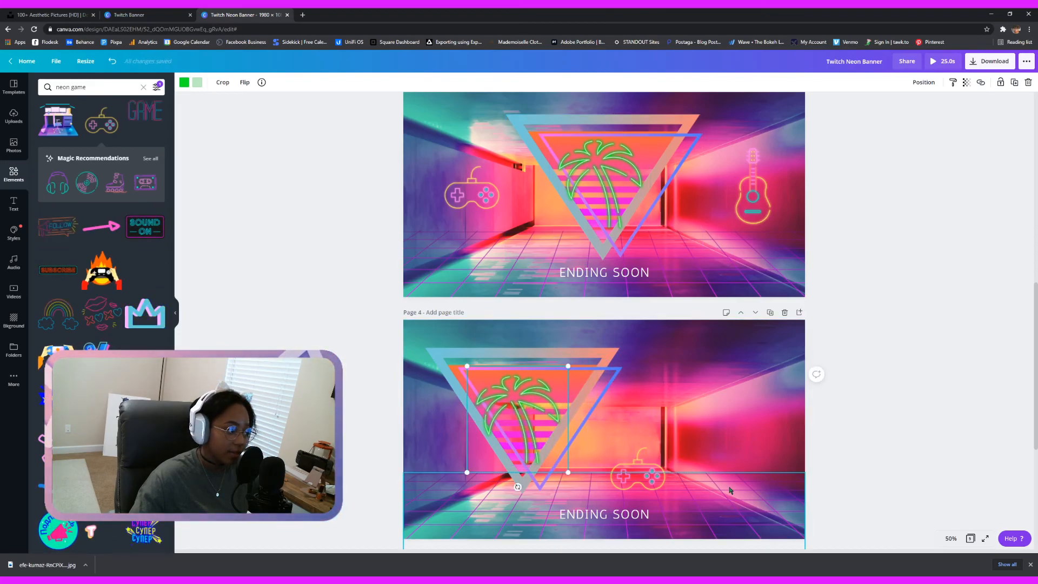
Unlock the "ENDING SOON" text on page 4
{"action": "left_click_drag", "start_coordinate": [698, 500], "coordinate": [602, 360]}
{"action": "left_click", "coordinate": [606, 518]}
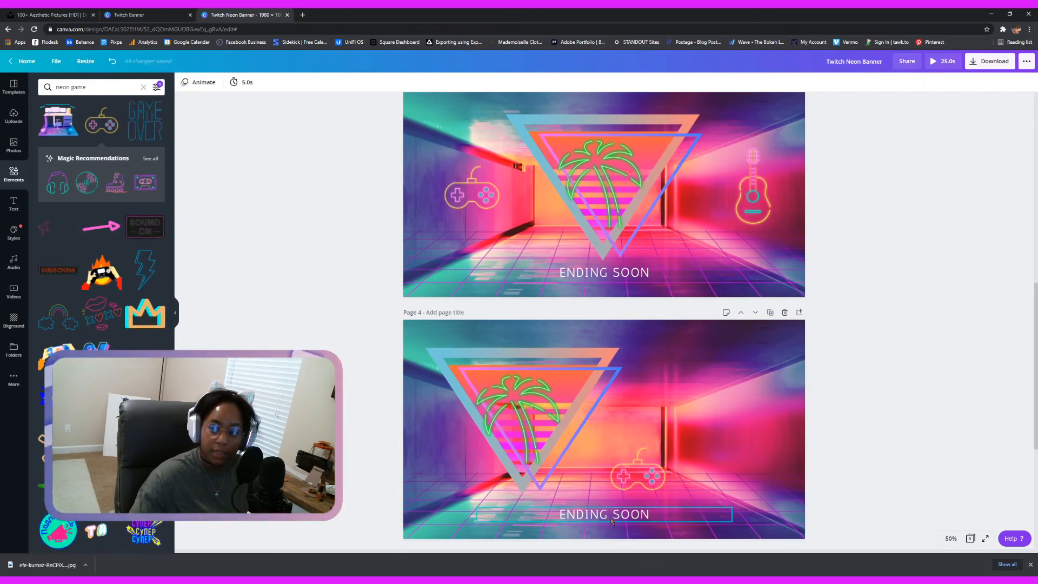
{"action": "left_click", "coordinate": [615, 518]}
{"action": "left_click", "coordinate": [1015, 84]}
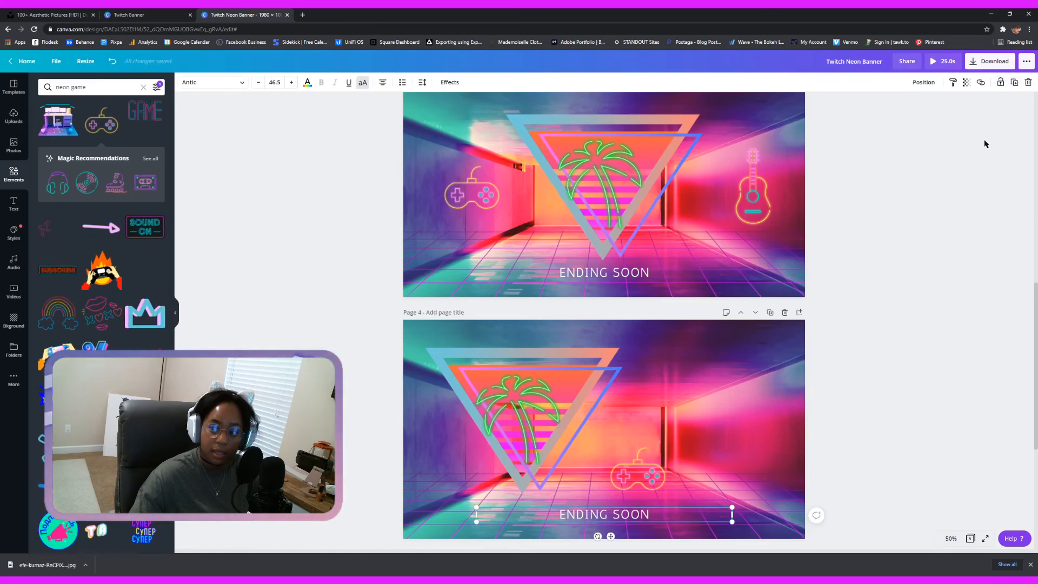
Narrow the "ENDING SOON" text box and place it at mid-height on the right side of page 4
{"action": "left_click_drag", "start_coordinate": [616, 503], "coordinate": [719, 389]}
{"action": "left_click_drag", "start_coordinate": [851, 387], "coordinate": [730, 384]}
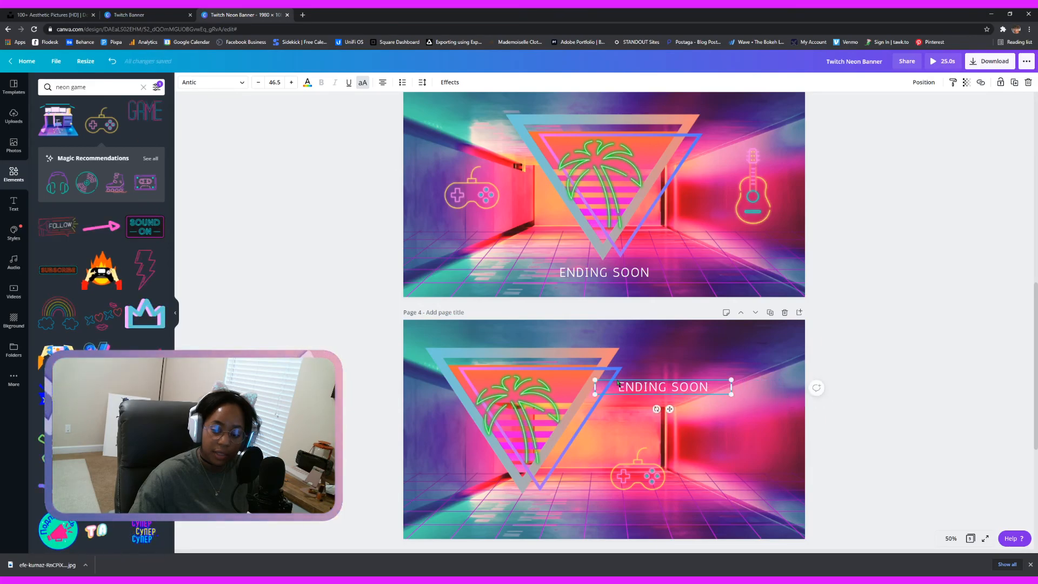
{"action": "left_click_drag", "start_coordinate": [671, 410], "coordinate": [728, 436]}
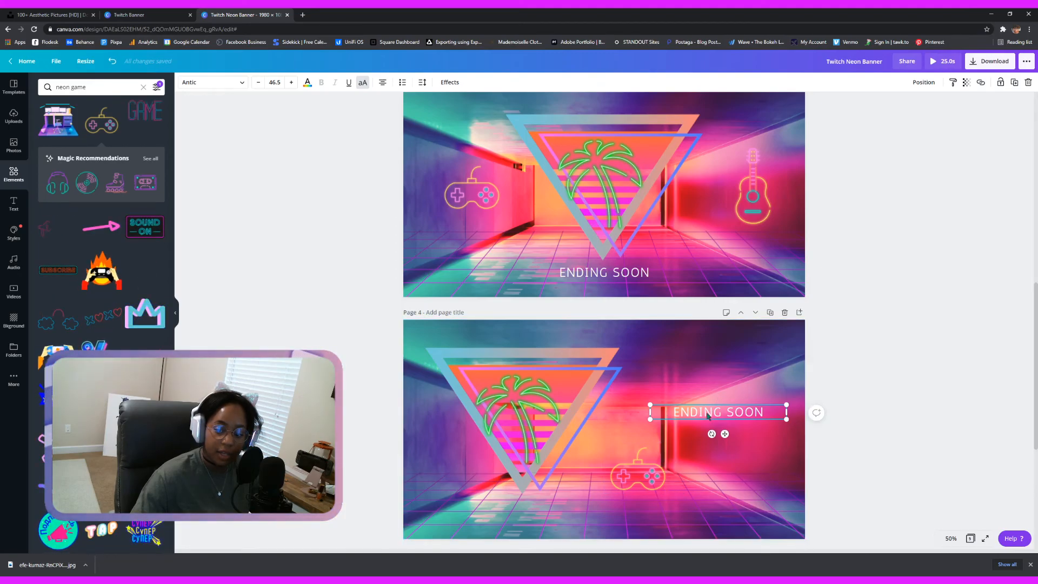
{"action": "left_click_drag", "start_coordinate": [708, 415], "coordinate": [714, 368]}
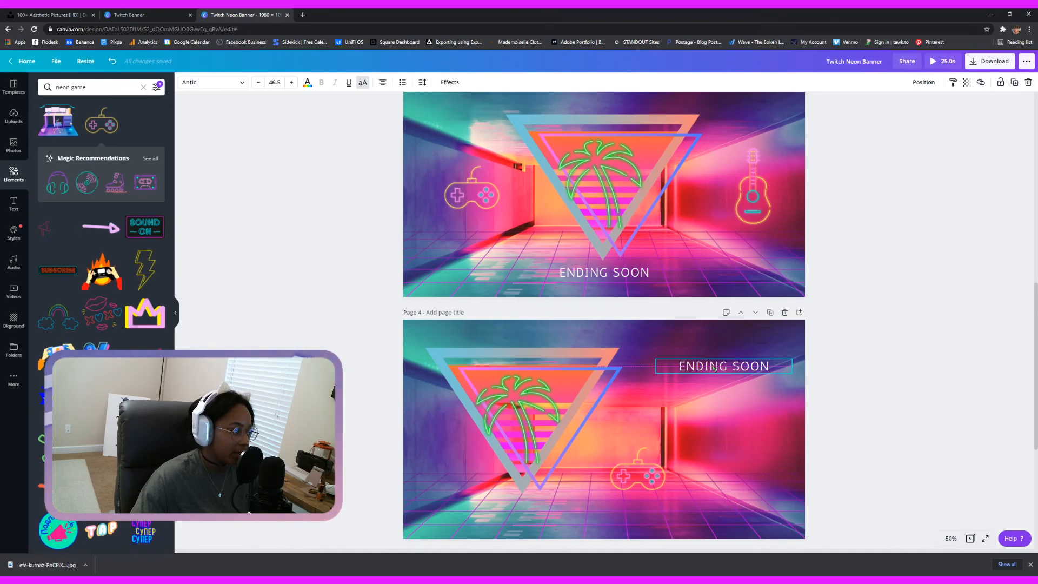
{"action": "left_click_drag", "start_coordinate": [714, 367], "coordinate": [714, 415]}
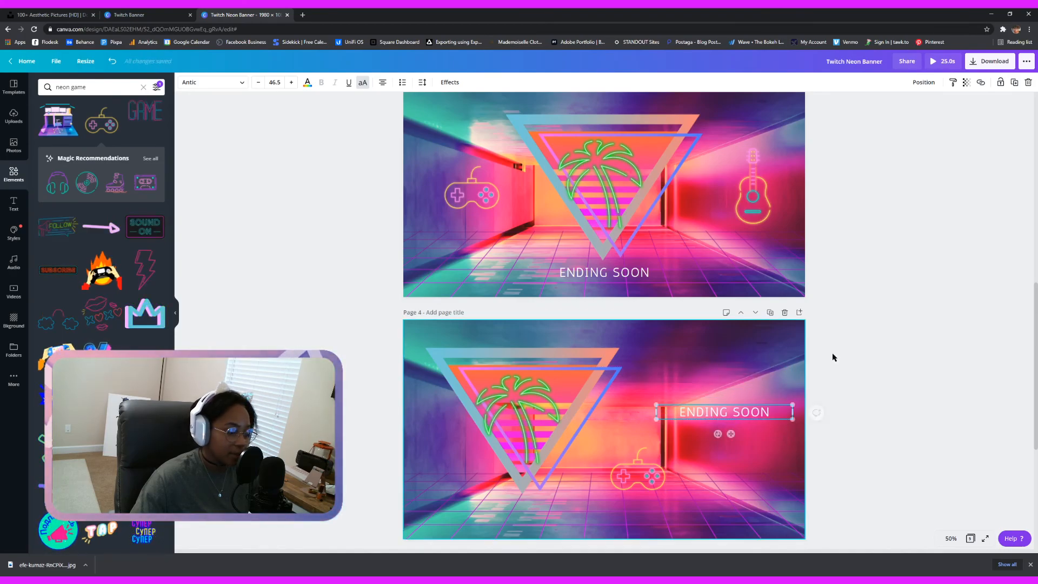
Stack two copies of the "ENDING SOON" text below the original on page 4 and place the game controller above them
{"action": "left_click", "coordinate": [1014, 84]}
{"action": "left_click_drag", "start_coordinate": [739, 418], "coordinate": [739, 440]}
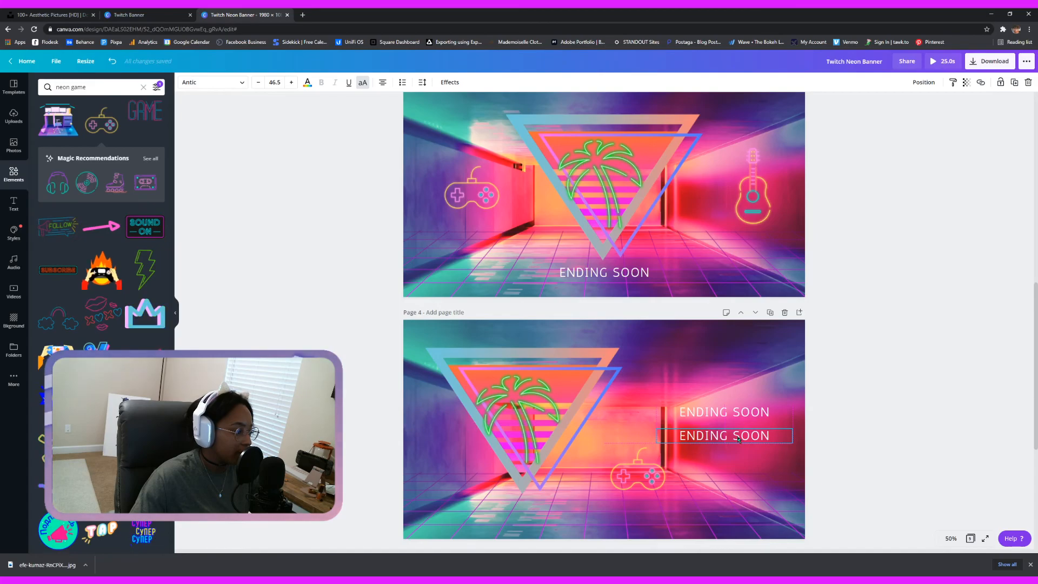
{"action": "left_click", "coordinate": [1014, 84]}
{"action": "left_click_drag", "start_coordinate": [744, 441], "coordinate": [738, 459]}
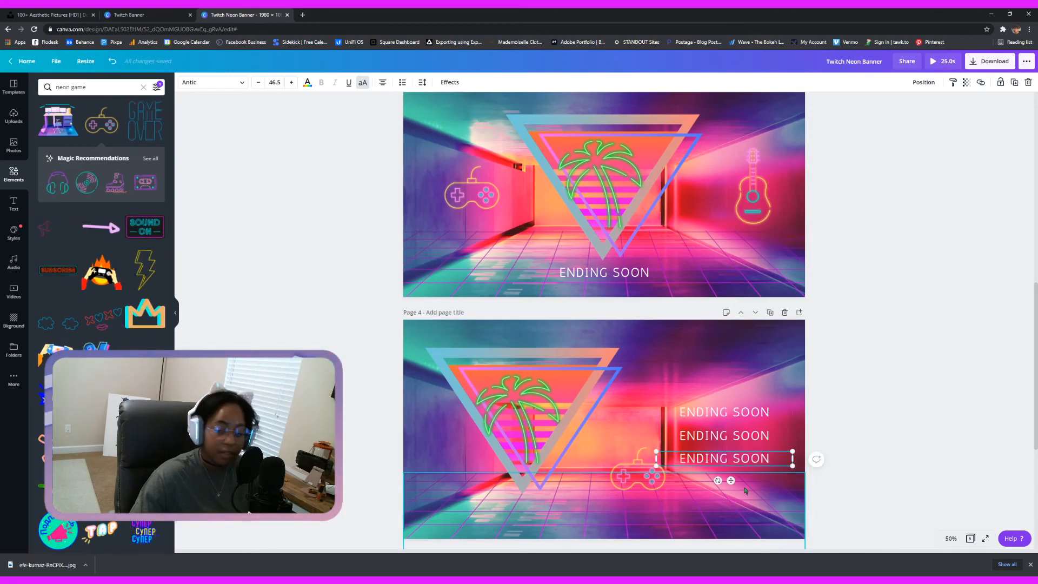
{"action": "left_click_drag", "start_coordinate": [653, 478], "coordinate": [727, 384]}
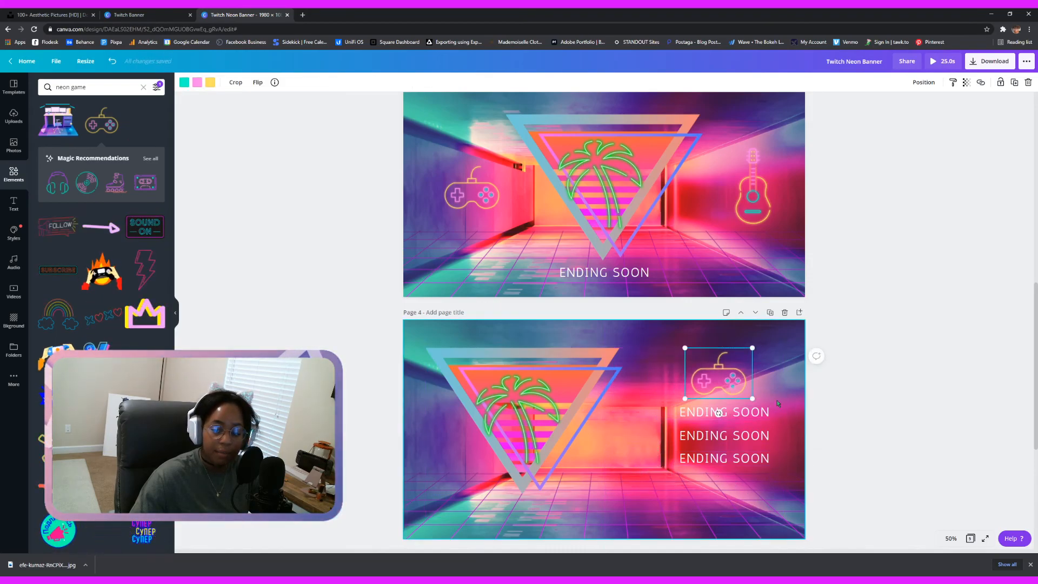
{"action": "left_click", "coordinate": [855, 408]}
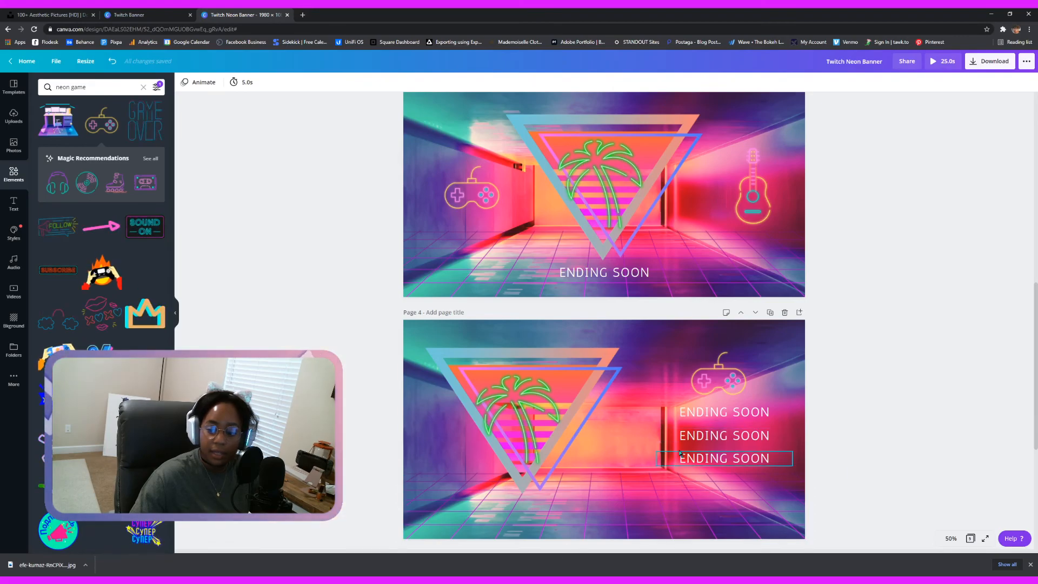
Replace the first "ENDING SOON" line beneath the controller on page 4 with "YOUR HANDLE"
{"action": "left_click", "coordinate": [732, 416]}
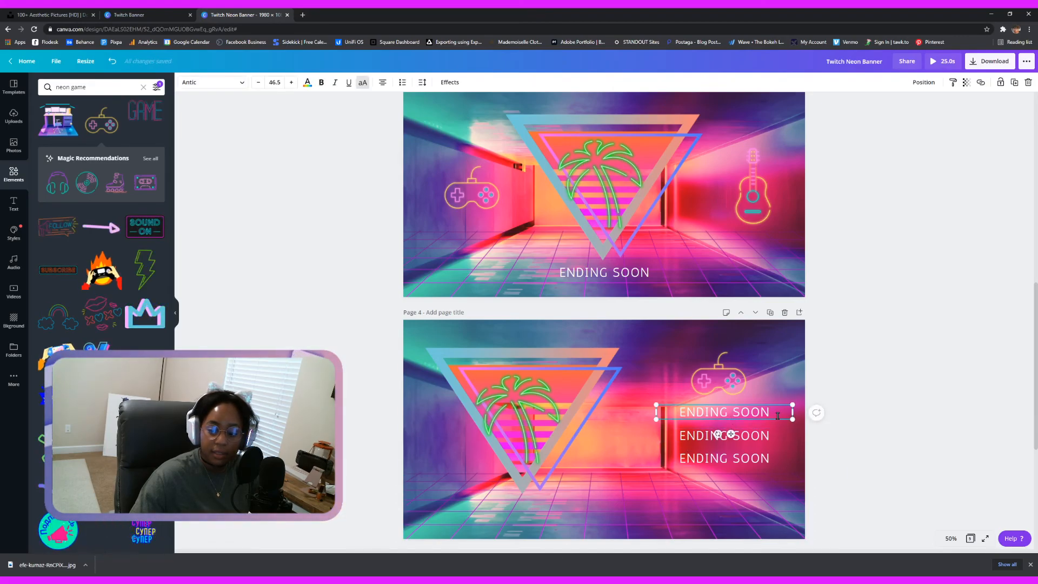
{"action": "left_click_drag", "start_coordinate": [790, 412], "coordinate": [660, 417]}
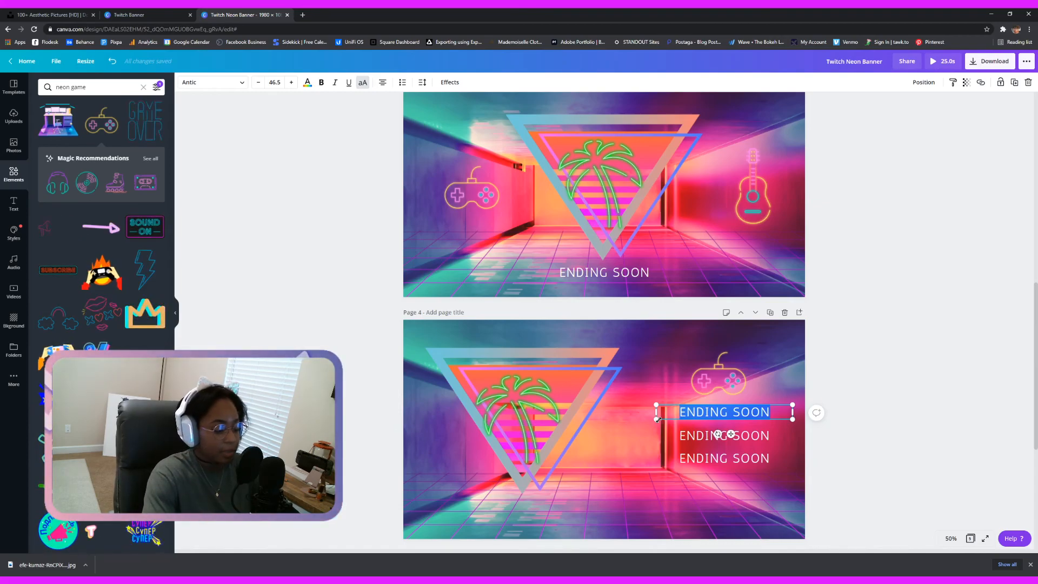
{"action": "type", "text": "Y"}
{"action": "type", "text": "OU5R"}
{"action": "type", "text": " HQ"}
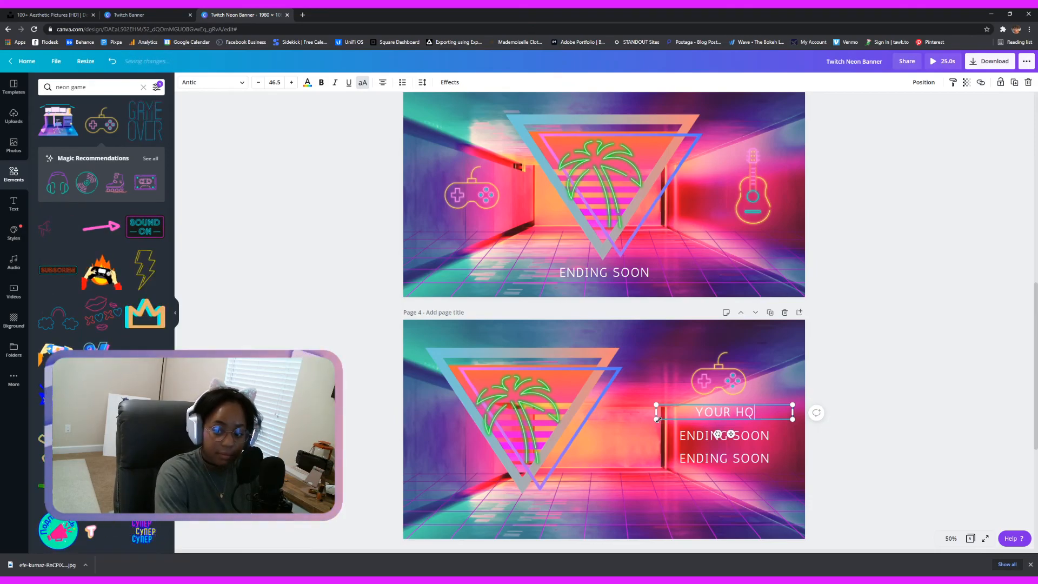
{"action": "type", "text": "ANANDL"}
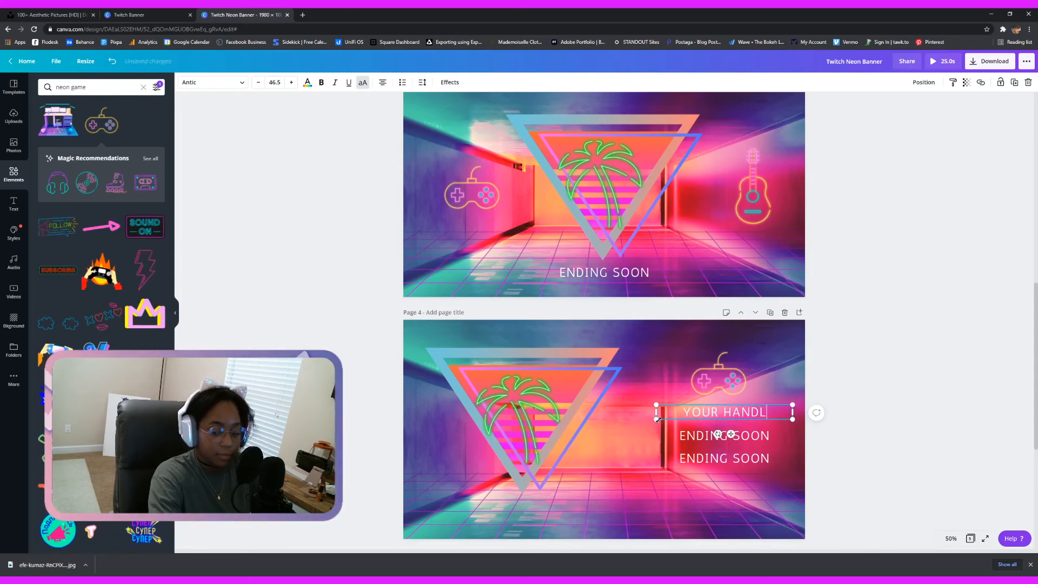
{"action": "type", "text": "WE"}
Replace the second "ENDING SOON" line on page 4 with new text starting with "Y"
{"action": "left_click", "coordinate": [772, 438]}
{"action": "left_click_drag", "start_coordinate": [772, 435], "coordinate": [668, 437]}
{"action": "type", "text": "Y"}
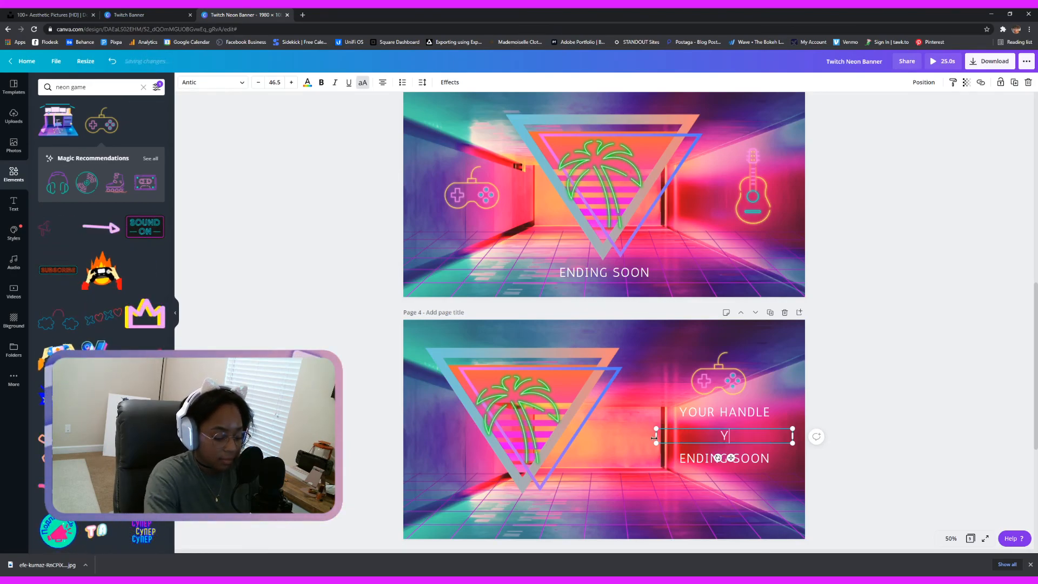
Replace the second and third text lines below the controller on page 4 with YOUR HANDLE placeholder text
{"action": "type", "text": "OUR HANLE"}
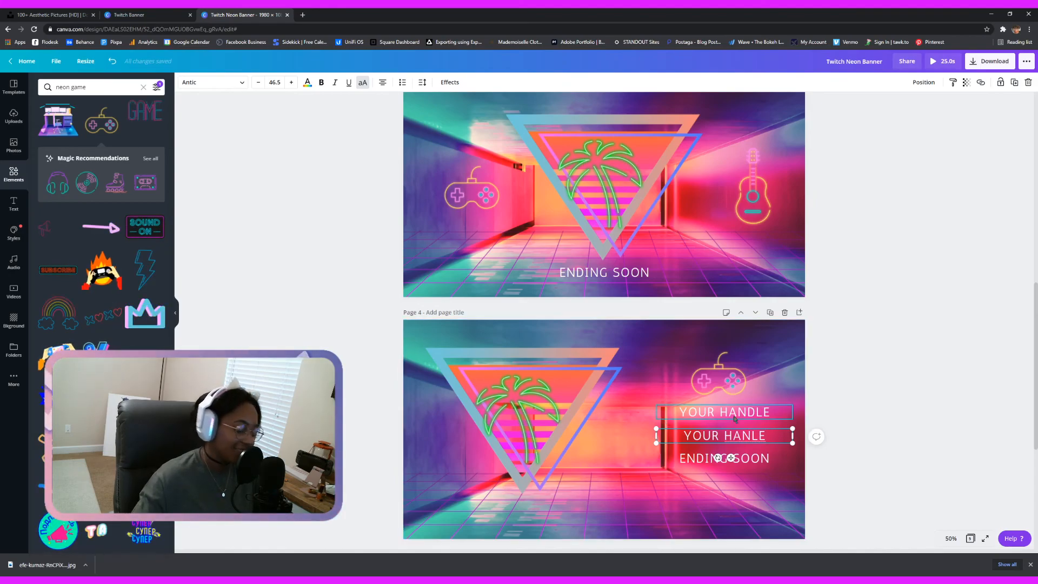
{"action": "left_click", "coordinate": [778, 461]}
{"action": "left_click_drag", "start_coordinate": [777, 458], "coordinate": [654, 460]}
{"action": "type", "text": "YOUR HANDLE"}
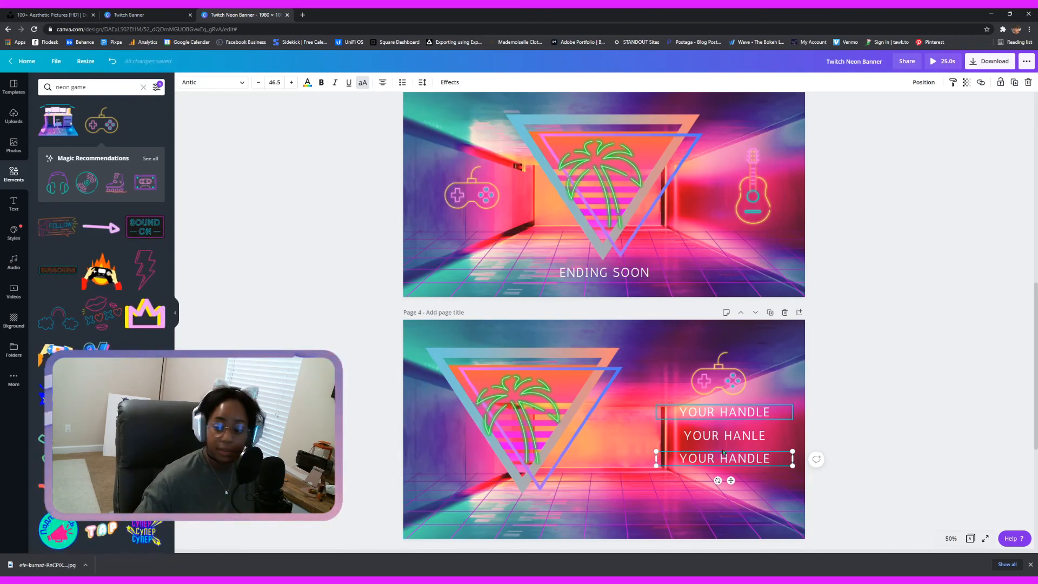
{"action": "left_click", "coordinate": [898, 476]}
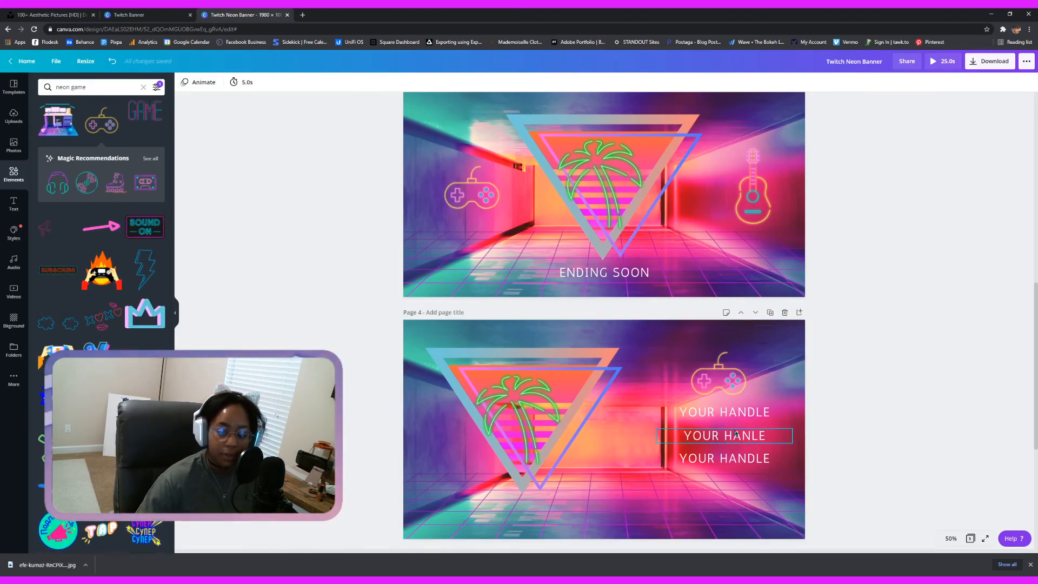
Correct the misspelled middle text line on page 4 to read YOUR HANDLE
{"action": "left_click", "coordinate": [708, 464]}
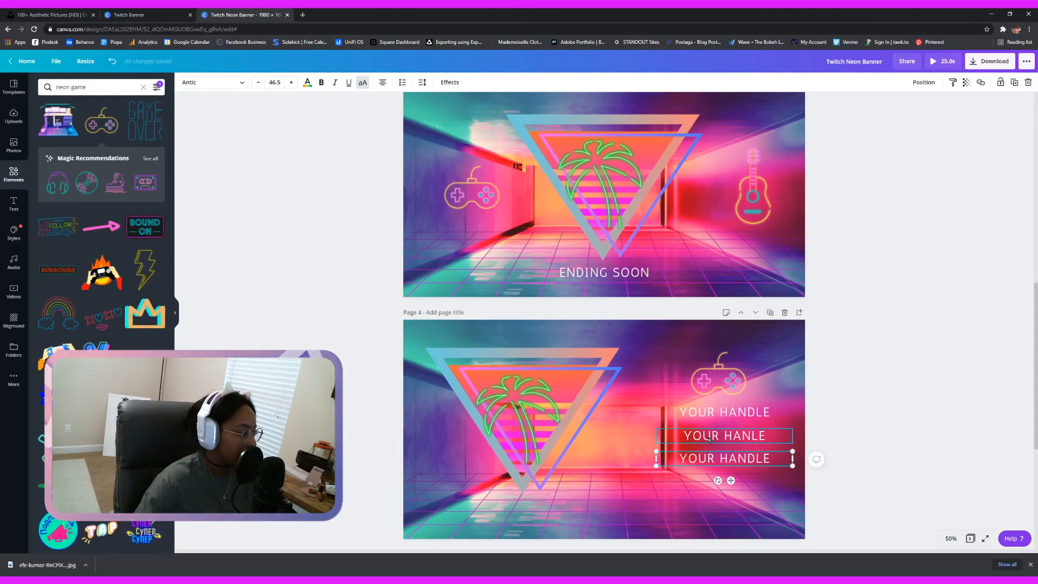
{"action": "left_click_drag", "start_coordinate": [709, 438], "coordinate": [708, 439]}
{"action": "double_click", "coordinate": [744, 437]}
{"action": "left_click", "coordinate": [751, 436]}
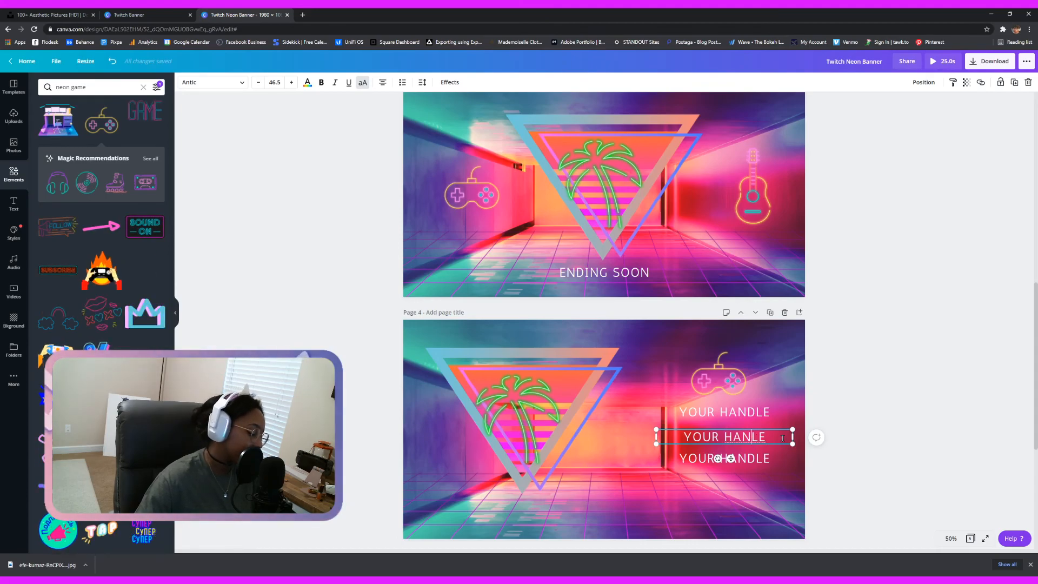
{"action": "type", "text": "D"}
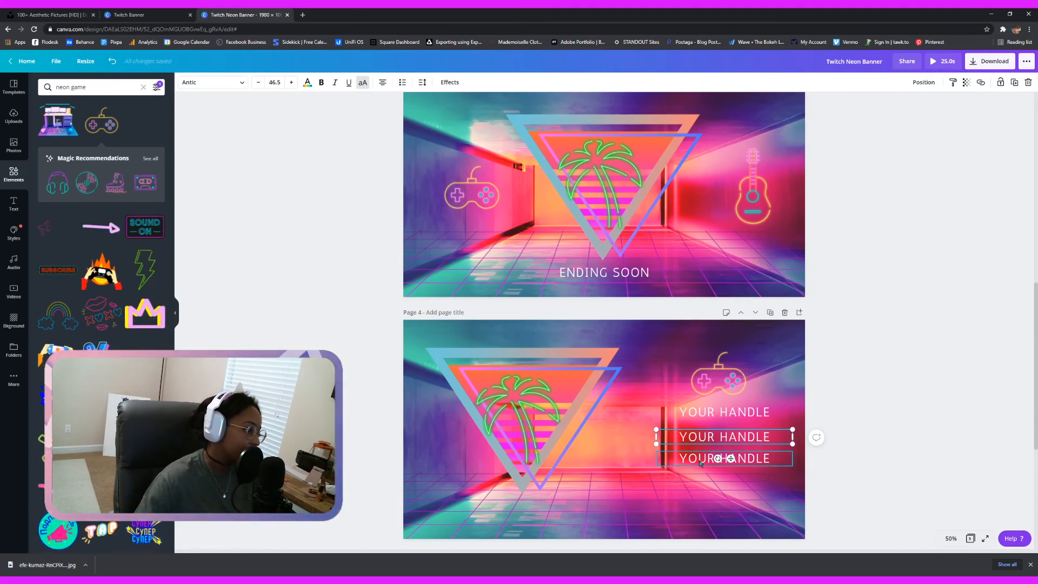
{"action": "left_click", "coordinate": [850, 498]}
Nudge the middle and bottom YOUR HANDLE lines on page 4 slightly left so their edges match
{"action": "left_click", "coordinate": [712, 439]}
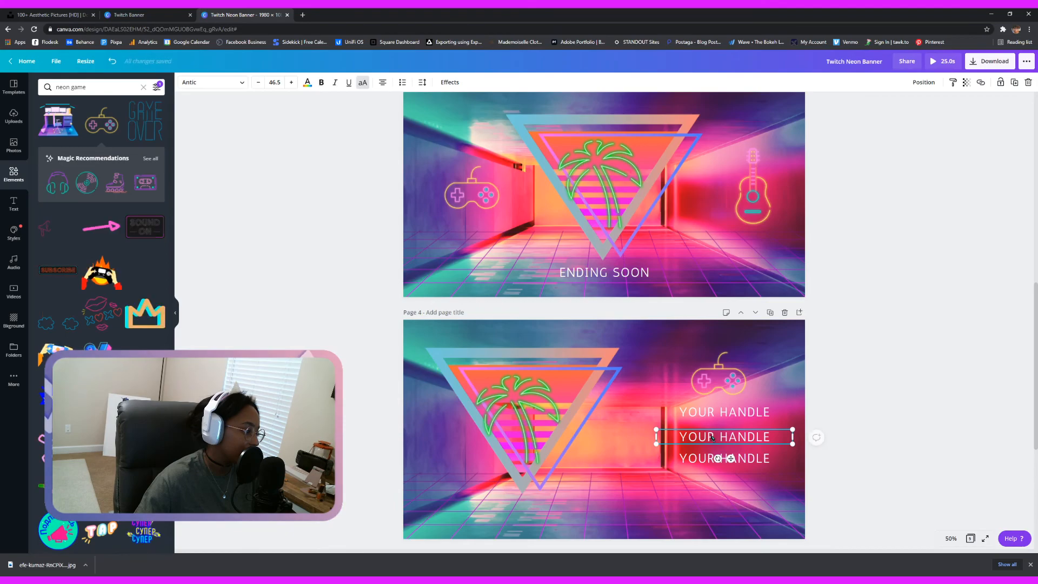
{"action": "left_click_drag", "start_coordinate": [711, 437], "coordinate": [710, 438]}
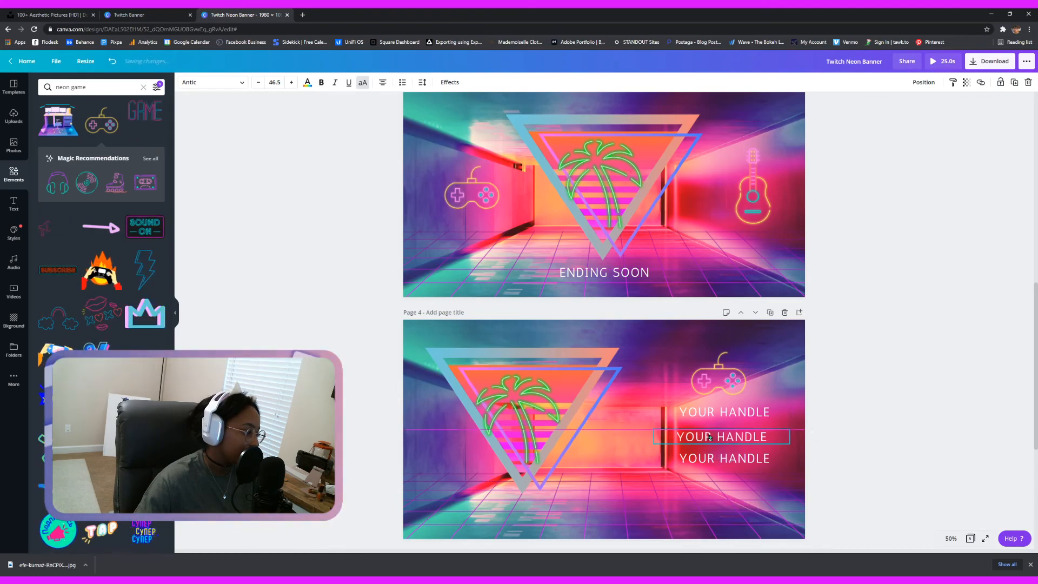
{"action": "left_click", "coordinate": [868, 444]}
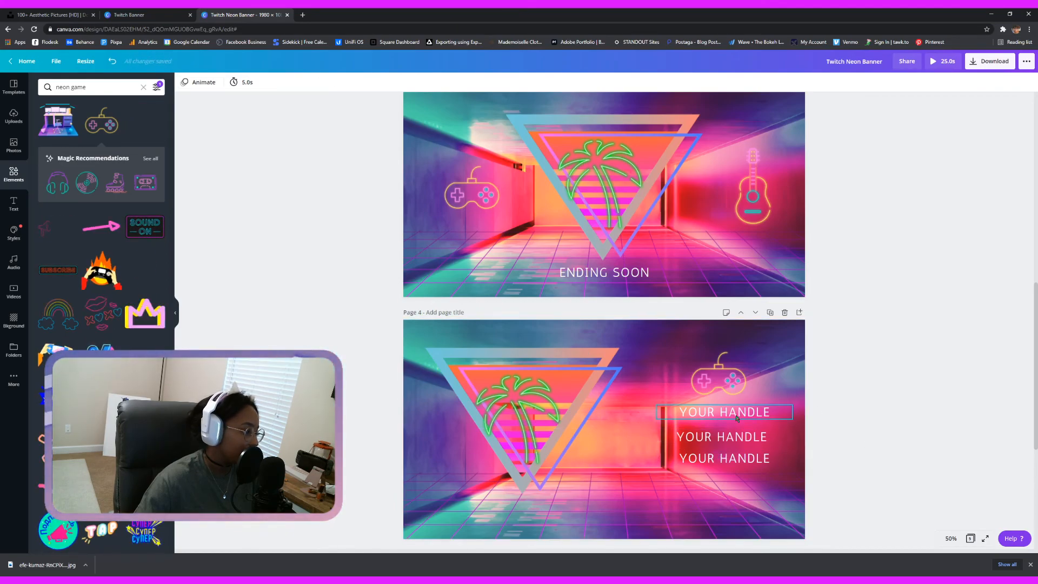
{"action": "left_click_drag", "start_coordinate": [705, 460], "coordinate": [702, 460]}
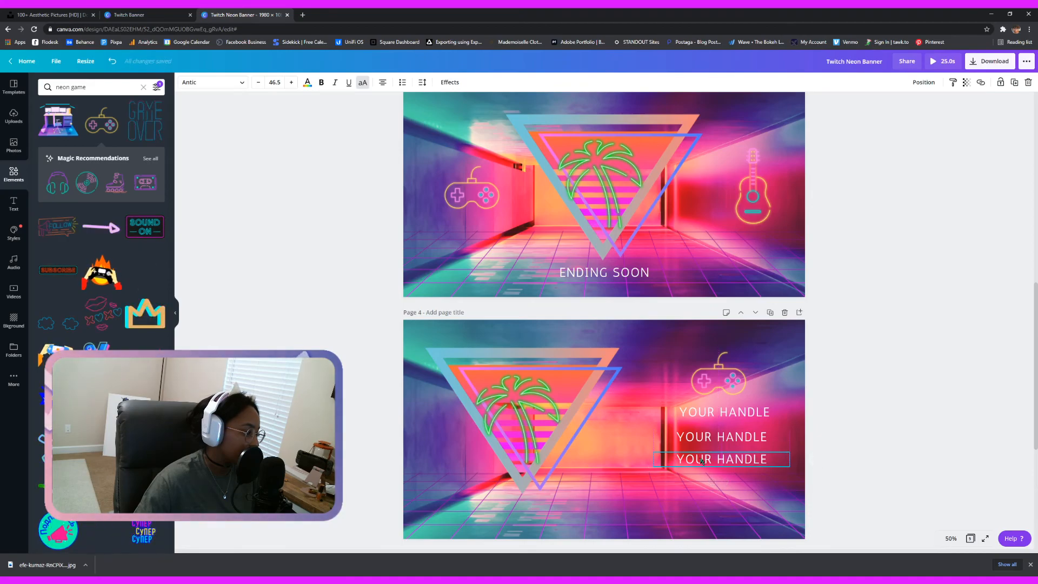
{"action": "left_click", "coordinate": [869, 430]}
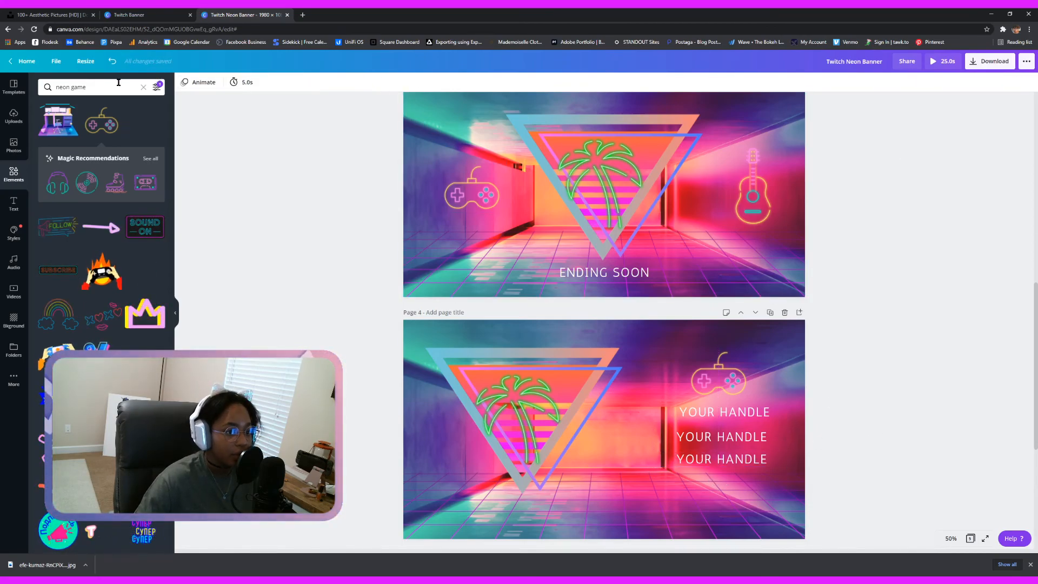
Search the elements for facebook, add the outlined Facebook icon to page 4 and shrink it to a small size
{"action": "left_click", "coordinate": [92, 87]}
{"action": "type", "text": "face"}
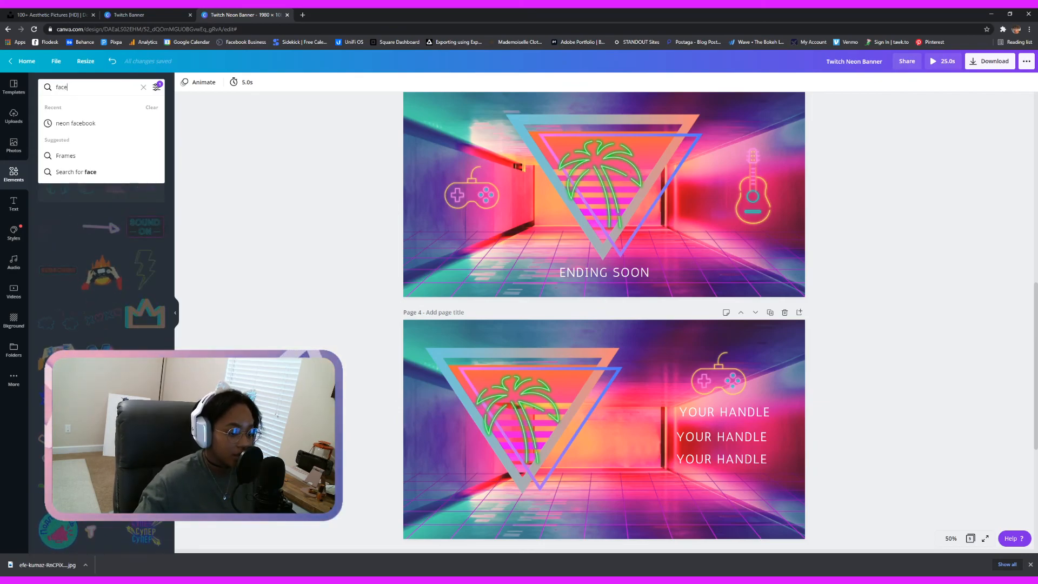
{"action": "type", "text": "book"}
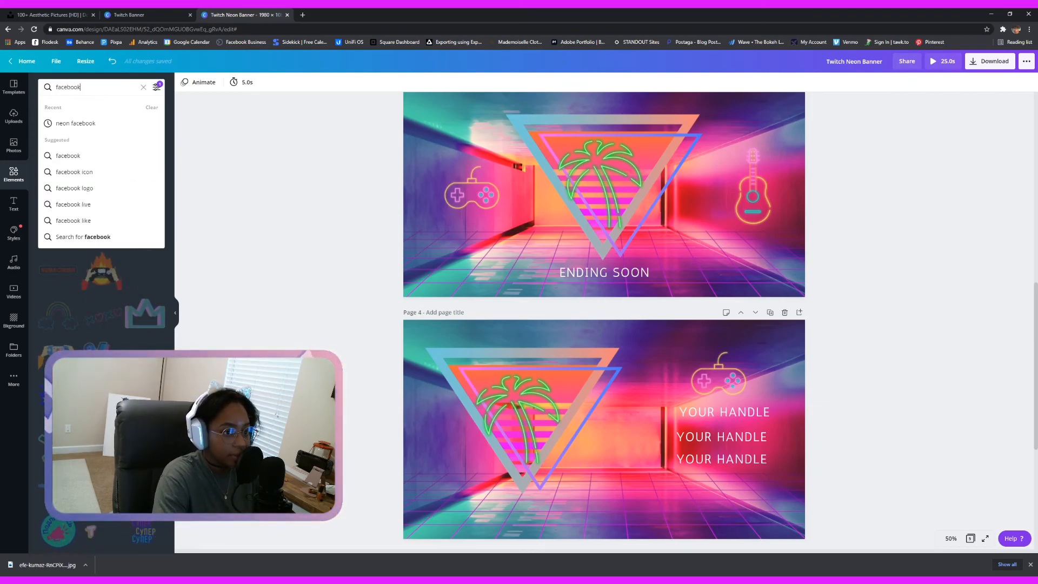
{"action": "key", "text": "Return"}
{"action": "scroll", "coordinate": [102, 324], "scroll_direction": "down", "scroll_amount": 3}
{"action": "scroll", "coordinate": [102, 403], "scroll_direction": "down", "scroll_amount": 3}
{"action": "scroll", "coordinate": [101, 403], "scroll_direction": "up", "scroll_amount": 6}
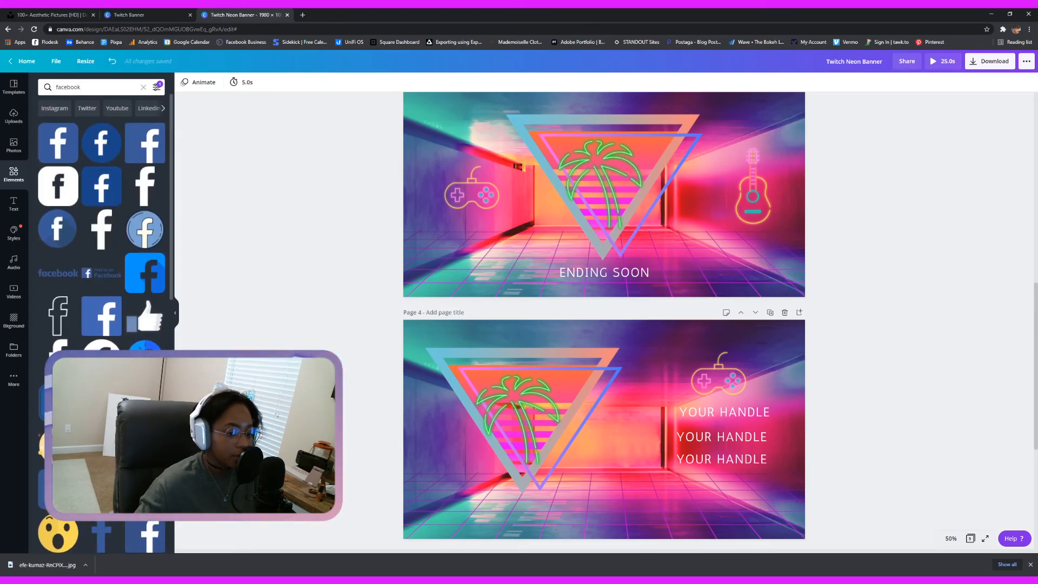
{"action": "left_click", "coordinate": [57, 316]}
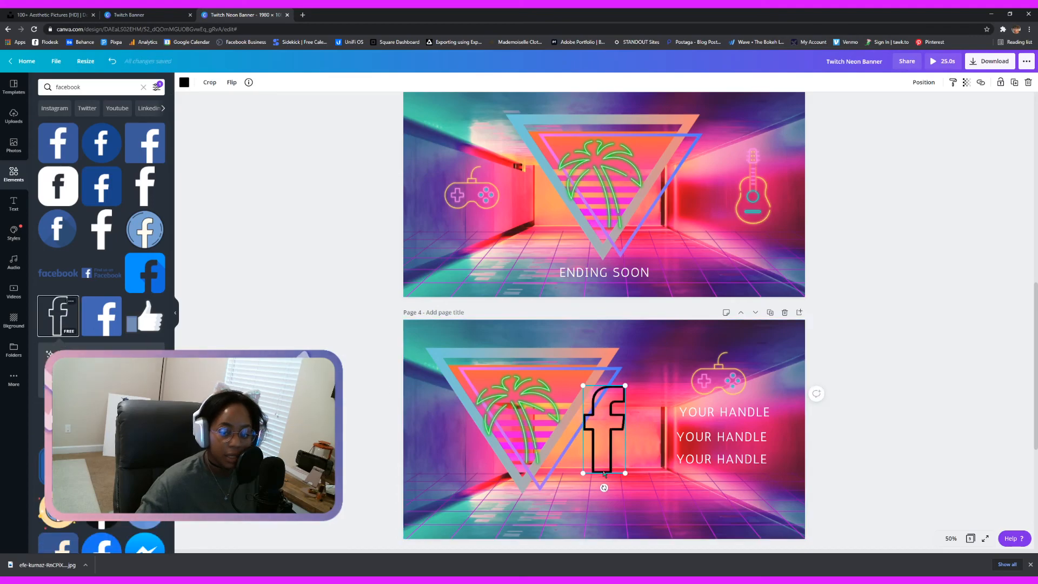
{"action": "left_click_drag", "start_coordinate": [599, 460], "coordinate": [617, 420]}
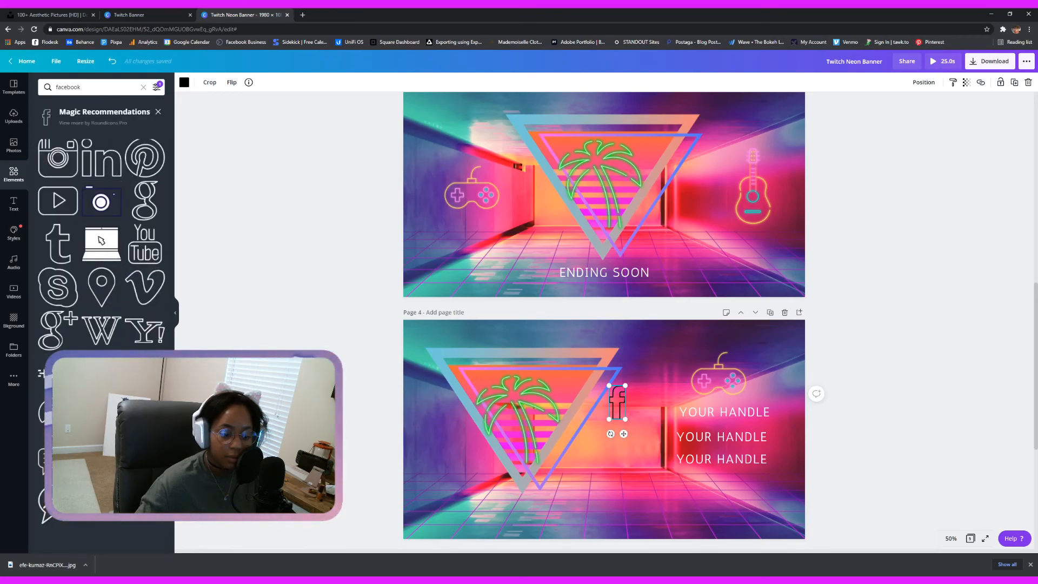
Add the outlined Snapchat icon to page 4, shrink it and place it beside the middle handle line
{"action": "left_click", "coordinate": [101, 461]}
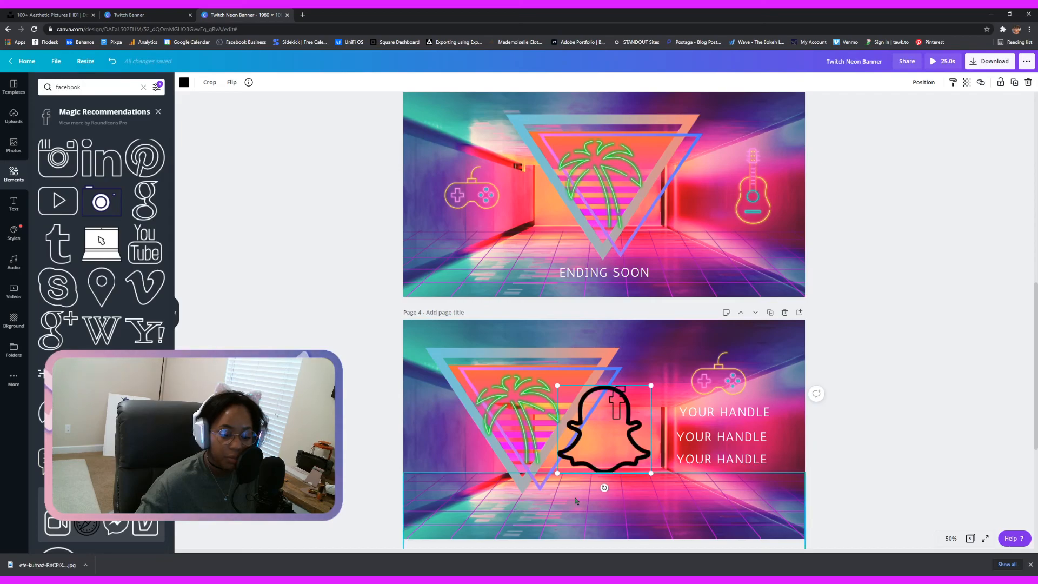
{"action": "left_click_drag", "start_coordinate": [558, 473], "coordinate": [659, 440]}
{"action": "left_click_drag", "start_coordinate": [615, 396], "coordinate": [644, 392]}
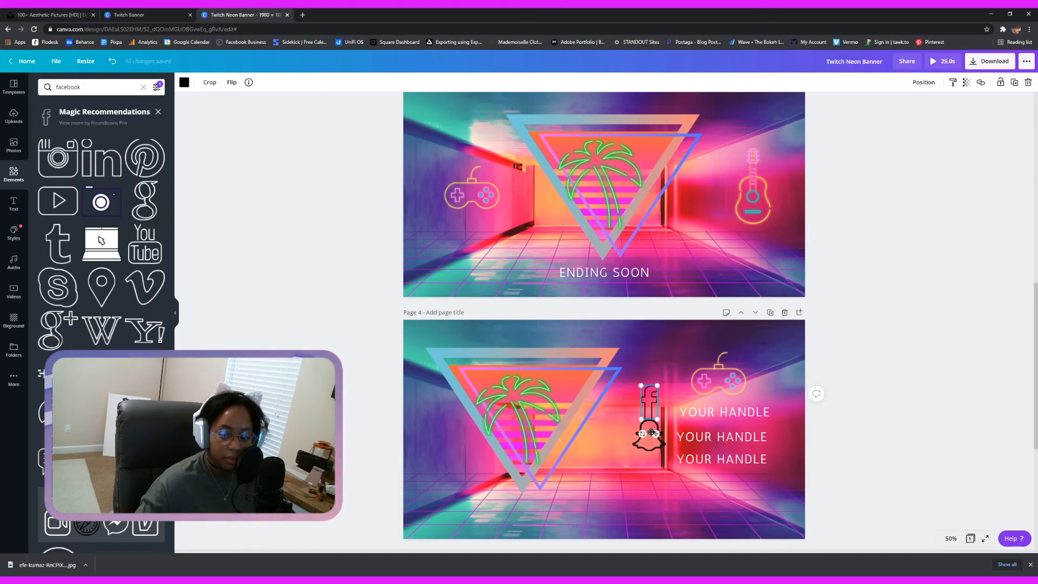
{"action": "left_click", "coordinate": [636, 448]}
{"action": "left_click_drag", "start_coordinate": [633, 449], "coordinate": [644, 417]}
Replace the Facebook icon on page 4 with a small outlined Instagram icon beside the top handle line
{"action": "left_click", "coordinate": [649, 403]}
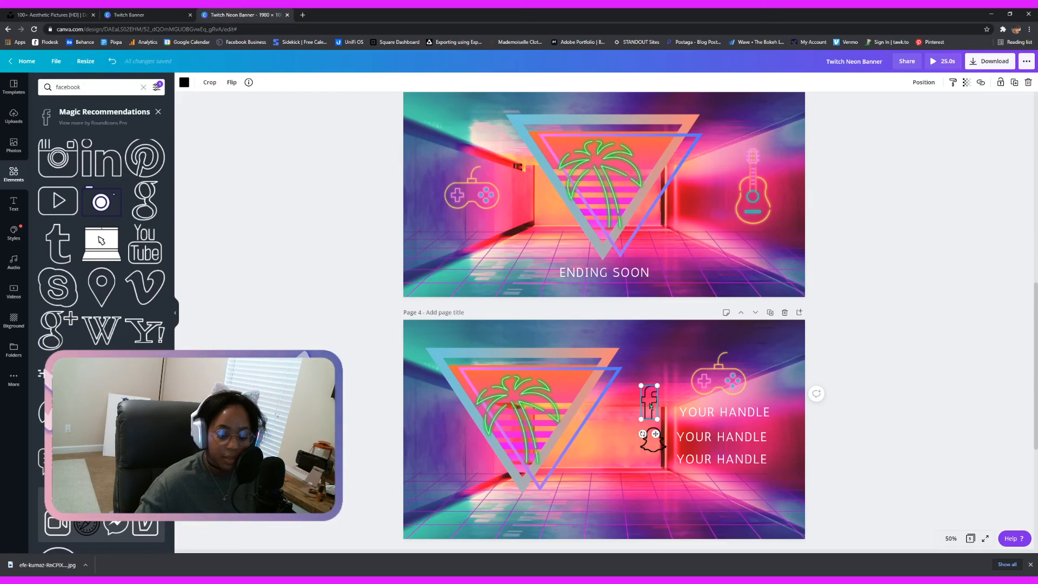
{"action": "key", "text": "Delete"}
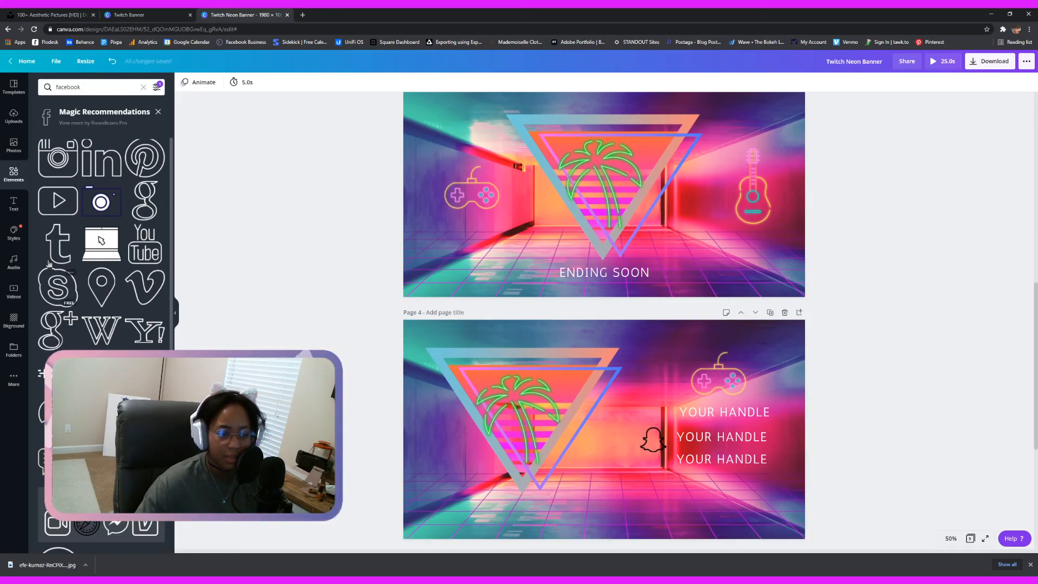
{"action": "left_click", "coordinate": [54, 158]}
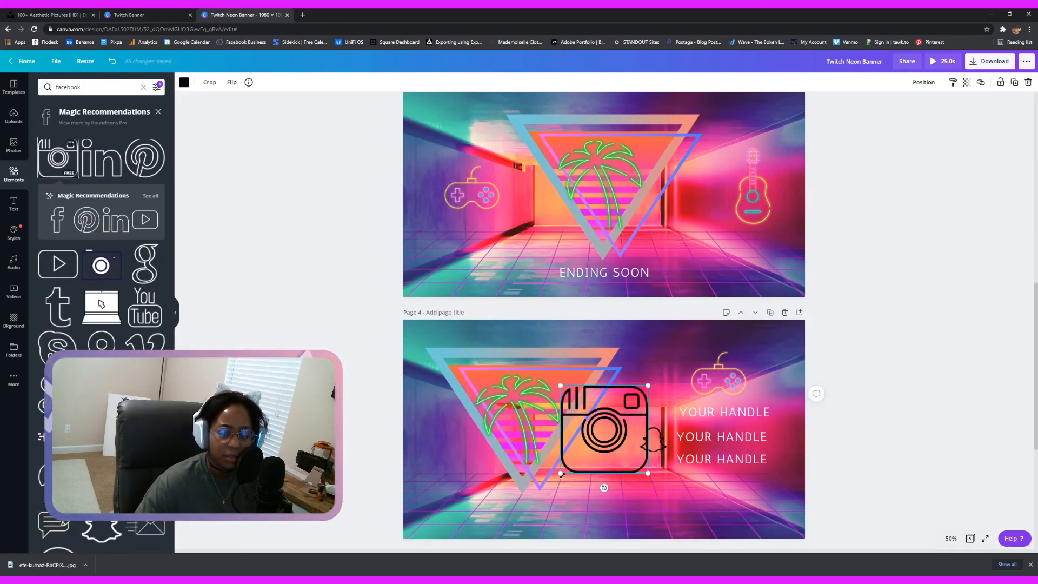
{"action": "left_click_drag", "start_coordinate": [582, 456], "coordinate": [649, 405]}
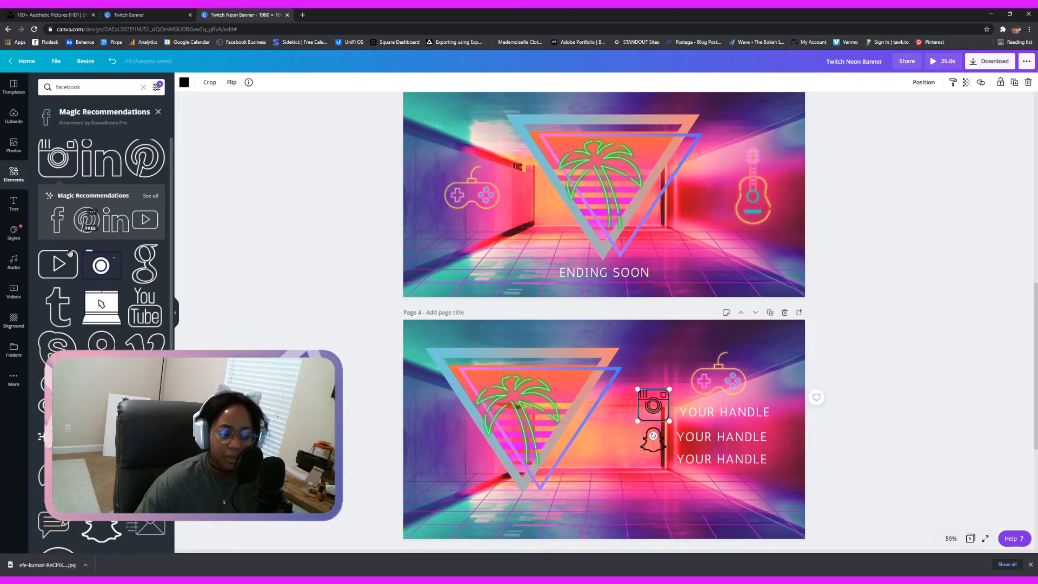
Add the outlined video play-button icon to page 4, reduce its size and place it beside the bottom handle line
{"action": "left_click", "coordinate": [68, 275]}
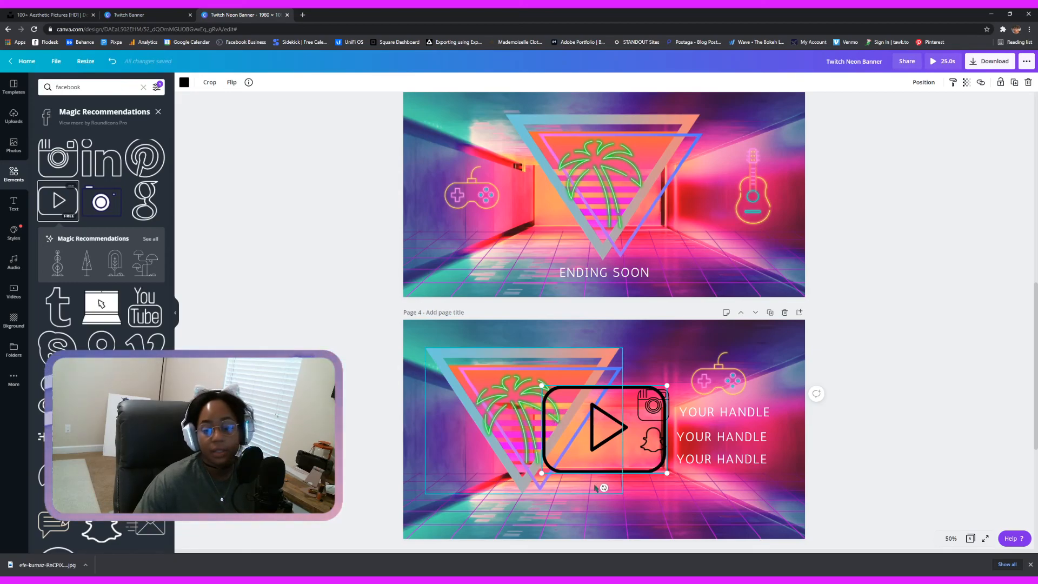
{"action": "left_click_drag", "start_coordinate": [552, 468], "coordinate": [663, 469]}
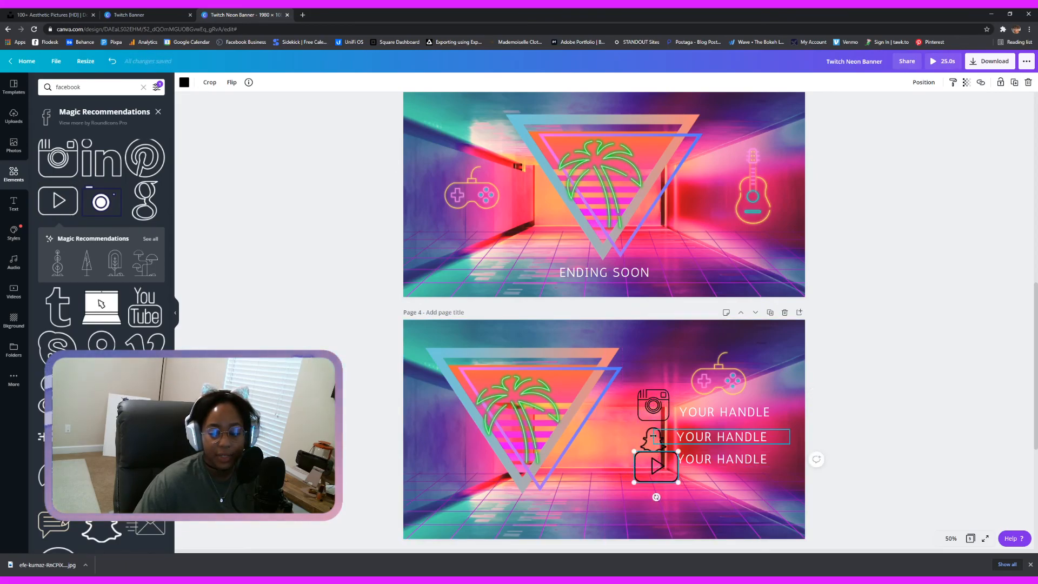
{"action": "left_click", "coordinate": [722, 437]}
{"action": "left_click", "coordinate": [638, 444]}
{"action": "left_click", "coordinate": [654, 438]}
Shift the triangle graphic and the neon palm tree on page 4 slightly left, with the triangles a little lower
{"action": "left_click_drag", "start_coordinate": [600, 447], "coordinate": [609, 447]}
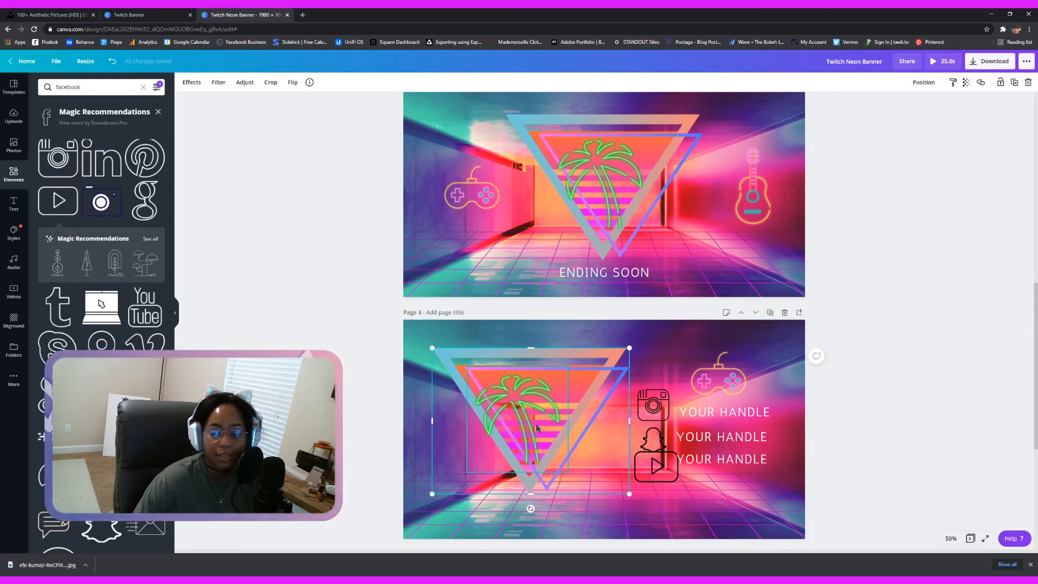
{"action": "left_click_drag", "start_coordinate": [560, 443], "coordinate": [565, 437]}
{"action": "left_click", "coordinate": [619, 359]}
{"action": "left_click_drag", "start_coordinate": [619, 359], "coordinate": [607, 361]}
{"action": "left_click_drag", "start_coordinate": [527, 404], "coordinate": [508, 410]}
{"action": "left_click", "coordinate": [684, 330]}
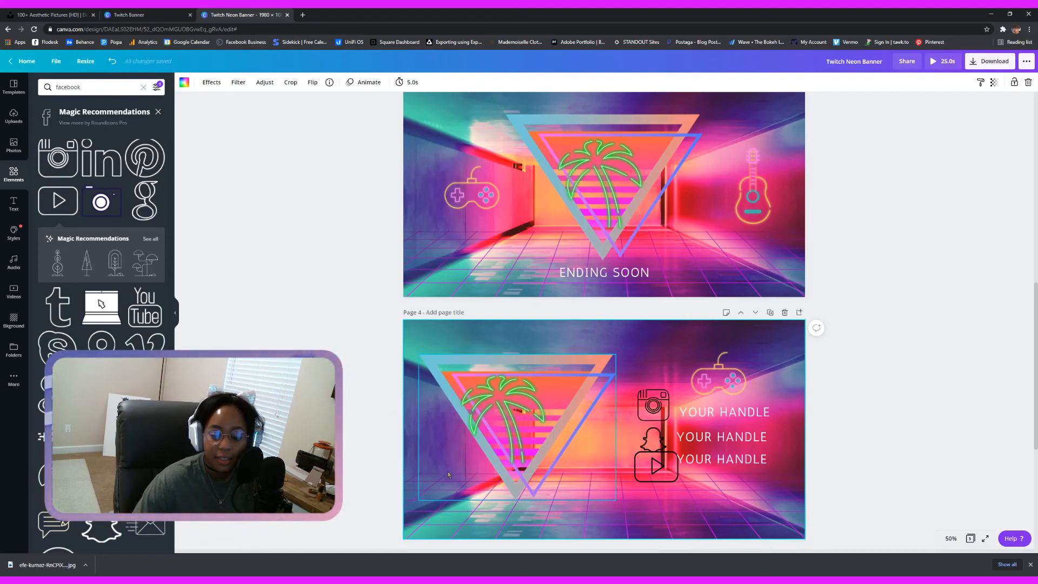
{"action": "left_click_drag", "start_coordinate": [380, 315], "coordinate": [521, 559]}
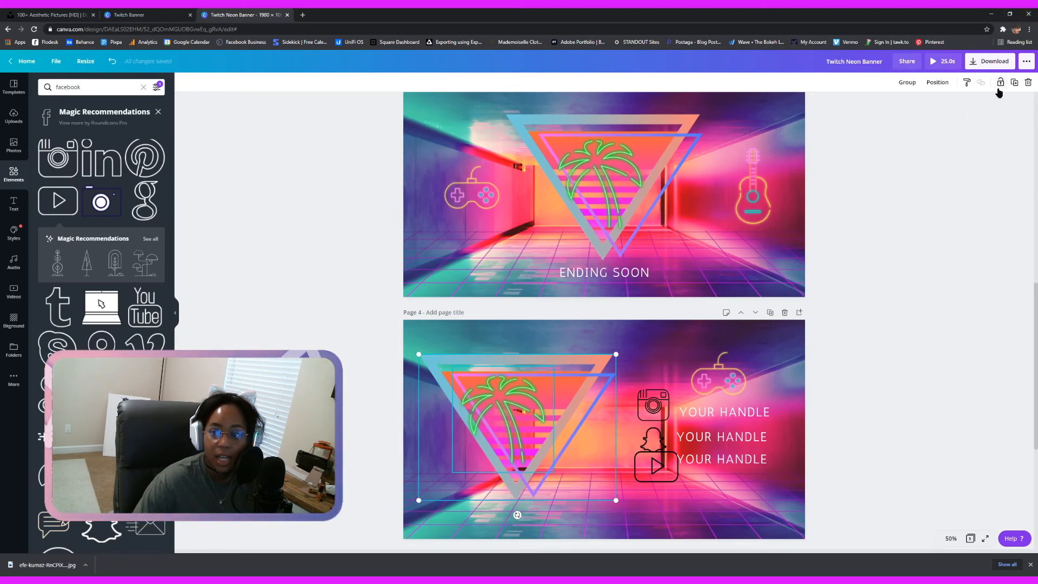
{"action": "left_click", "coordinate": [881, 394]}
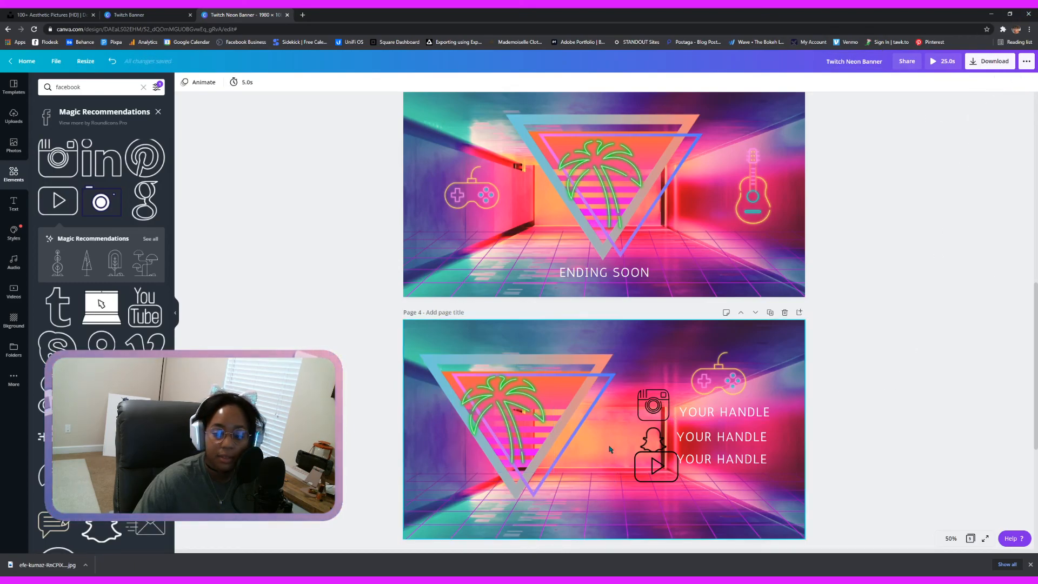
Shrink the play-button icon on page 4 further and move it up against the bottom handle line
{"action": "left_click", "coordinate": [651, 468]}
{"action": "left_click_drag", "start_coordinate": [634, 481], "coordinate": [701, 470]}
{"action": "left_click_drag", "start_coordinate": [696, 468], "coordinate": [672, 466]}
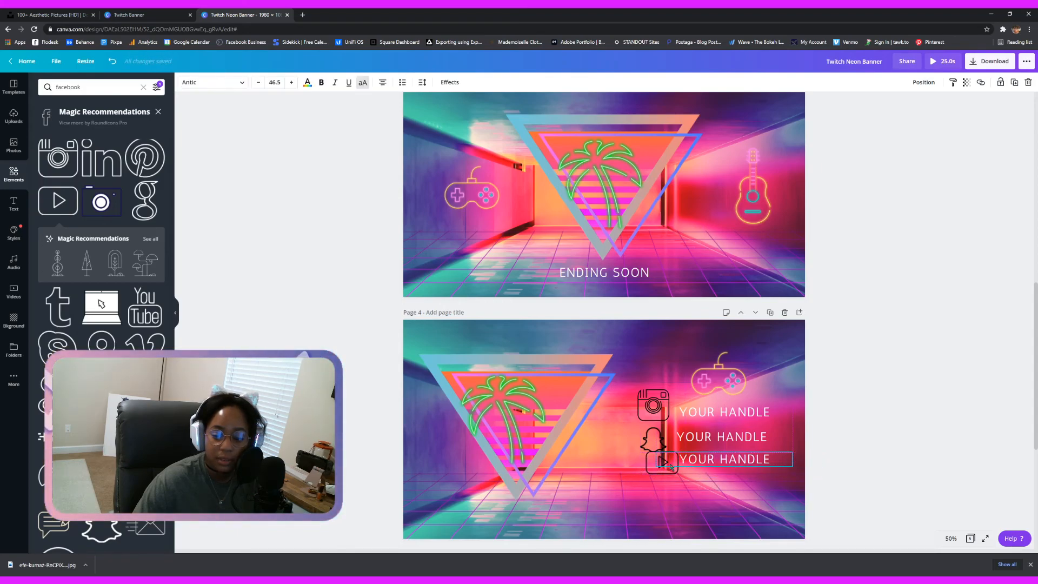
{"action": "left_click", "coordinate": [861, 368]}
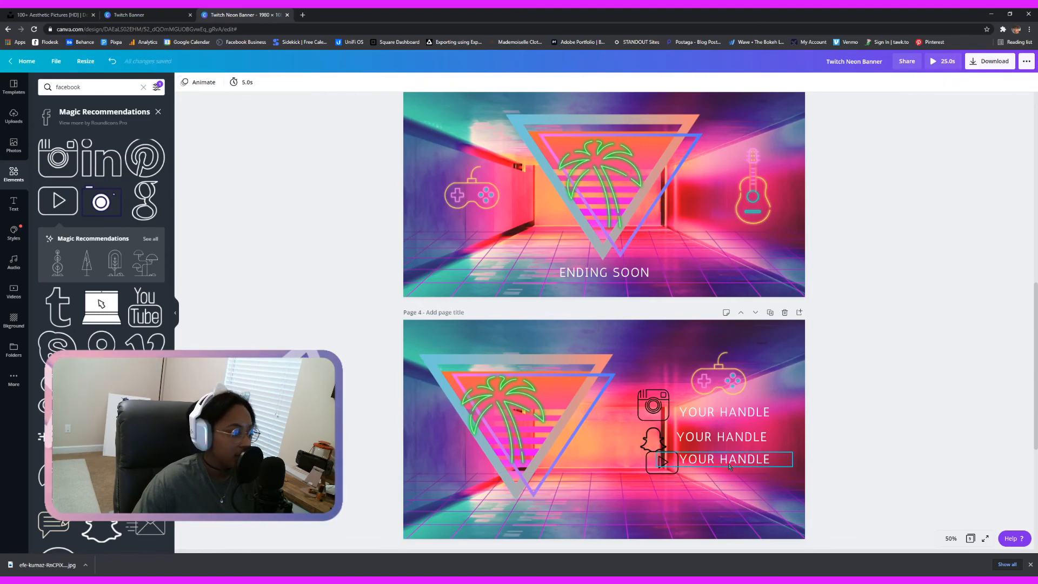
Align the bottom handle line with the middle one and nudge the play-button and Instagram icons into a column beside the text
{"action": "left_click_drag", "start_coordinate": [715, 459], "coordinate": [712, 463]}
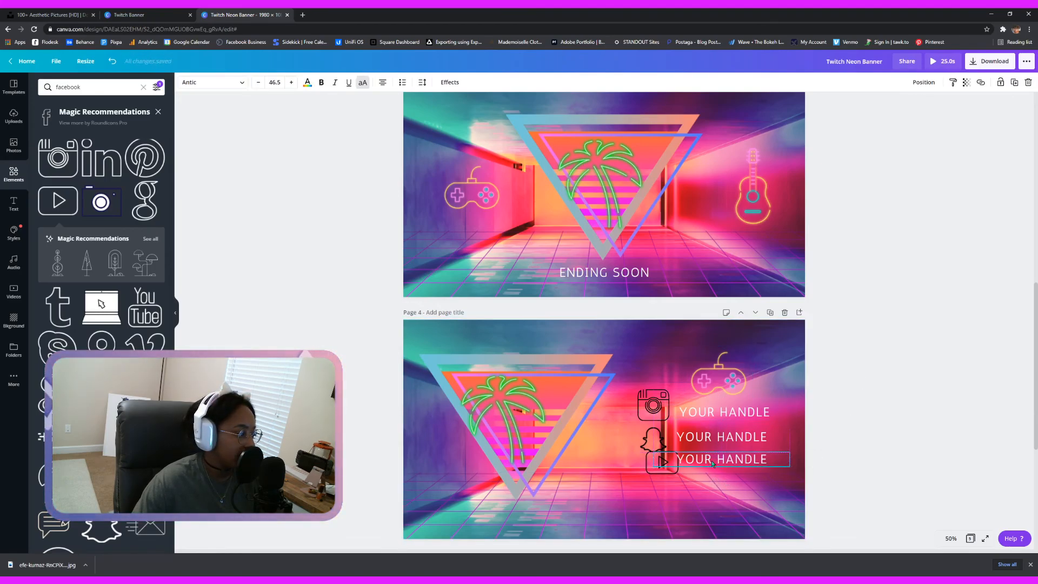
{"action": "left_click", "coordinate": [856, 458]}
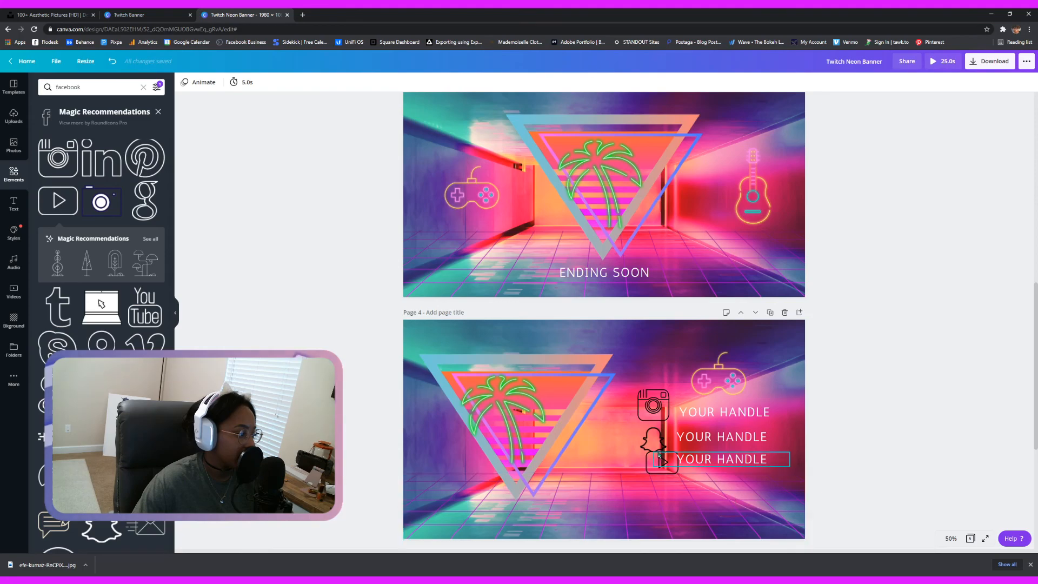
{"action": "left_click_drag", "start_coordinate": [650, 468], "coordinate": [638, 466]}
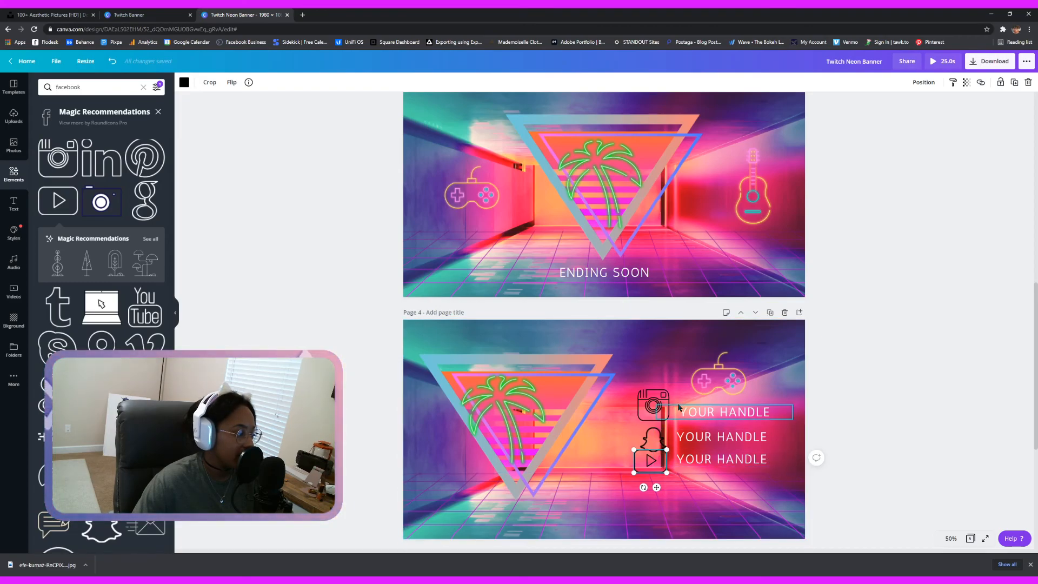
{"action": "left_click_drag", "start_coordinate": [662, 403], "coordinate": [665, 402]}
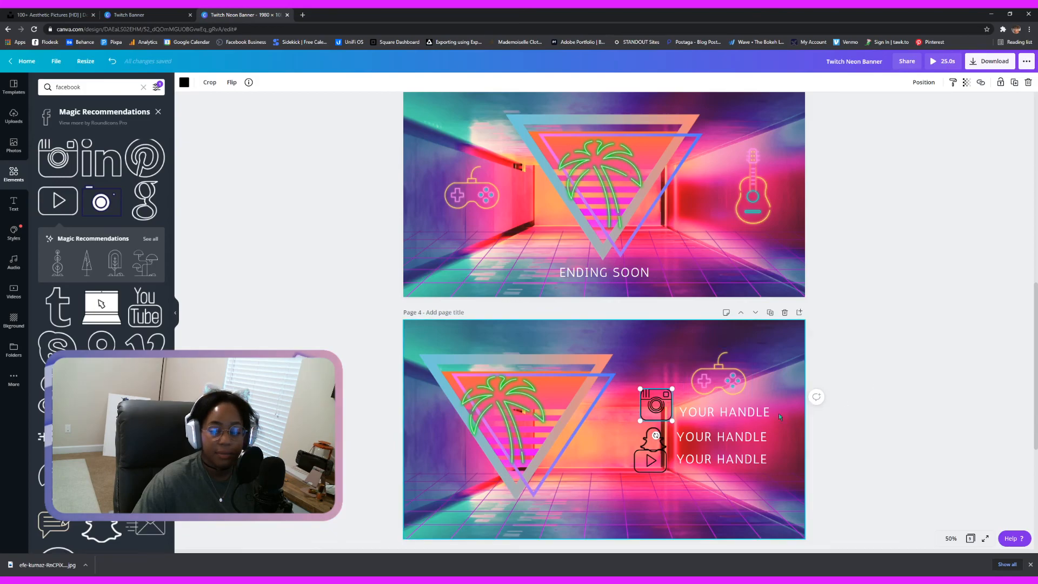
{"action": "scroll", "coordinate": [135, 216], "scroll_direction": "down", "scroll_amount": 1}
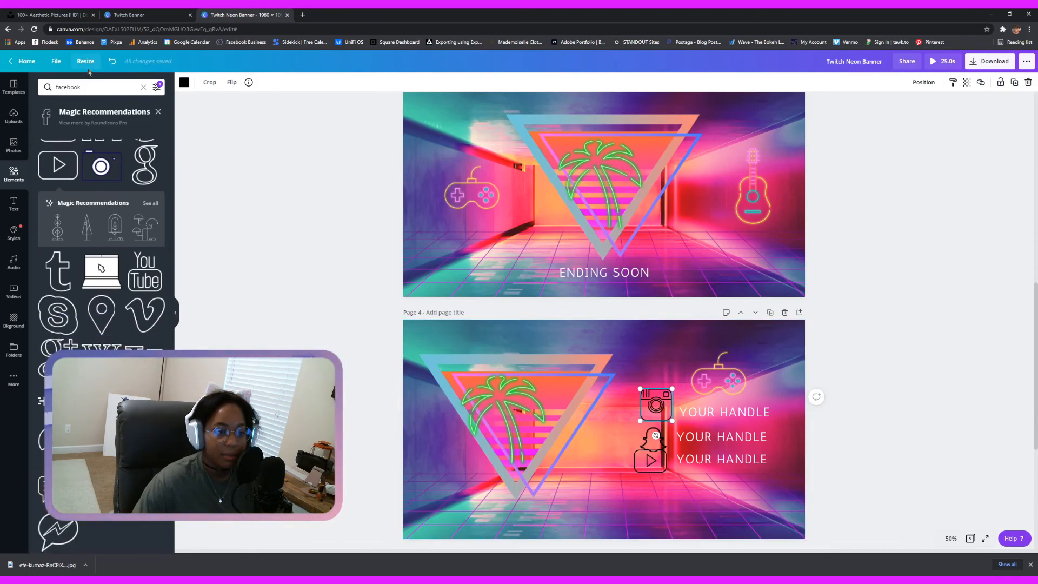
Search the elements library for "neon ring" graphics and look through them for an icon surround
{"action": "left_click", "coordinate": [97, 87]}
{"action": "double_click", "coordinate": [68, 87]}
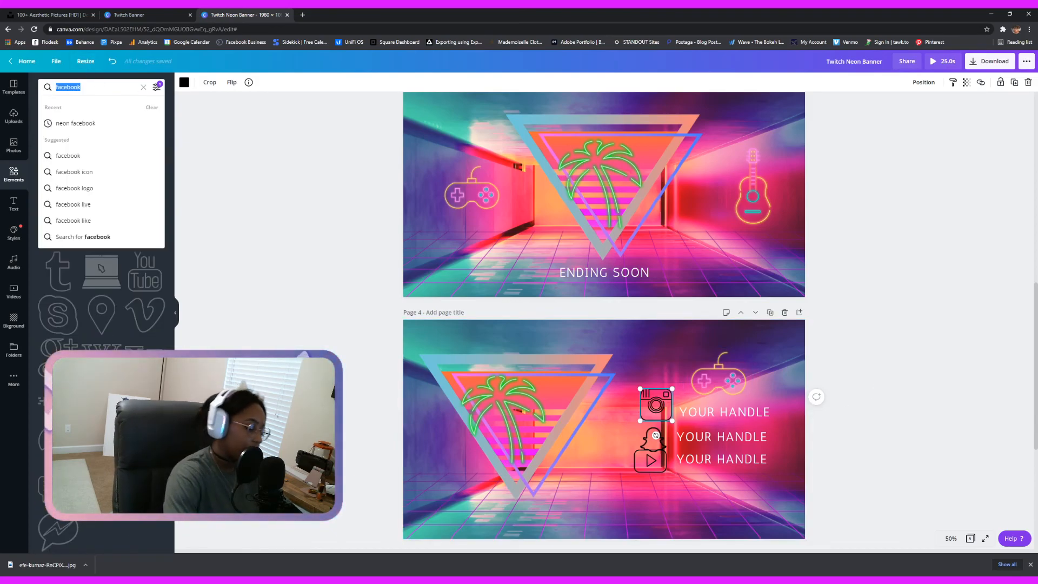
{"action": "type", "text": "neon "}
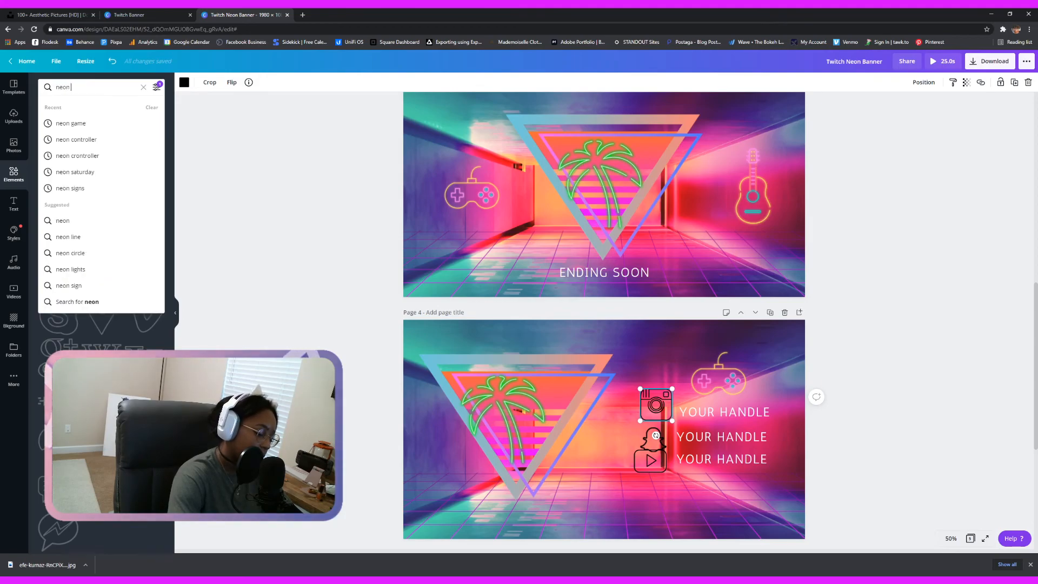
{"action": "type", "text": "ring"}
{"action": "key", "text": "Return"}
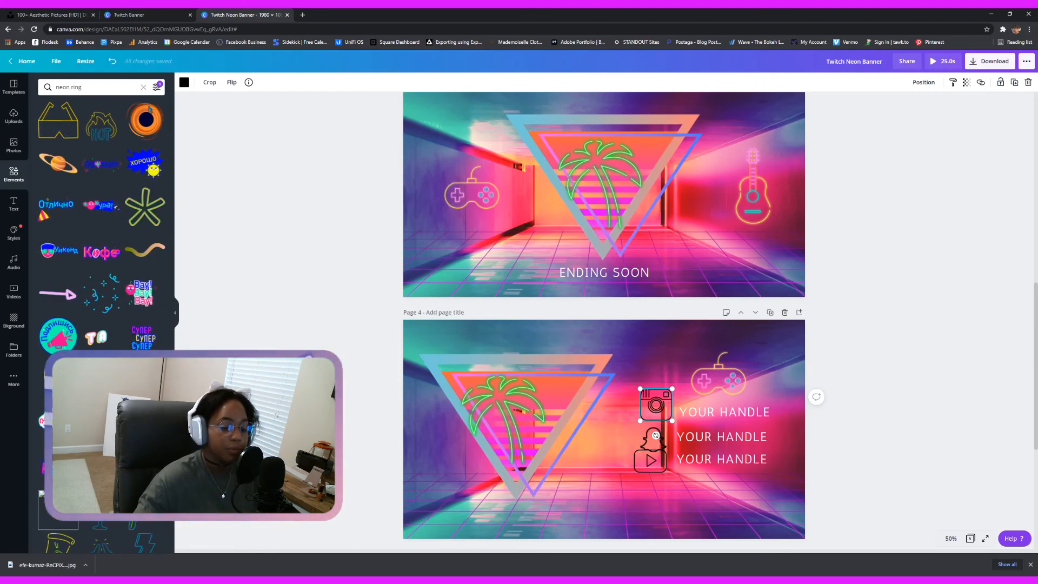
{"action": "scroll", "coordinate": [103, 162], "scroll_direction": "down", "scroll_amount": 5}
Change the element search to "neon frame" and browse the graphics for a frame to put around the icons
{"action": "left_click", "coordinate": [79, 86]}
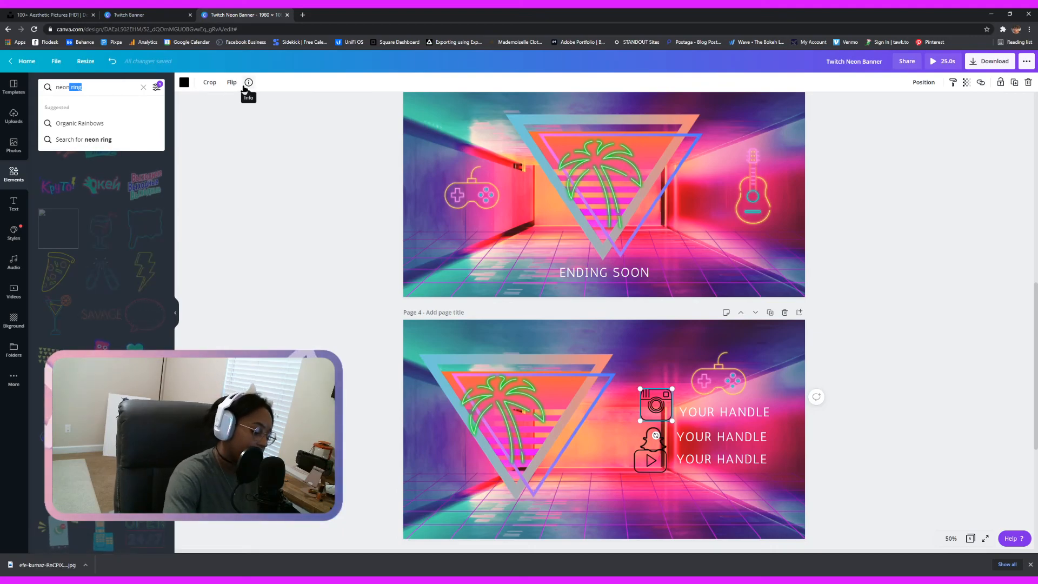
{"action": "type", "text": "fra"}
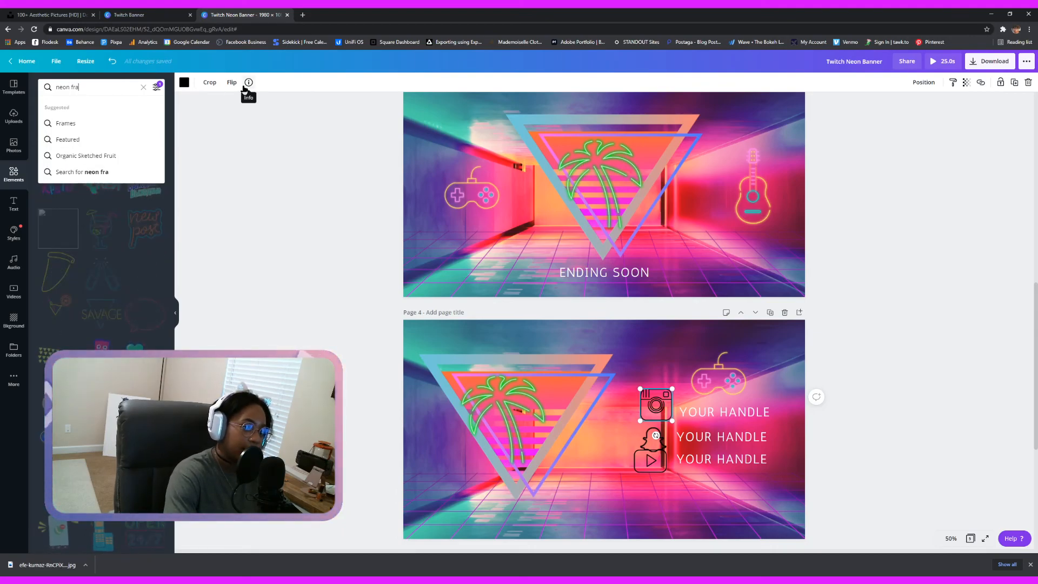
{"action": "type", "text": "me"}
{"action": "key", "text": "Return"}
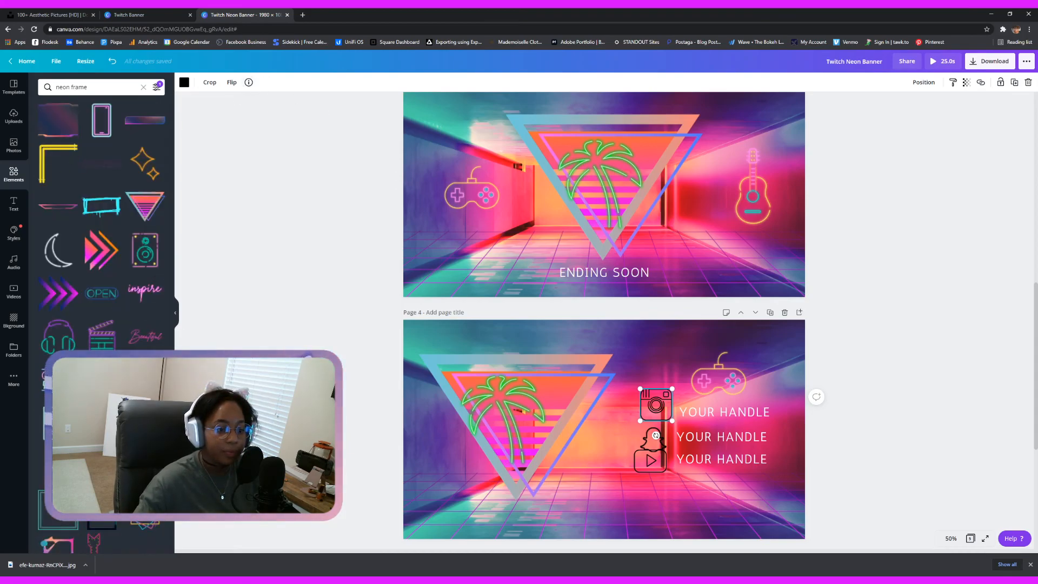
{"action": "scroll", "coordinate": [160, 276], "scroll_direction": "down", "scroll_amount": 1}
{"action": "scroll", "coordinate": [102, 227], "scroll_direction": "down", "scroll_amount": 5}
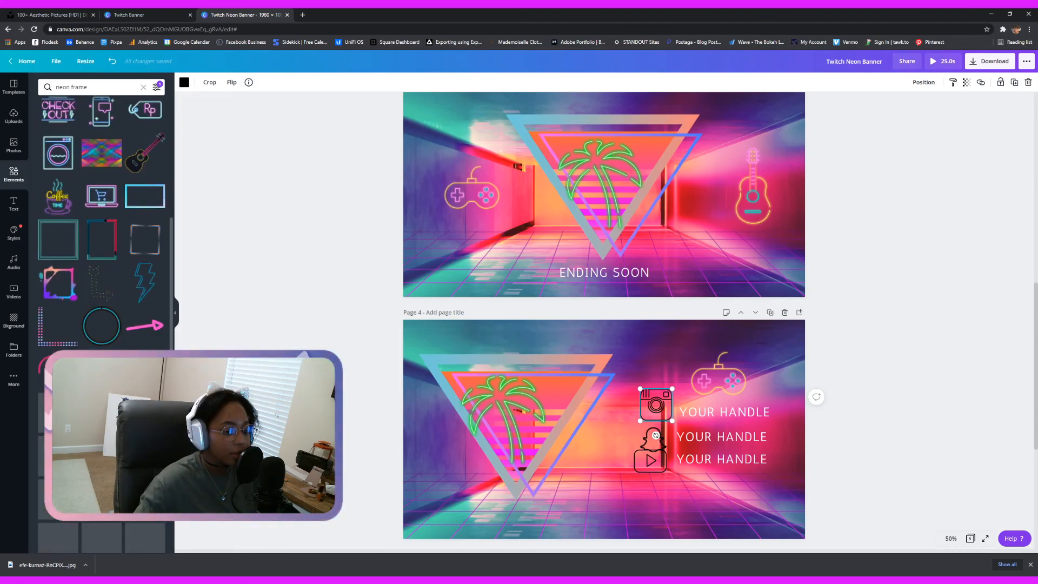
{"action": "scroll", "coordinate": [101, 227], "scroll_direction": "down", "scroll_amount": 10}
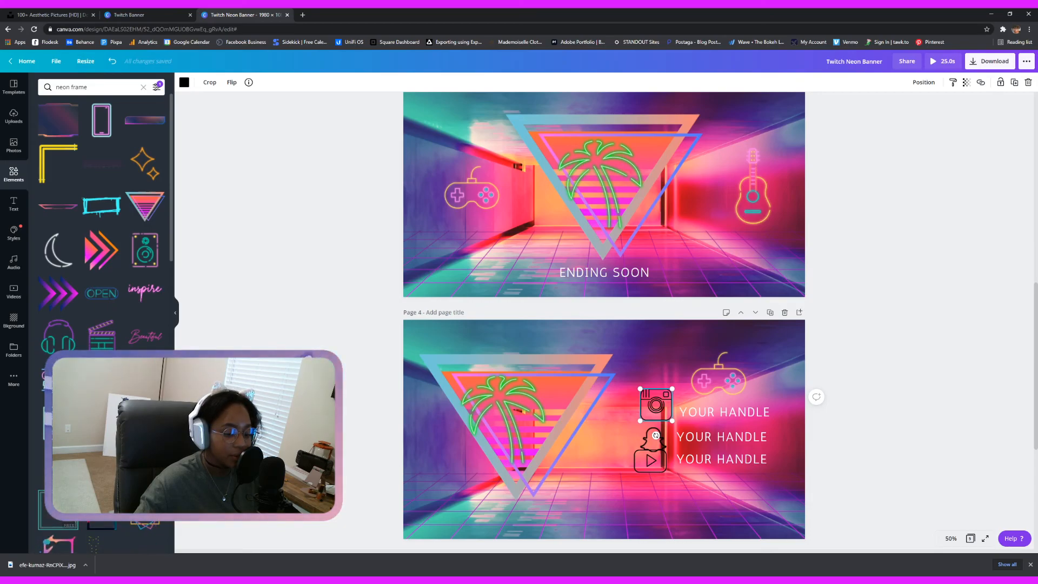
Try the blue gradient rectangular frame around the Instagram icon on page 4 at icon size, and delete it again
{"action": "left_click", "coordinate": [58, 466]}
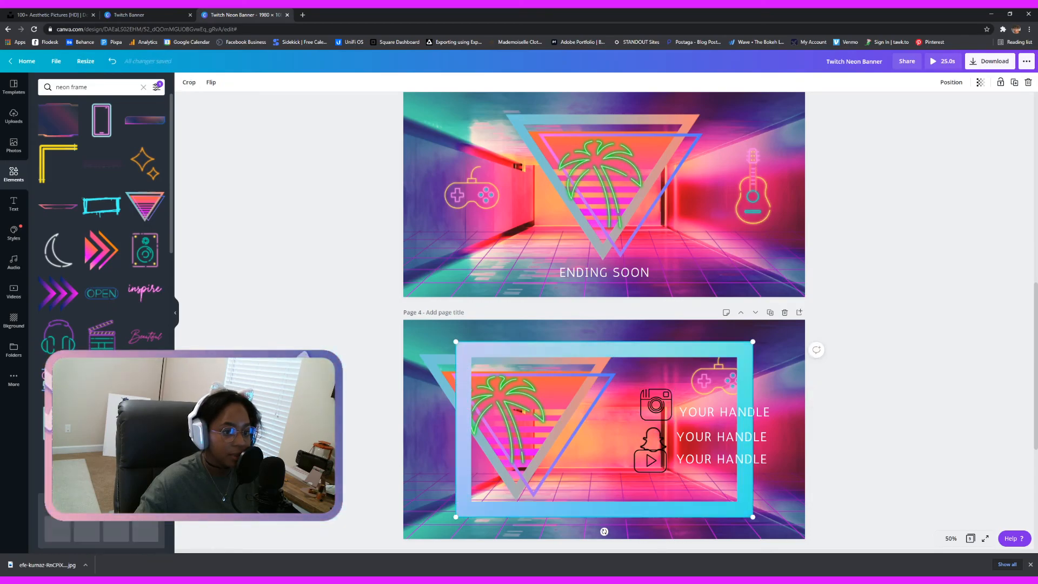
{"action": "left_click_drag", "start_coordinate": [456, 517], "coordinate": [652, 394]}
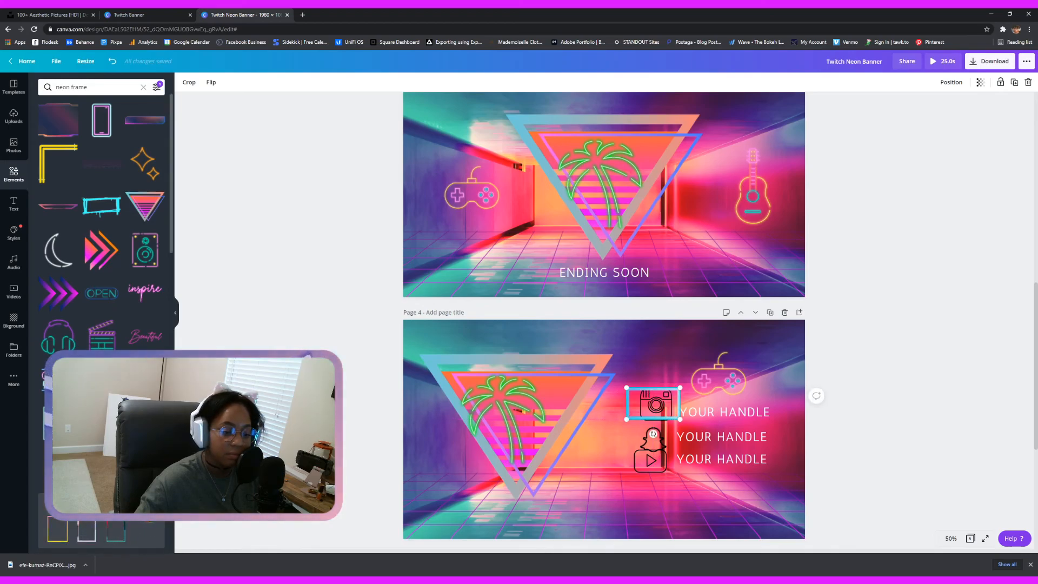
{"action": "scroll", "coordinate": [136, 315], "scroll_direction": "down", "scroll_amount": 10}
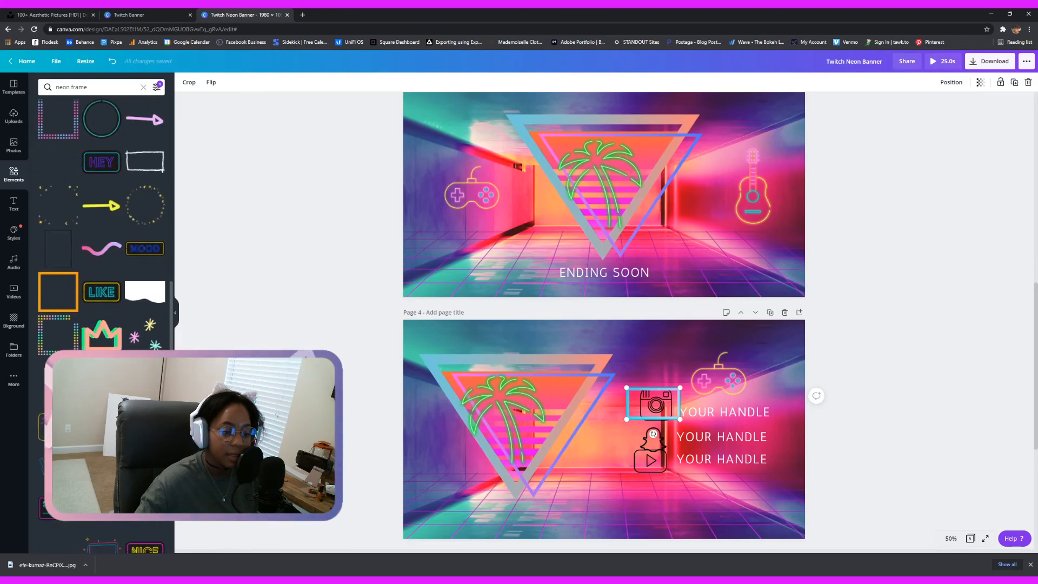
{"action": "scroll", "coordinate": [103, 324], "scroll_direction": "down", "scroll_amount": 10}
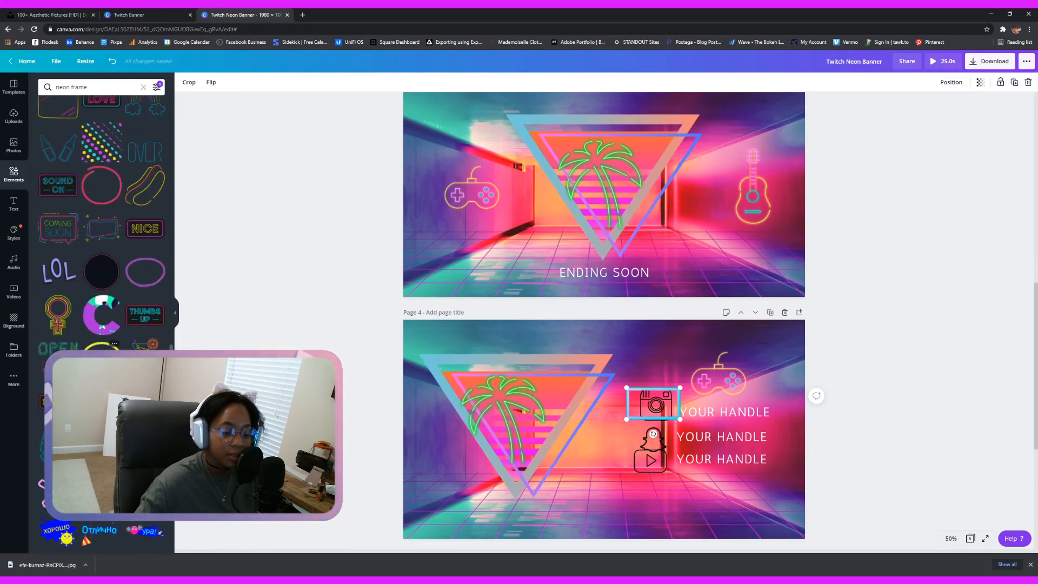
{"action": "key", "text": "Delete"}
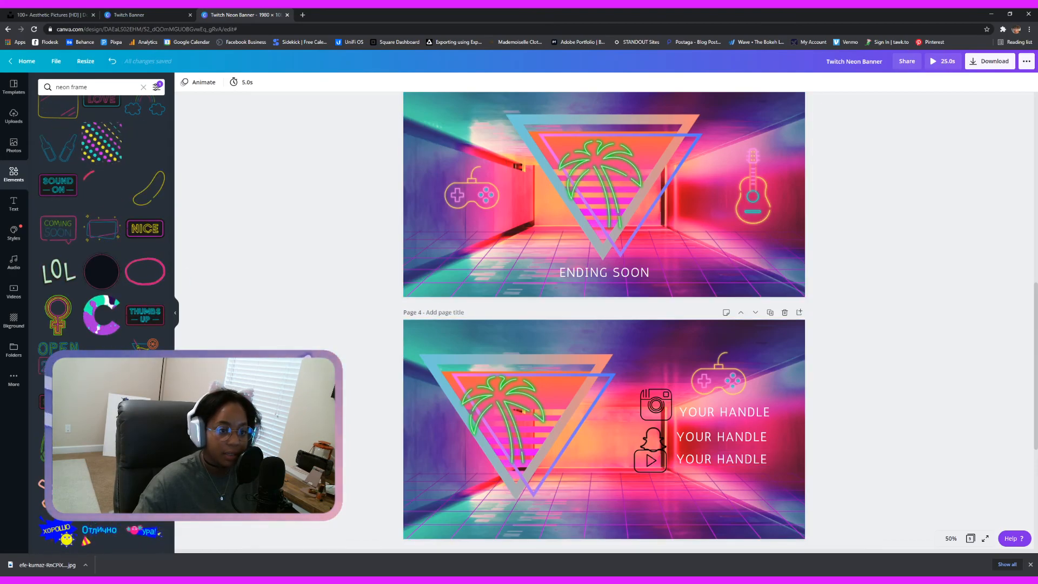
Browse the remaining neon frame graphics and broaden the element search to "neon"
{"action": "scroll", "coordinate": [364, 465], "scroll_direction": "down", "scroll_amount": 4}
{"action": "scroll", "coordinate": [399, 454], "scroll_direction": "up", "scroll_amount": 4}
{"action": "scroll", "coordinate": [604, 320], "scroll_direction": "up", "scroll_amount": 3}
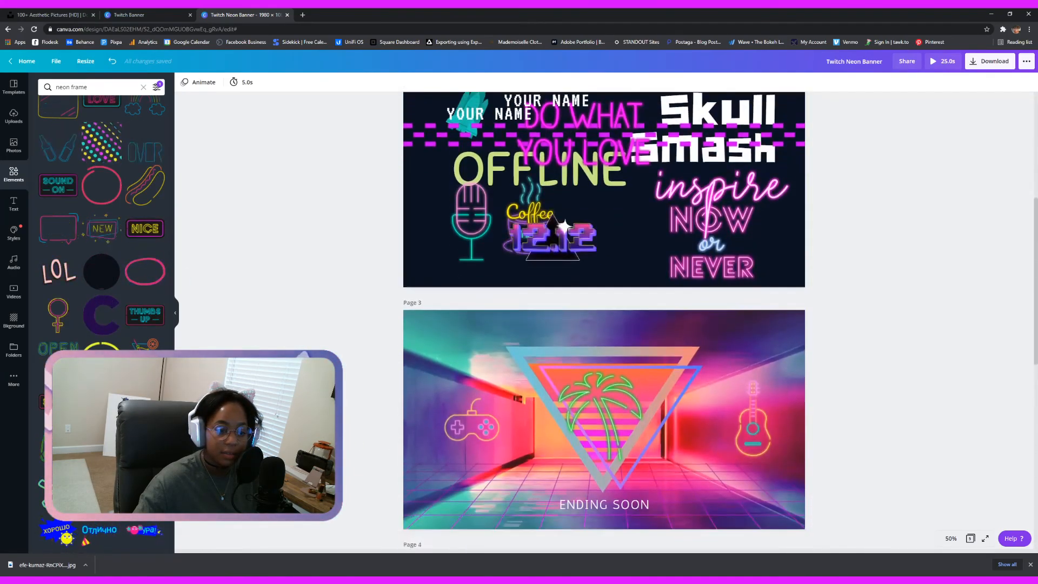
{"action": "scroll", "coordinate": [603, 320], "scroll_direction": "down", "scroll_amount": 3}
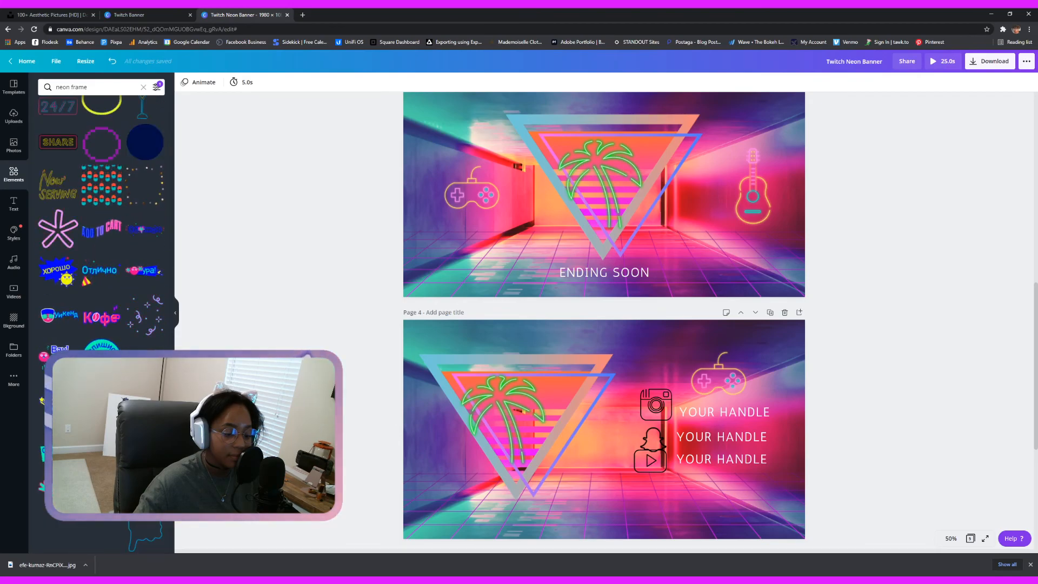
{"action": "scroll", "coordinate": [101, 216], "scroll_direction": "up", "scroll_amount": 15}
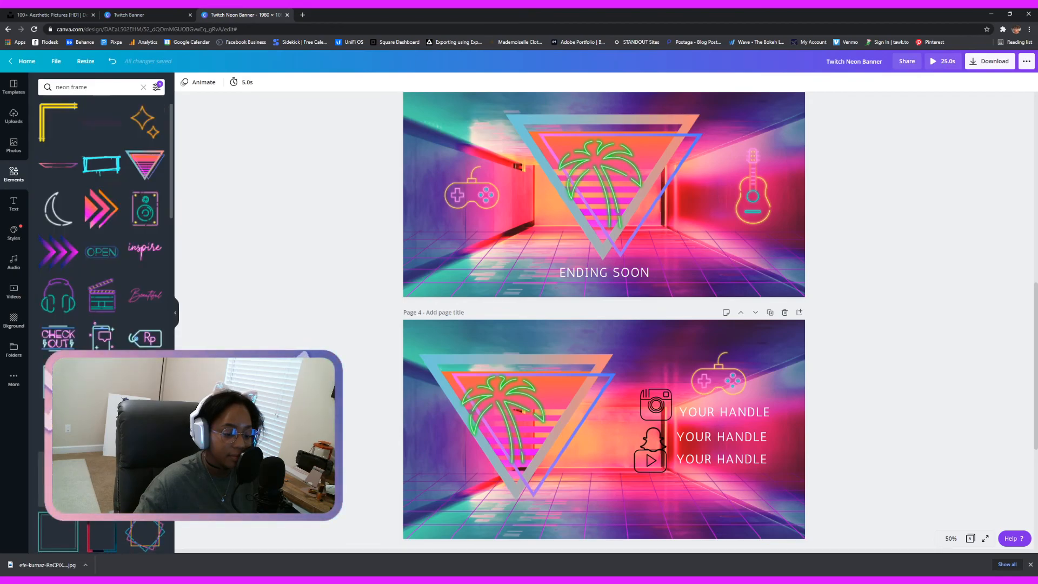
{"action": "scroll", "coordinate": [62, 124], "scroll_direction": "up", "scroll_amount": 1}
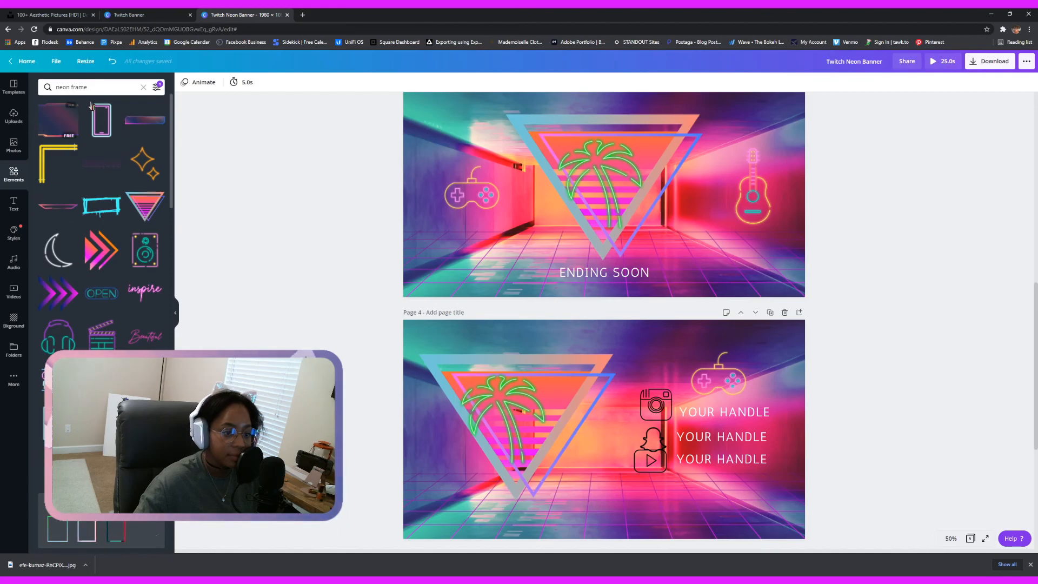
{"action": "left_click_drag", "start_coordinate": [96, 81], "coordinate": [67, 87]}
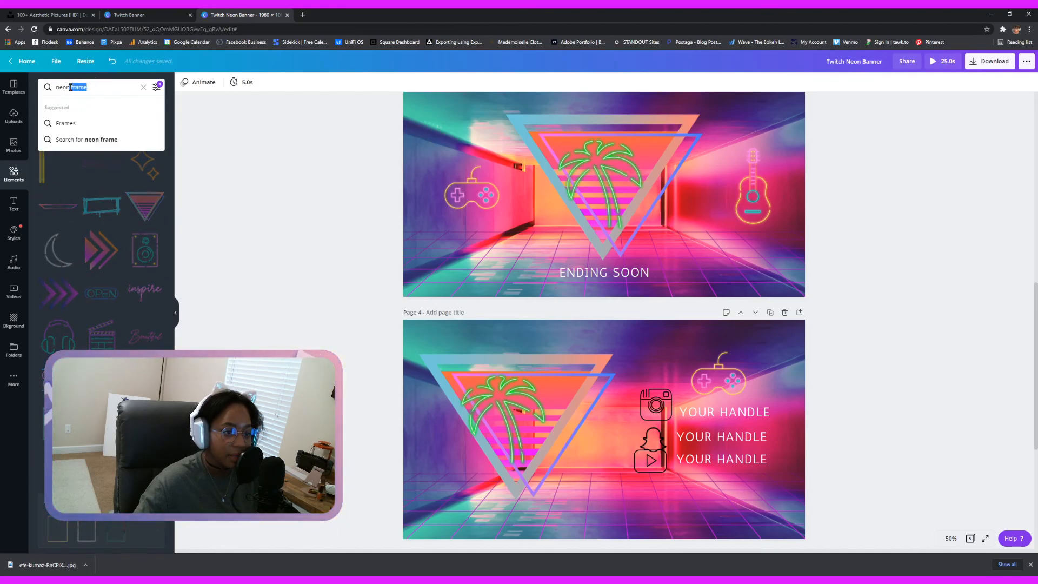
{"action": "key", "text": "BackSpace"}
{"action": "key", "text": "Return"}
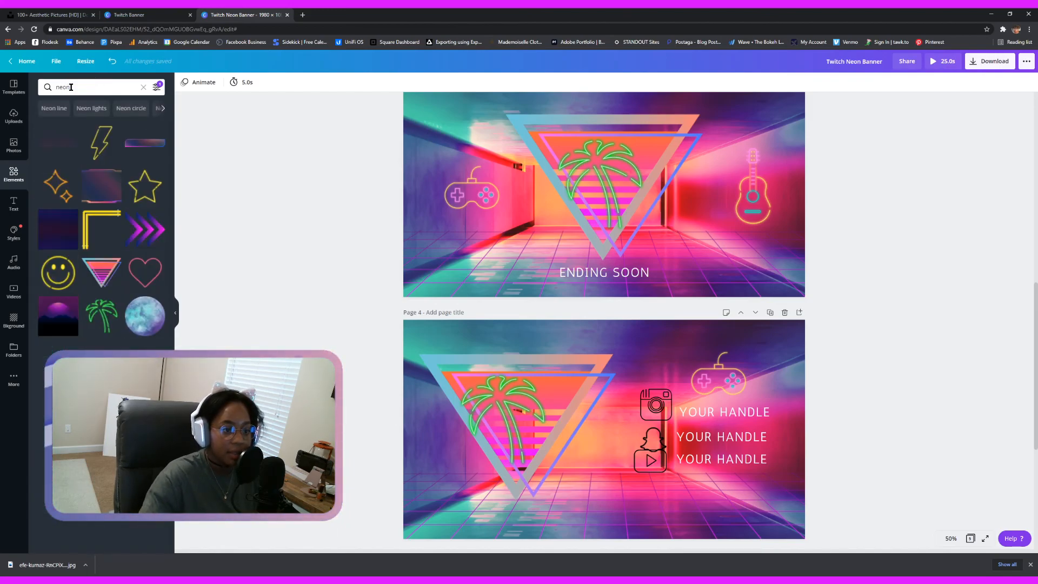
{"action": "scroll", "coordinate": [128, 288], "scroll_direction": "down", "scroll_amount": 10}
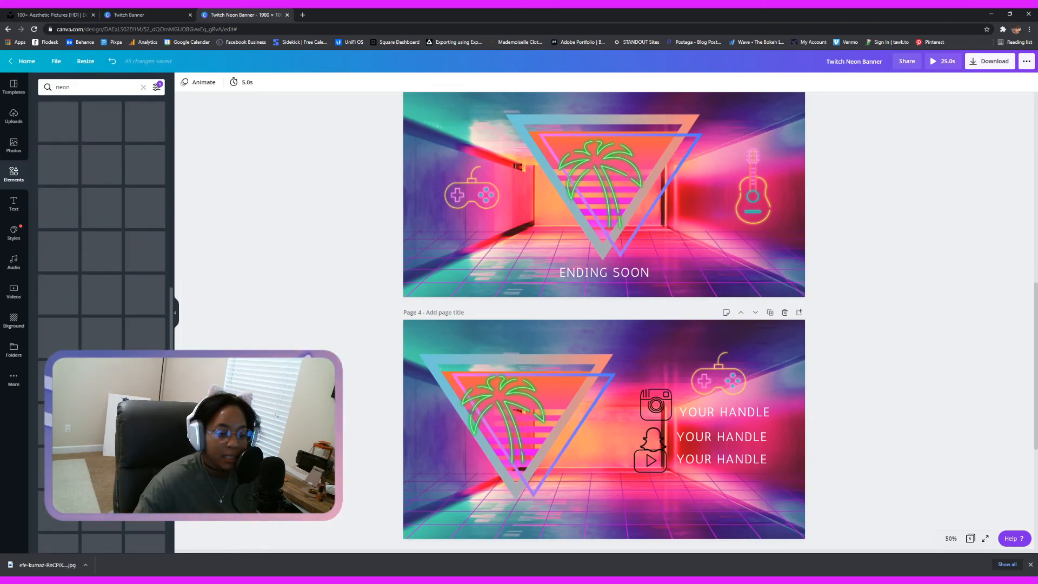
{"action": "scroll", "coordinate": [128, 288], "scroll_direction": "down", "scroll_amount": 10}
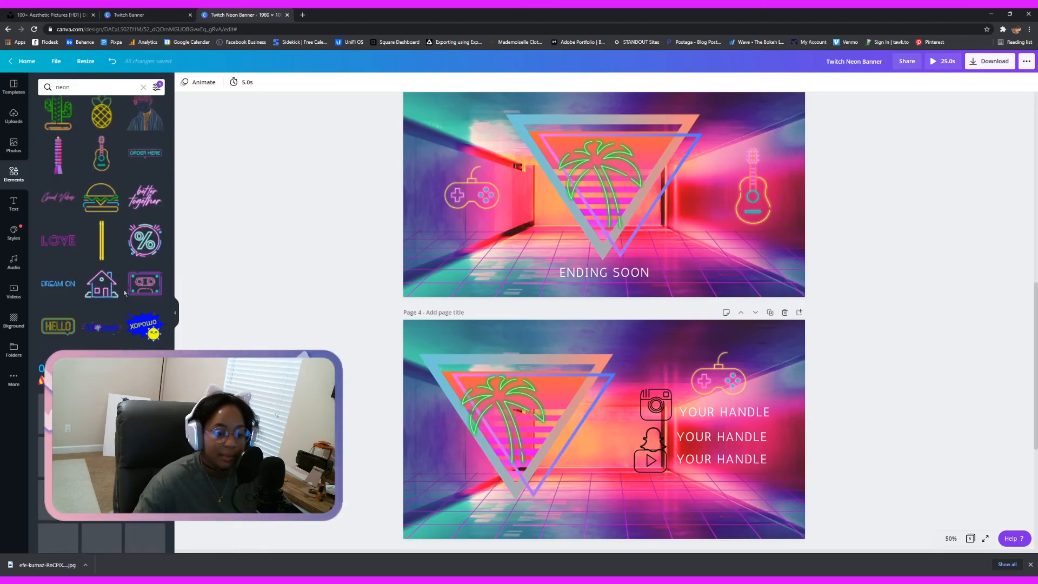
Add a thin square outline from the "square" elements, shrink it near the Instagram icon on page 4 and recolor it pink
{"action": "left_click", "coordinate": [95, 89]}
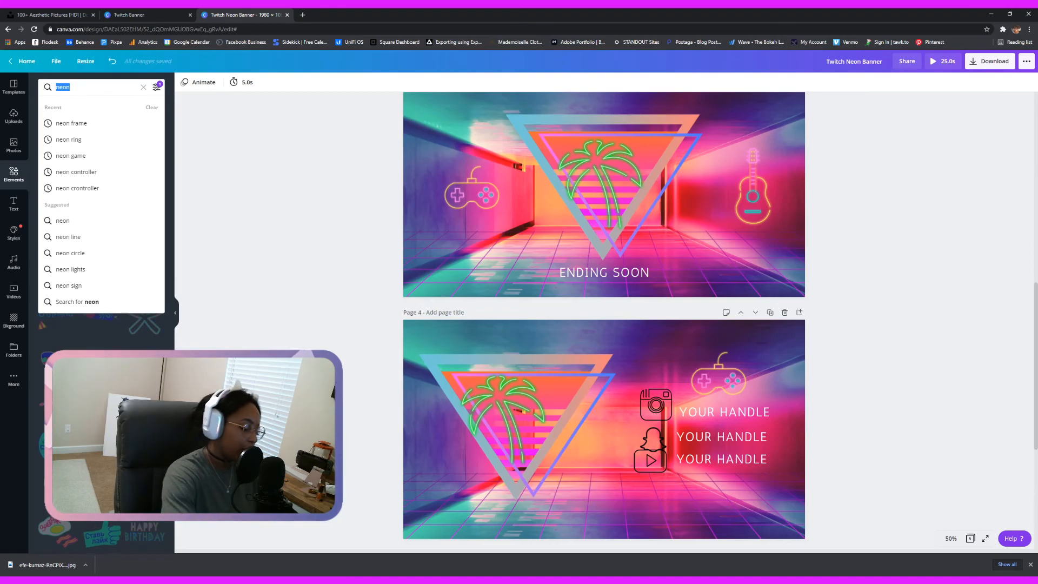
{"action": "type", "text": "squaew"}
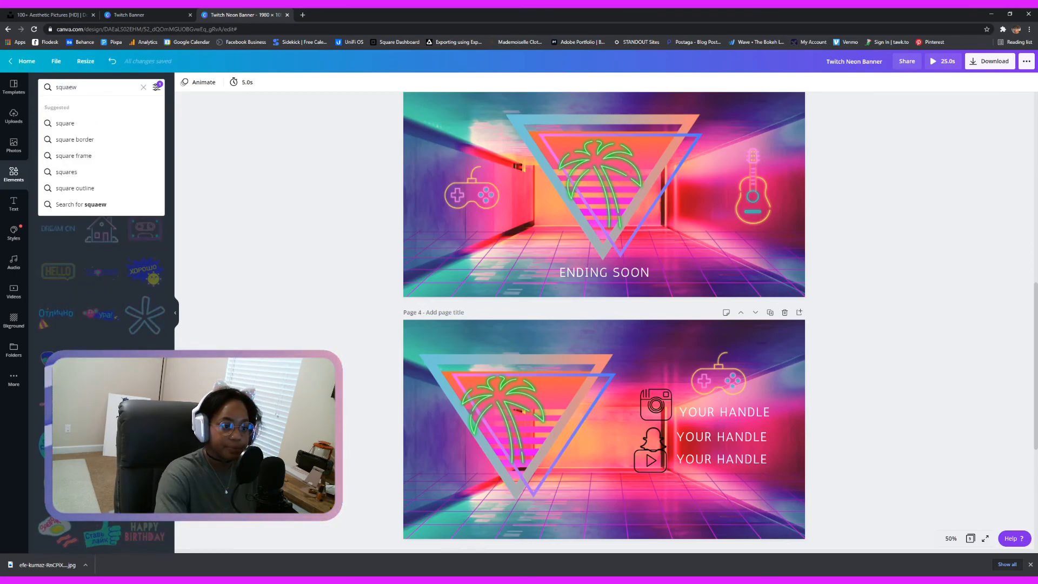
{"action": "left_click", "coordinate": [64, 122]}
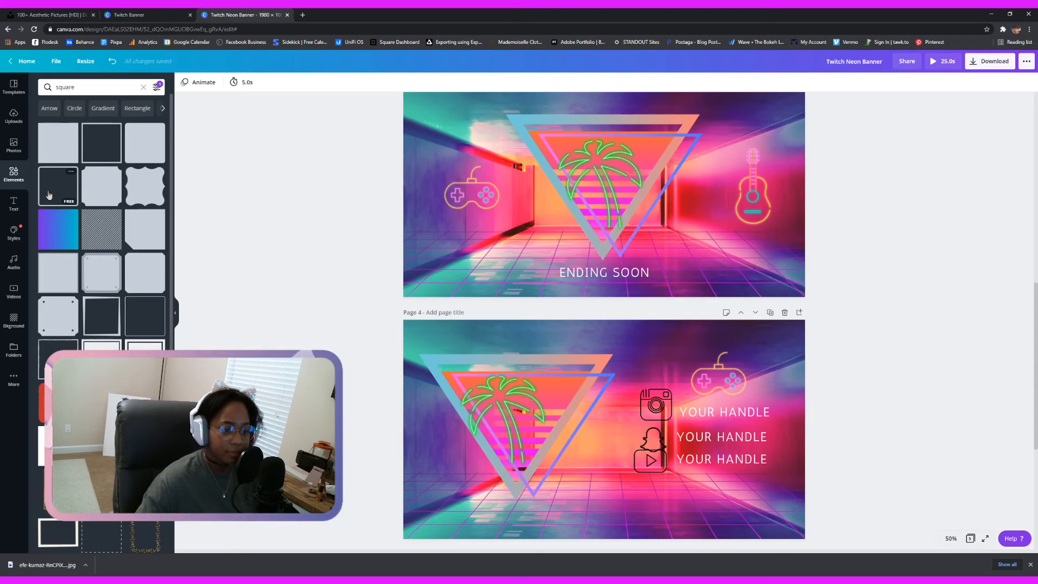
{"action": "left_click", "coordinate": [109, 140]}
{"action": "left_click_drag", "start_coordinate": [543, 491], "coordinate": [611, 420]}
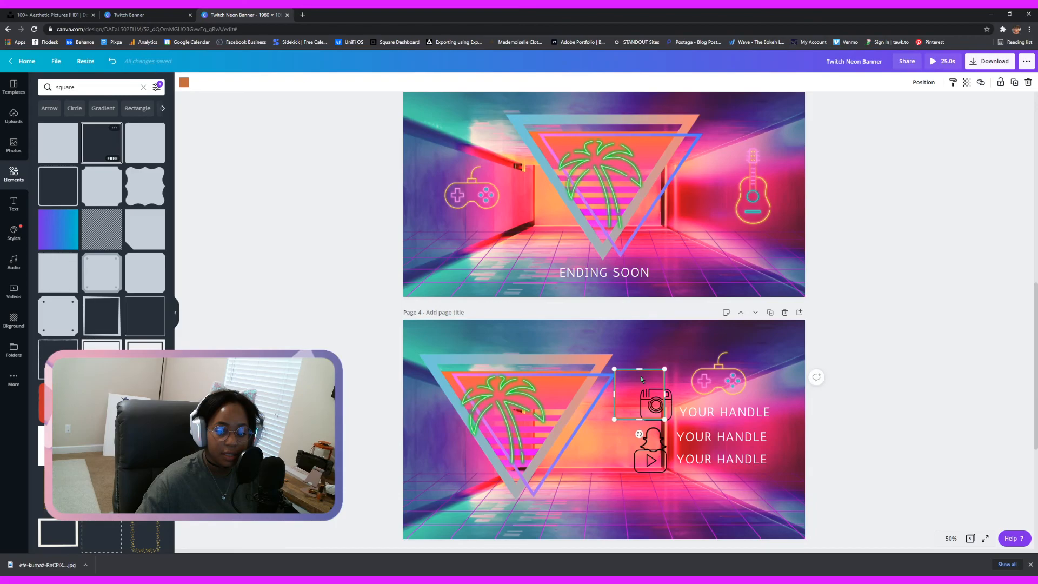
{"action": "left_click", "coordinate": [183, 82]}
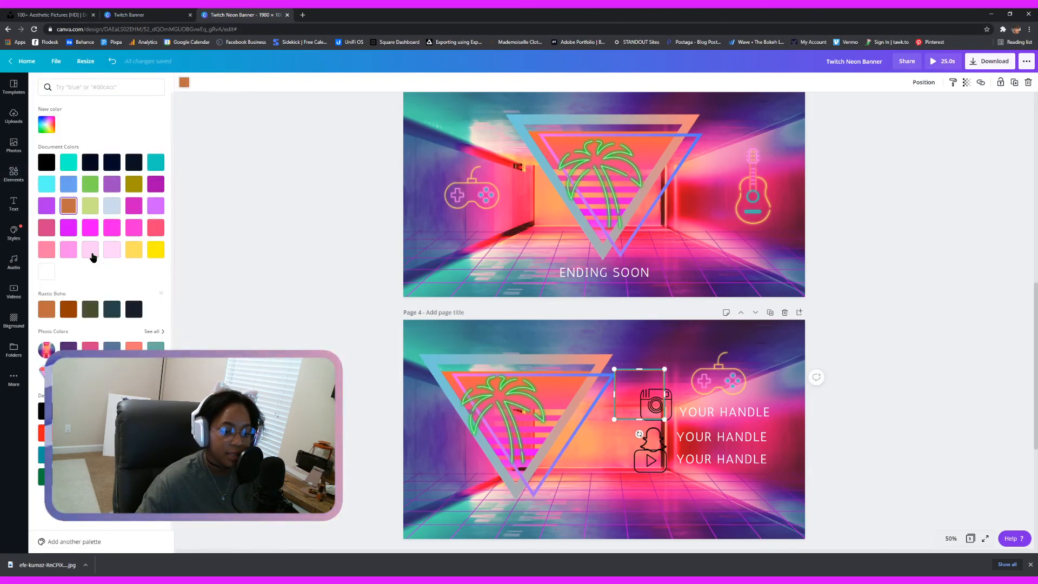
{"action": "left_click", "coordinate": [90, 346]}
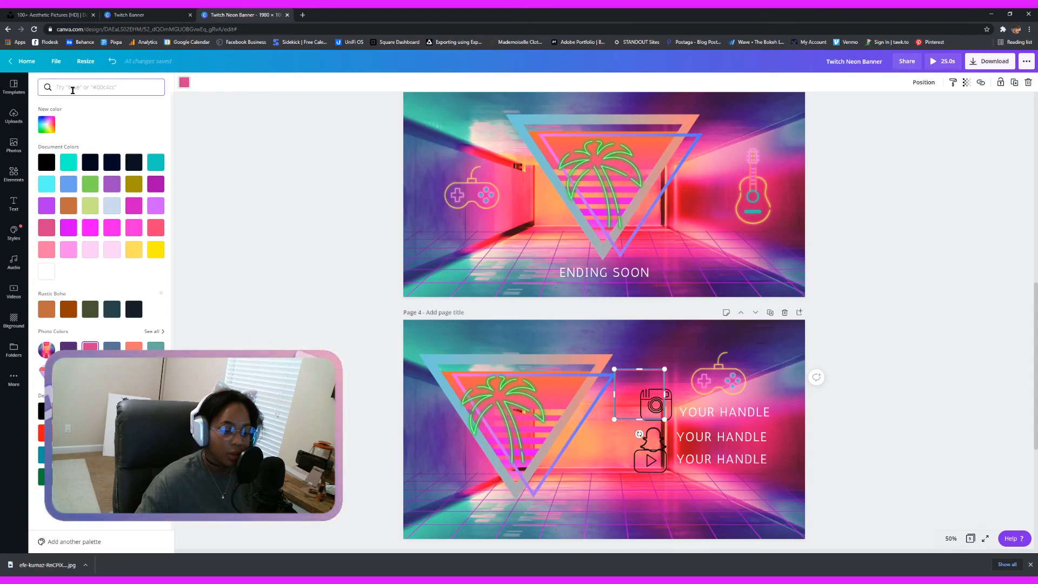
Find the pink-to-orange gradient ring among the "Gradients" elements and add it to page 4
{"action": "left_click", "coordinate": [16, 175]}
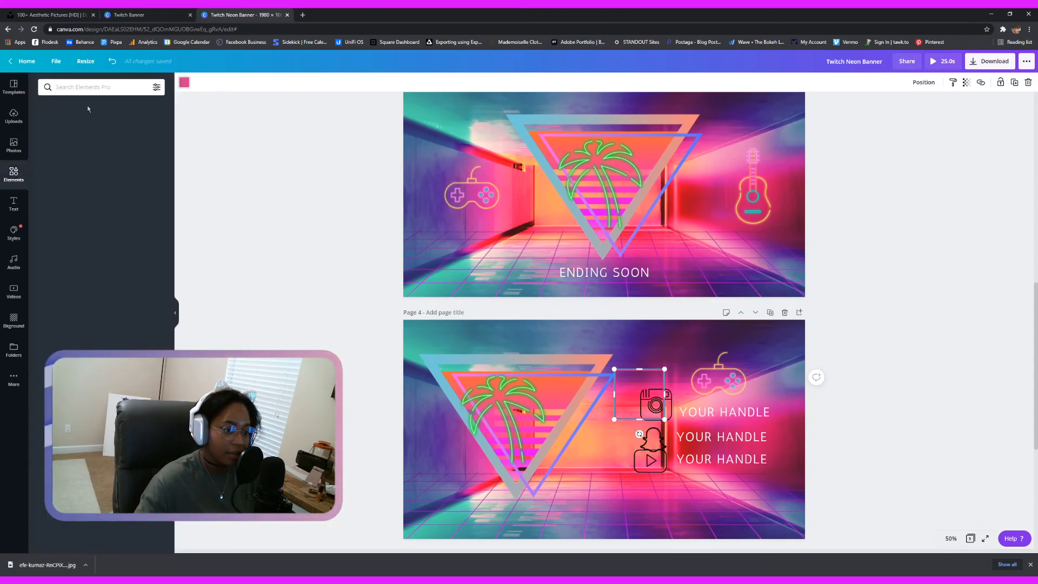
{"action": "left_click", "coordinate": [111, 88]}
{"action": "type", "text": "grad"}
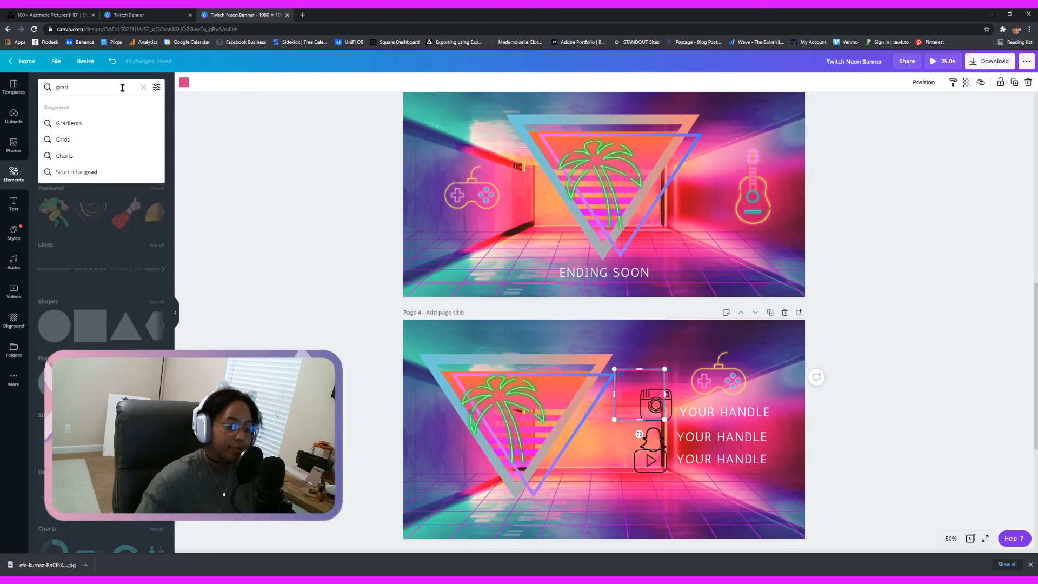
{"action": "left_click", "coordinate": [86, 124]}
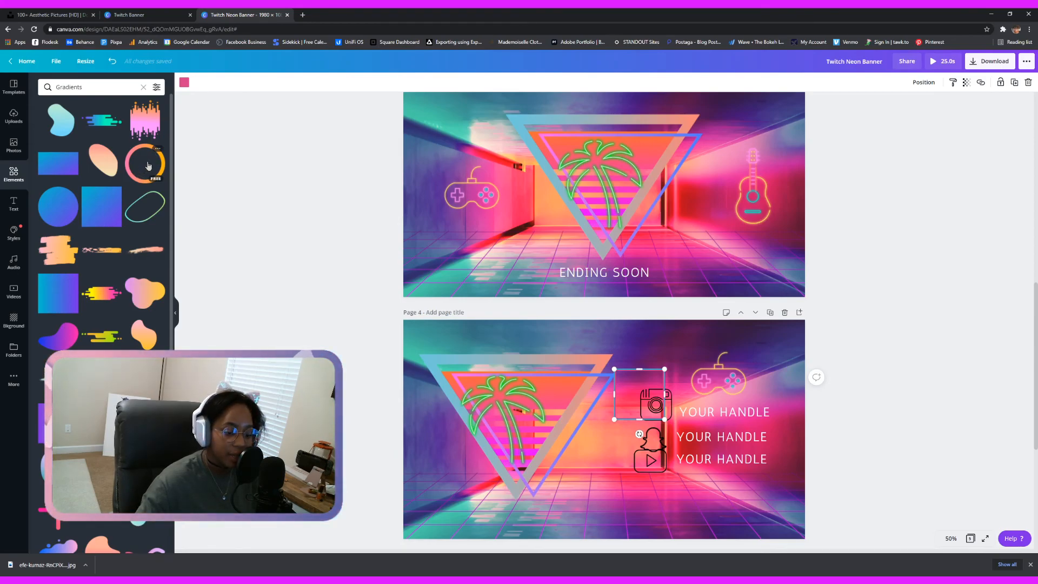
{"action": "scroll", "coordinate": [88, 269], "scroll_direction": "down", "scroll_amount": 5}
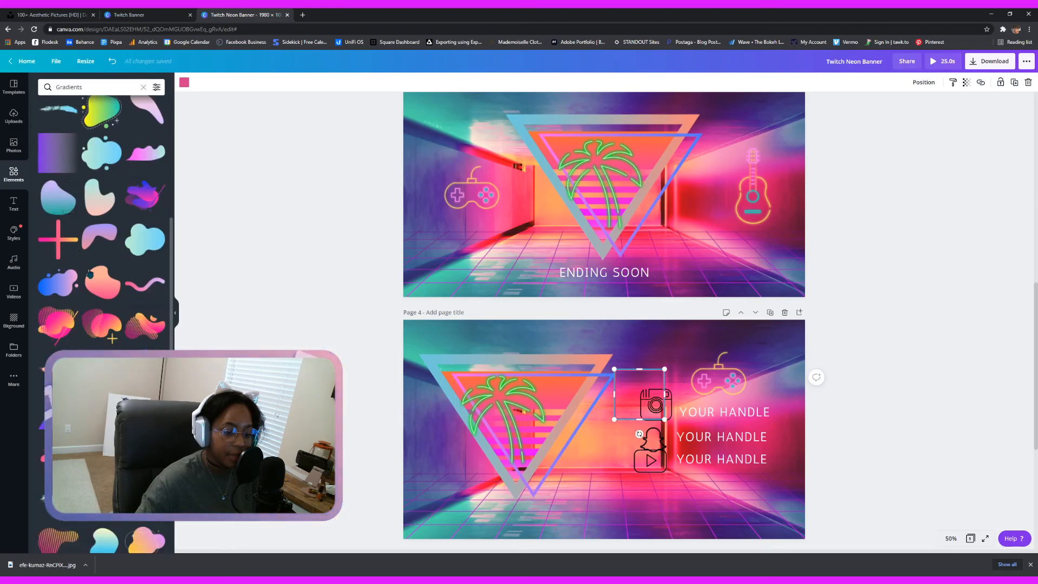
{"action": "scroll", "coordinate": [101, 302], "scroll_direction": "down", "scroll_amount": 5}
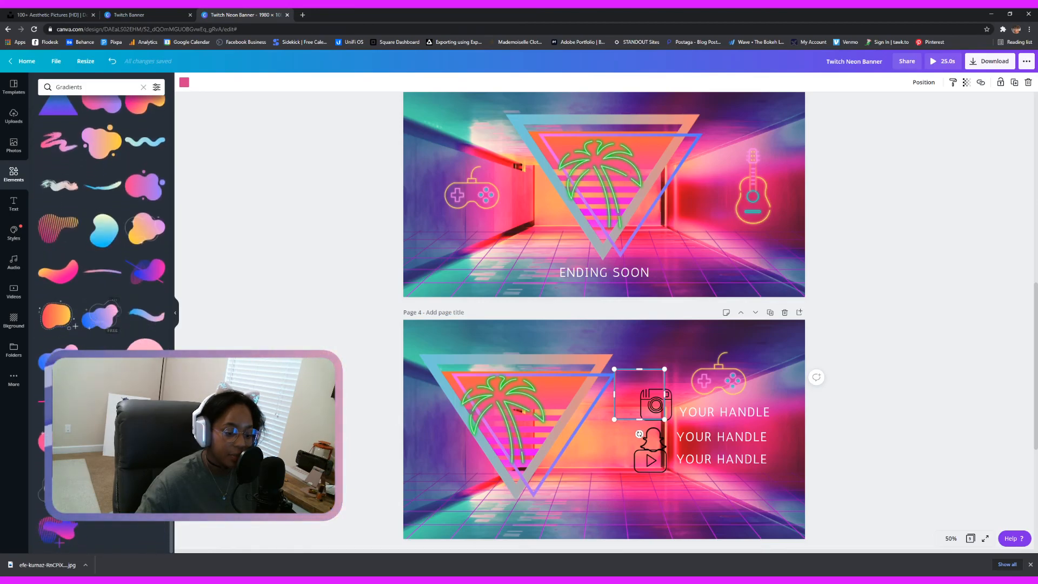
{"action": "scroll", "coordinate": [148, 326], "scroll_direction": "down", "scroll_amount": 5}
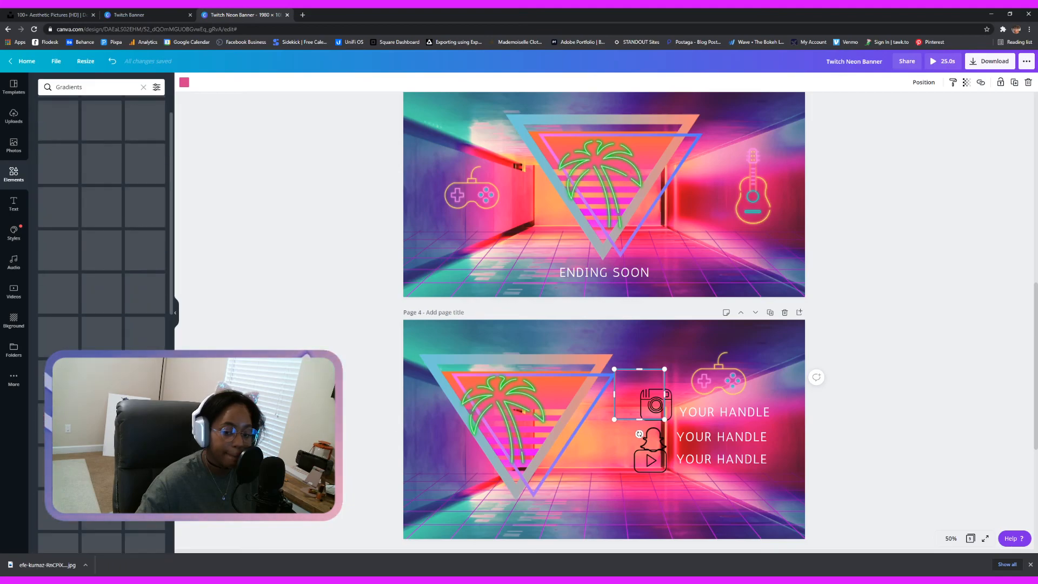
{"action": "scroll", "coordinate": [142, 296], "scroll_direction": "up", "scroll_amount": 1}
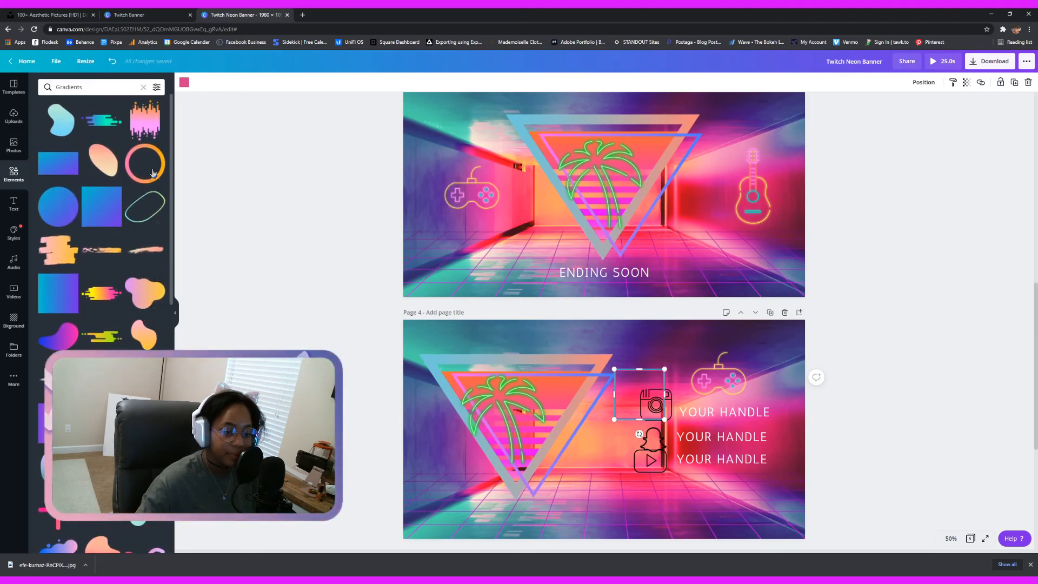
{"action": "left_click", "coordinate": [150, 171]}
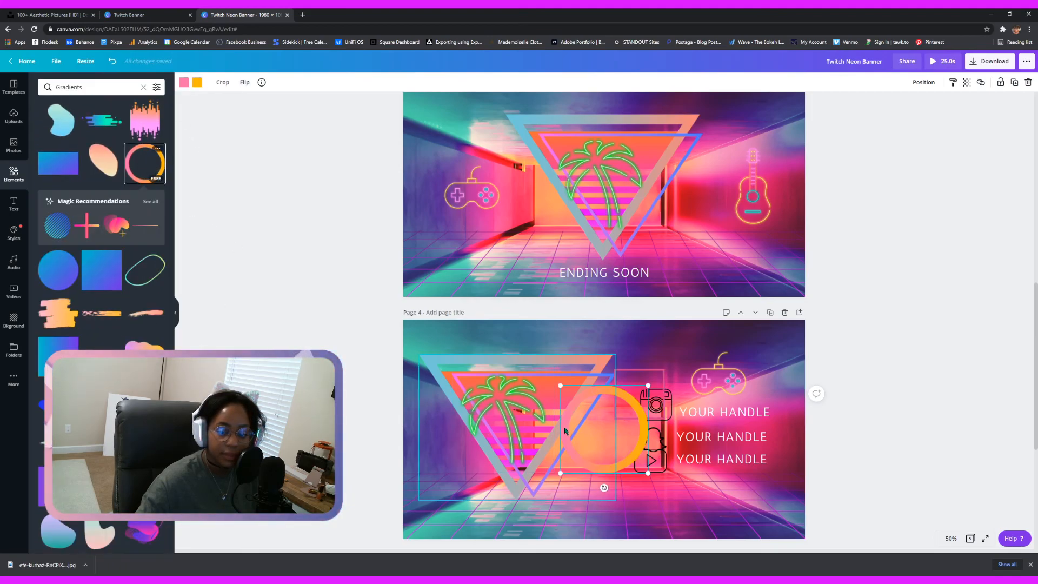
Shrink the gradient ring above the Instagram icon on page 4 and reduce the pink square outline over the icon
{"action": "left_click_drag", "start_coordinate": [586, 454], "coordinate": [686, 350]}
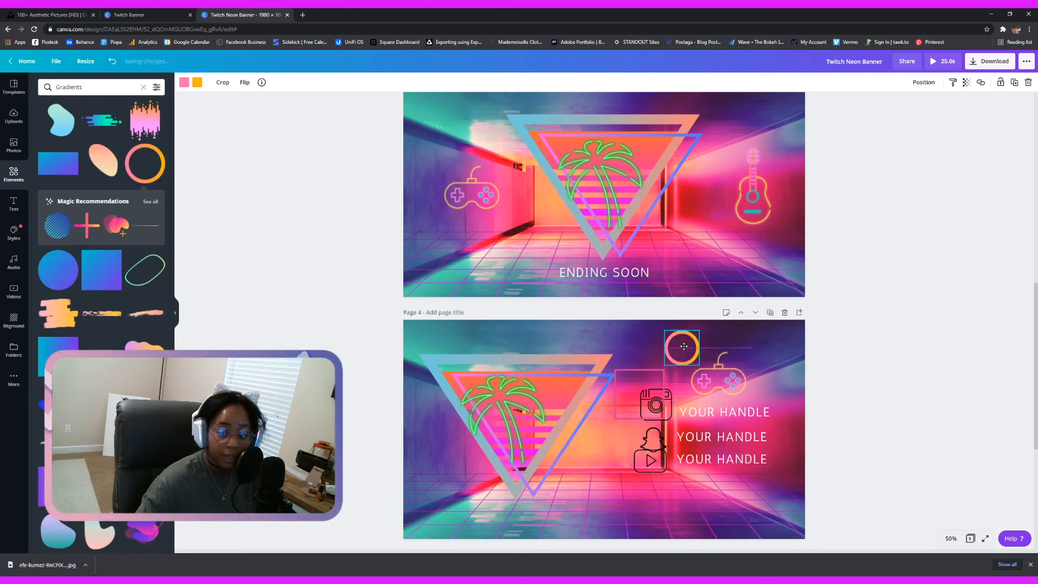
{"action": "left_click", "coordinate": [630, 400]}
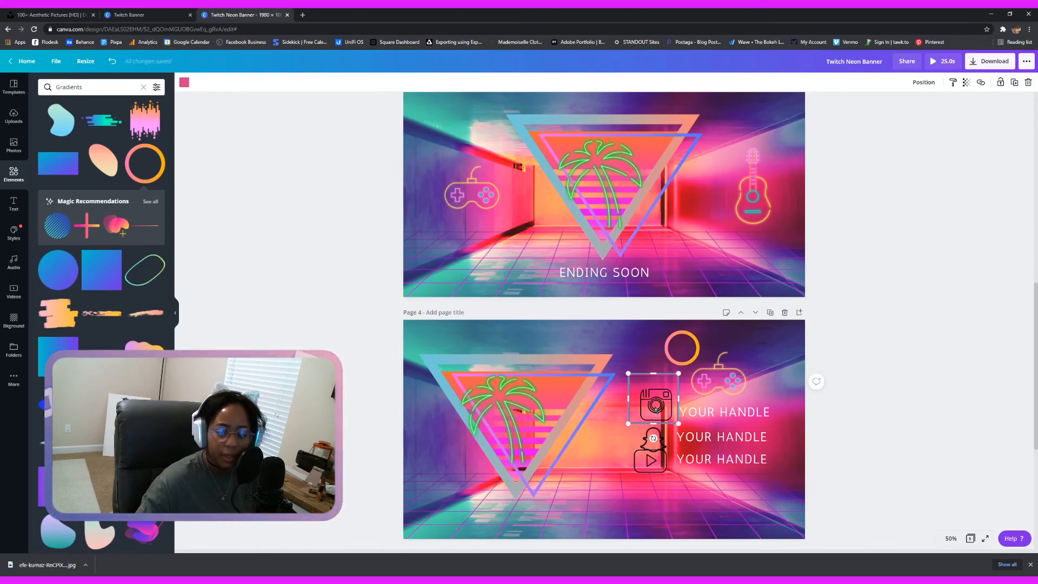
{"action": "left_click_drag", "start_coordinate": [636, 421], "coordinate": [652, 409]}
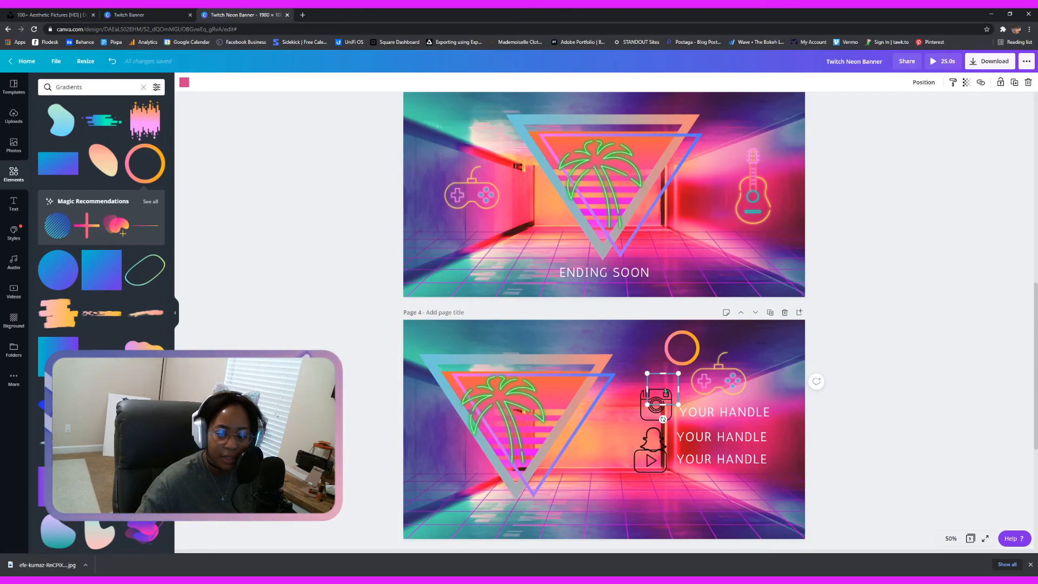
Add the blue-to-pink rounded bar from the ring's recommended graphics in place of the pink square outline, and shrink the ring further
{"action": "left_click", "coordinate": [150, 201]}
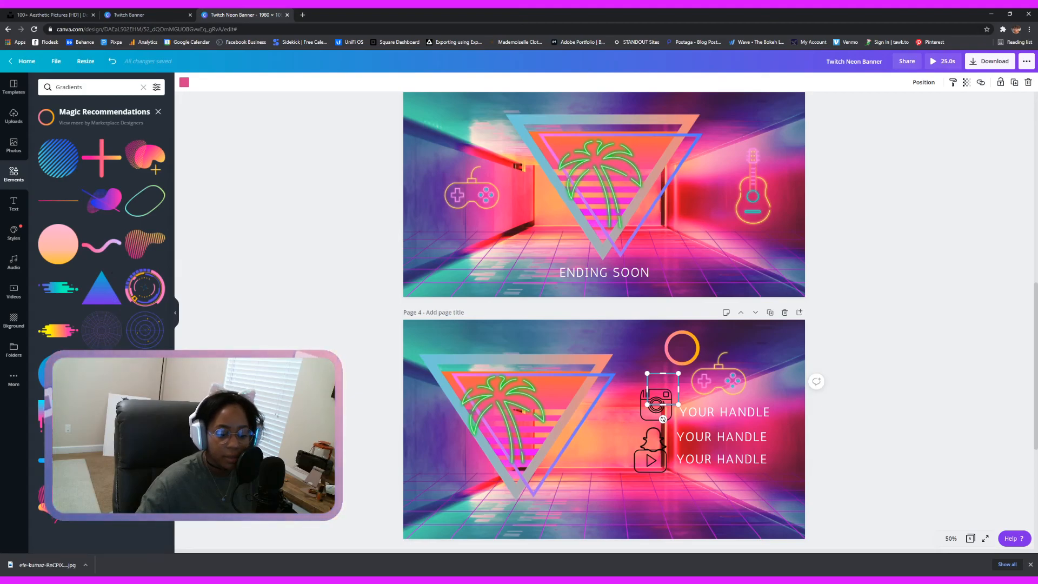
{"action": "left_click", "coordinate": [41, 460]}
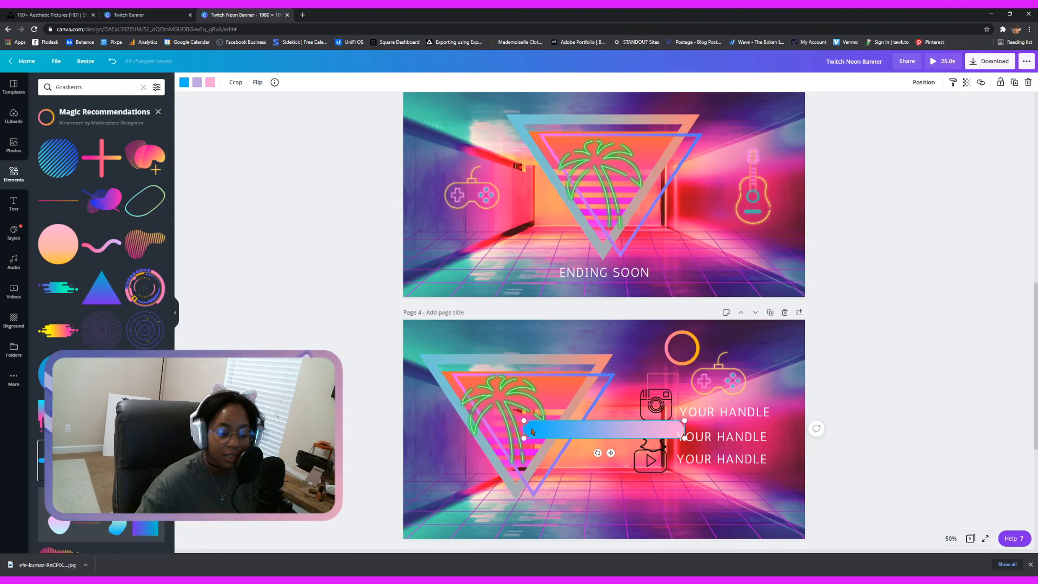
{"action": "left_click", "coordinate": [680, 388]}
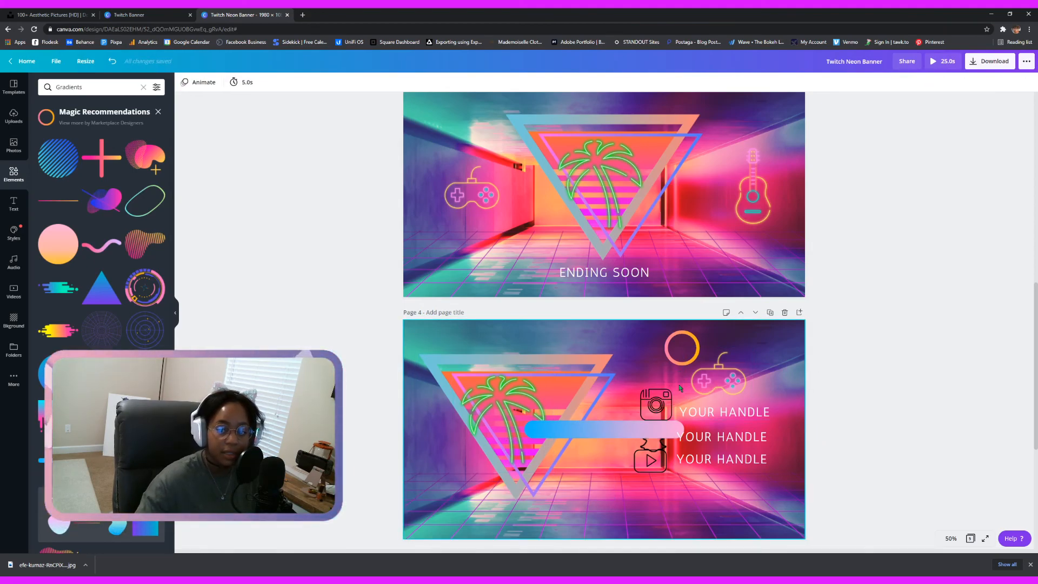
{"action": "mouse_move", "coordinate": [683, 346]}
{"action": "left_mouse_down"}
{"action": "mouse_move", "coordinate": [659, 349]}
{"action": "mouse_move", "coordinate": [651, 379]}
{"action": "mouse_move", "coordinate": [666, 383]}
{"action": "mouse_move", "coordinate": [675, 361]}
{"action": "left_mouse_up"}
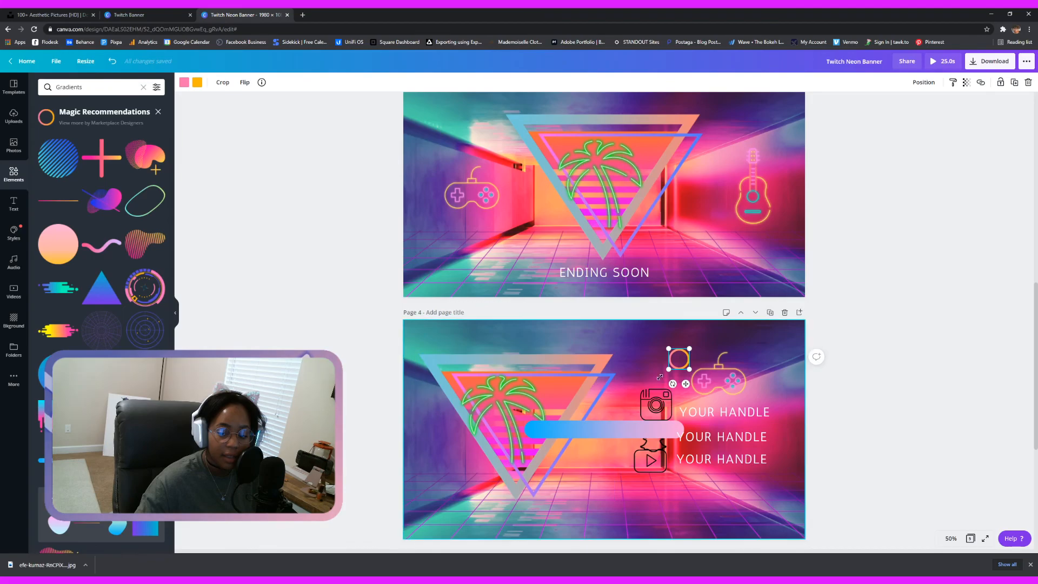
Add a blank page at the end of the design and move it up to directly after page 4
{"action": "scroll", "coordinate": [644, 316], "scroll_direction": "down", "scroll_amount": 5}
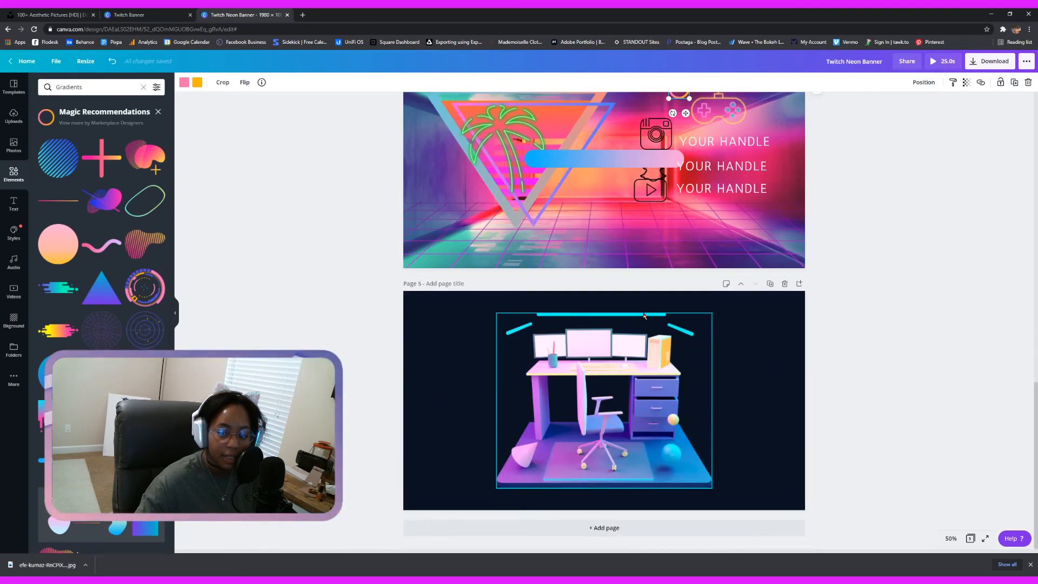
{"action": "left_click", "coordinate": [625, 529]}
{"action": "left_click_drag", "start_coordinate": [629, 429], "coordinate": [600, 238]}
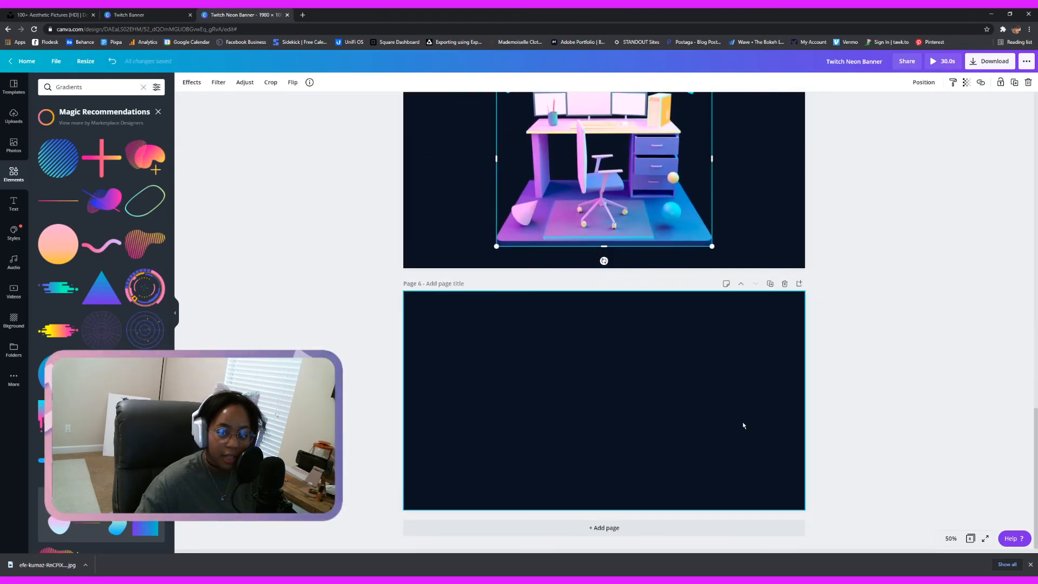
{"action": "left_click", "coordinate": [741, 284]}
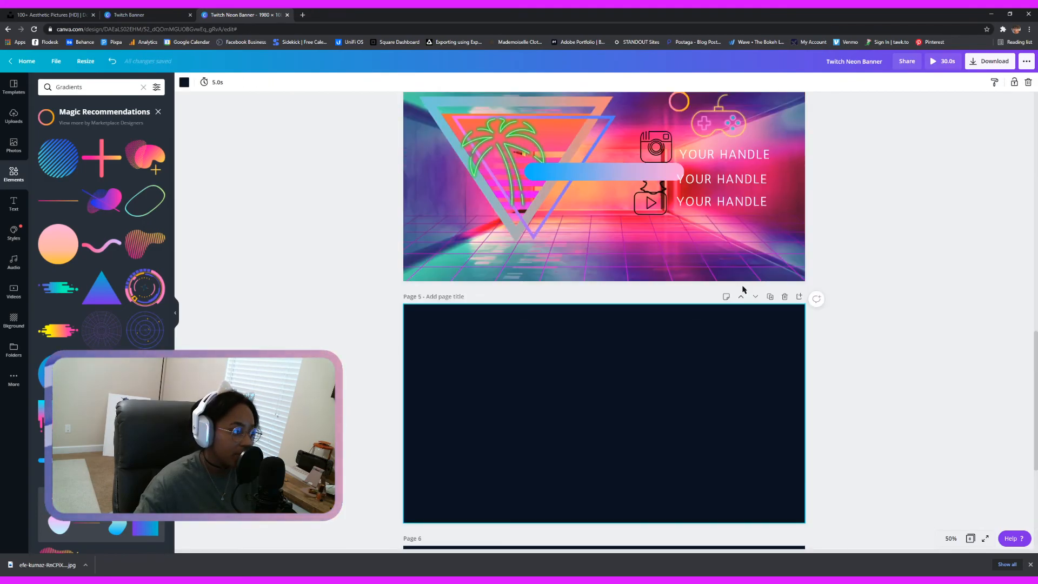
Move the blue-to-pink gradient bar and the gradient ring from page 4 onto the blank page 5
{"action": "left_click", "coordinate": [616, 174]}
{"action": "left_click_drag", "start_coordinate": [610, 195], "coordinate": [517, 418]}
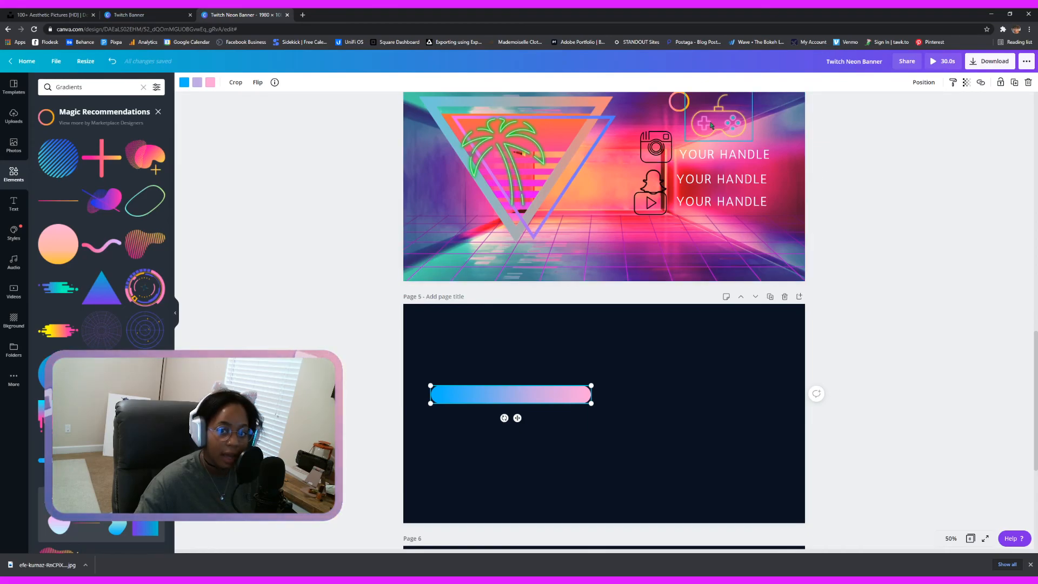
{"action": "left_click_drag", "start_coordinate": [680, 110], "coordinate": [668, 385]}
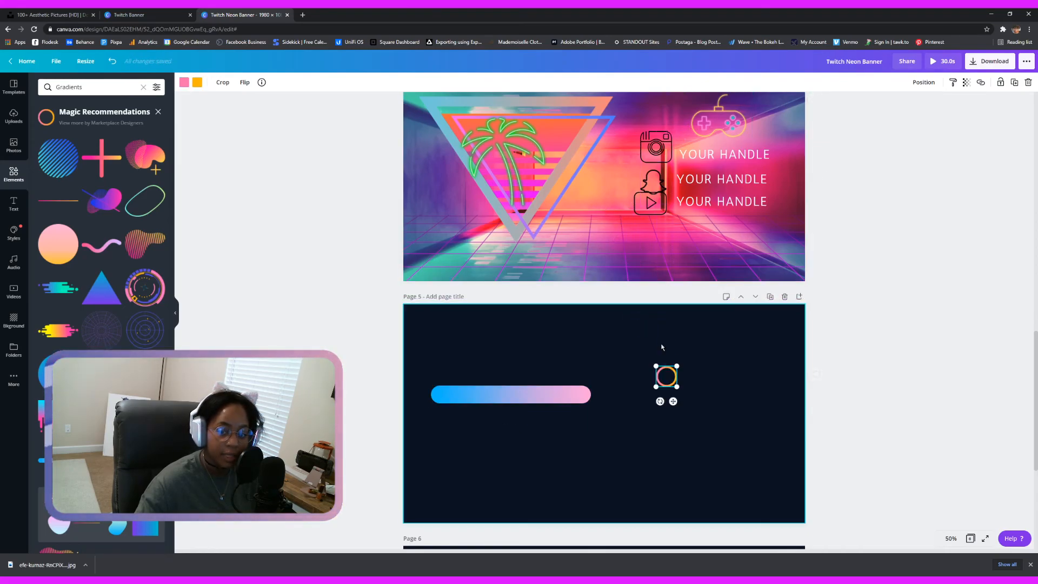
Move the Instagram icon from page 4 to above the gradient bar on page 5 and recolor it white
{"action": "left_click_drag", "start_coordinate": [656, 143], "coordinate": [473, 339]}
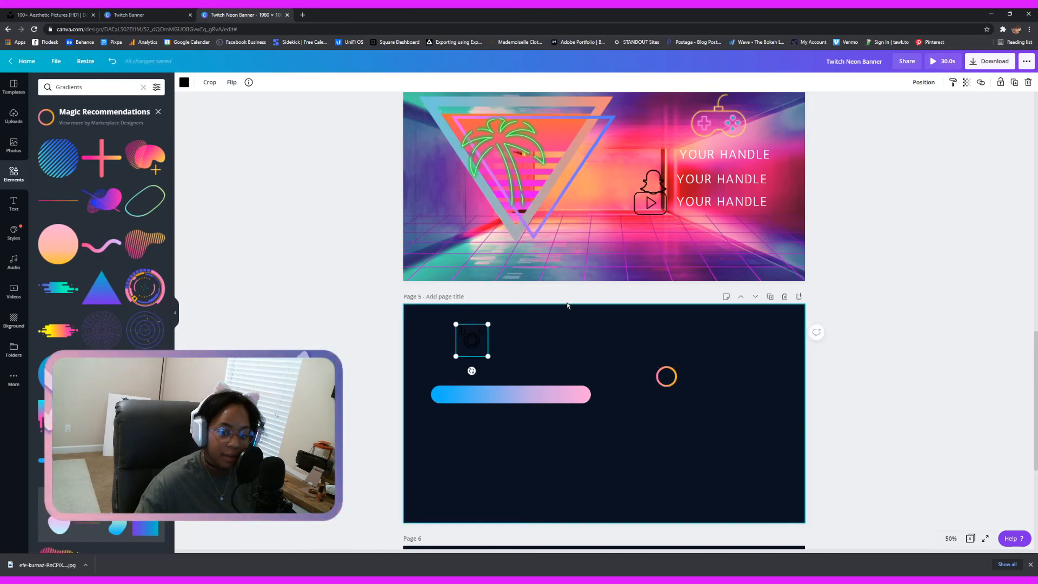
{"action": "left_click", "coordinate": [184, 83]}
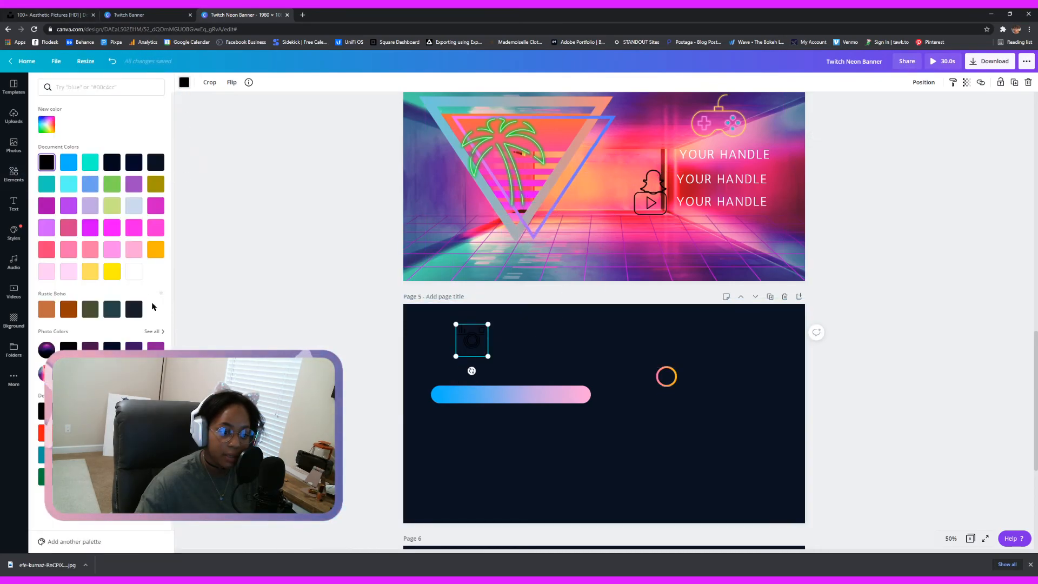
{"action": "left_click", "coordinate": [133, 271]}
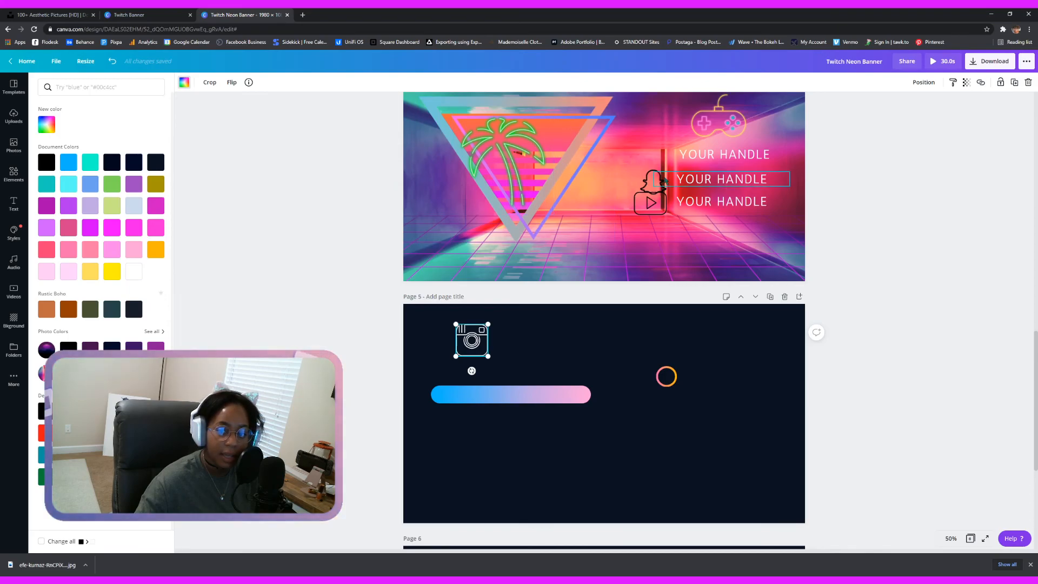
Try the Snapchat icon from page 4 in white beside the Instagram icon on page 5, and delete it
{"action": "left_click_drag", "start_coordinate": [652, 180], "coordinate": [522, 329]}
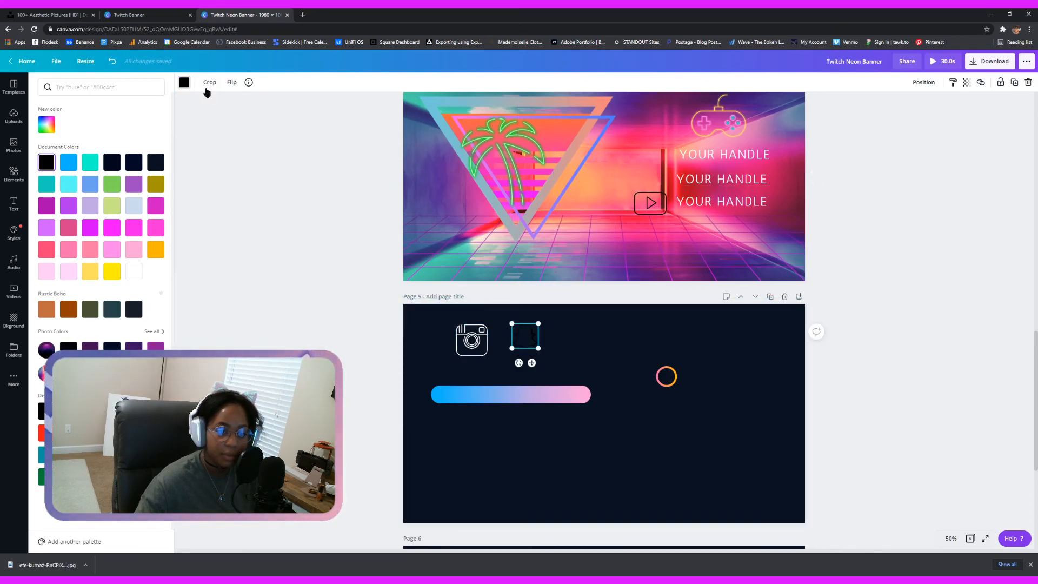
{"action": "left_click", "coordinate": [14, 174]}
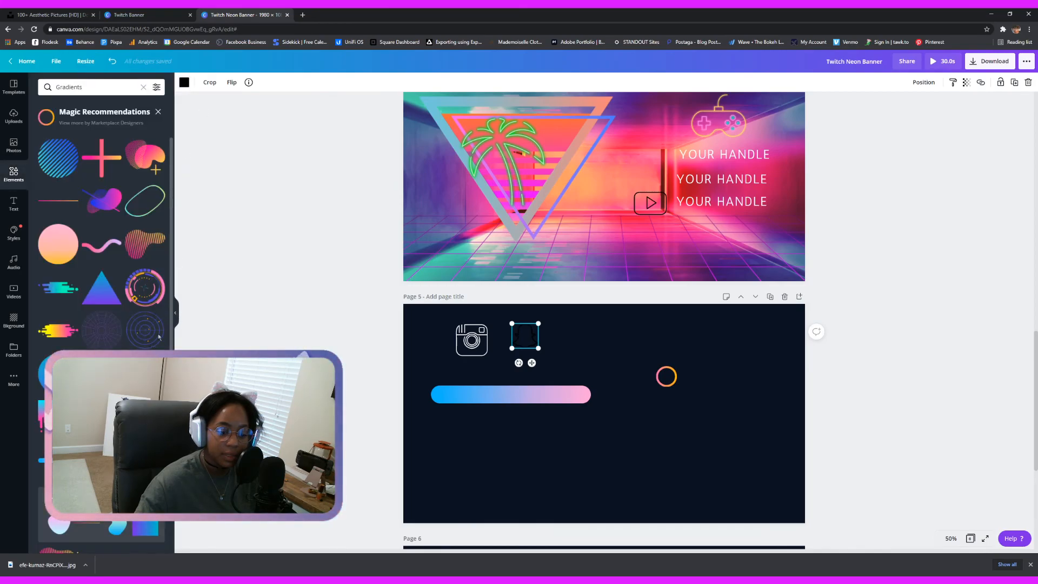
{"action": "left_click", "coordinate": [184, 83]}
{"action": "left_click", "coordinate": [133, 270]}
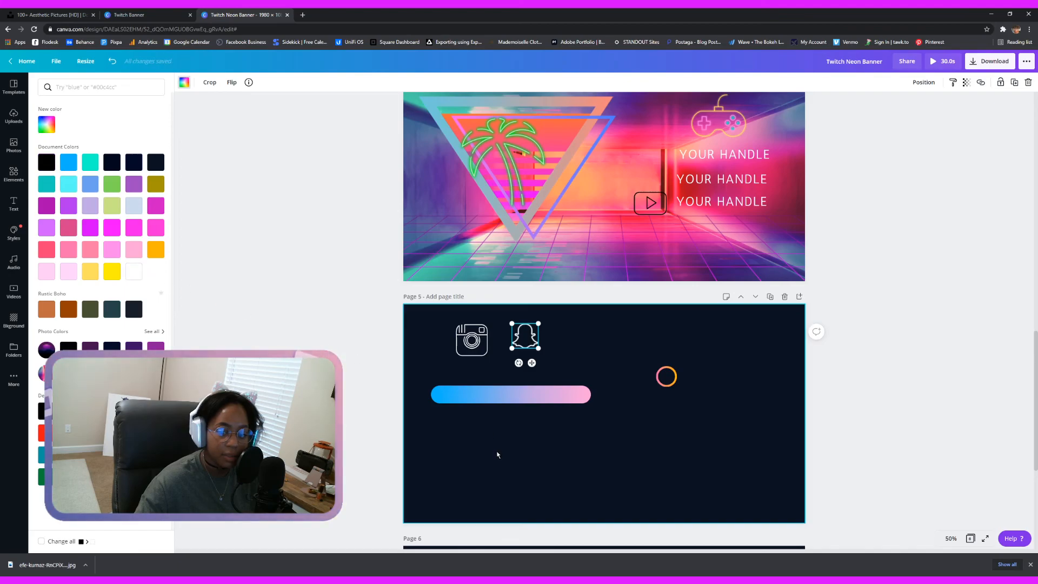
{"action": "left_click", "coordinate": [524, 374]}
{"action": "left_click", "coordinate": [569, 338]}
{"action": "left_click", "coordinate": [527, 337]}
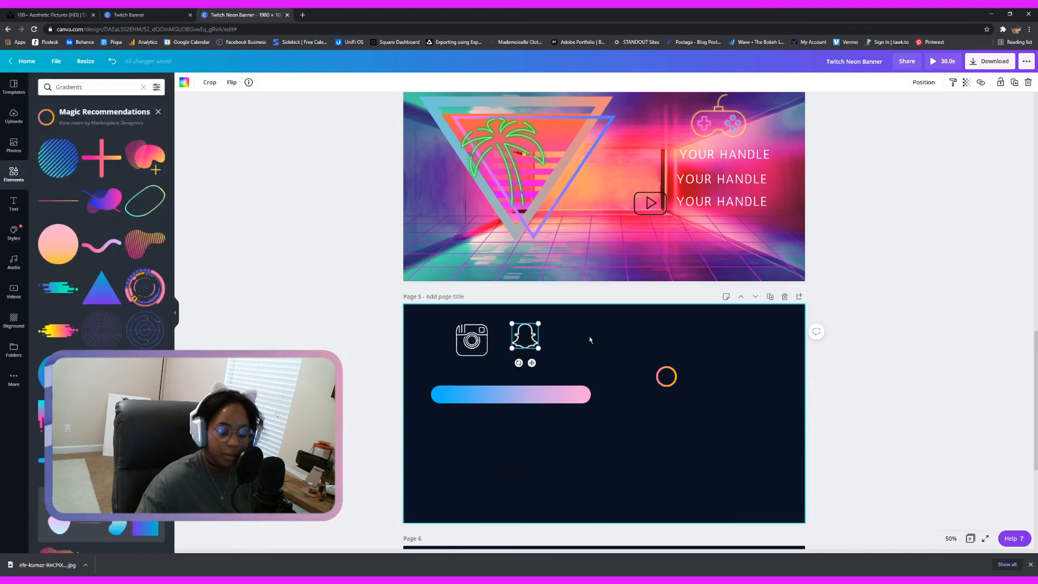
{"action": "key", "text": "Delete"}
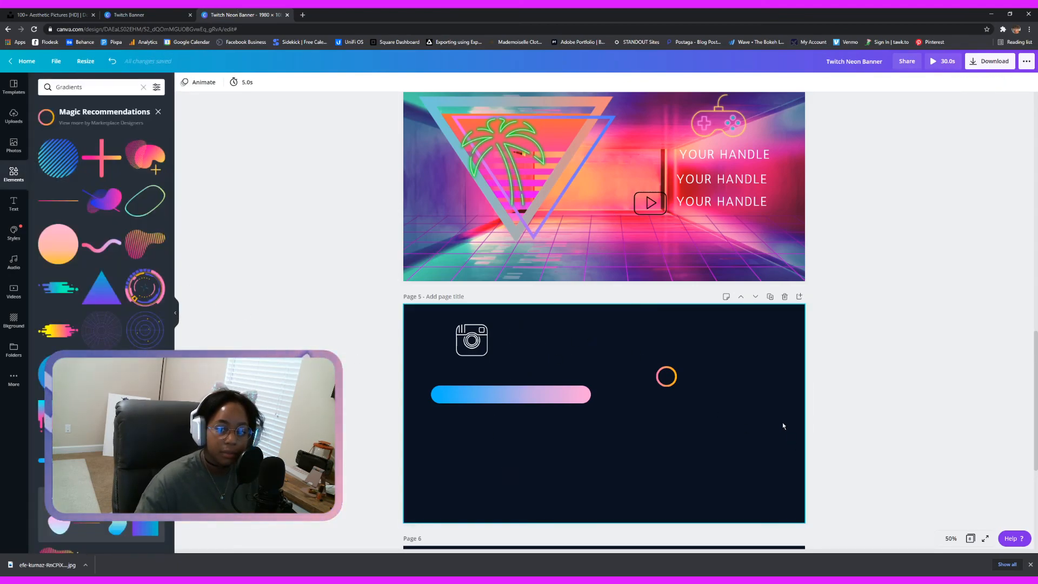
Place the gradient ring below the bar on page 5 and move the YouTube play icon from page 4 beside the Instagram icon
{"action": "left_click_drag", "start_coordinate": [672, 378], "coordinate": [492, 453]}
{"action": "left_click", "coordinate": [652, 208]}
{"action": "left_click_drag", "start_coordinate": [652, 208], "coordinate": [519, 347]}
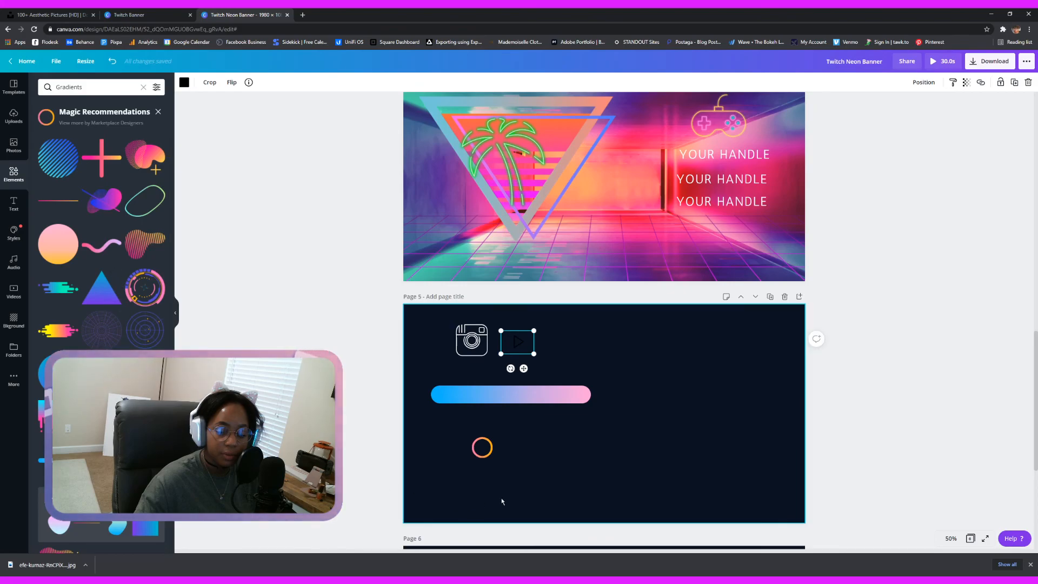
Add the blue-to-purple gradient triangle to page 5 at icon size beside the gradient ring
{"action": "left_click", "coordinate": [106, 299]}
{"action": "left_click_drag", "start_coordinate": [659, 458], "coordinate": [540, 442]}
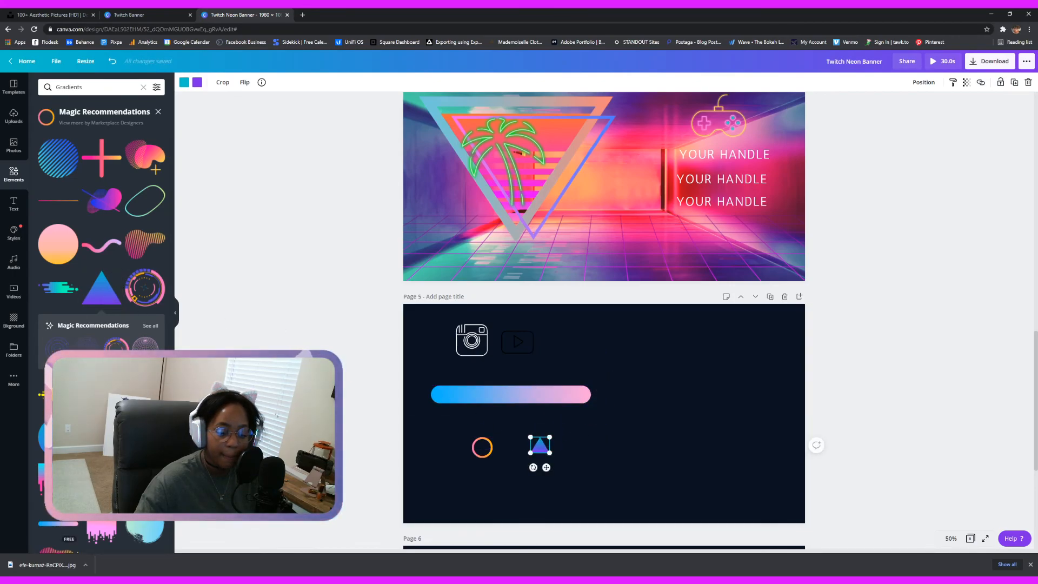
{"action": "scroll", "coordinate": [102, 244], "scroll_direction": "down", "scroll_amount": 1}
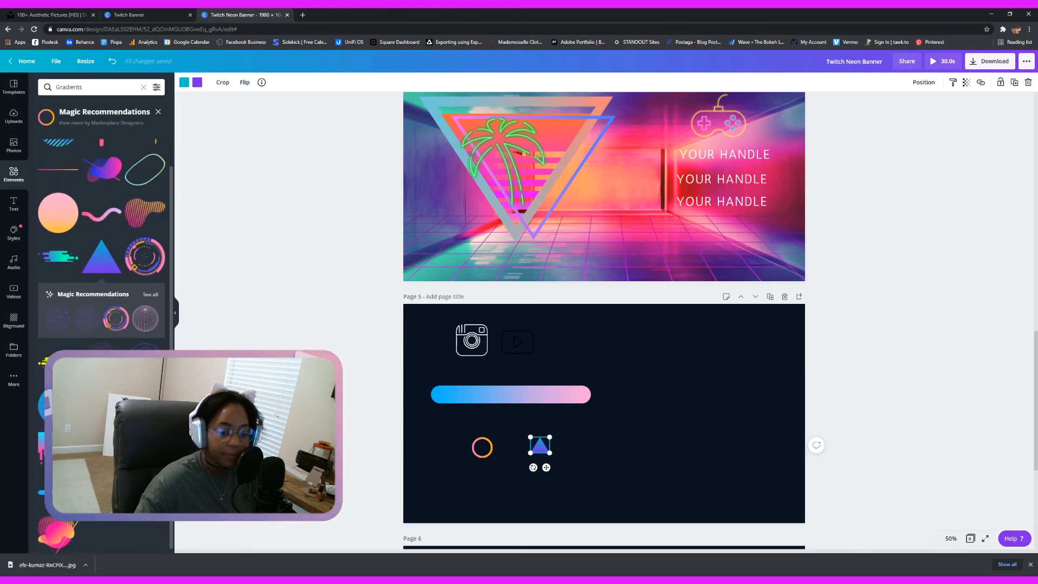
{"action": "scroll", "coordinate": [101, 243], "scroll_direction": "up", "scroll_amount": 1}
Search the elements for "twitter", try the green-to-blue gradient bird logo on page 5, and delete it again
{"action": "left_click", "coordinate": [127, 82]}
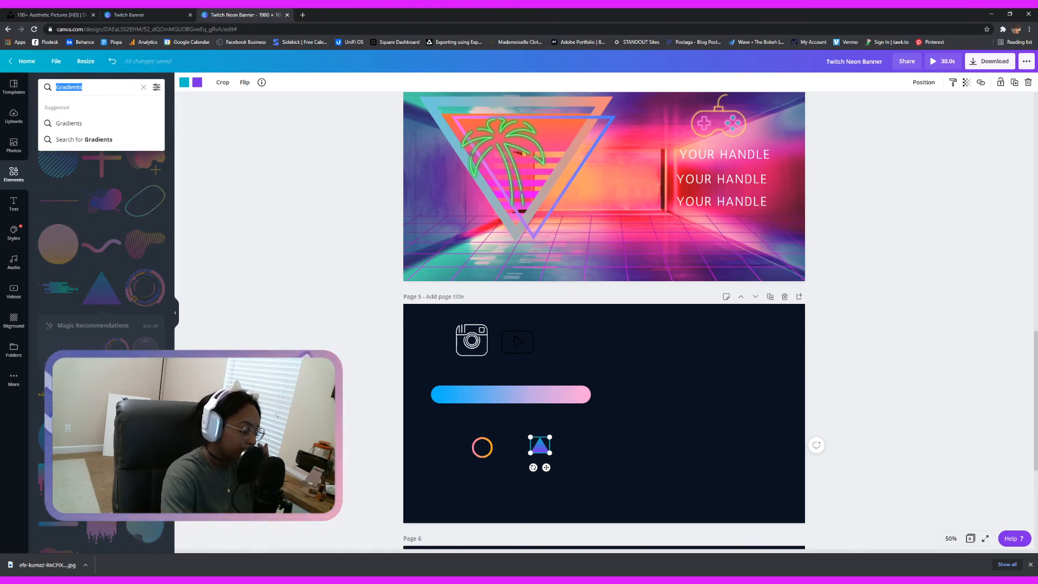
{"action": "type", "text": "ti"}
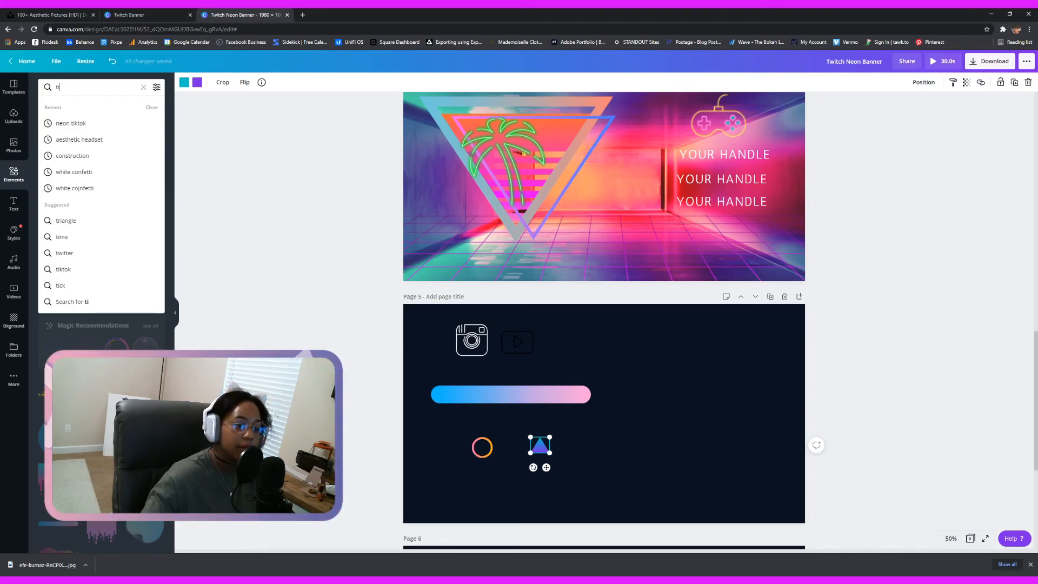
{"action": "left_click", "coordinate": [81, 254]}
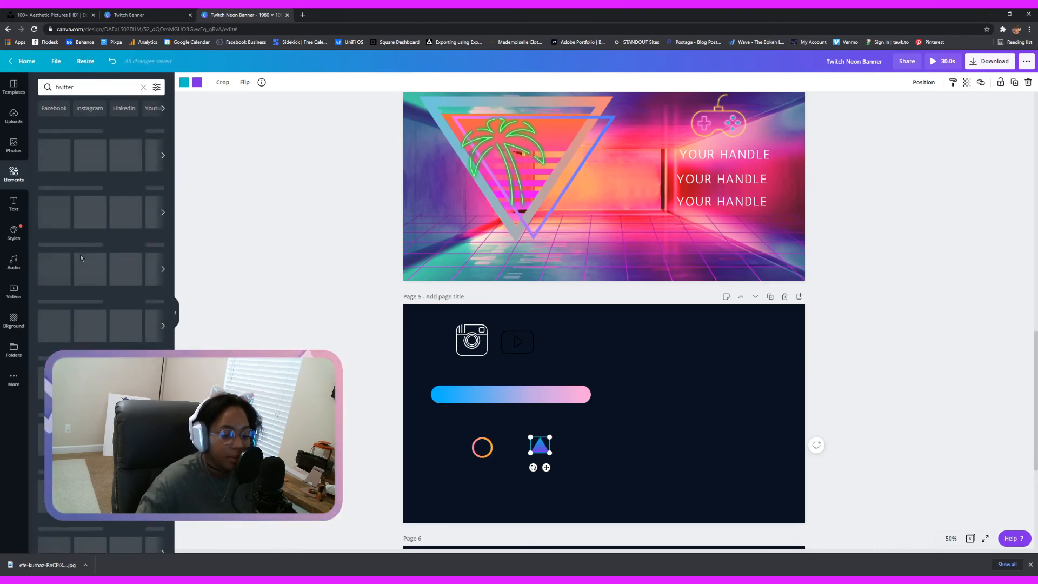
{"action": "left_click", "coordinate": [113, 83]}
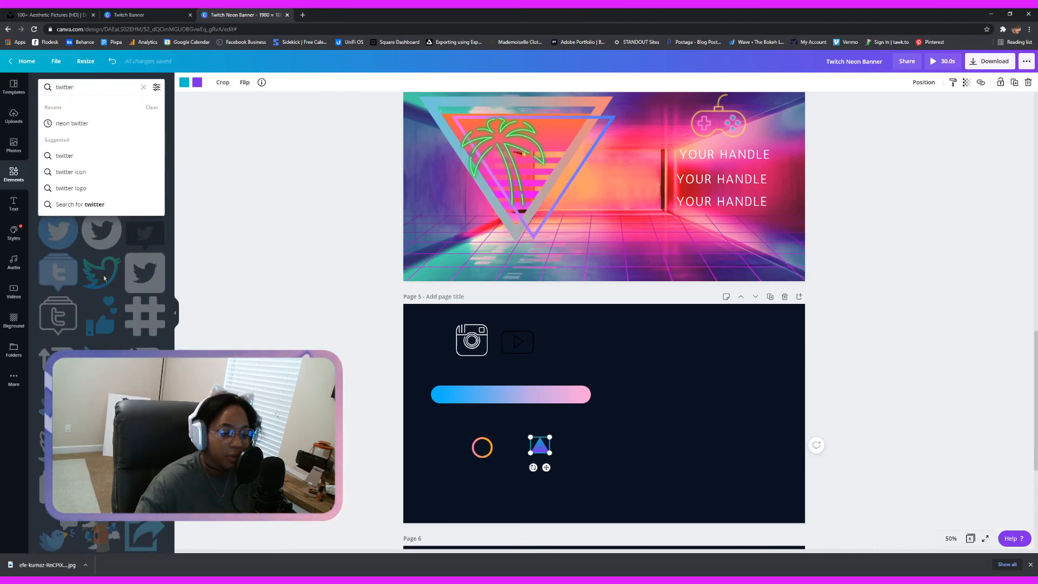
{"action": "left_click", "coordinate": [108, 280]}
{"action": "left_click", "coordinate": [102, 273]}
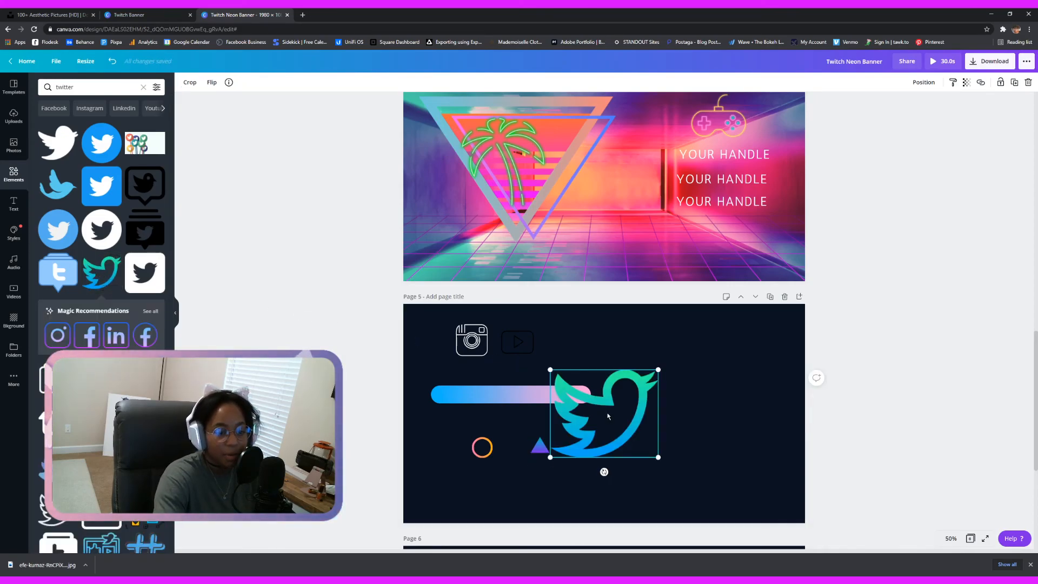
{"action": "key", "text": "Delete"}
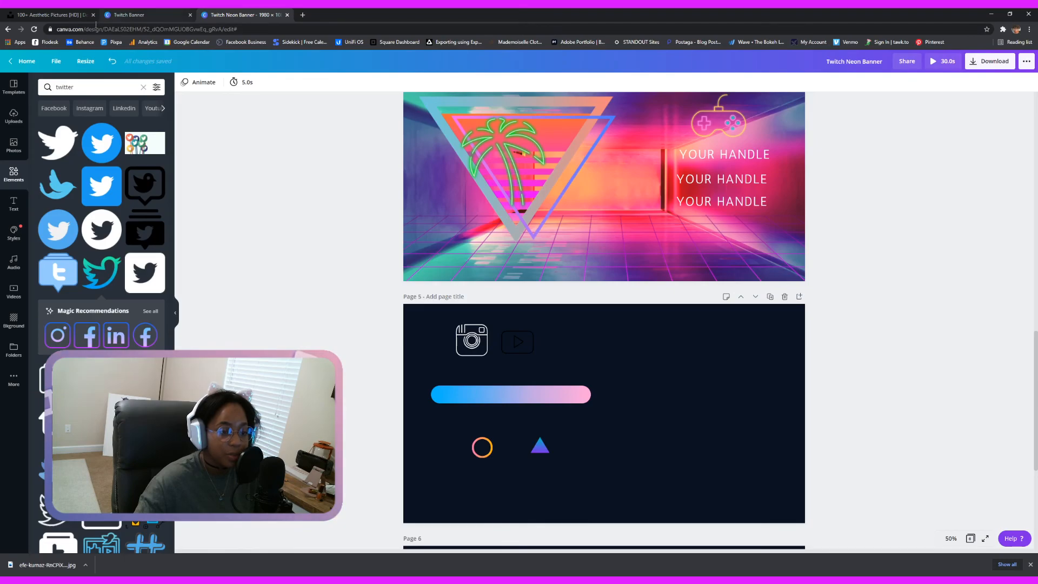
Search the elements for "neon bird" and look through the results for a Twitter-style bird
{"action": "left_click", "coordinate": [97, 87]}
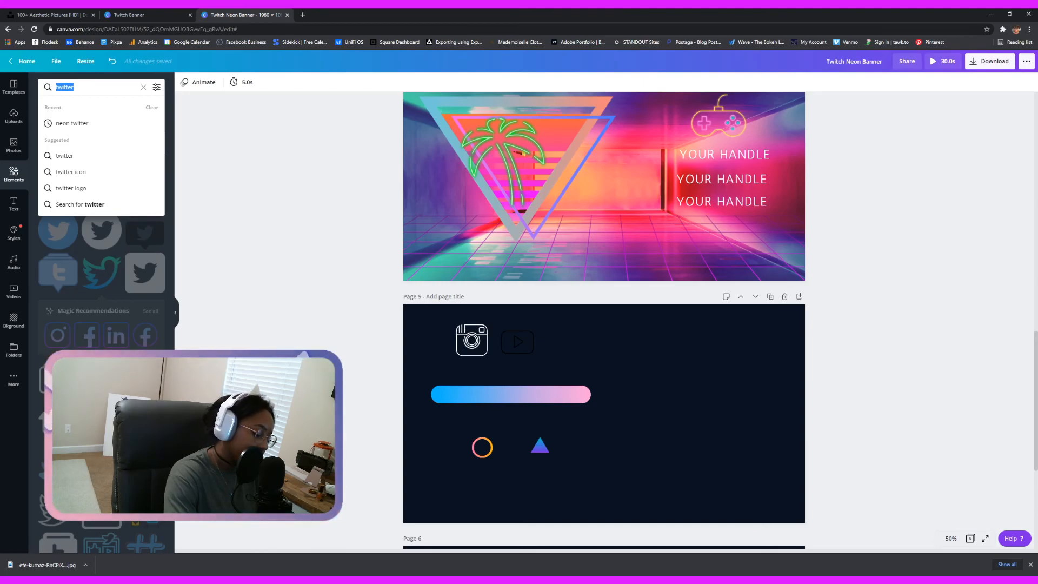
{"action": "type", "text": "neon bird"}
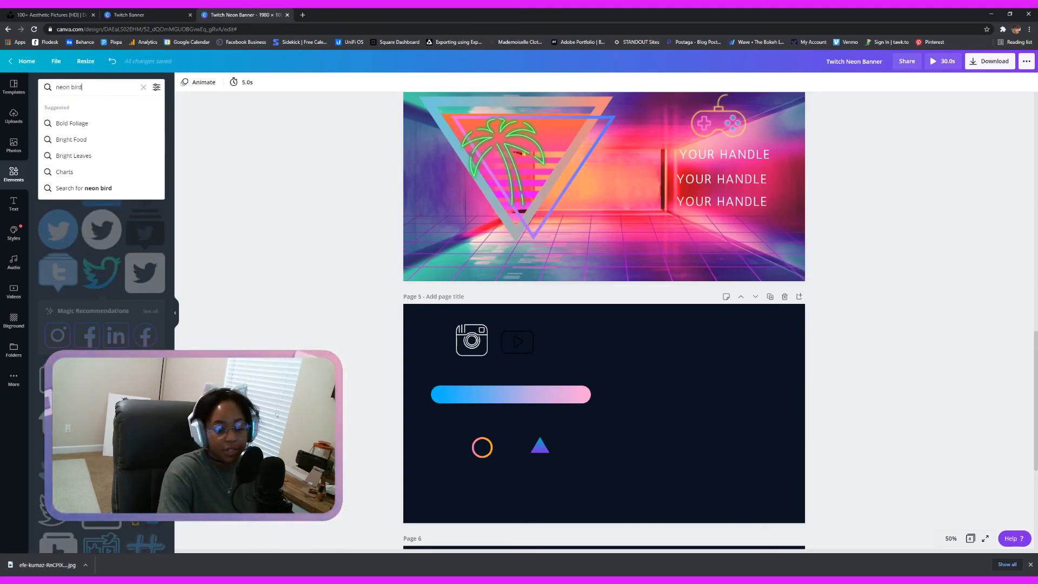
{"action": "key", "text": "Return"}
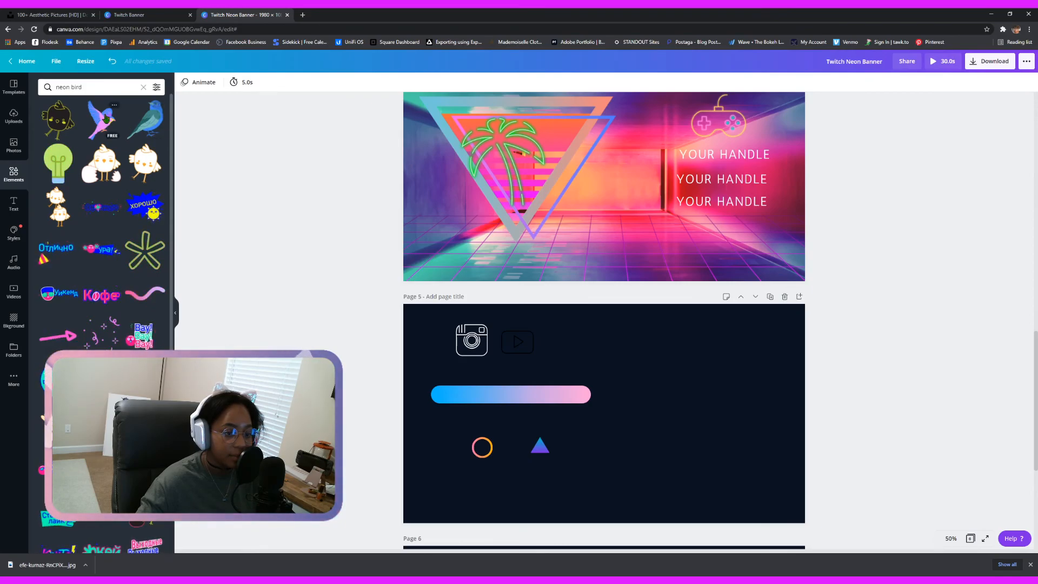
{"action": "scroll", "coordinate": [106, 118], "scroll_direction": "down", "scroll_amount": 5}
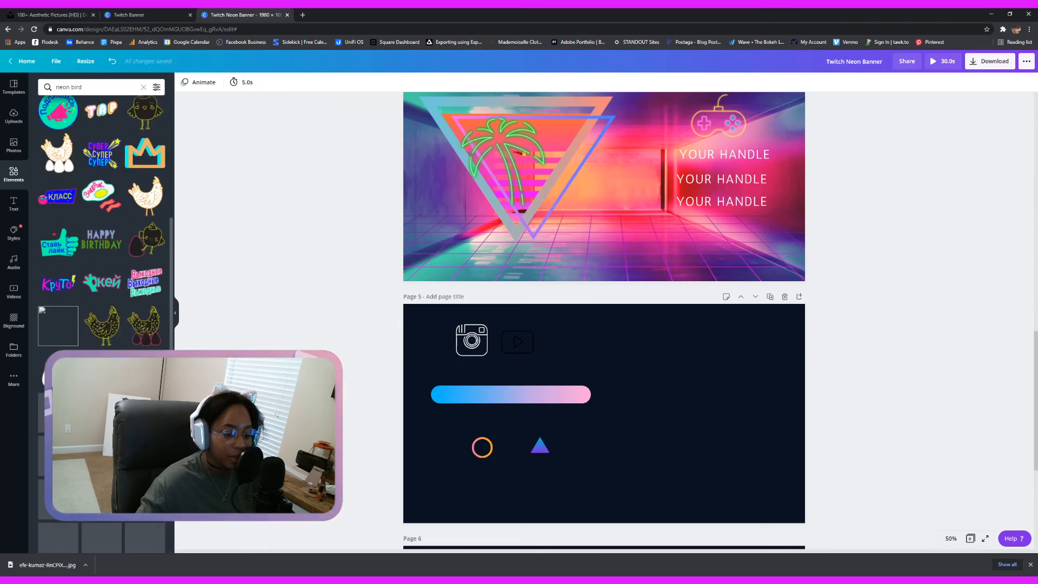
{"action": "scroll", "coordinate": [106, 118], "scroll_direction": "down", "scroll_amount": 5}
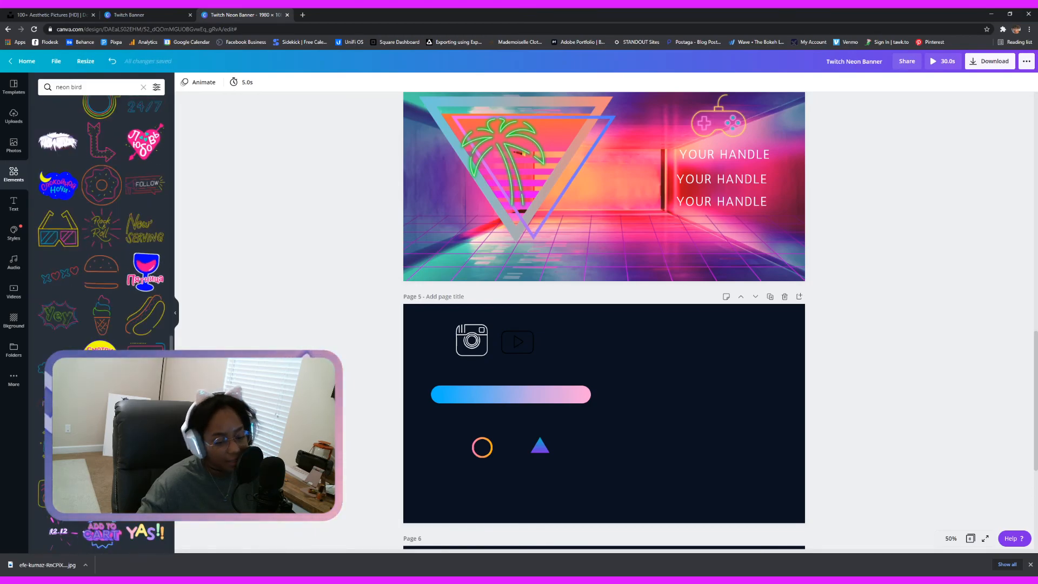
Search the elements for "bird", try the round blue bird with the orange beak on page 5, and delete it
{"action": "double_click", "coordinate": [60, 87]}
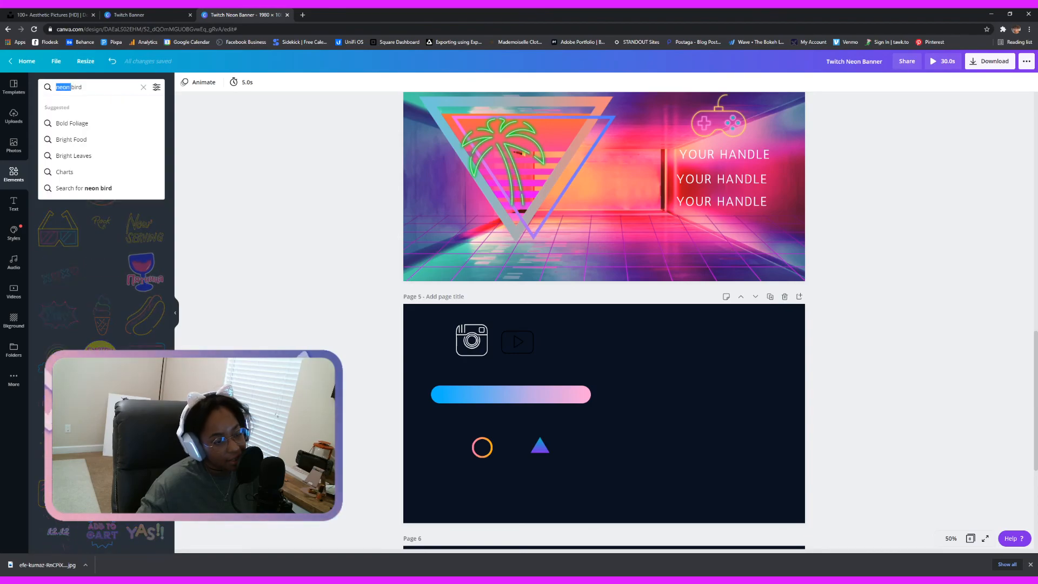
{"action": "key", "text": "BackSpace"}
{"action": "key", "text": "Return"}
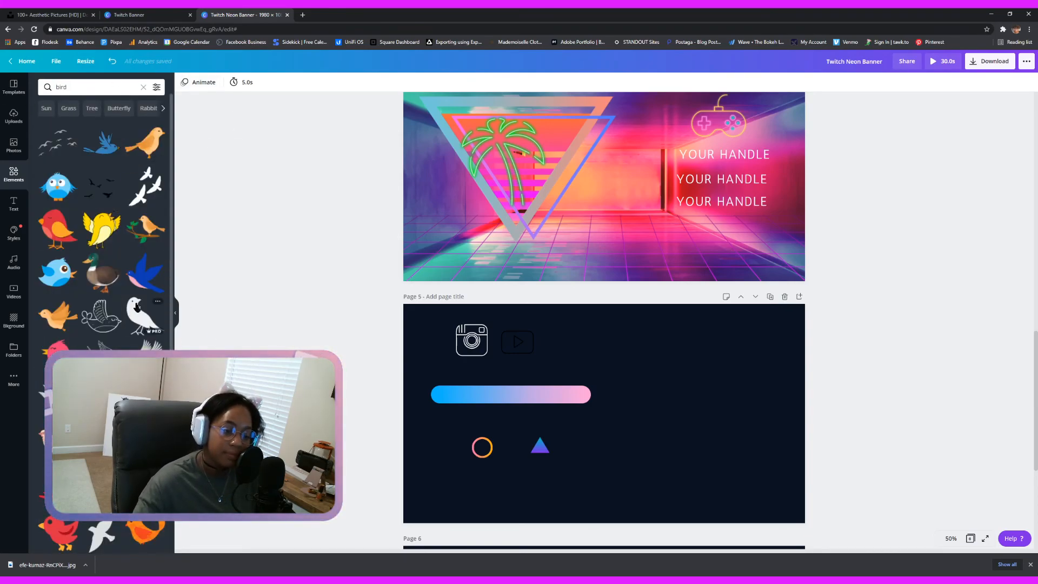
{"action": "left_click", "coordinate": [61, 277]}
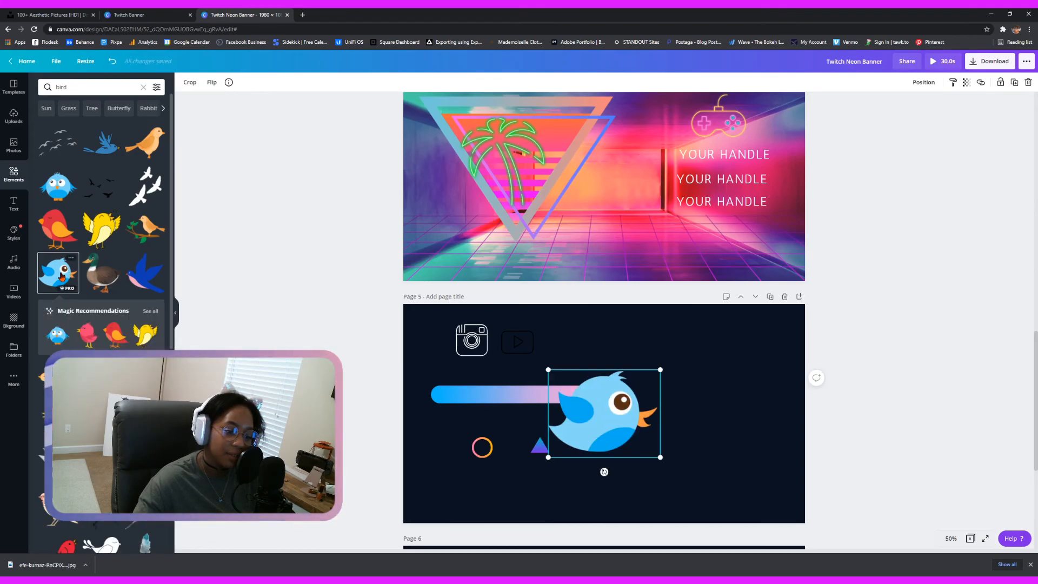
{"action": "key", "text": "Delete"}
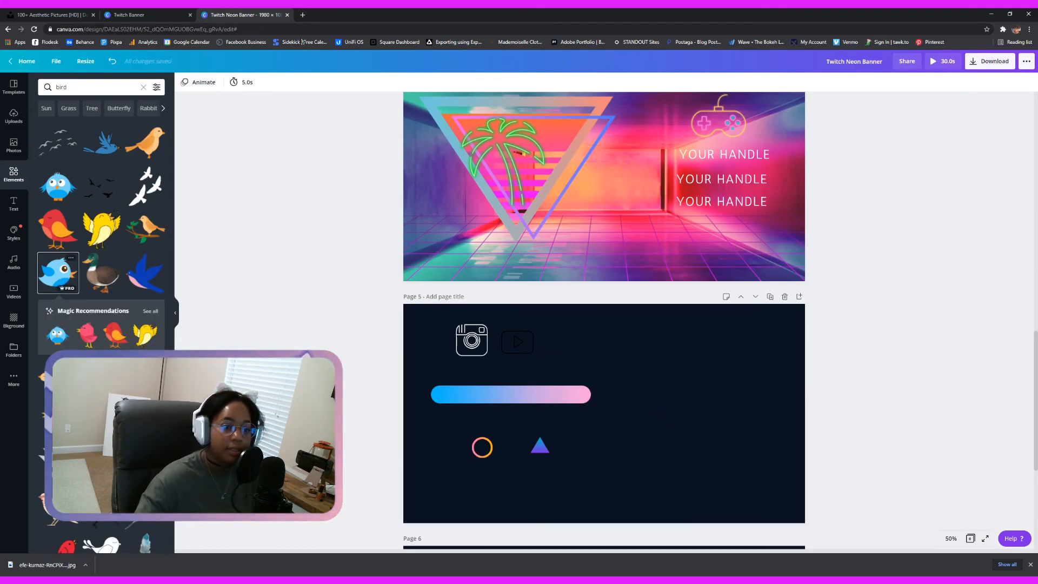
Filter the bird results and add the plain light blue bird with the yellow beak to page 5
{"action": "left_click", "coordinate": [156, 87]}
{"action": "left_click", "coordinate": [53, 211]}
{"action": "left_click", "coordinate": [101, 239]}
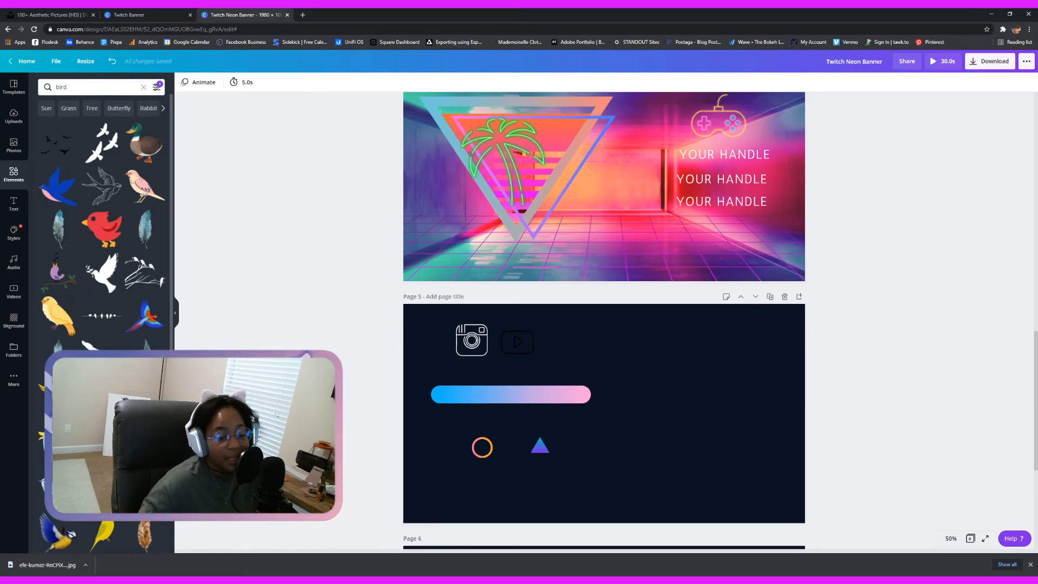
{"action": "scroll", "coordinate": [101, 243], "scroll_direction": "down", "scroll_amount": 5}
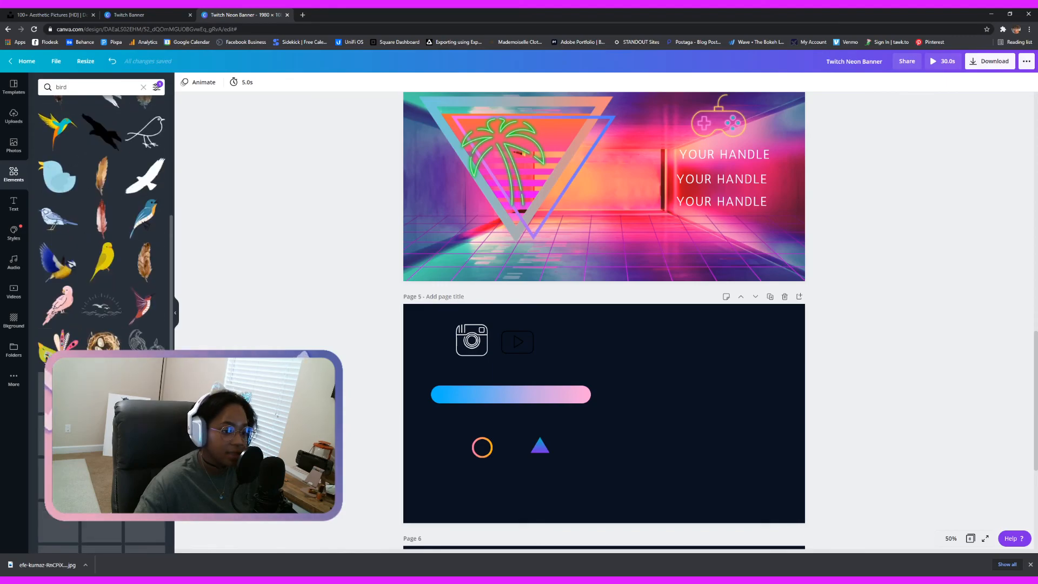
{"action": "left_click", "coordinate": [65, 180]}
Flip the light blue bird horizontally and recolor its wing magenta purple
{"action": "left_click", "coordinate": [258, 82]}
{"action": "left_click", "coordinate": [270, 103]}
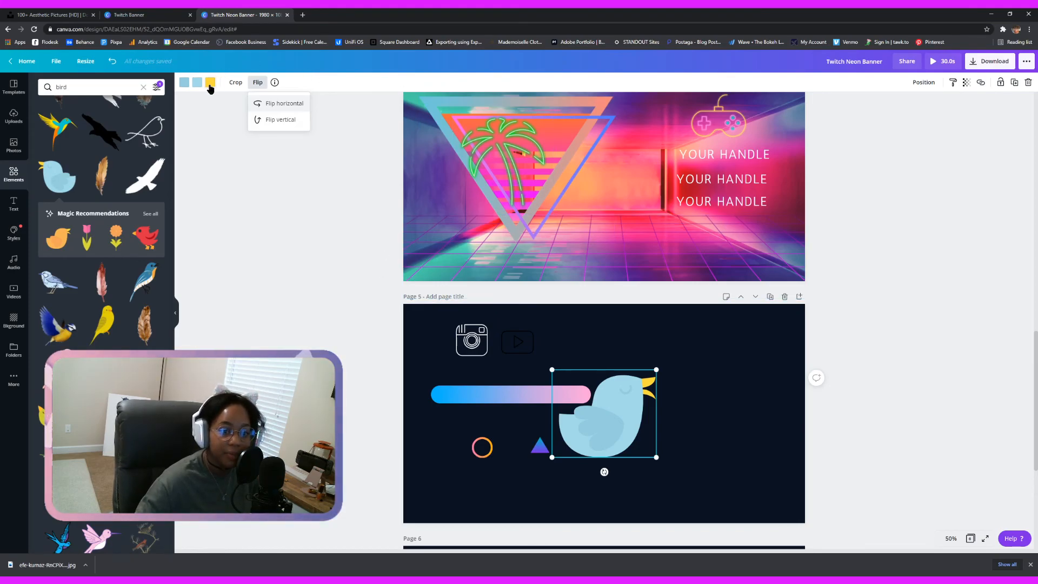
{"action": "left_click", "coordinate": [185, 83]}
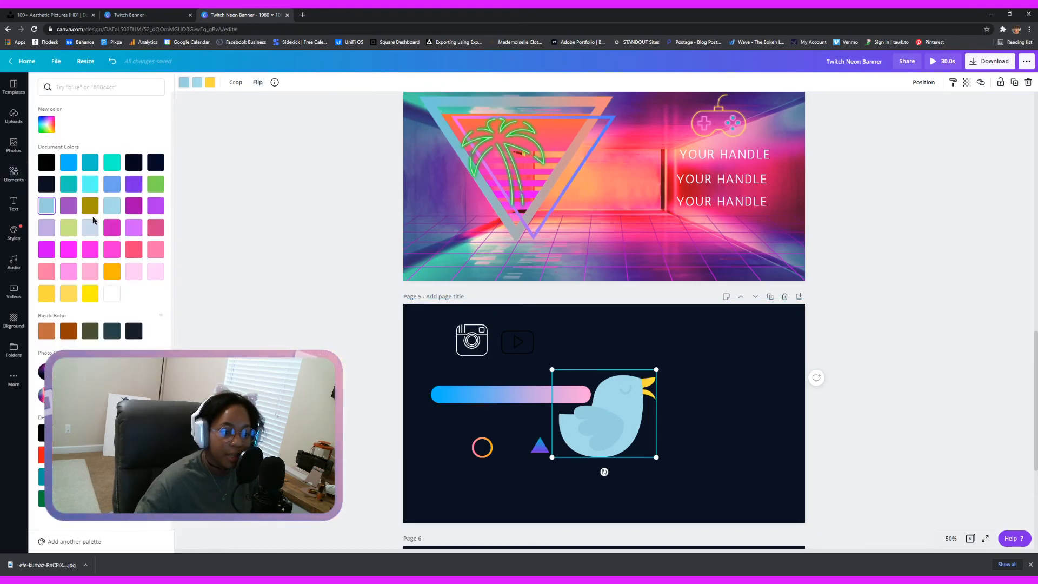
{"action": "left_click", "coordinate": [133, 206]}
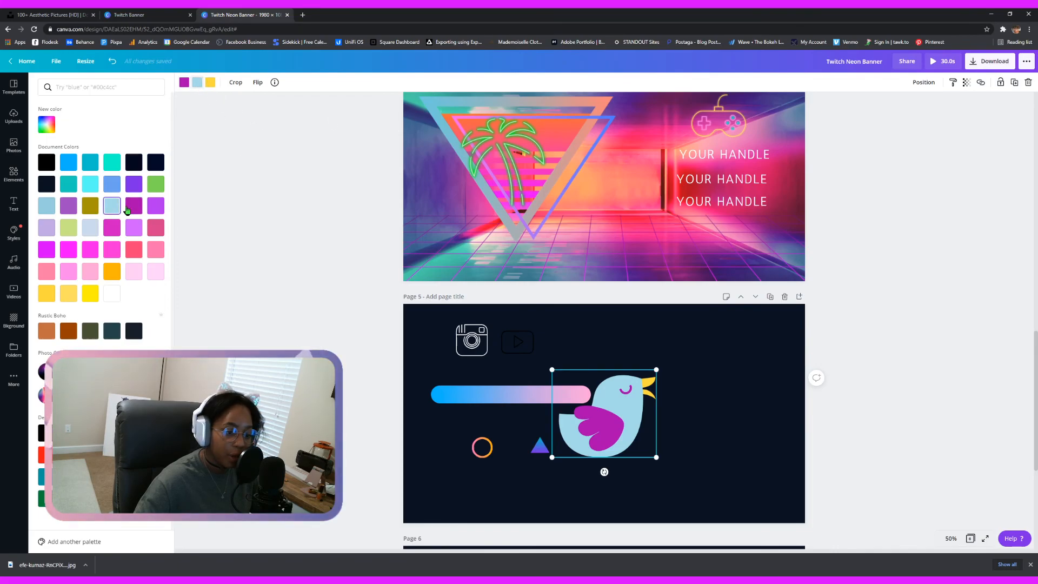
Try pink and pale blue shades on the bird's body, settle on light purple, and make its beak bright yellow
{"action": "left_click", "coordinate": [156, 253]}
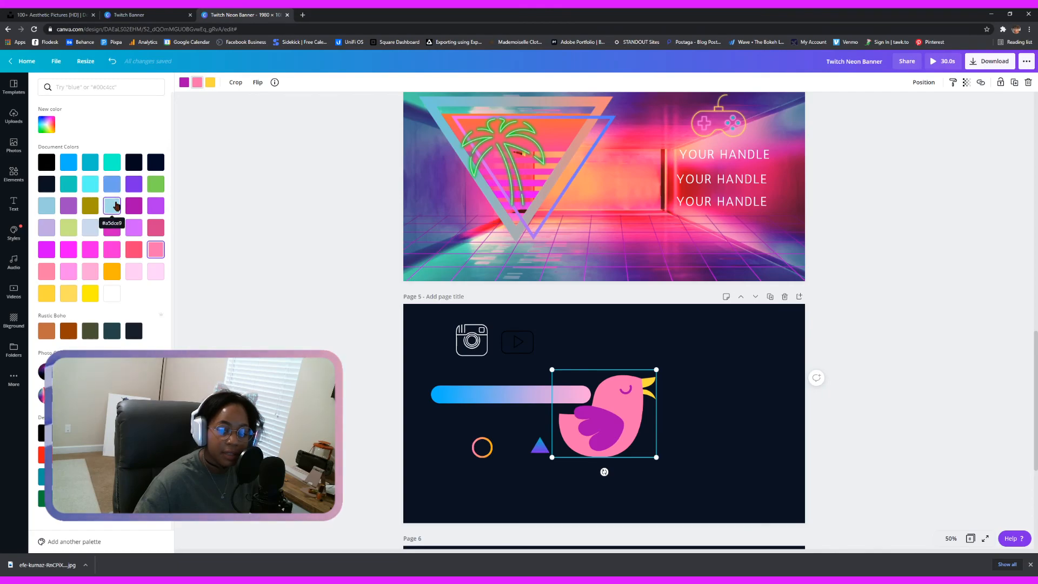
{"action": "left_click", "coordinate": [117, 205]}
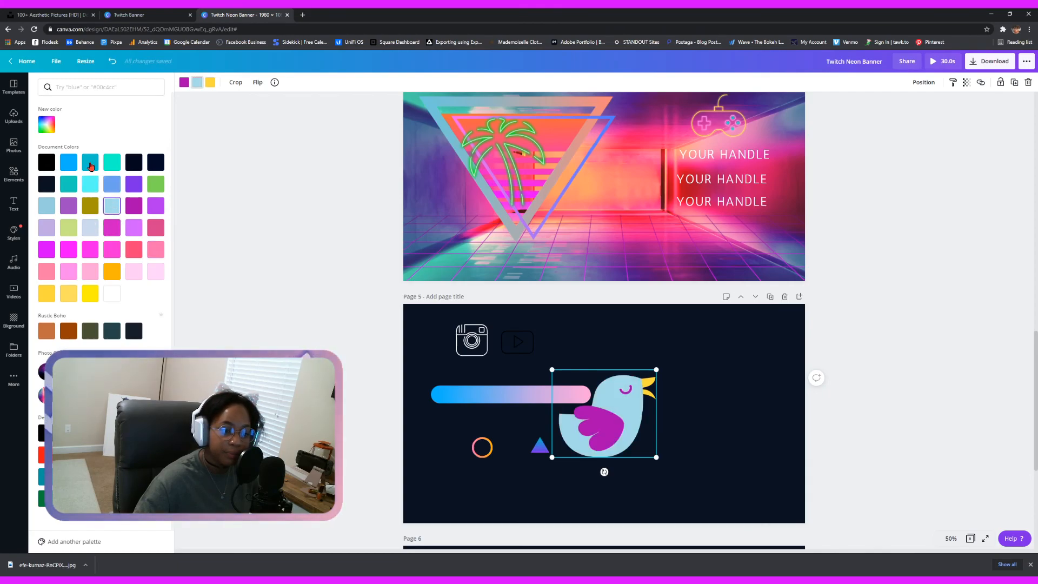
{"action": "left_click", "coordinate": [46, 207]}
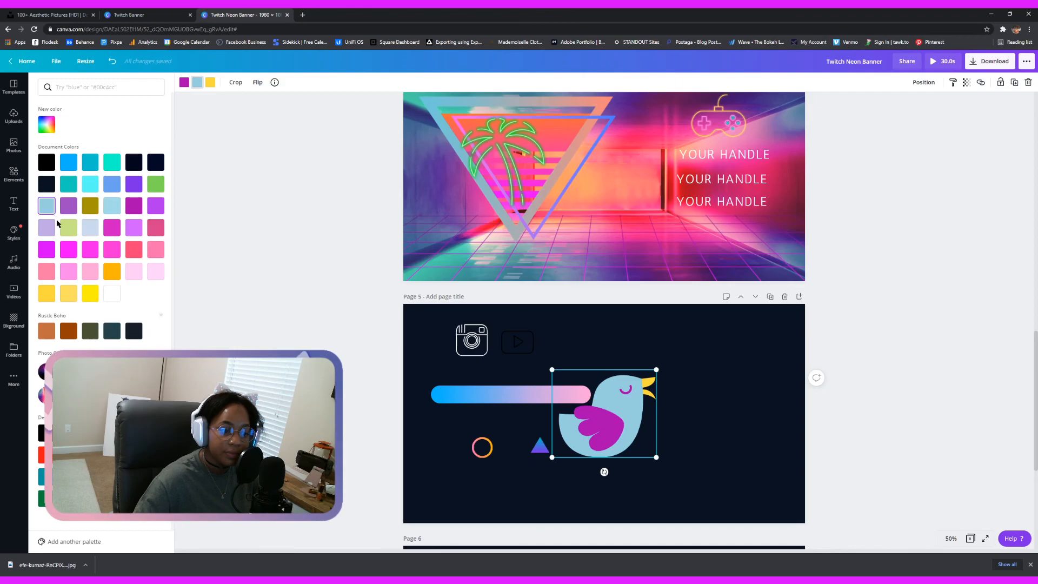
{"action": "left_click", "coordinate": [91, 230]}
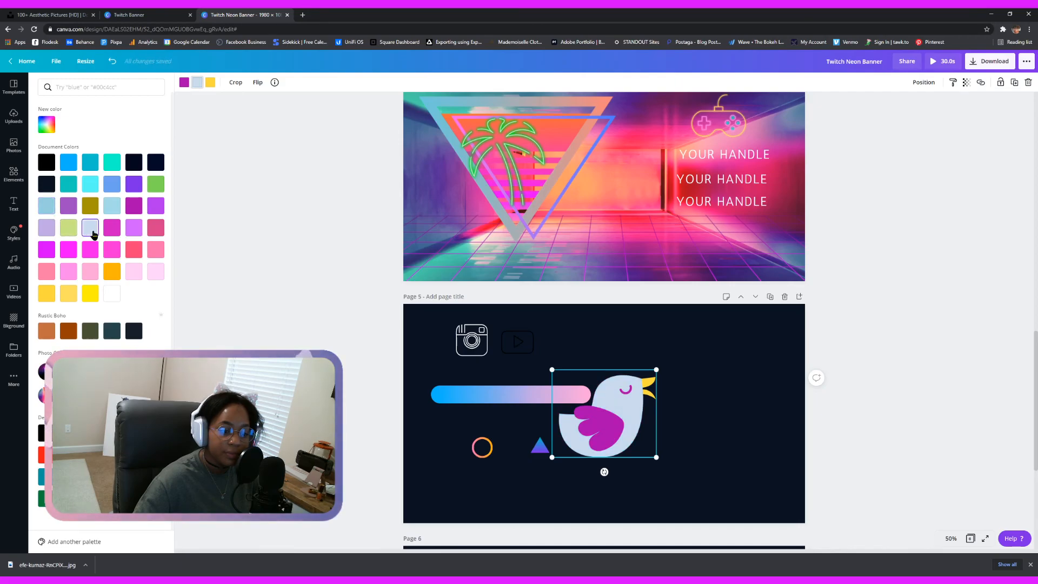
{"action": "left_click", "coordinate": [136, 231]}
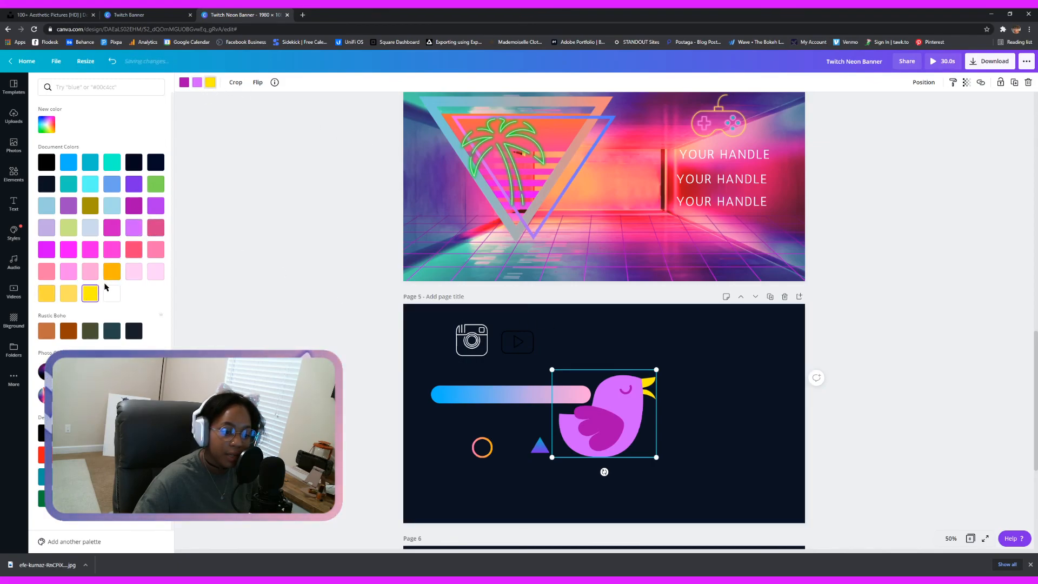
Shrink the purple bird to icon size and place it in the icon row at the top of page 5
{"action": "left_click", "coordinate": [611, 432]}
{"action": "left_click_drag", "start_coordinate": [588, 423], "coordinate": [601, 344]}
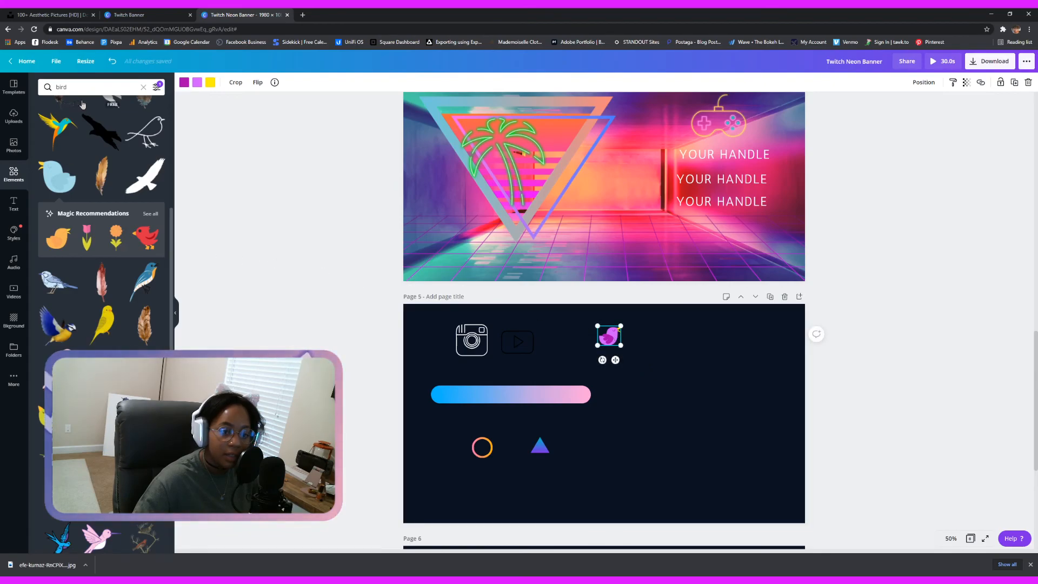
{"action": "left_click", "coordinate": [92, 87]}
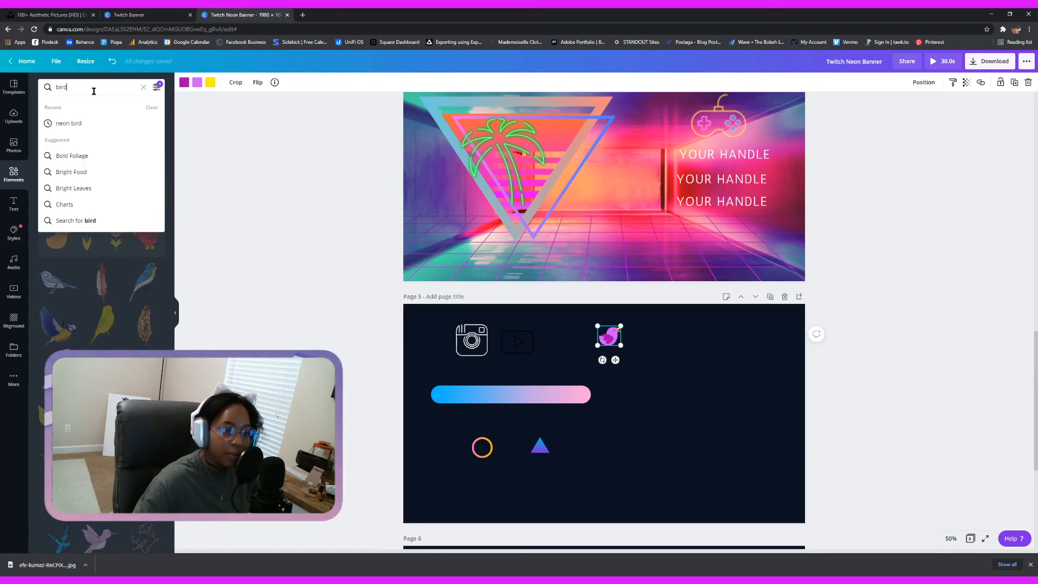
Crop the rounded ends off the blue-to-pink gradient bar on page 5 to leave a square-ended strip
{"action": "left_click", "coordinate": [487, 398]}
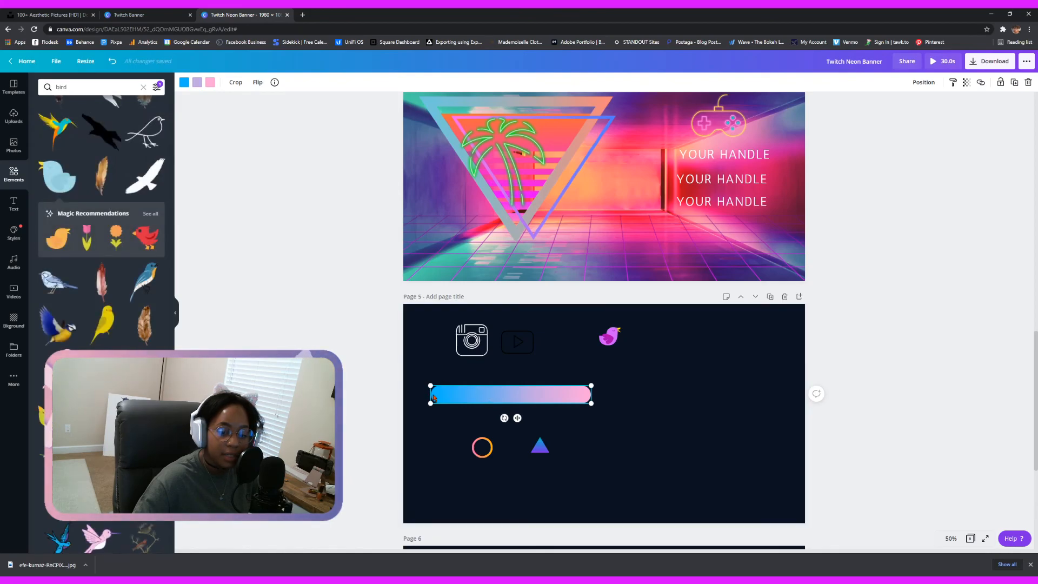
{"action": "mouse_move", "coordinate": [430, 385]}
{"action": "left_mouse_down"}
{"action": "mouse_move", "coordinate": [463, 389]}
{"action": "mouse_move", "coordinate": [428, 385]}
{"action": "left_mouse_up"}
{"action": "double_click", "coordinate": [516, 396]}
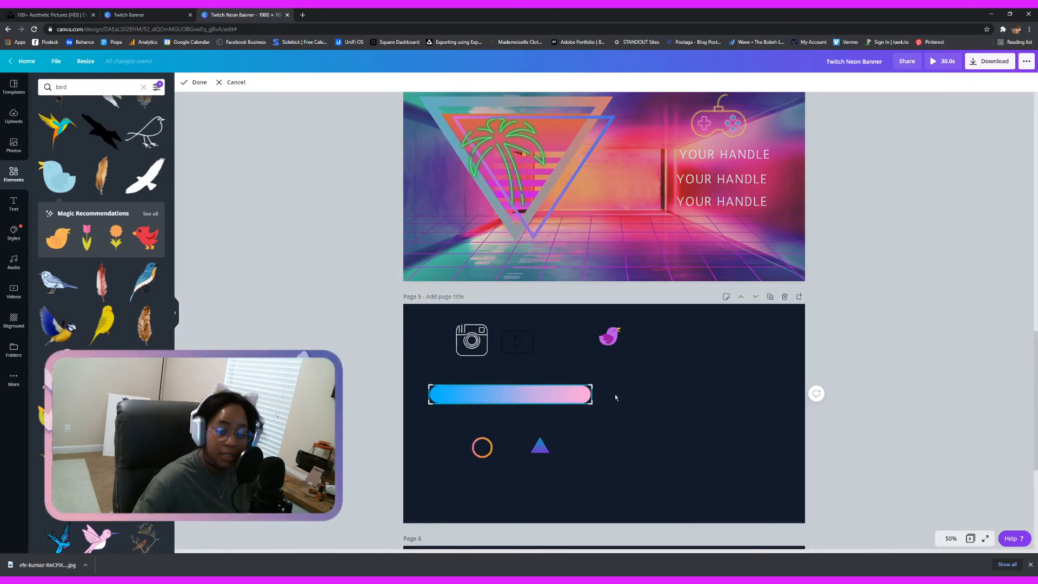
{"action": "left_click_drag", "start_coordinate": [591, 386], "coordinate": [584, 387]}
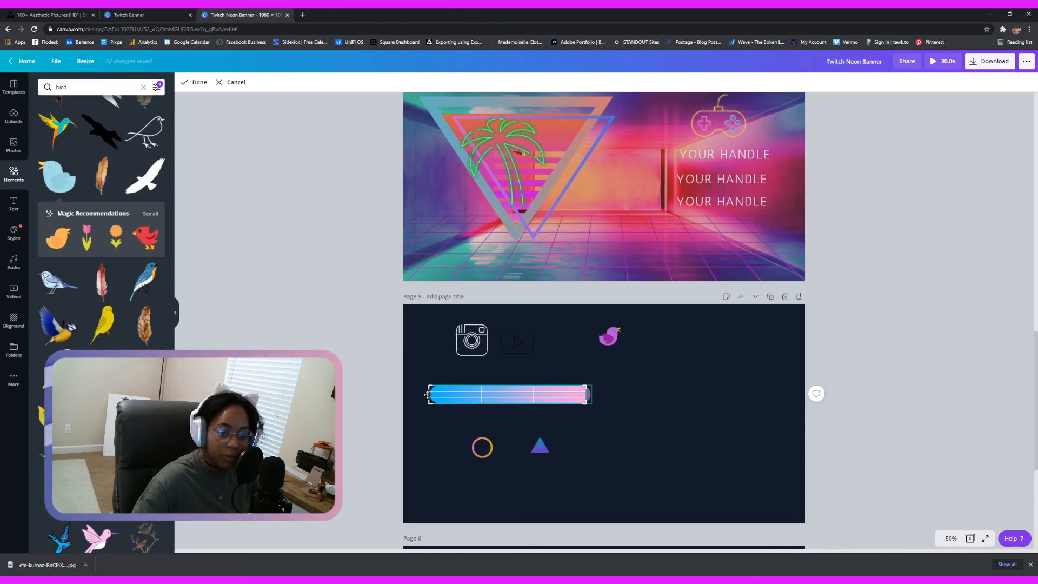
{"action": "left_click_drag", "start_coordinate": [442, 394], "coordinate": [492, 402]}
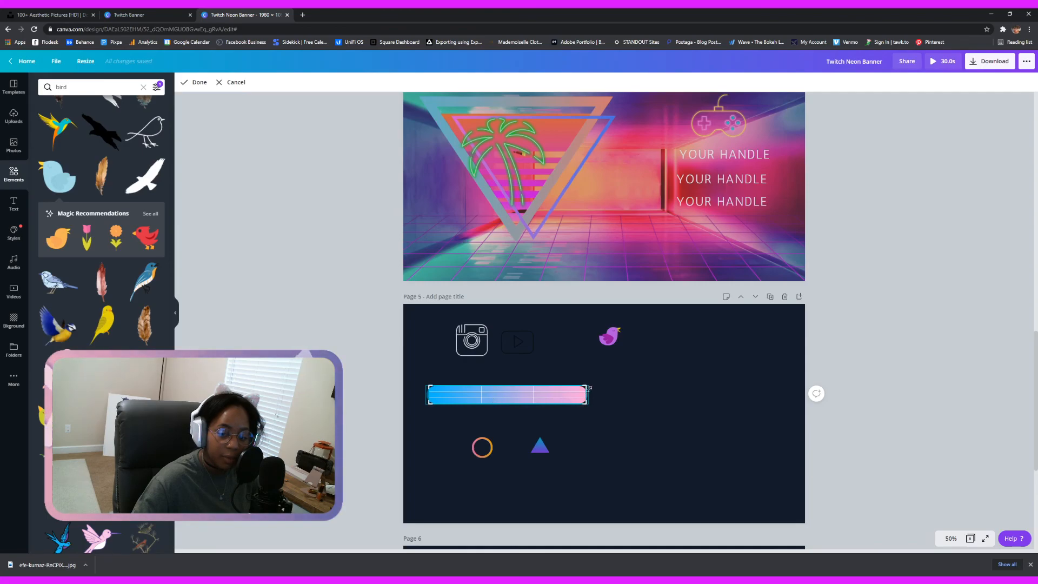
{"action": "left_click_drag", "start_coordinate": [585, 386], "coordinate": [579, 387]}
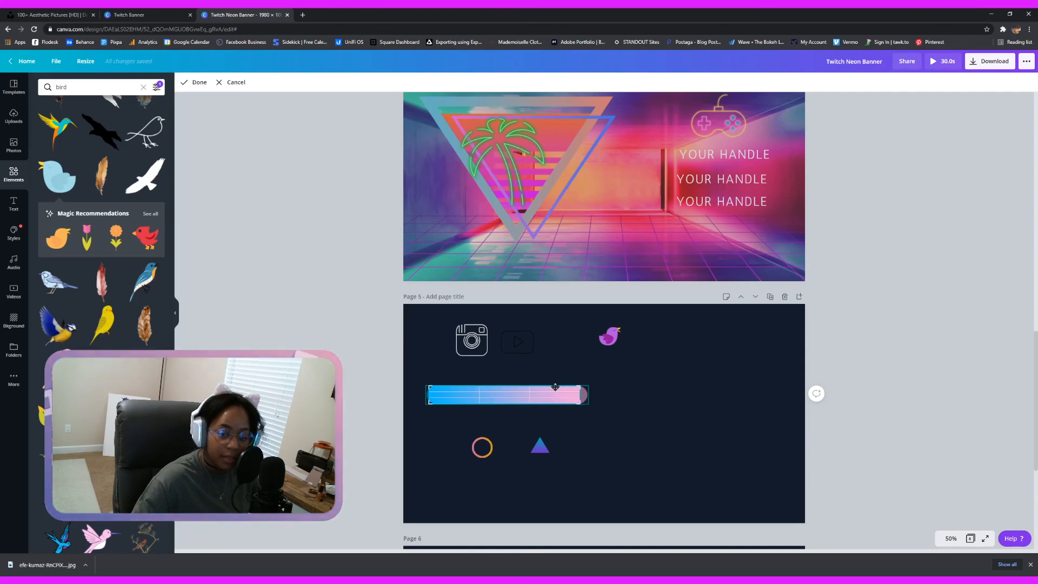
{"action": "left_click_drag", "start_coordinate": [430, 388], "coordinate": [499, 405]}
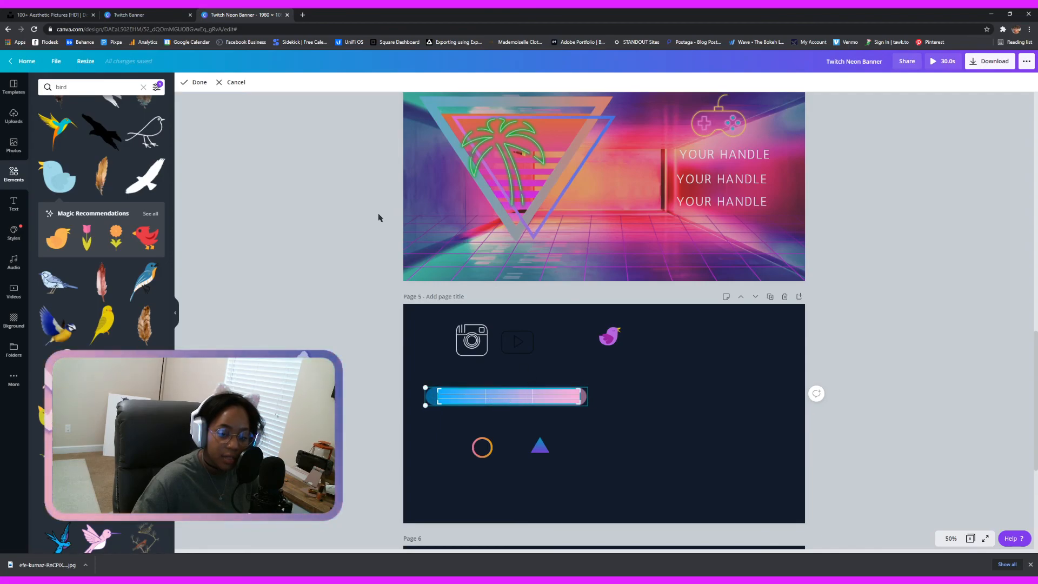
{"action": "left_click", "coordinate": [199, 84]}
{"action": "left_click", "coordinate": [614, 409]}
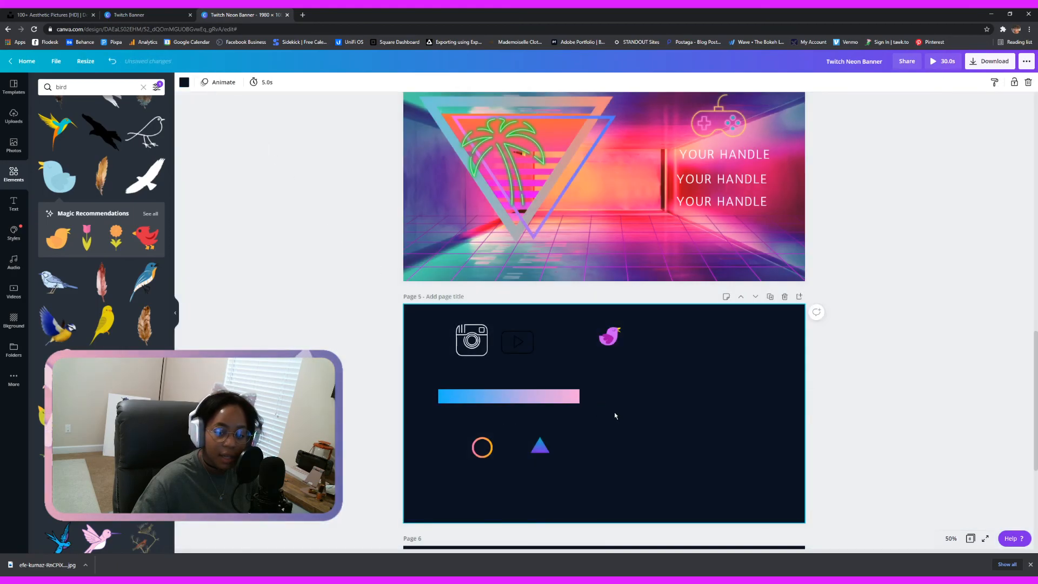
Duplicate the cropped gradient bar twice, placing one copy beside the original and the other below that copy
{"action": "left_click", "coordinate": [528, 399]}
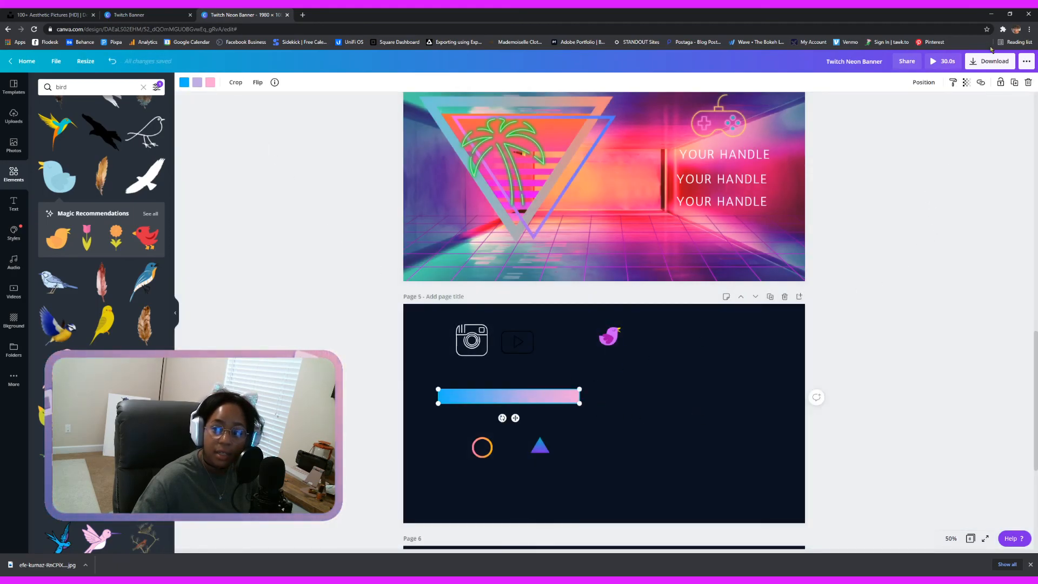
{"action": "left_click", "coordinate": [1015, 82]}
{"action": "left_click_drag", "start_coordinate": [721, 384], "coordinate": [727, 387]}
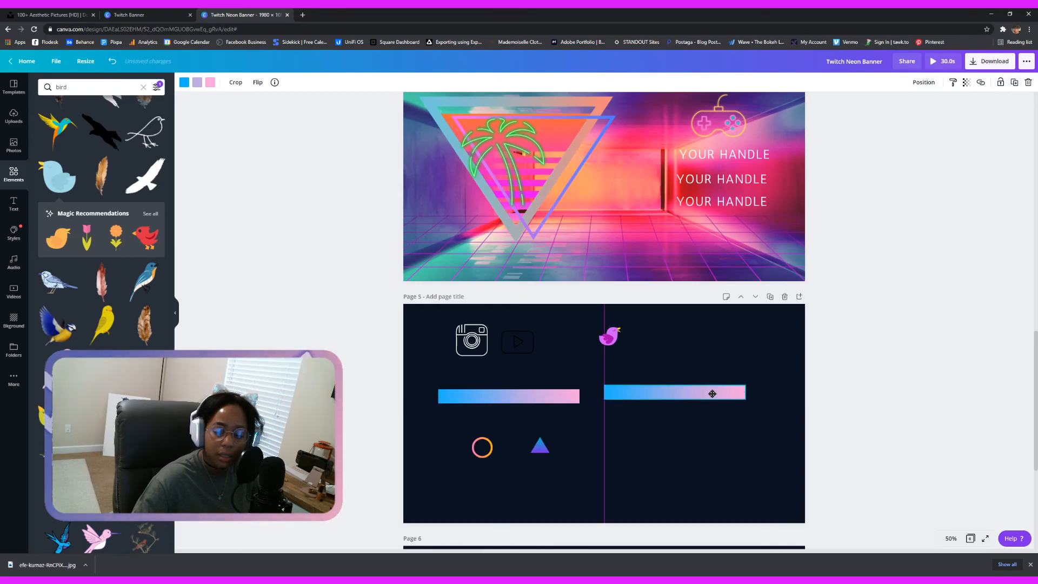
{"action": "left_click", "coordinate": [1015, 82]}
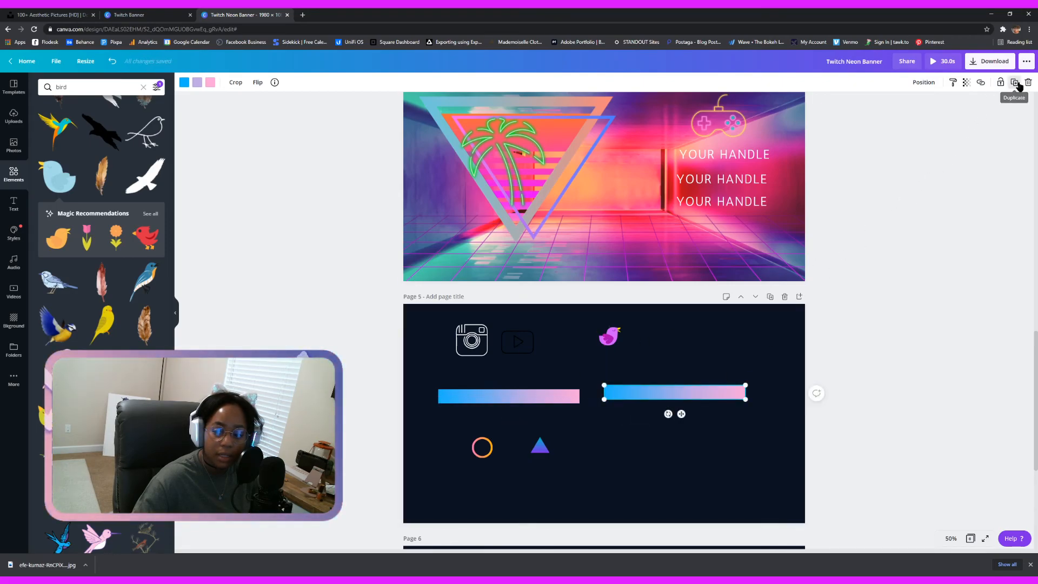
{"action": "left_click_drag", "start_coordinate": [713, 406], "coordinate": [705, 462]}
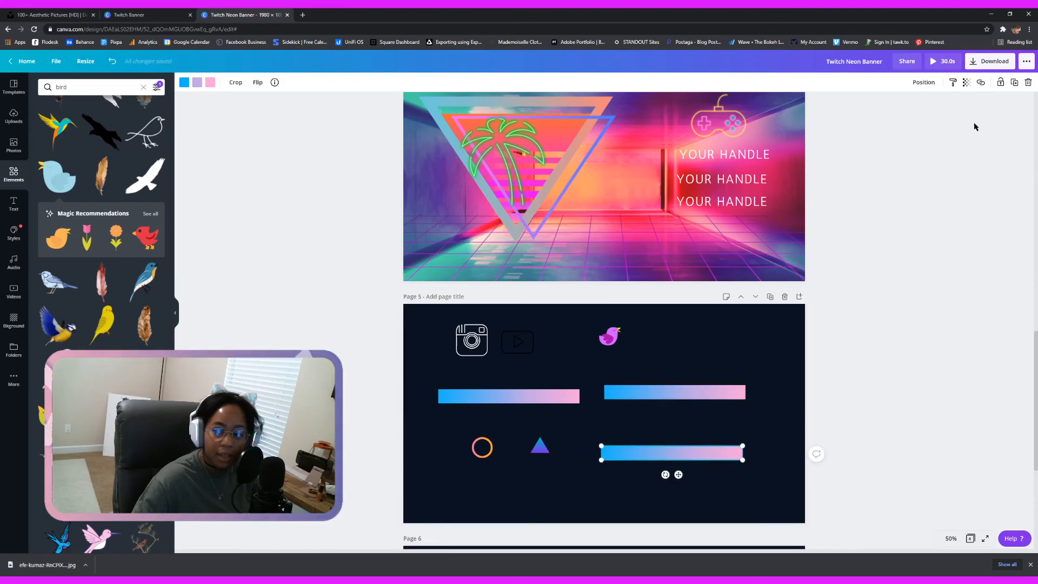
Duplicate the gradient bar once more, move the copy above the others, and shrink it to a short, thin strip
{"action": "left_click", "coordinate": [1014, 83]}
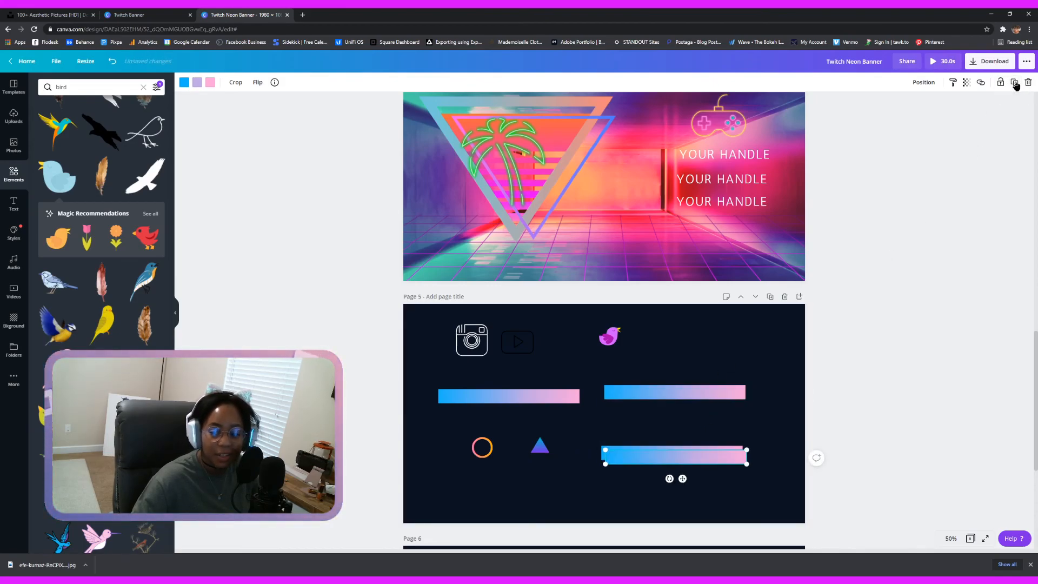
{"action": "left_click_drag", "start_coordinate": [684, 458], "coordinate": [684, 363]}
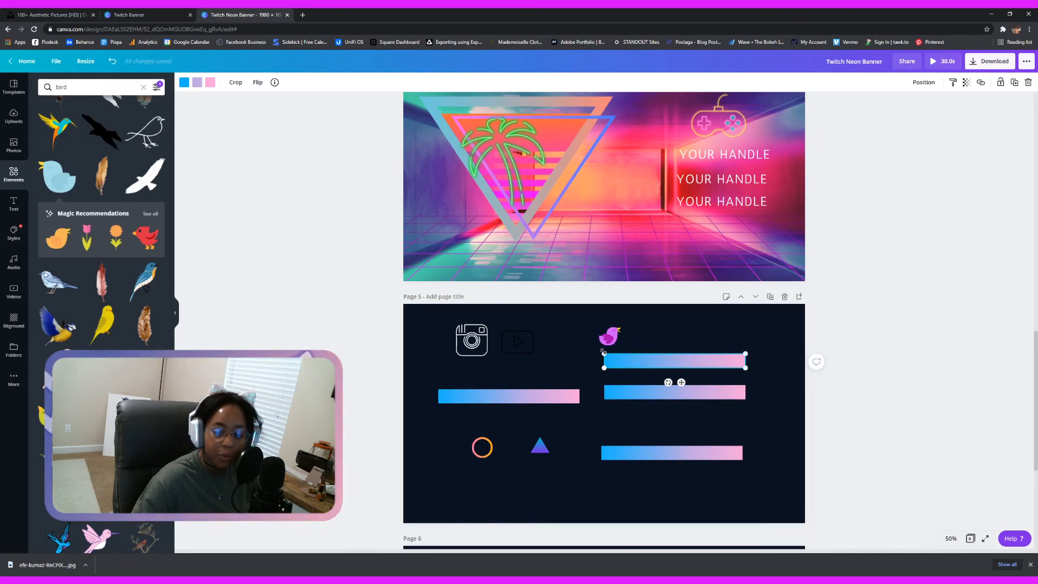
{"action": "left_click_drag", "start_coordinate": [604, 351], "coordinate": [738, 367]}
{"action": "left_click", "coordinate": [733, 344]}
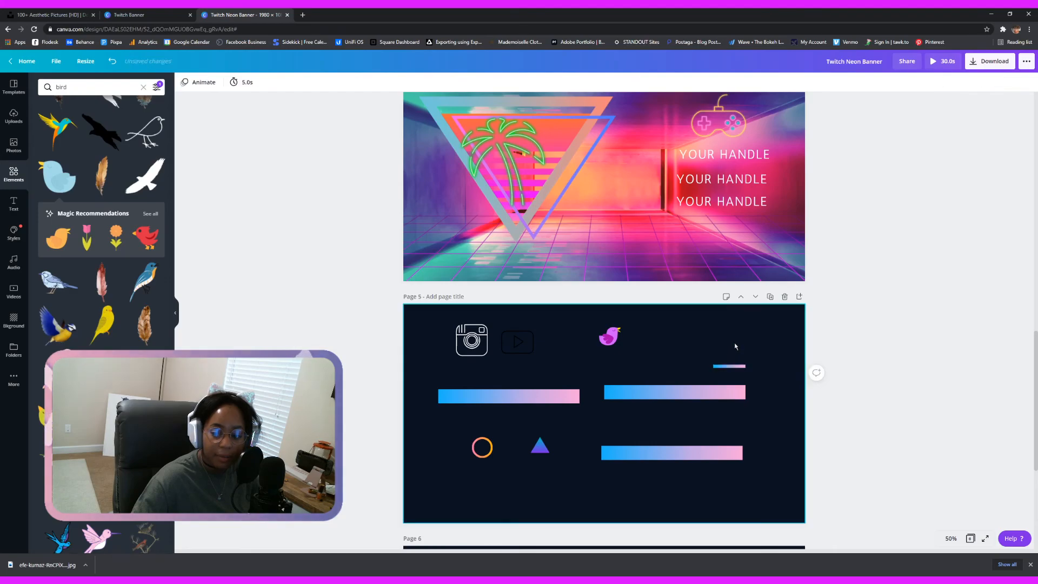
Place the purple bird on the short gradient strip on page 5, and close the Streamlabs dashboard page
{"action": "left_click_drag", "start_coordinate": [611, 337], "coordinate": [733, 352]}
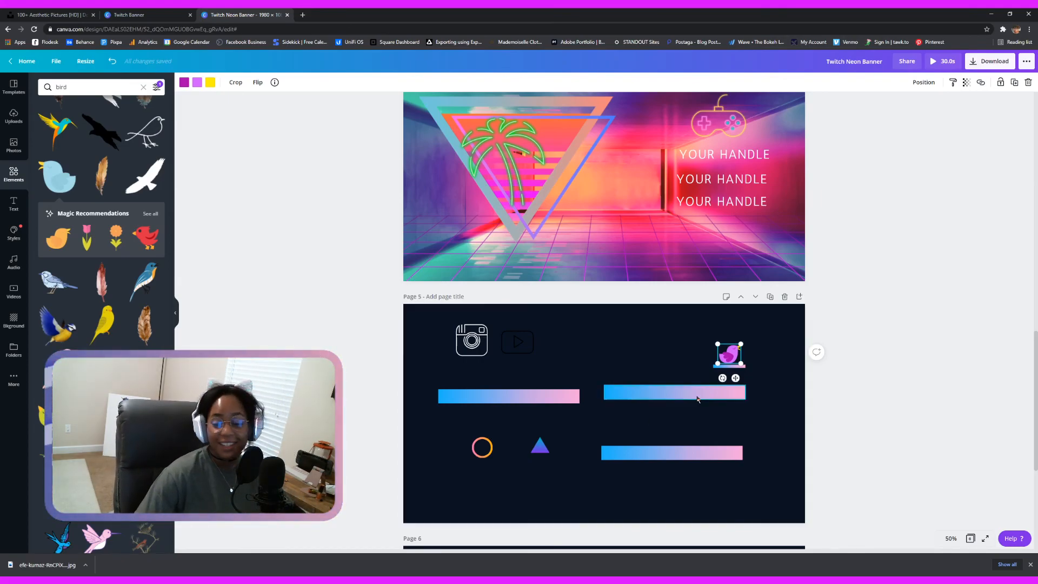
{"action": "left_click", "coordinate": [698, 358]}
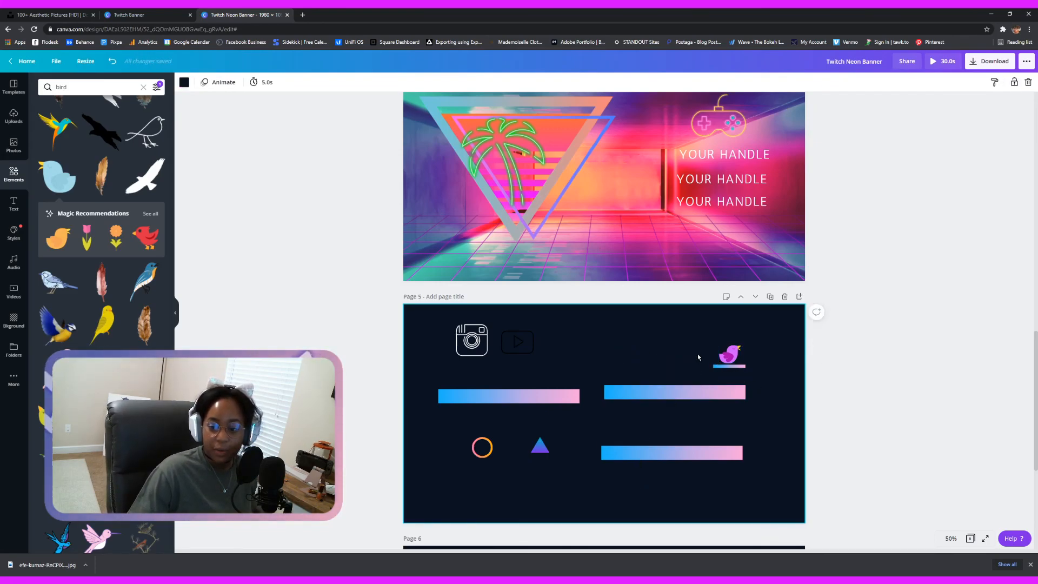
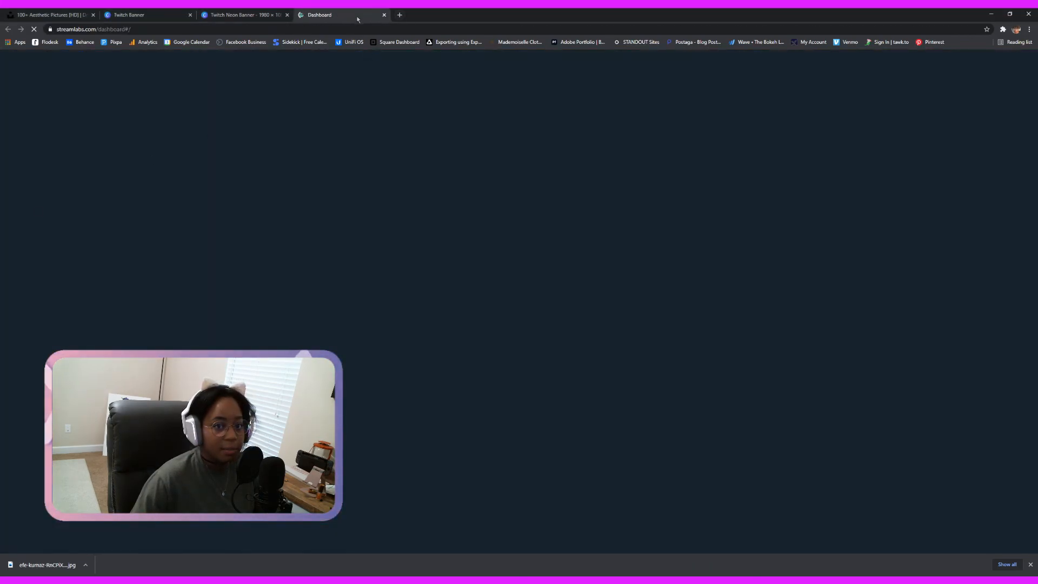
{"action": "left_click", "coordinate": [384, 14]}
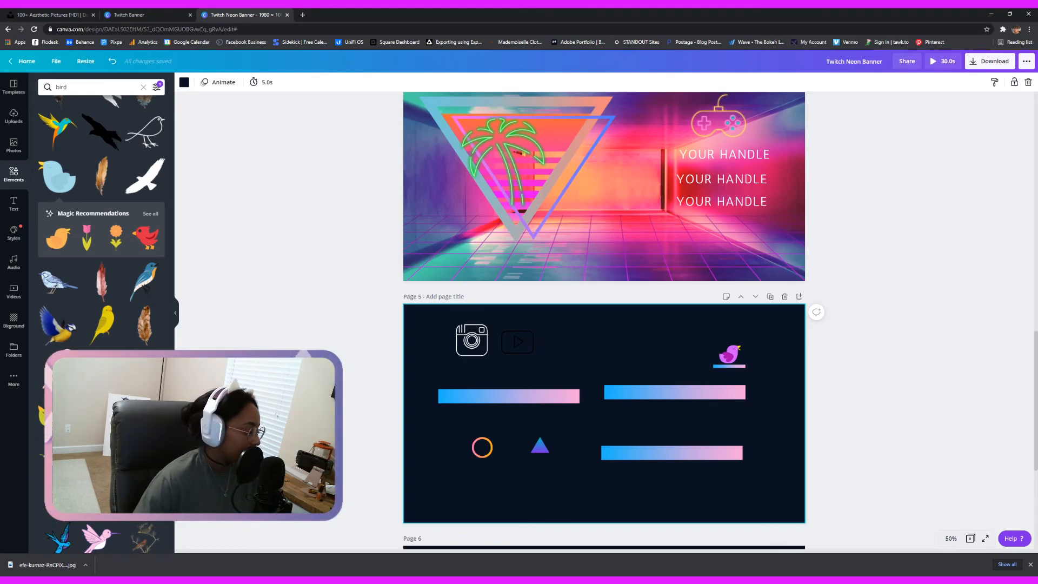
Delete everything on page 5 except the background: the bird, gradient bars, Instagram and YouTube icons, ring and triangle
{"action": "left_click", "coordinate": [732, 355]}
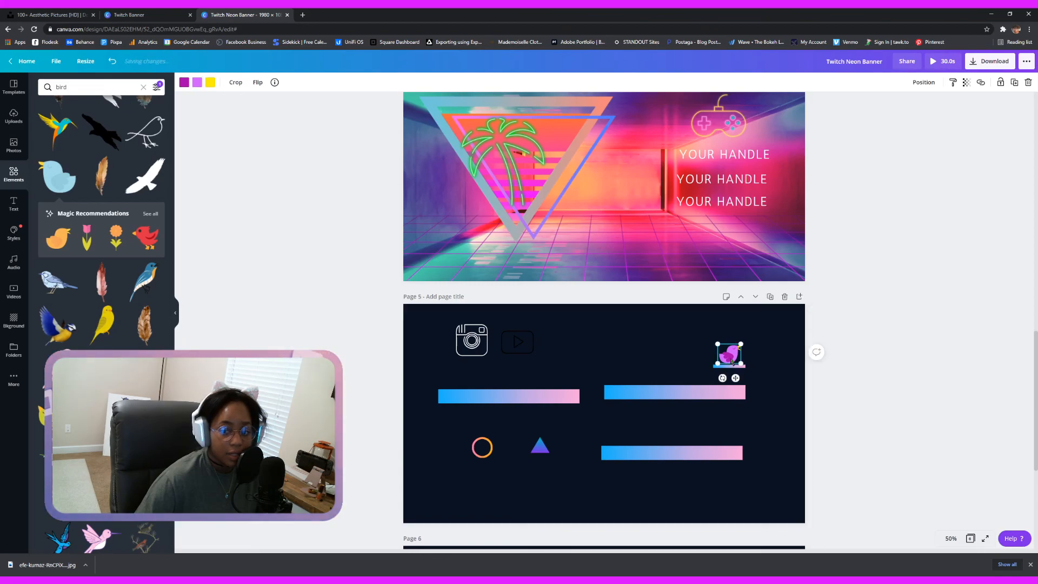
{"action": "key", "text": "Delete"}
{"action": "left_click", "coordinate": [745, 364]}
{"action": "key", "text": "Delete"}
{"action": "left_click", "coordinate": [684, 393]}
{"action": "key", "text": "Delete"}
{"action": "left_click", "coordinate": [514, 406]}
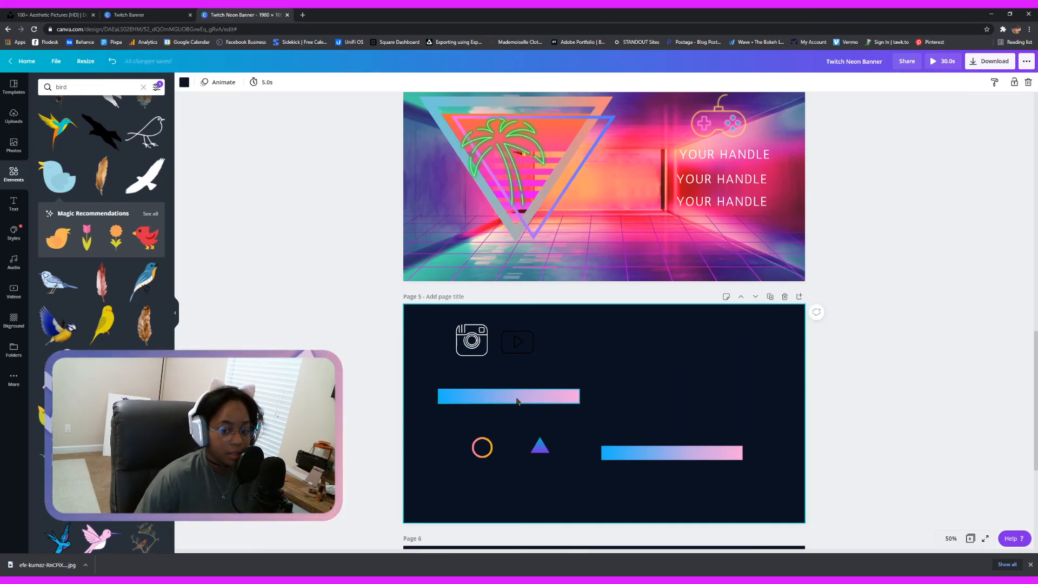
{"action": "left_click", "coordinate": [516, 401]}
{"action": "key", "text": "Delete"}
{"action": "left_click", "coordinate": [475, 346]}
{"action": "key", "text": "Delete"}
{"action": "left_click", "coordinate": [502, 344]}
{"action": "key", "text": "Delete"}
{"action": "left_click", "coordinate": [482, 447]}
{"action": "key", "text": "Delete"}
{"action": "left_click", "coordinate": [539, 445]}
{"action": "key", "text": "Delete"}
{"action": "left_click", "coordinate": [692, 454]}
{"action": "key", "text": "Delete"}
Search the elements for "twitter" and add the white square icon with the cut-out bird to page 5
{"action": "left_click", "coordinate": [92, 87]}
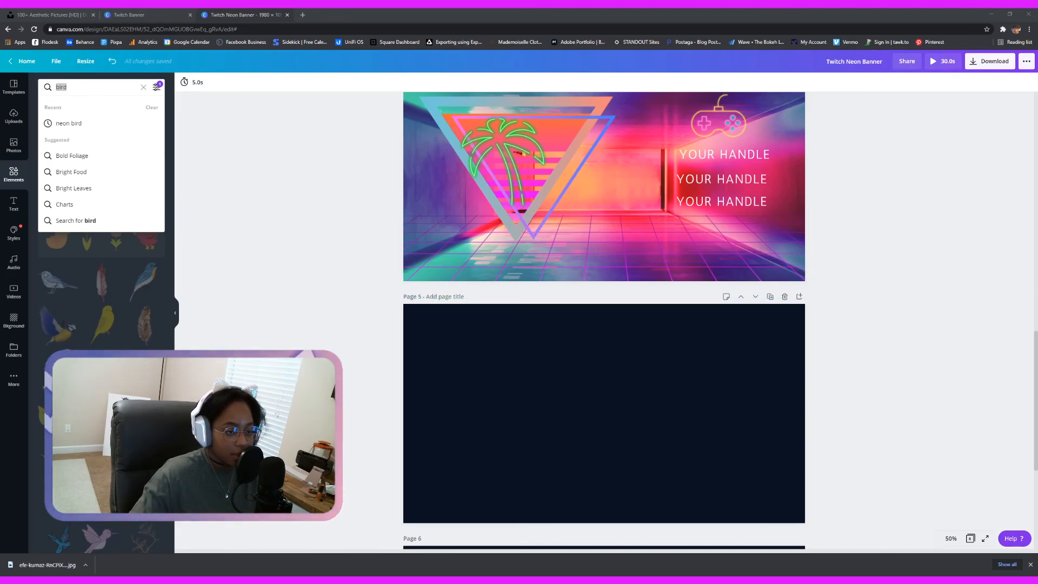
{"action": "left_click", "coordinate": [98, 86]}
{"action": "left_click_drag", "start_coordinate": [98, 86], "coordinate": [56, 87]}
{"action": "type", "text": "t"}
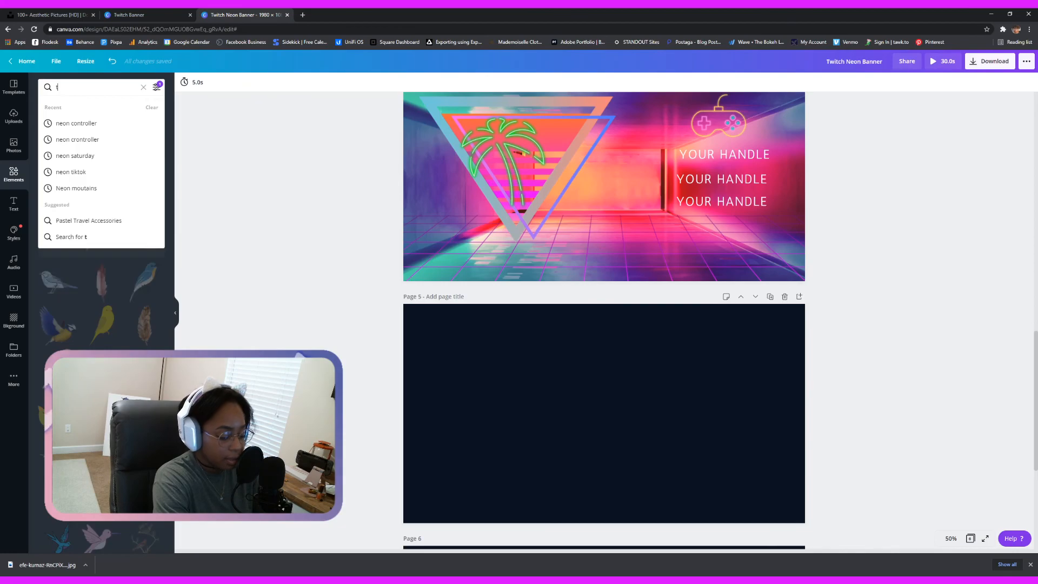
{"action": "type", "text": "witter"}
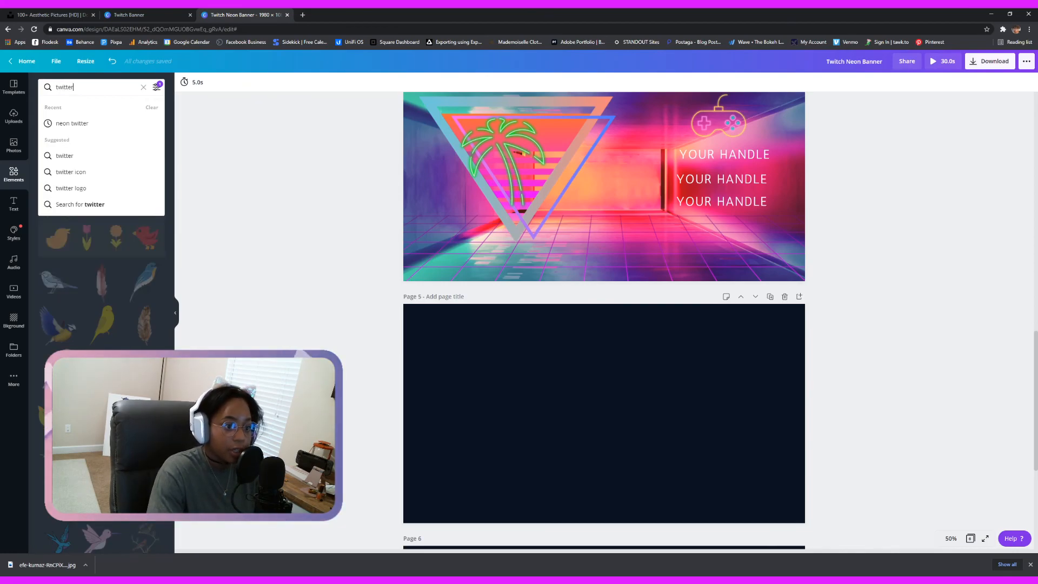
{"action": "key", "text": "Return"}
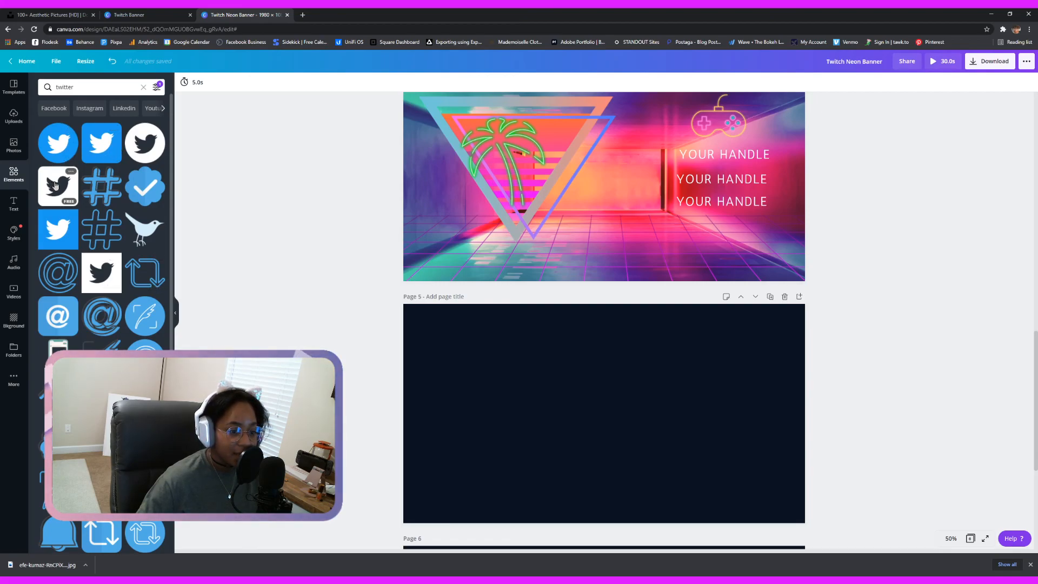
{"action": "left_click", "coordinate": [99, 279]}
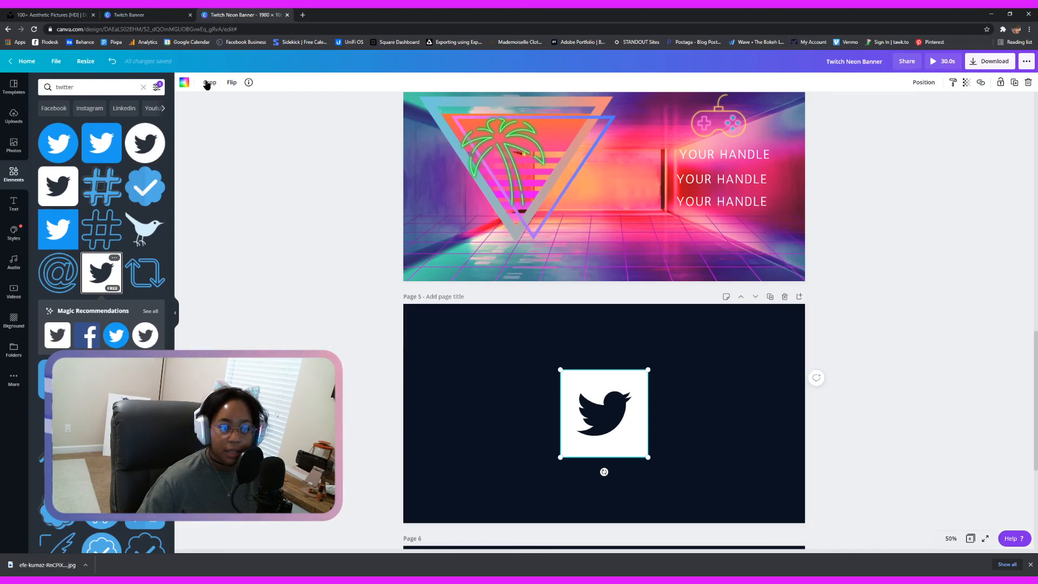
Recolor the square Twitter icon bright yellow from the document colors
{"action": "left_click", "coordinate": [184, 82]}
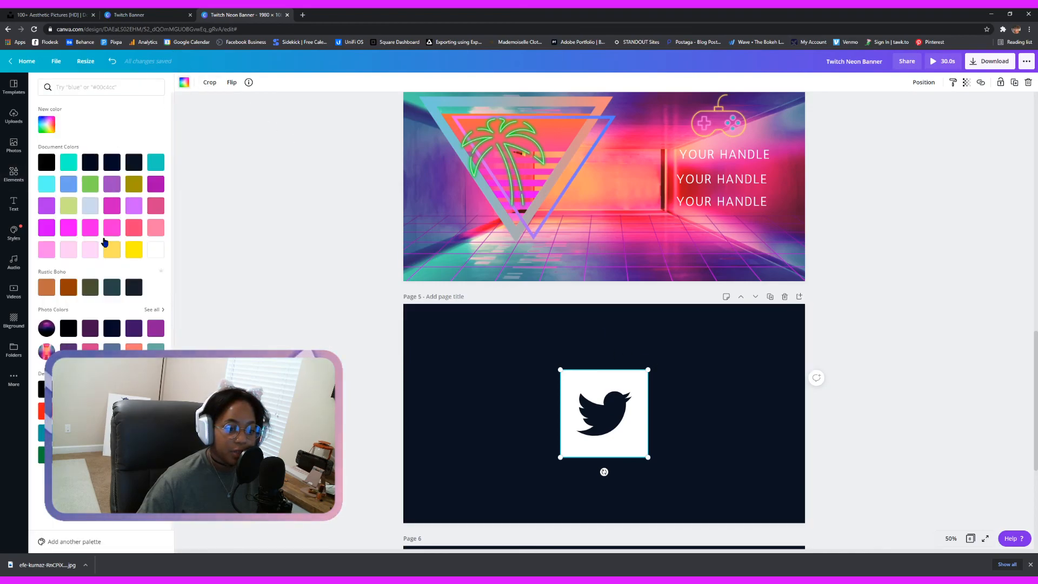
{"action": "left_click", "coordinate": [108, 230]}
{"action": "left_click", "coordinate": [111, 249]}
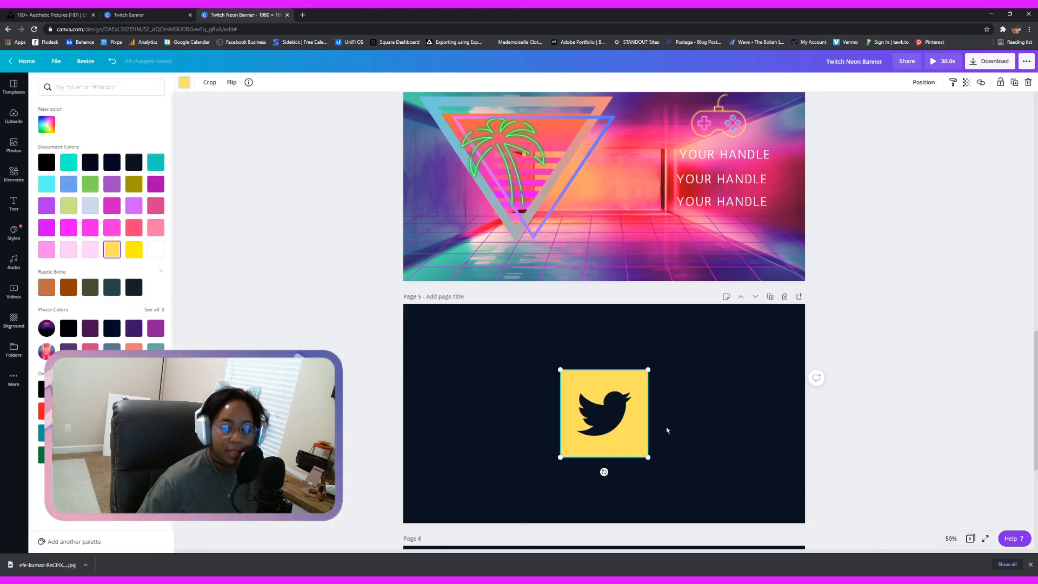
{"action": "left_click", "coordinate": [135, 252]}
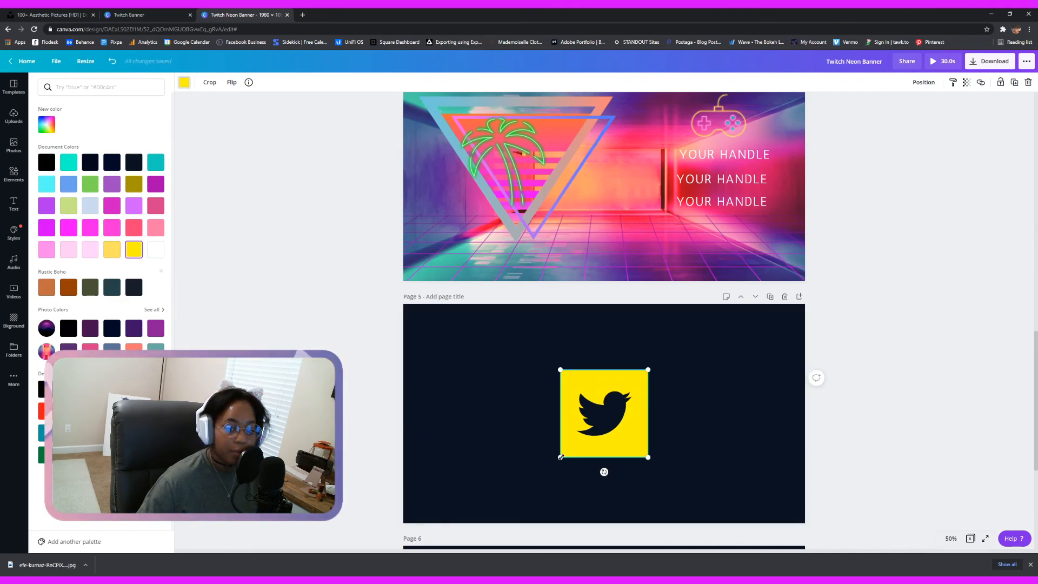
Shrink the Twitter icon, tighten and shift the YOUR HANDLE lines left on page 4, and place the icon beside the first line
{"action": "left_click_drag", "start_coordinate": [560, 458], "coordinate": [638, 423]}
{"action": "left_click_drag", "start_coordinate": [634, 386], "coordinate": [659, 196]}
{"action": "left_click", "coordinate": [673, 171]}
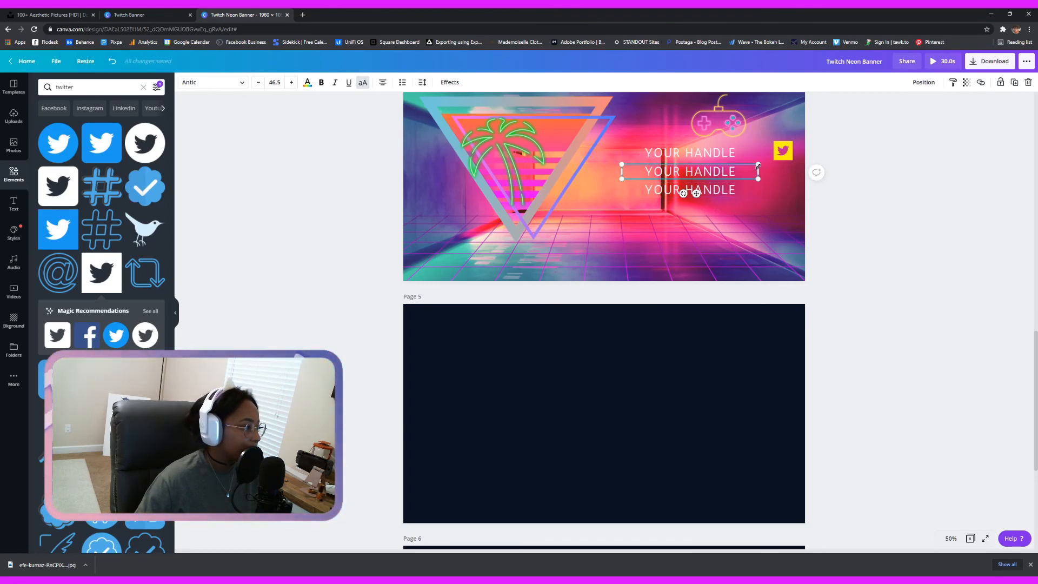
{"action": "left_click_drag", "start_coordinate": [781, 156], "coordinate": [750, 155]}
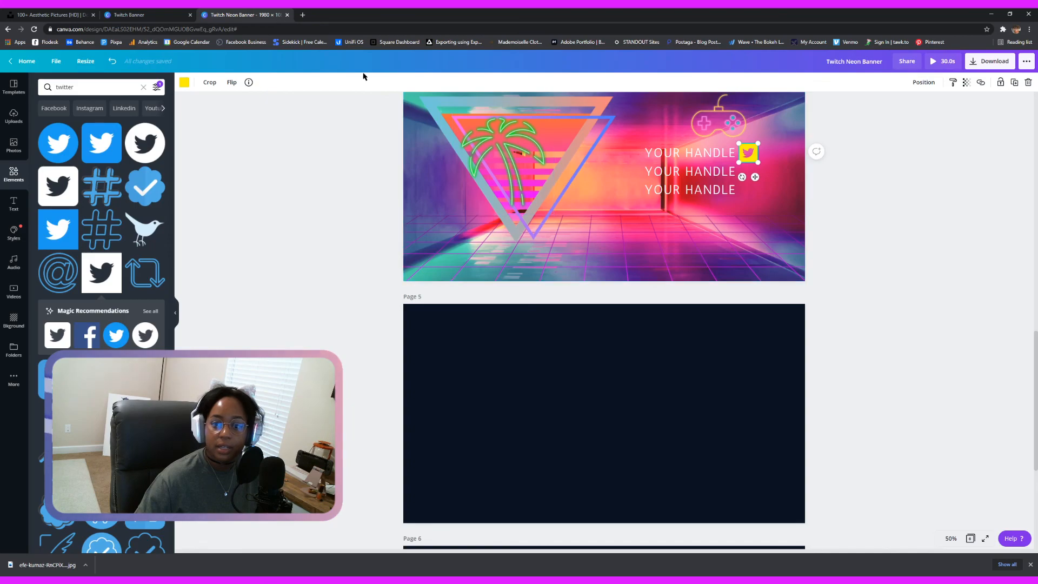
Search the elements for "tiktok" and add the free musical-note logo without a background to page 4
{"action": "left_click", "coordinate": [98, 86]}
{"action": "double_click", "coordinate": [98, 86]}
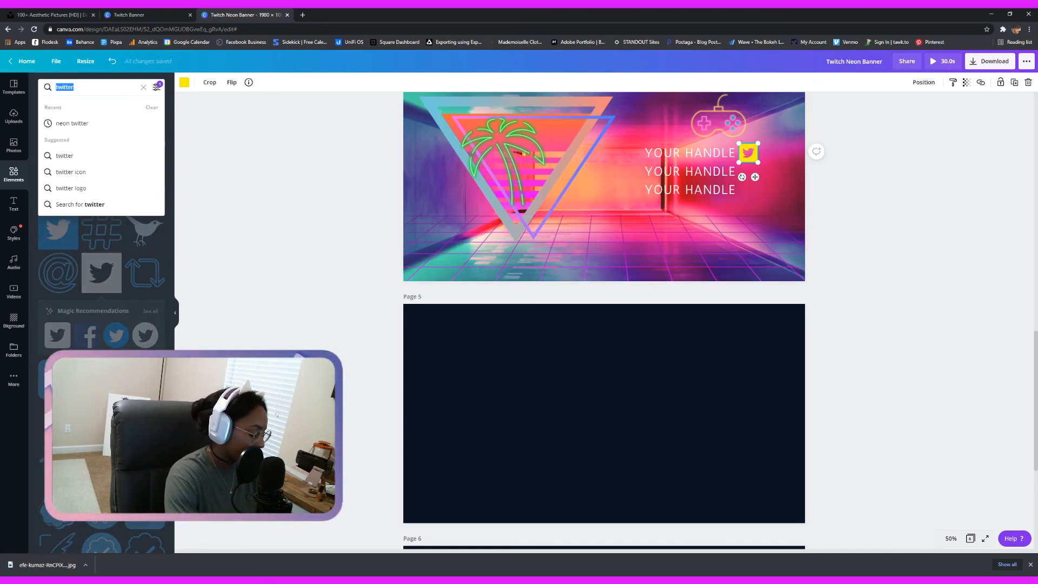
{"action": "type", "text": "tikto"}
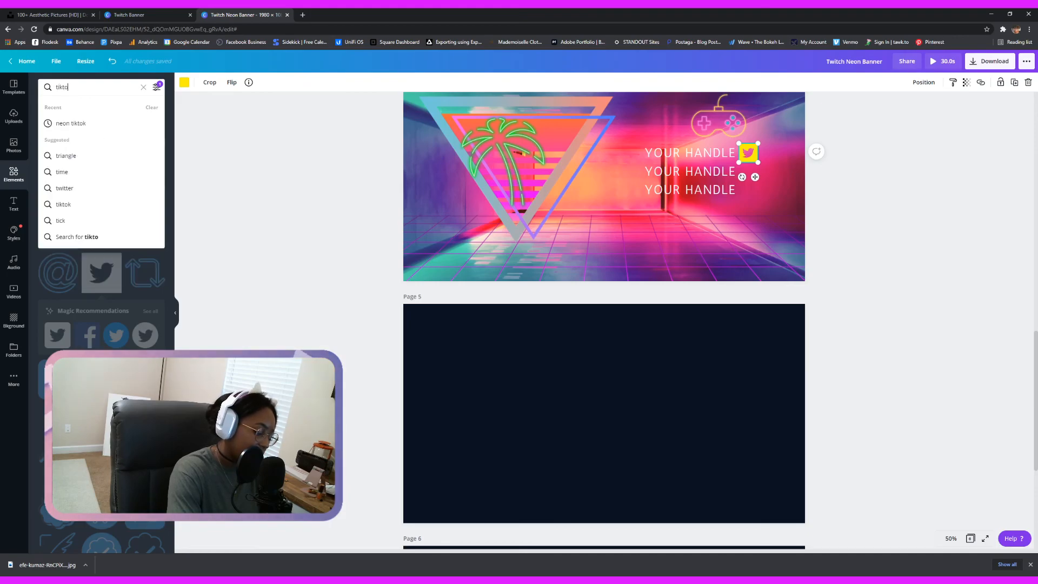
{"action": "type", "text": "k"}
{"action": "key", "text": "Return"}
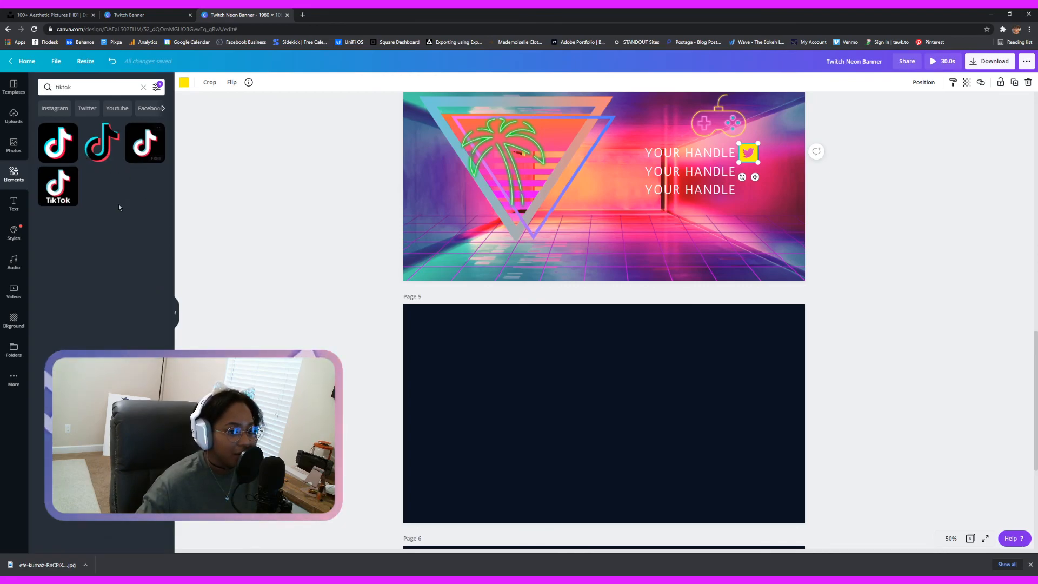
{"action": "left_click", "coordinate": [105, 150]}
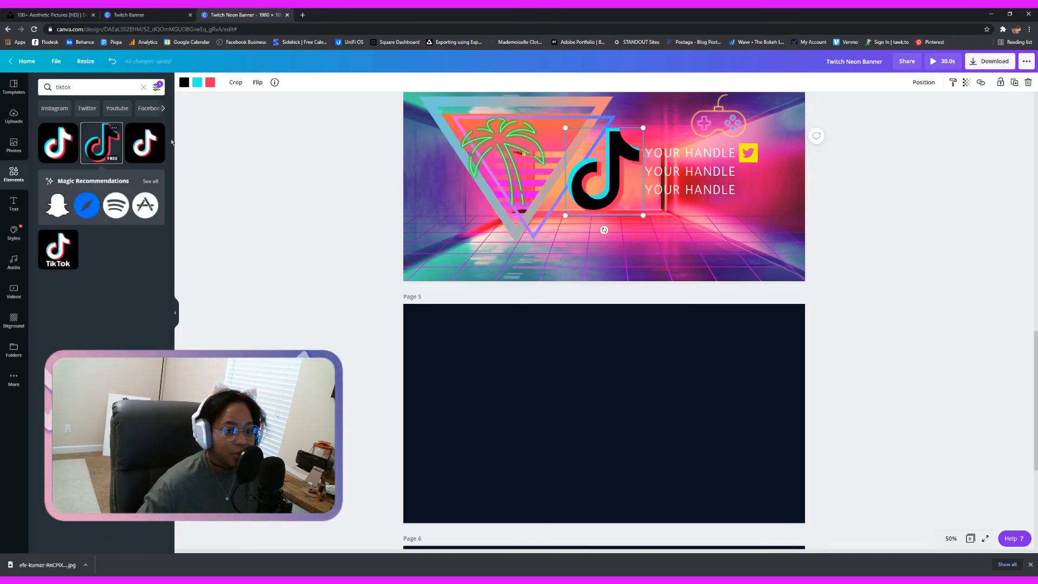
Recolor the TikTok logo's black part dark purple and its red part bright yellow
{"action": "left_click", "coordinate": [199, 84]}
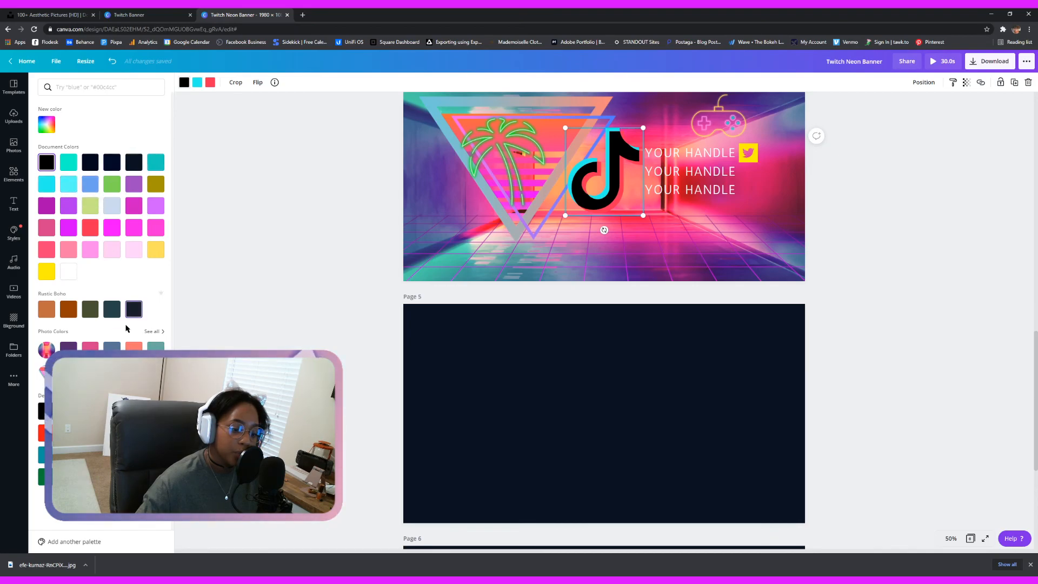
{"action": "left_click", "coordinate": [69, 346]}
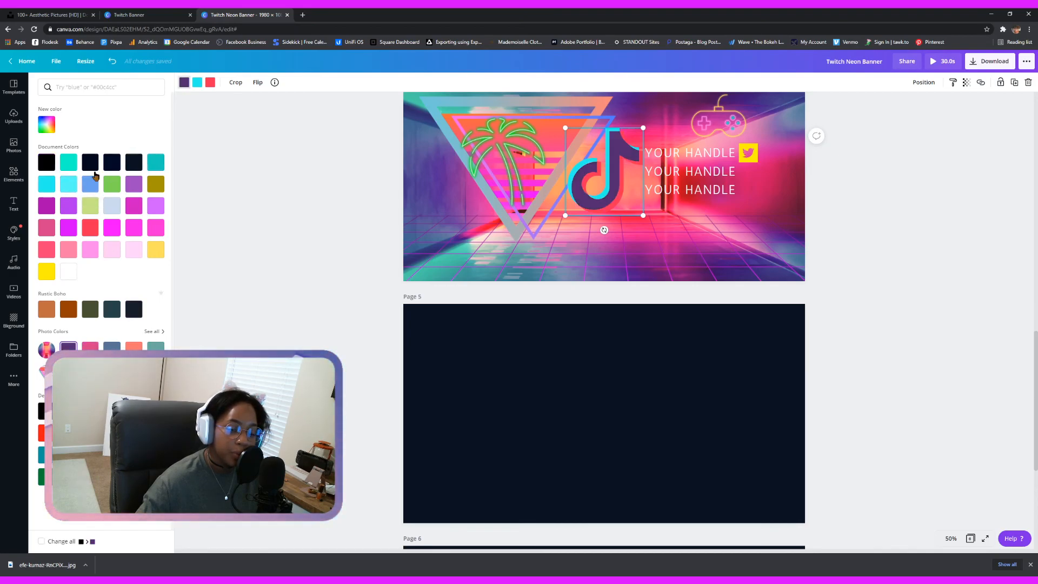
{"action": "left_click", "coordinate": [211, 83]}
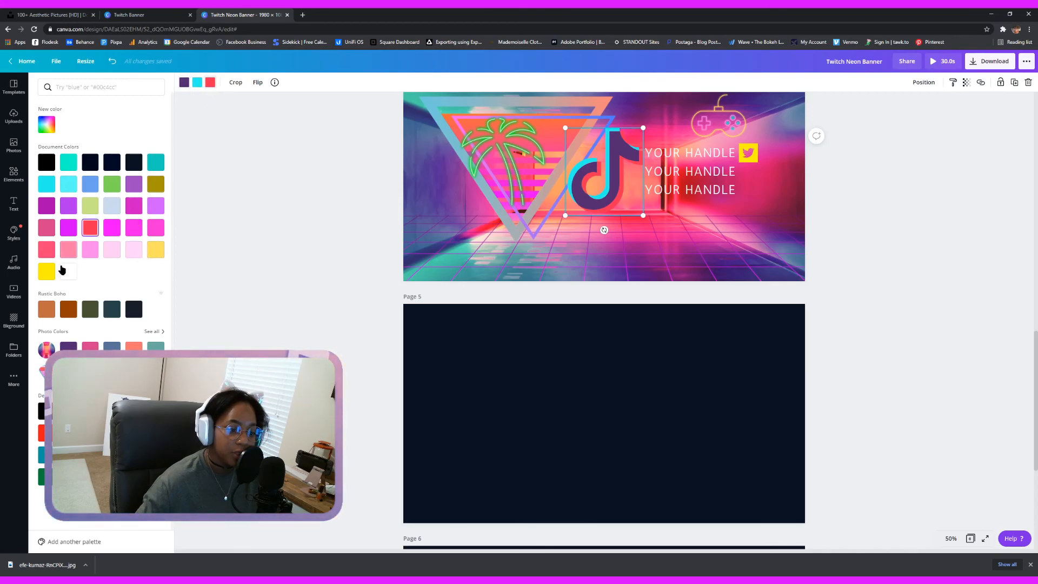
{"action": "left_click", "coordinate": [46, 273]}
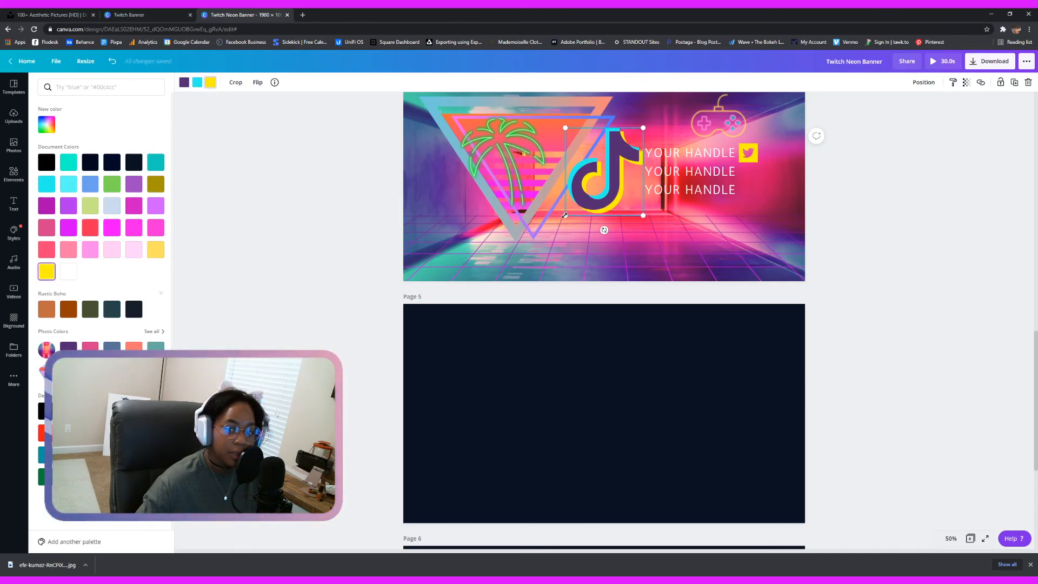
Shrink the TikTok logo to about 72 by 82 beside the second YOUR HANDLE line, and make the Twitter icon slightly smaller
{"action": "left_click_drag", "start_coordinate": [588, 203], "coordinate": [744, 177]}
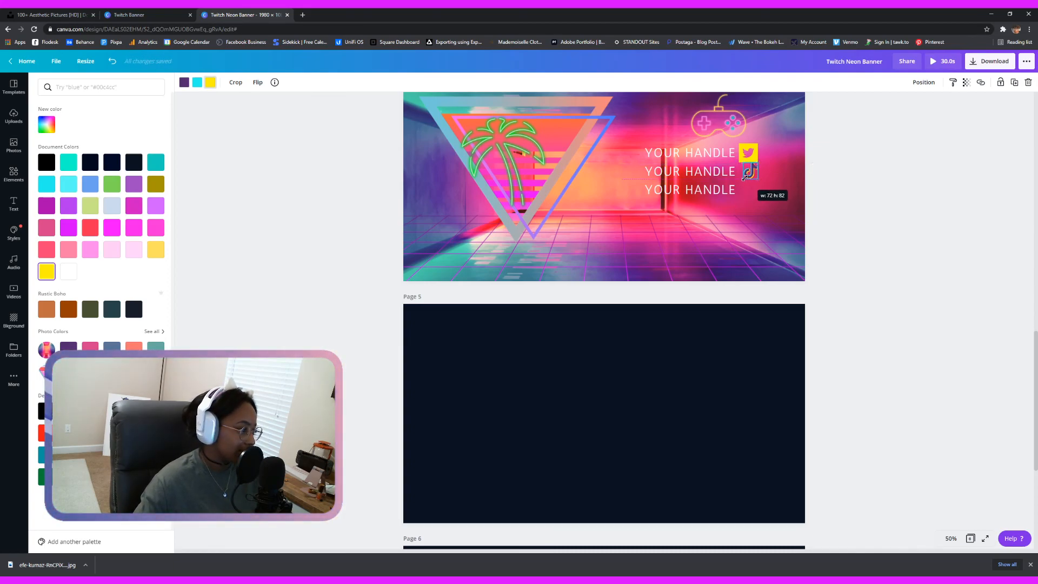
{"action": "left_click", "coordinate": [749, 154]}
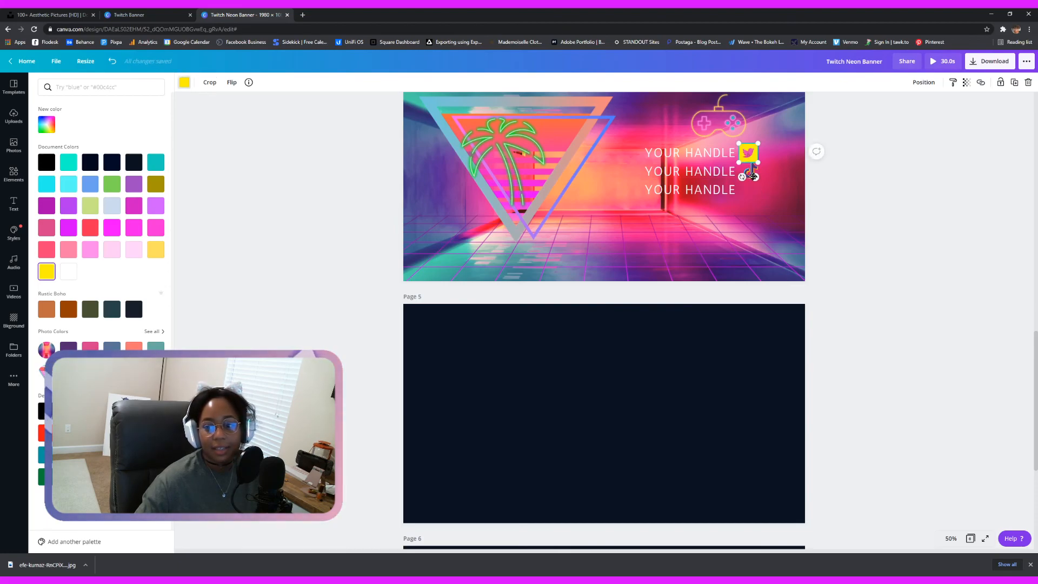
{"action": "mouse_move", "coordinate": [753, 173]}
{"action": "left_mouse_down"}
{"action": "mouse_move", "coordinate": [749, 182]}
{"action": "mouse_move", "coordinate": [748, 155]}
{"action": "left_mouse_up"}
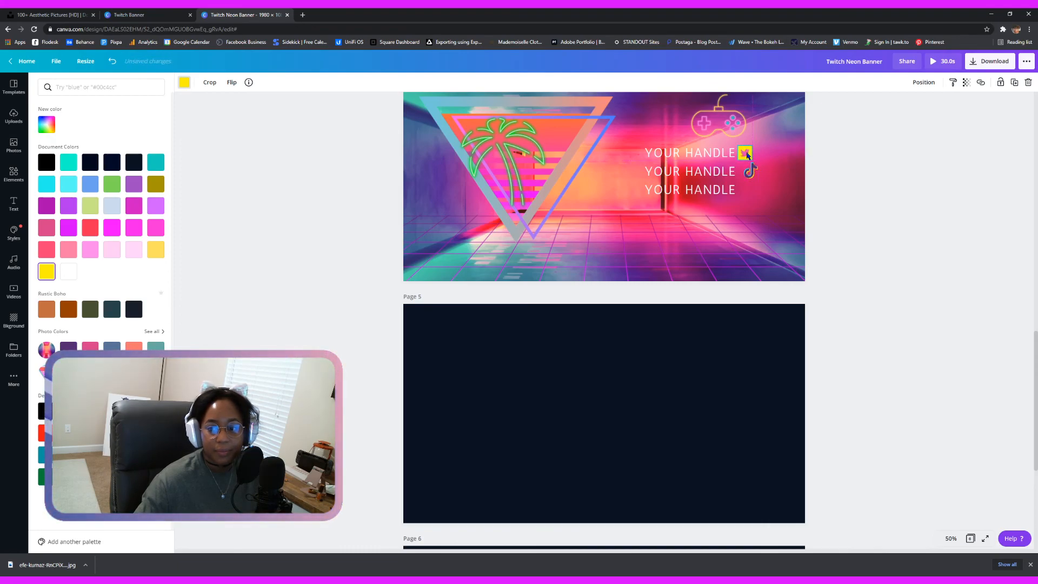
Try to nudge the TikTok logo closer to the second YOUR HANDLE line
{"action": "left_click", "coordinate": [754, 186]}
{"action": "left_click", "coordinate": [768, 174]}
{"action": "left_click", "coordinate": [754, 172]}
{"action": "left_click_drag", "start_coordinate": [756, 172], "coordinate": [743, 172]}
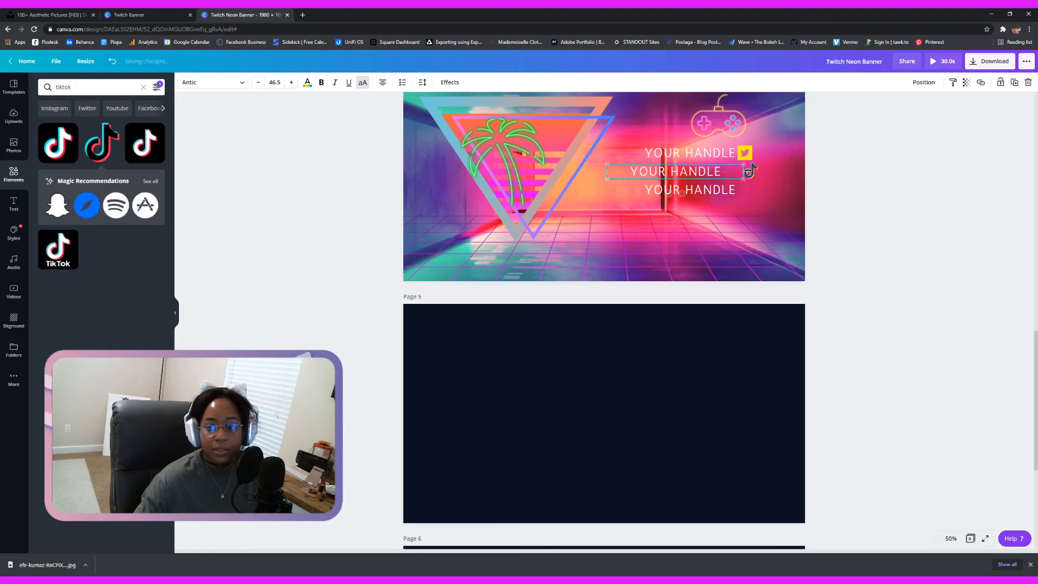
{"action": "left_click", "coordinate": [751, 171]}
{"action": "left_click_drag", "start_coordinate": [753, 170], "coordinate": [700, 169]}
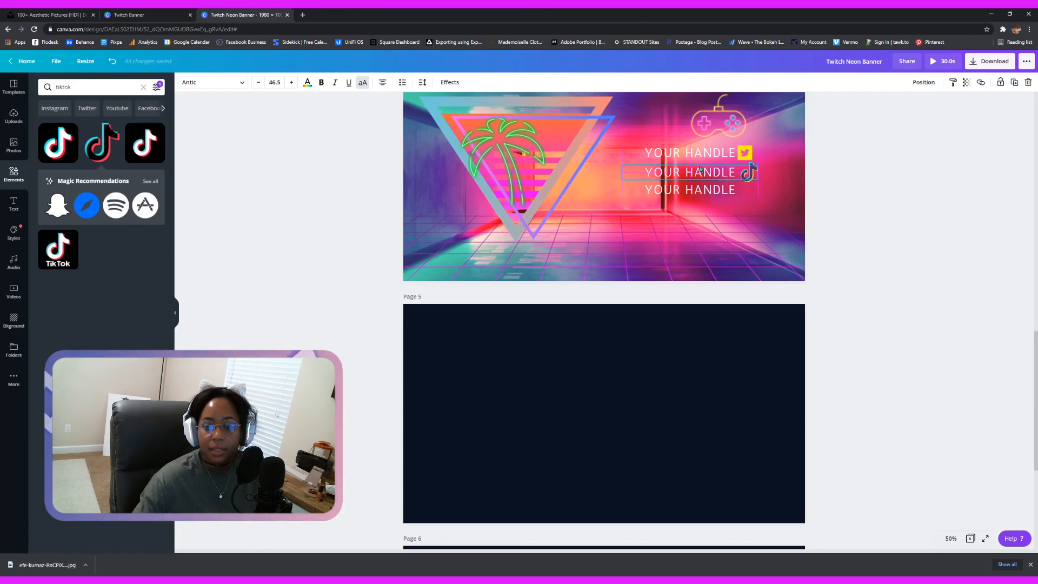
Space the second and third YOUR HANDLE lines further down, and line up the Twitter and TikTok icons in a column beside the text
{"action": "left_click_drag", "start_coordinate": [708, 195], "coordinate": [702, 180]}
{"action": "left_click", "coordinate": [757, 176]}
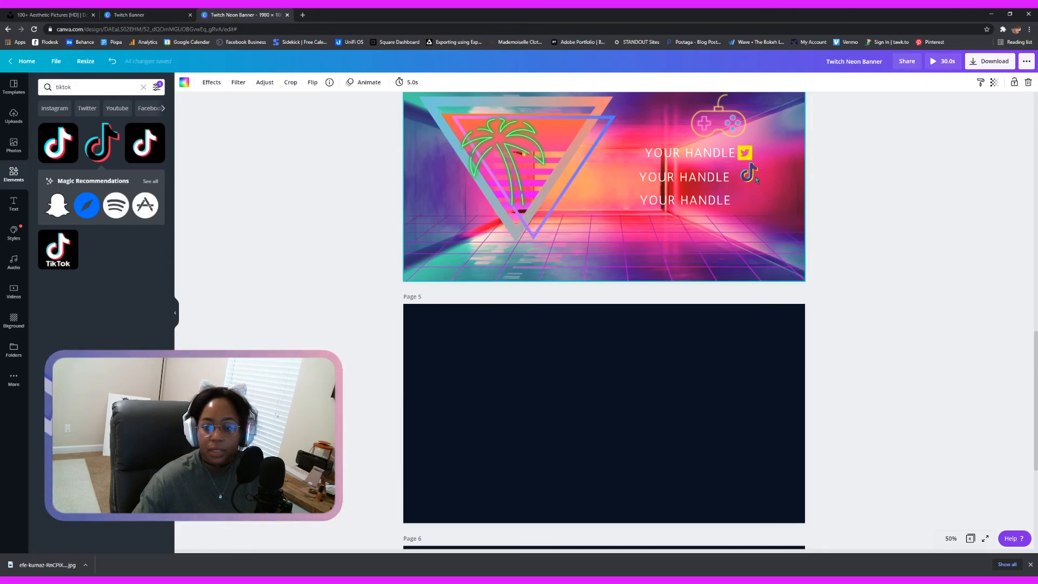
{"action": "left_click_drag", "start_coordinate": [755, 173], "coordinate": [763, 142]}
{"action": "left_click", "coordinate": [776, 150]}
{"action": "left_click", "coordinate": [801, 192]}
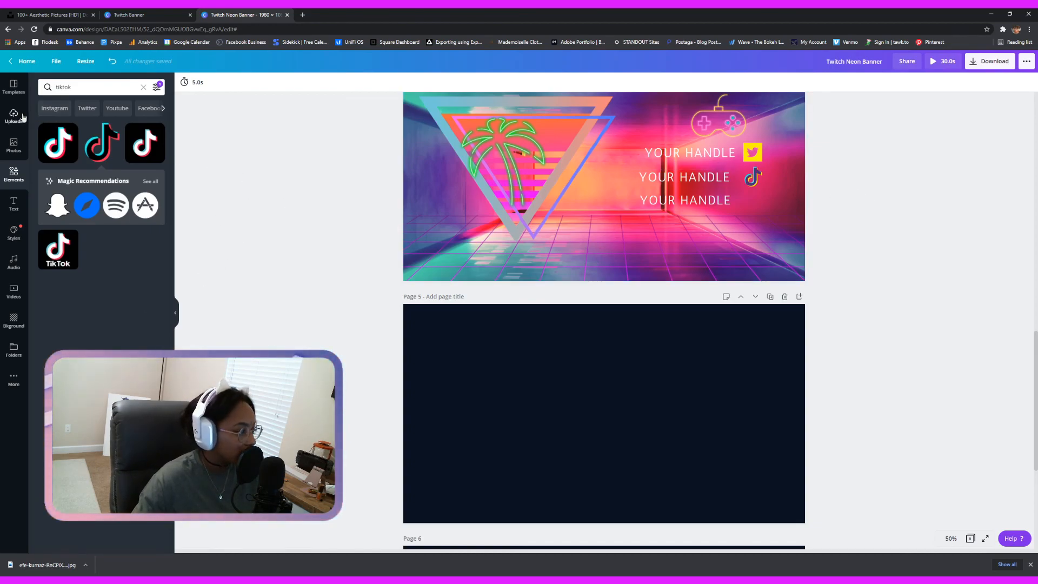
Search the elements library for youtube
{"action": "left_click", "coordinate": [81, 89]}
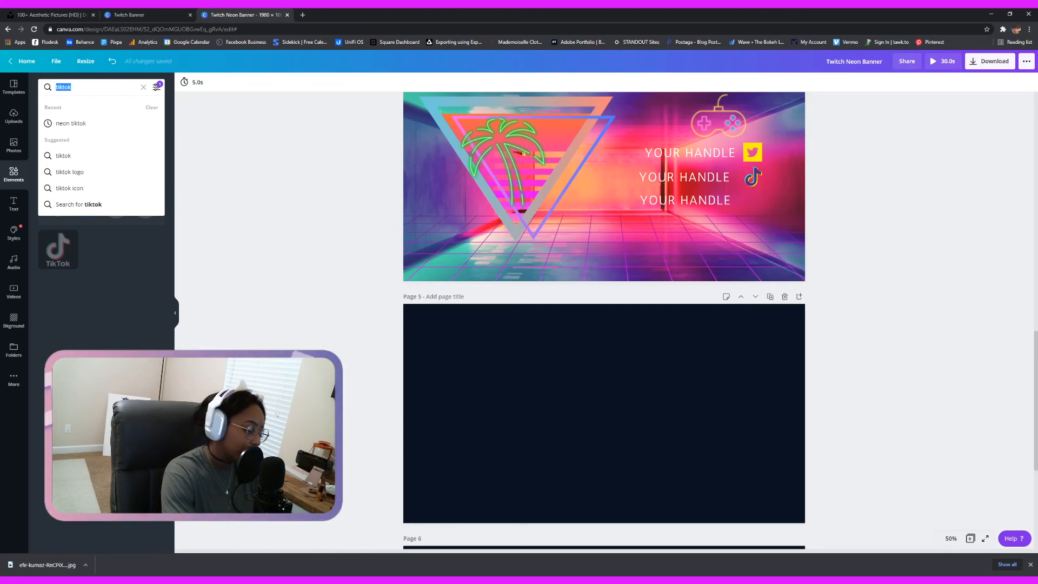
{"action": "type", "text": "y"}
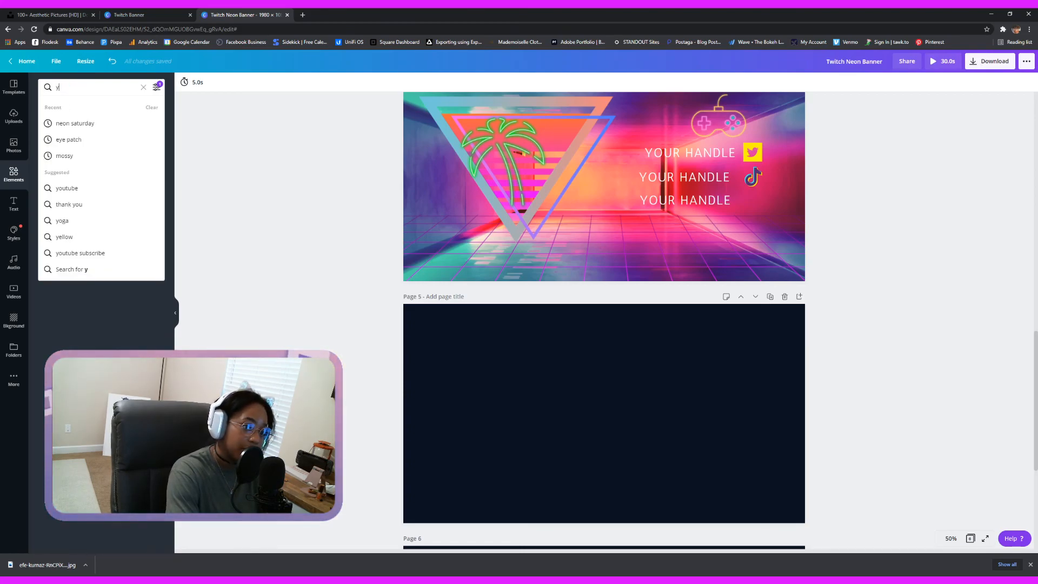
{"action": "type", "text": "outube"}
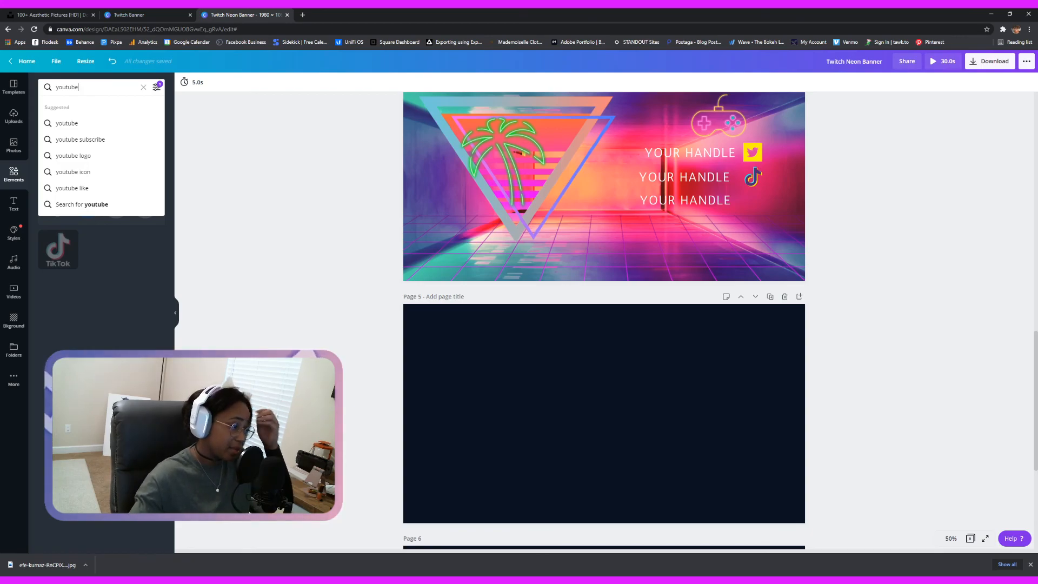
{"action": "left_click", "coordinate": [67, 124]}
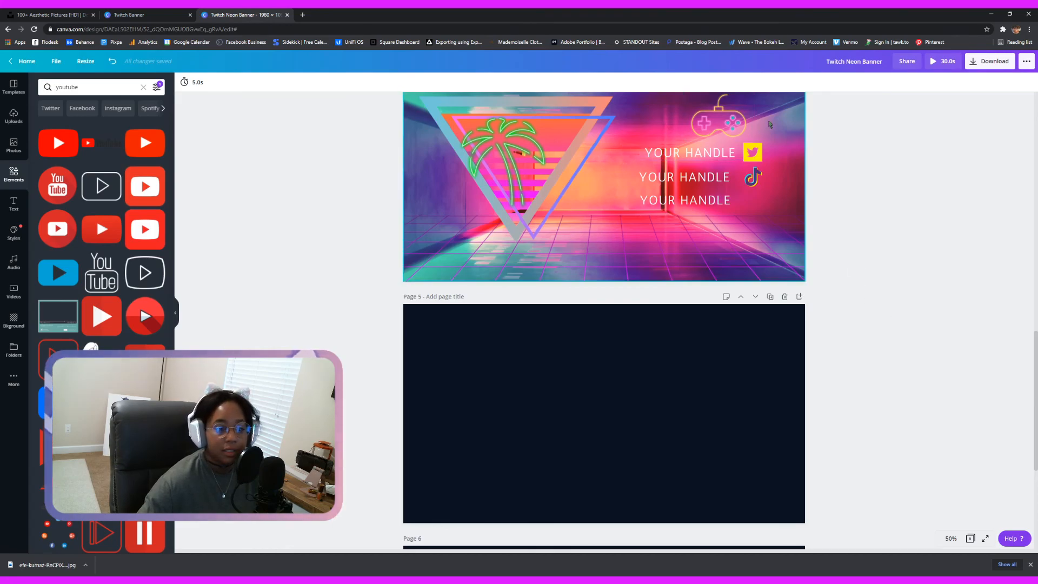
Add the solid red YouTube logo to page 5 and recolor its play triangle bright yellow
{"action": "left_click", "coordinate": [58, 142]}
{"action": "left_click", "coordinate": [185, 83]}
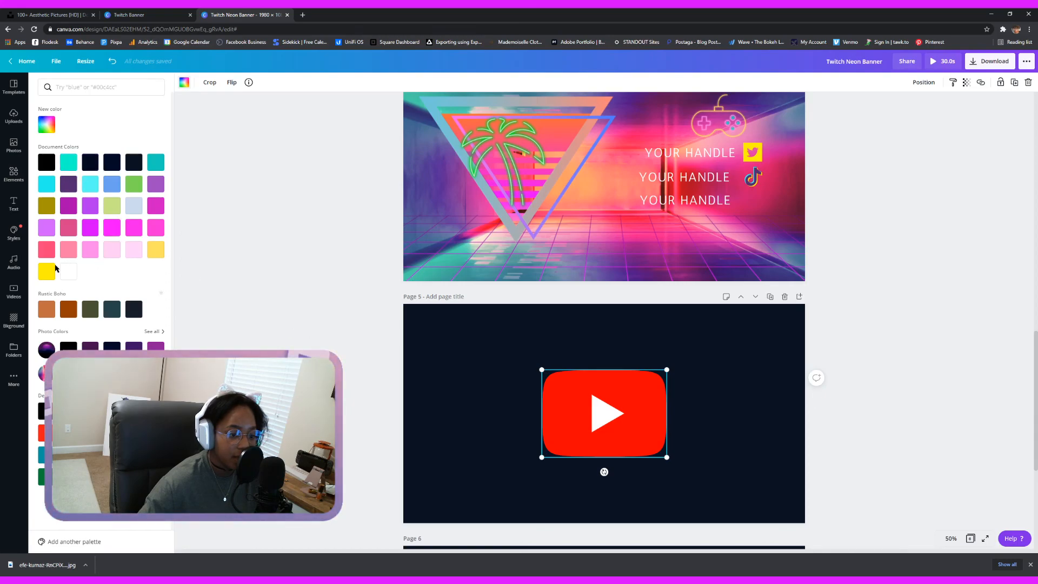
{"action": "left_click", "coordinate": [47, 271]}
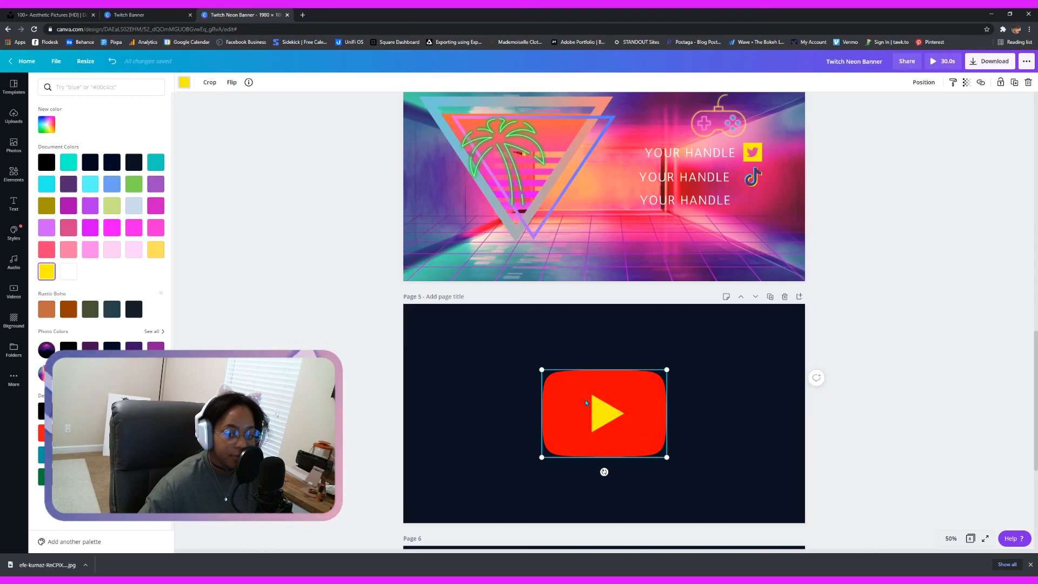
Add the outlined YouTube icon from the youtube results, recolor it white, and move it off the red logo to the left
{"action": "left_click", "coordinate": [14, 173]}
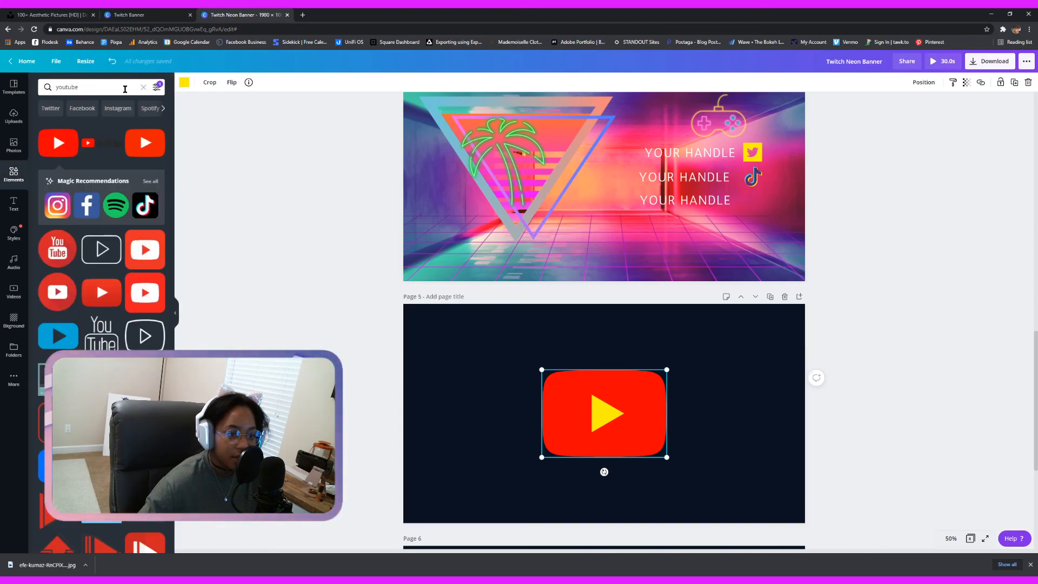
{"action": "left_click", "coordinate": [125, 87]}
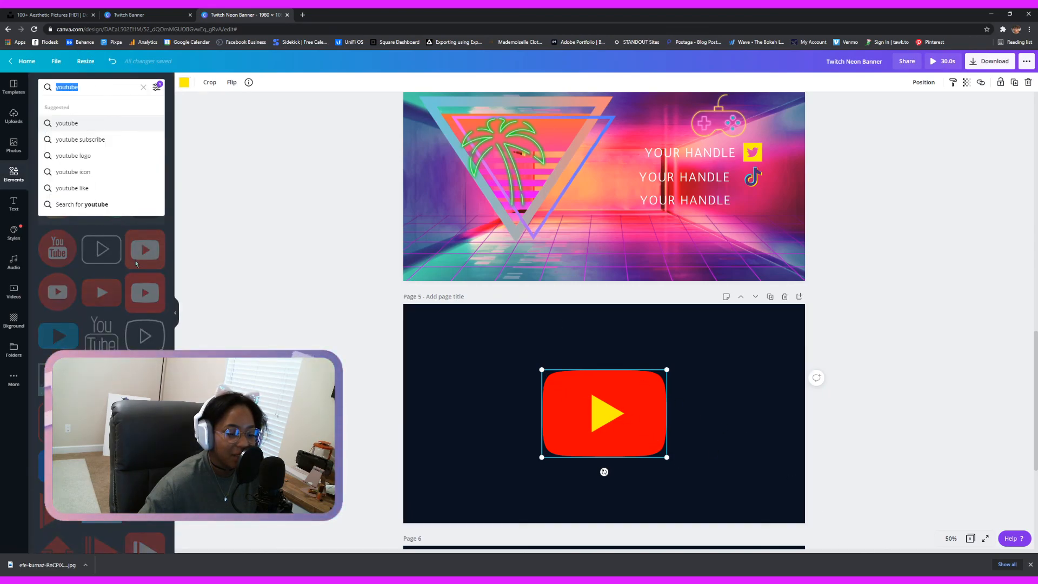
{"action": "key", "text": "Return"}
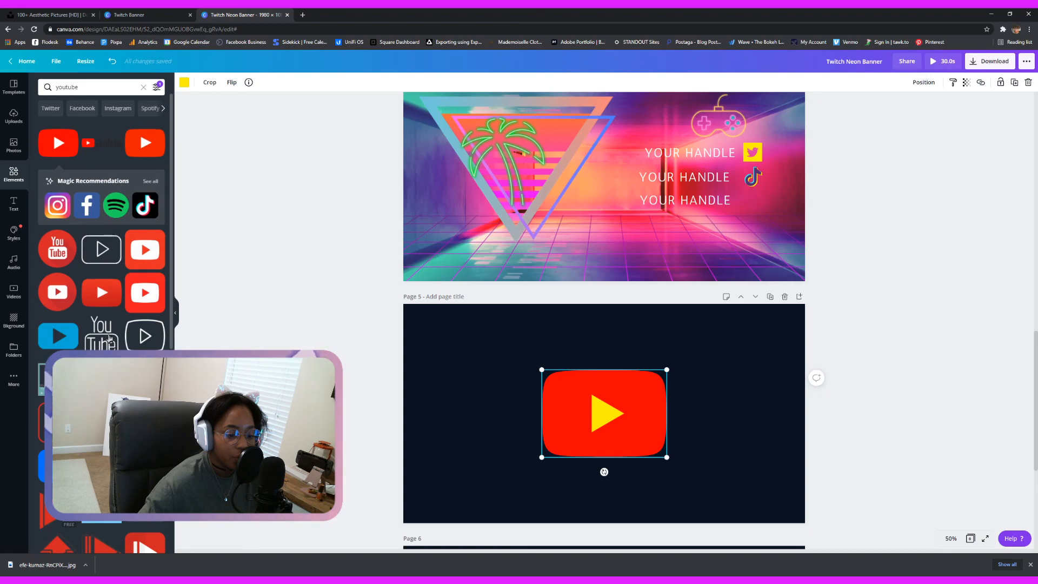
{"action": "left_click", "coordinate": [101, 249]}
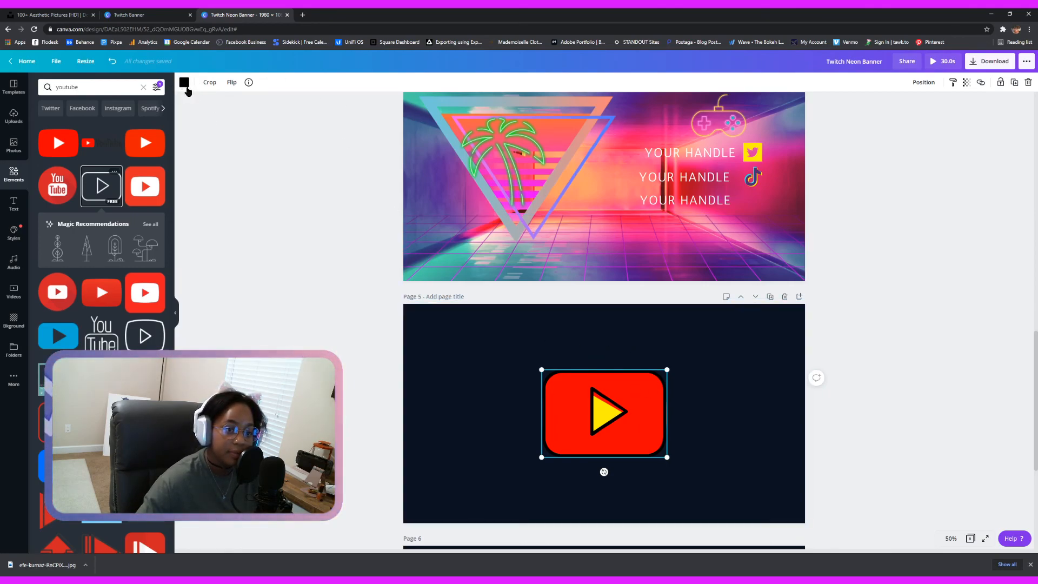
{"action": "left_click", "coordinate": [184, 83]}
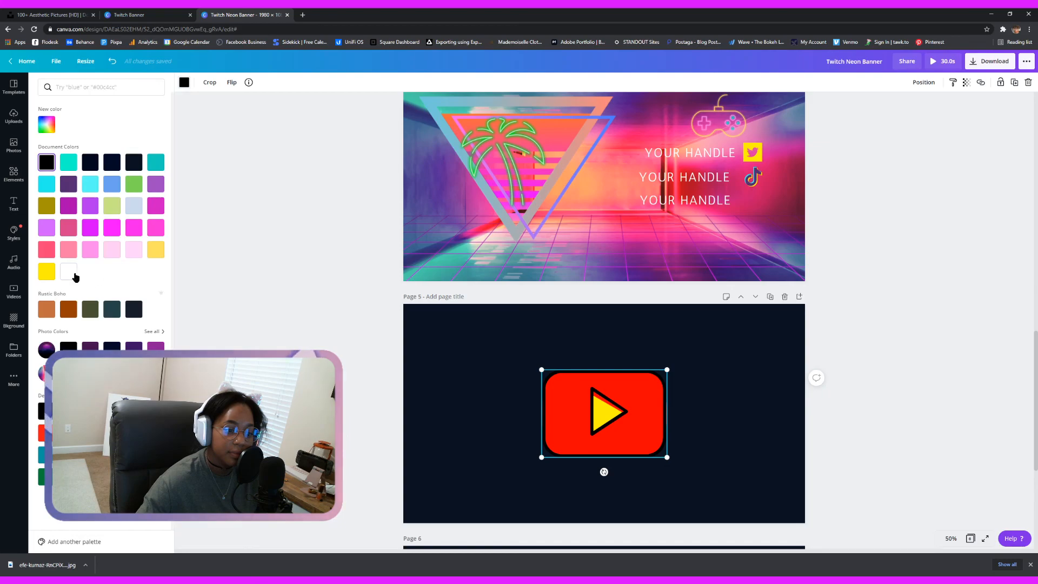
{"action": "left_click", "coordinate": [74, 276]}
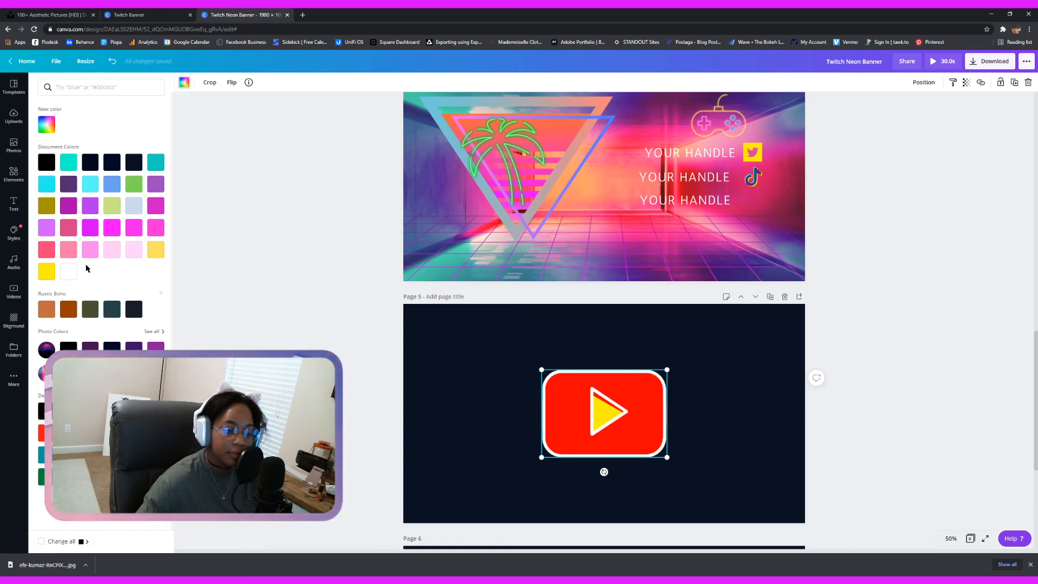
{"action": "left_click_drag", "start_coordinate": [654, 406], "coordinate": [559, 419]}
{"action": "left_click", "coordinate": [661, 398]}
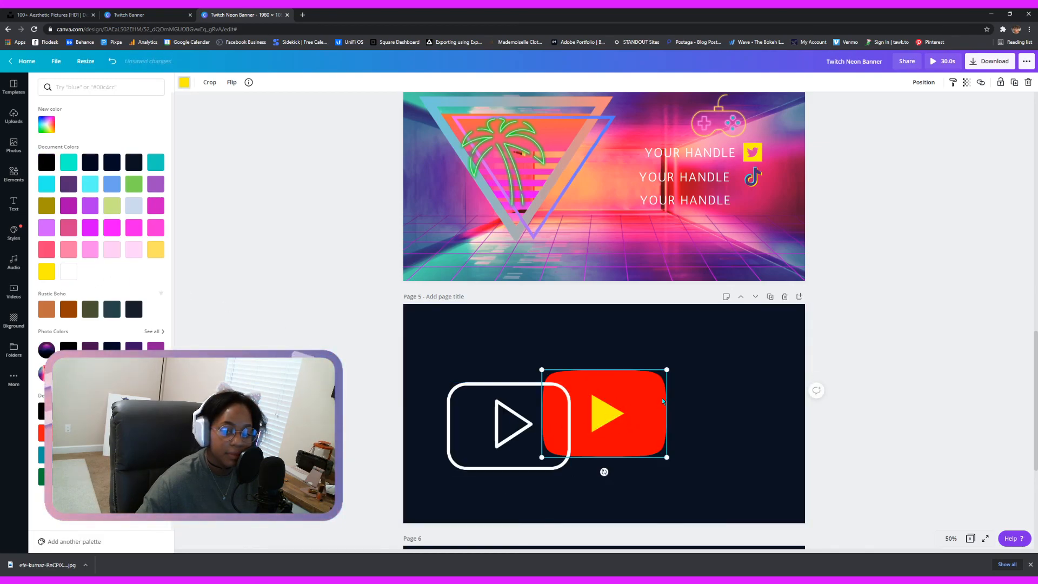
{"action": "double_click", "coordinate": [640, 396]}
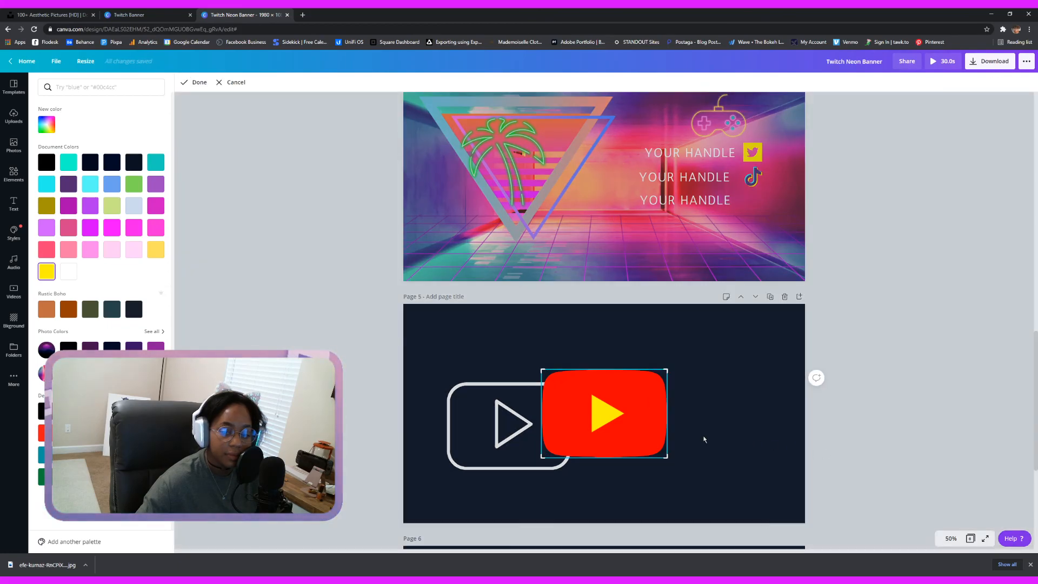
{"action": "left_click", "coordinate": [704, 439]}
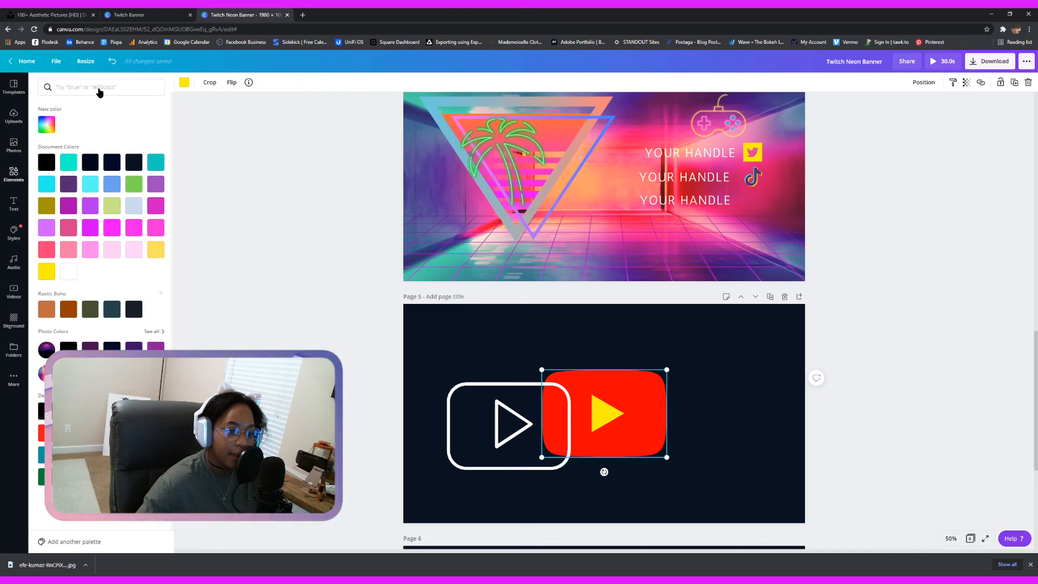
Search the elements library for youtube again and filter the results to free items only
{"action": "left_click", "coordinate": [13, 174]}
{"action": "left_click", "coordinate": [110, 87]}
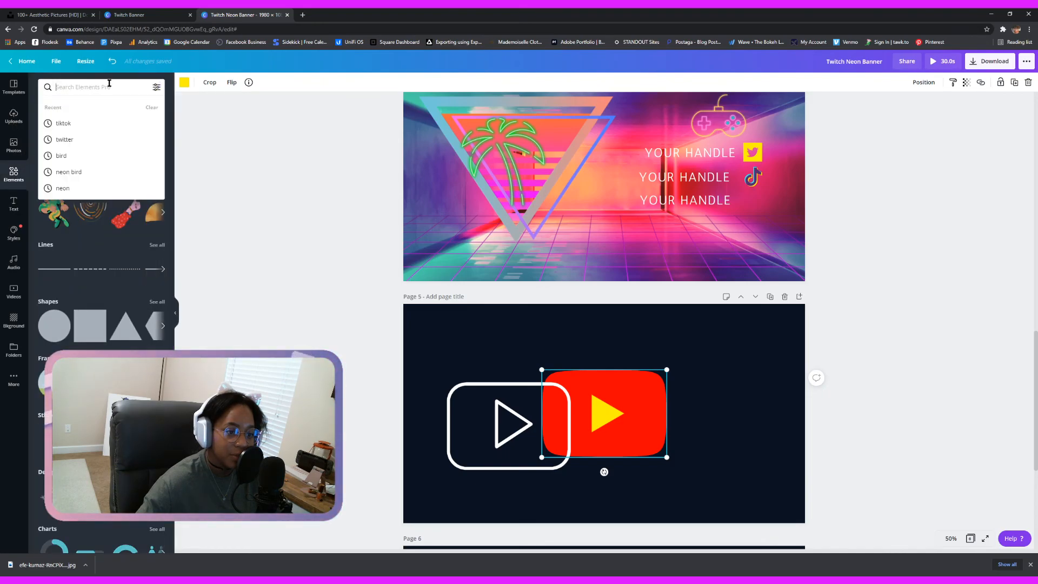
{"action": "type", "text": "t"}
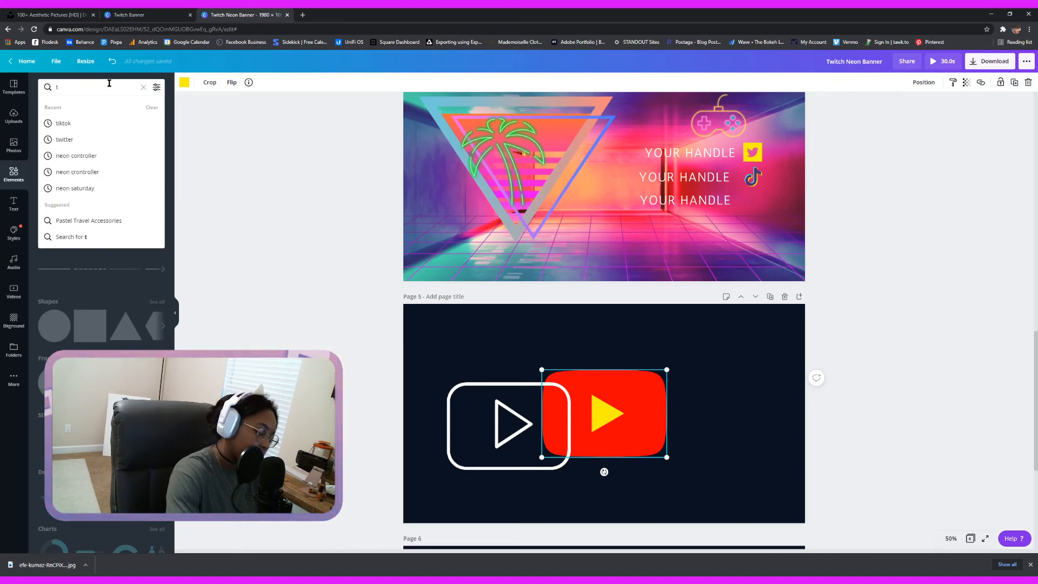
{"action": "key", "text": "BackSpace"}
{"action": "type", "text": "yu"}
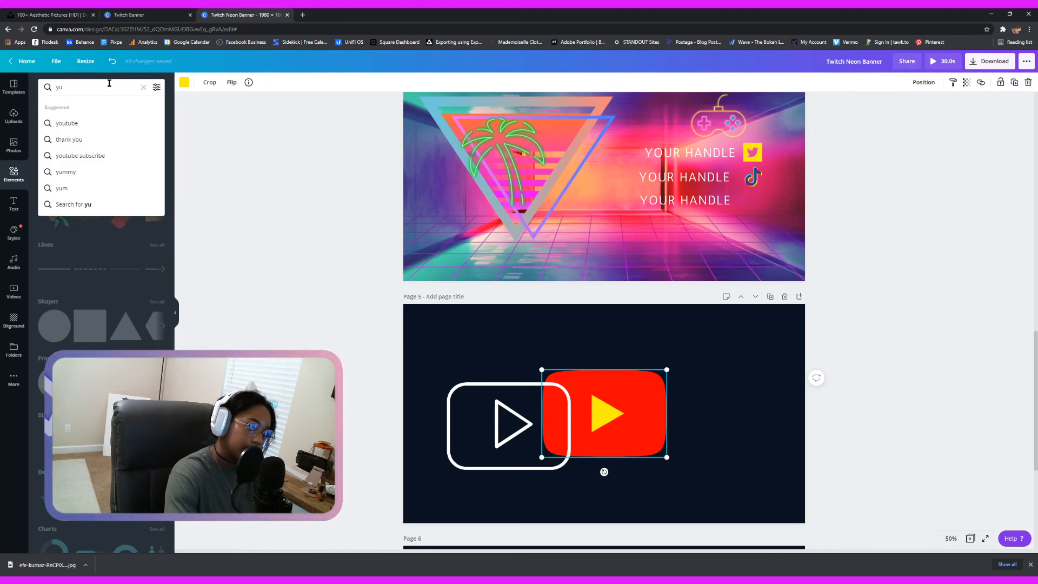
{"action": "key", "text": "BackSpace"}
{"action": "type", "text": "out"}
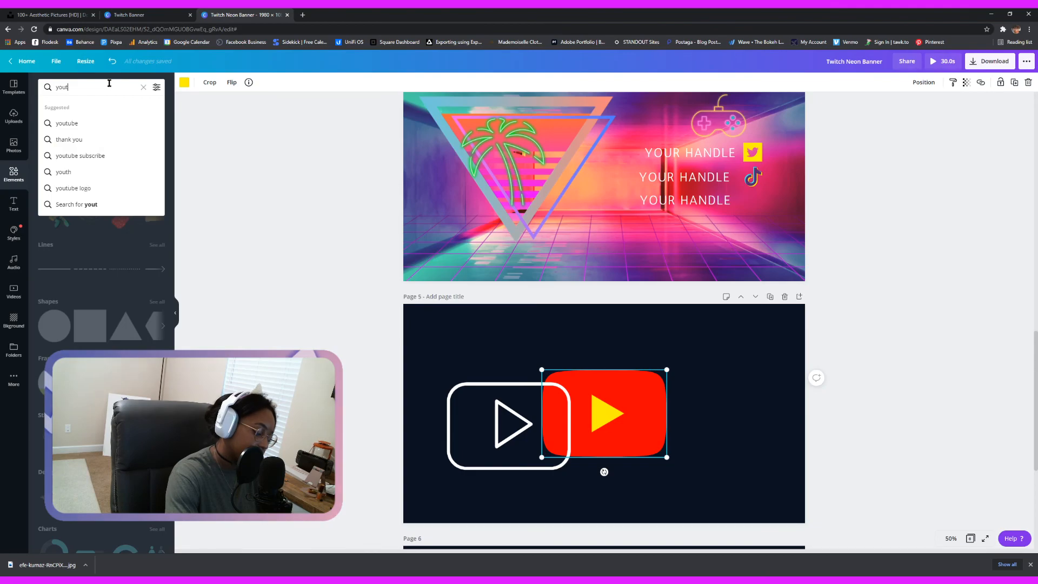
{"action": "type", "text": "ube"}
{"action": "key", "text": "Return"}
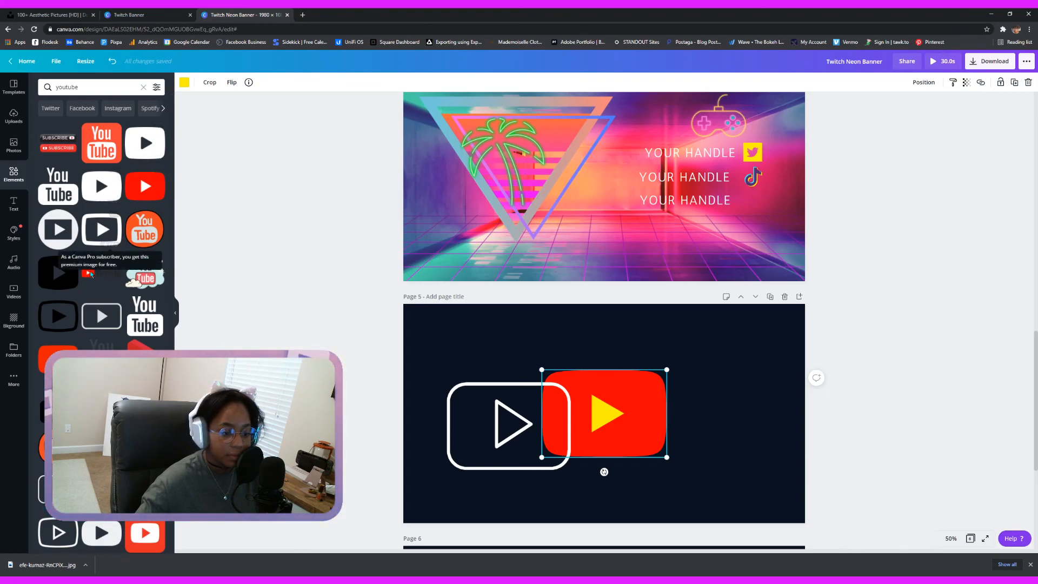
{"action": "left_click", "coordinate": [154, 88]}
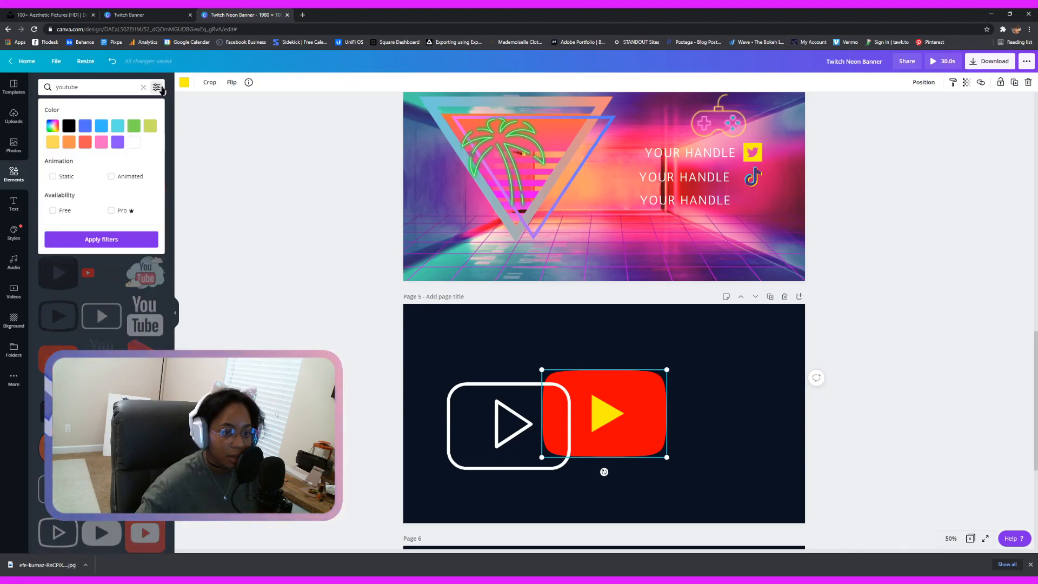
{"action": "left_click", "coordinate": [50, 210]}
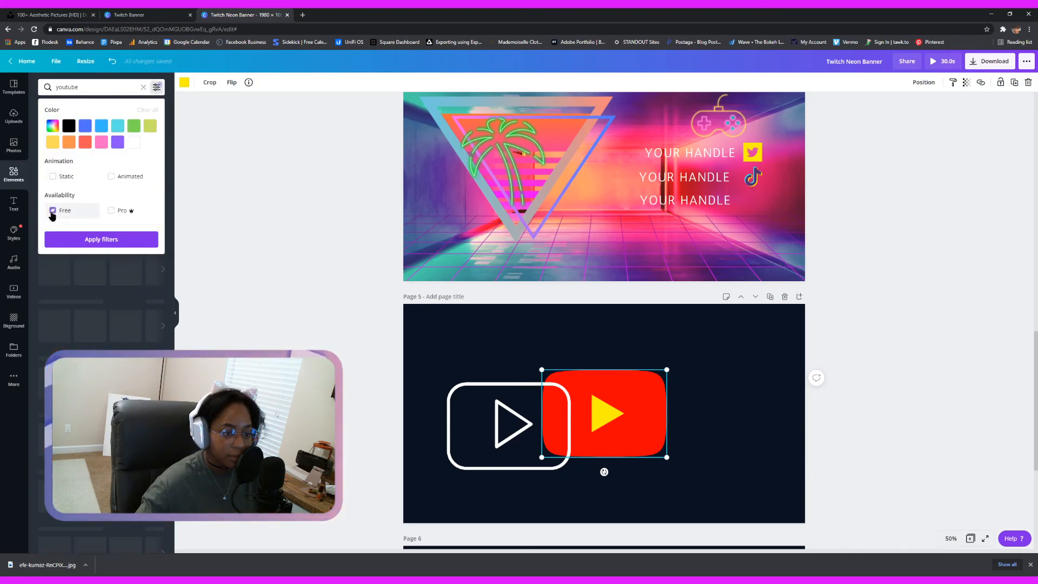
{"action": "left_click", "coordinate": [72, 242]}
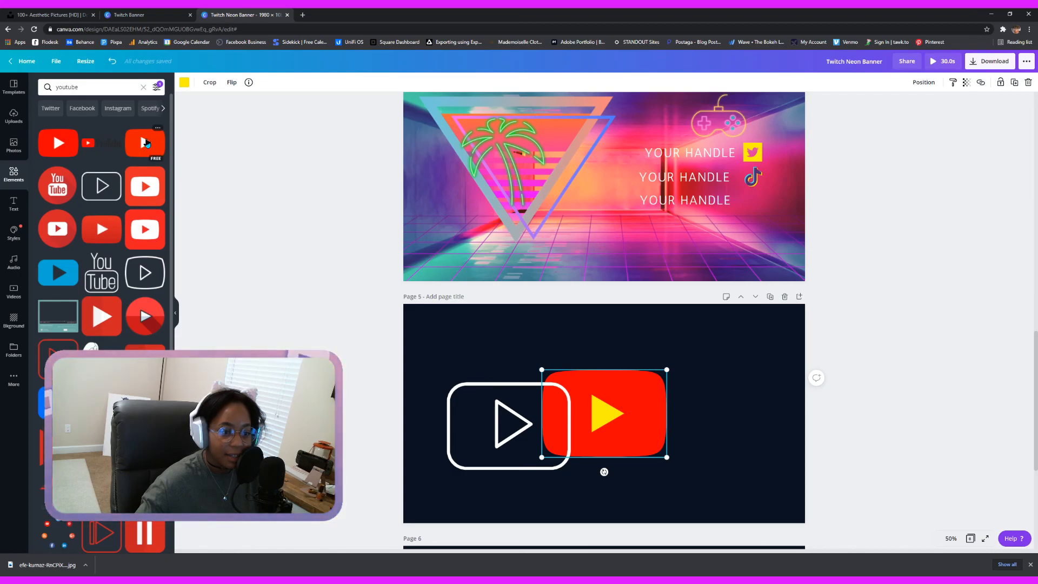
Add the other solid red YouTube logo to the right side of page 5 and delete the one with the yellow triangle
{"action": "left_click", "coordinate": [147, 143]}
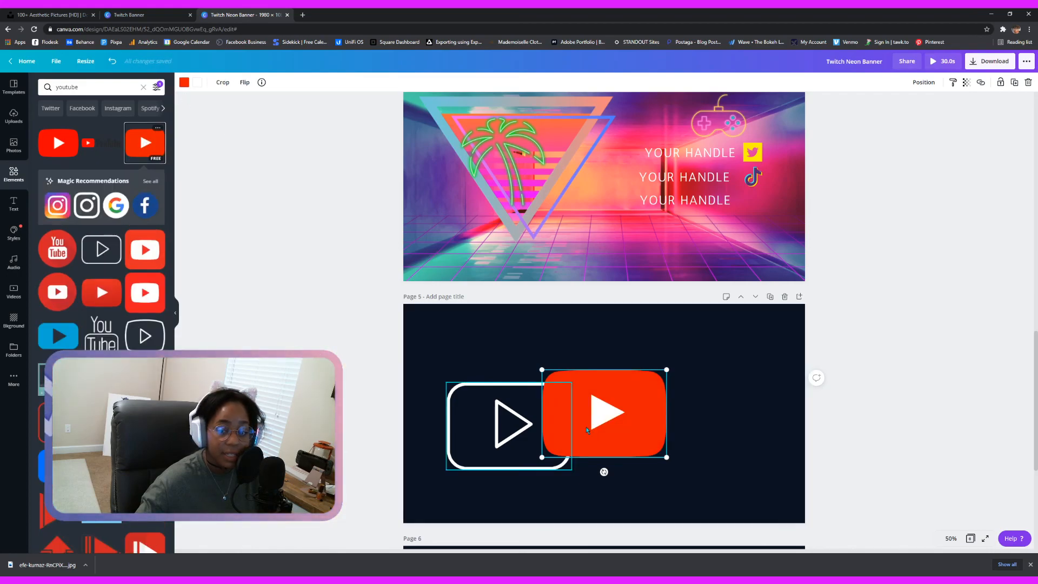
{"action": "left_click_drag", "start_coordinate": [146, 143], "coordinate": [730, 399]}
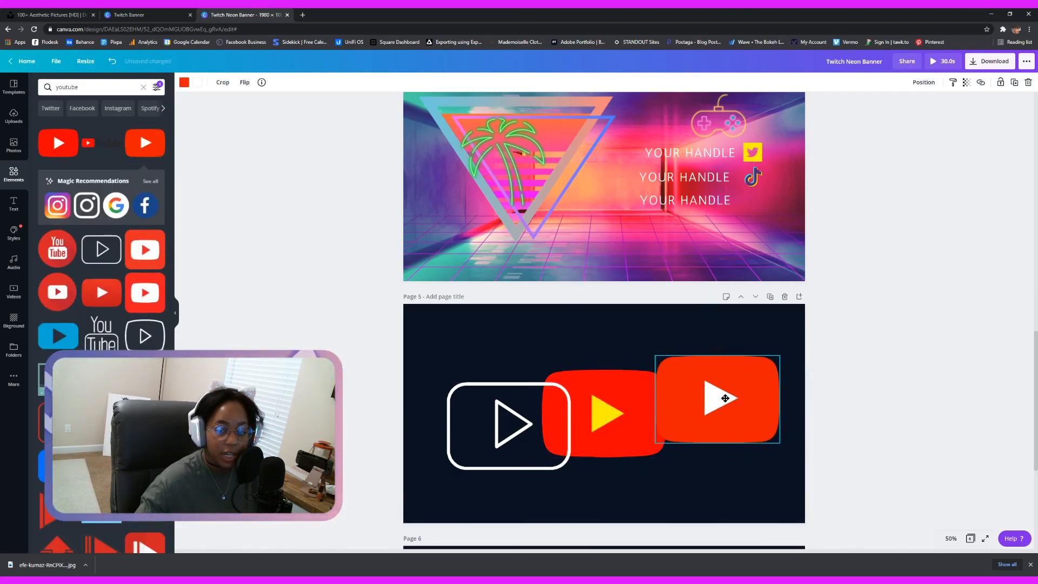
{"action": "left_click_drag", "start_coordinate": [586, 419], "coordinate": [589, 416]}
{"action": "key", "text": "Delete"}
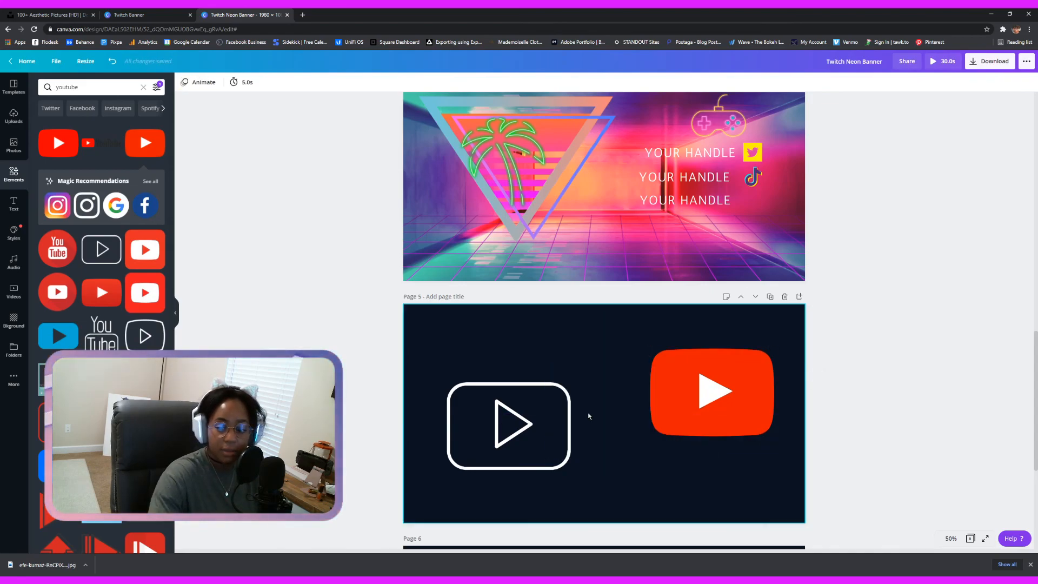
Recolor the red YouTube logo's body purple and its play triangle light cyan
{"action": "left_click", "coordinate": [764, 373]}
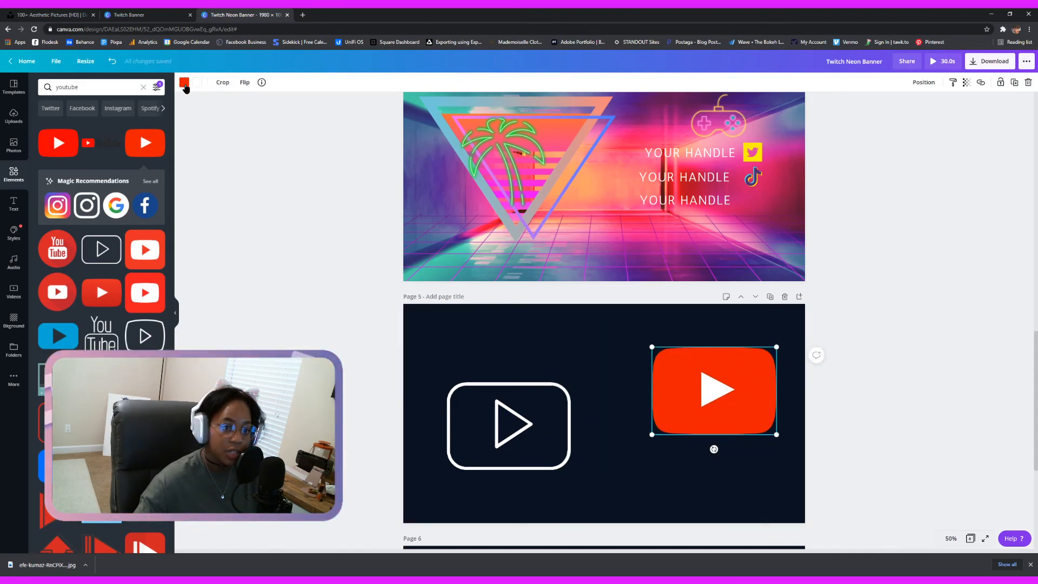
{"action": "left_click", "coordinate": [184, 84]}
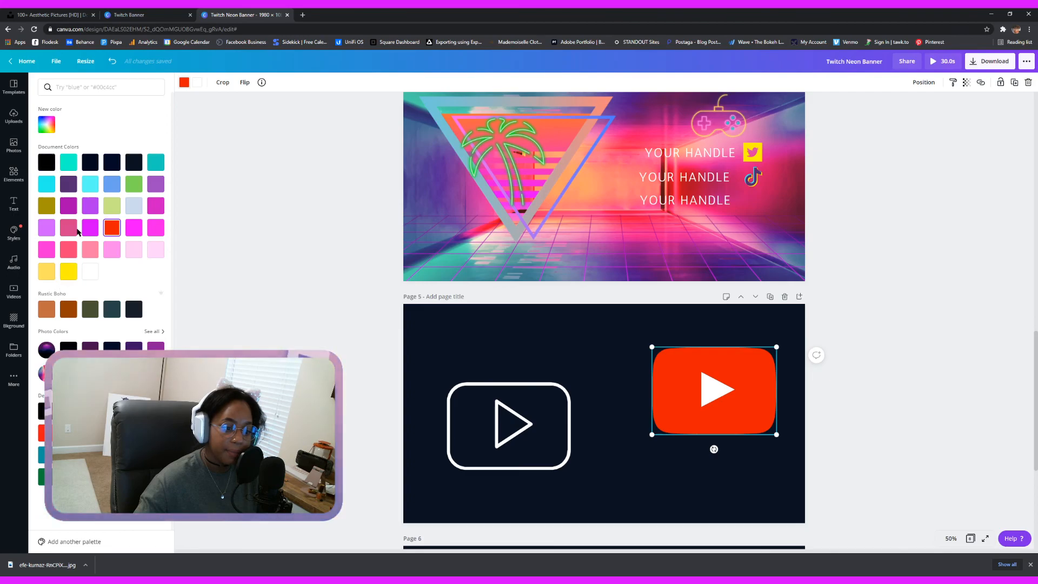
{"action": "left_click", "coordinate": [159, 186]}
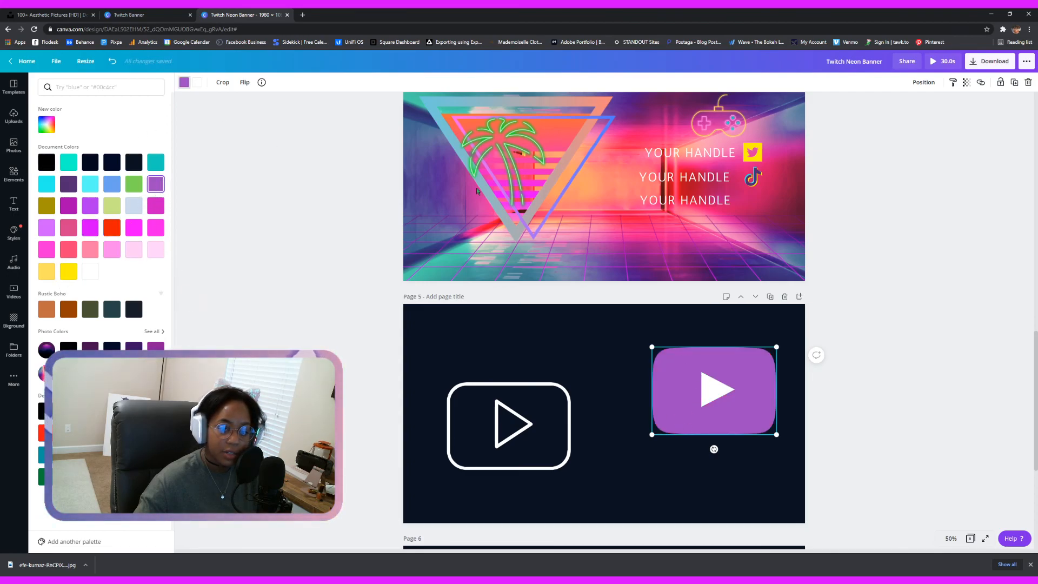
{"action": "left_click", "coordinate": [198, 84]}
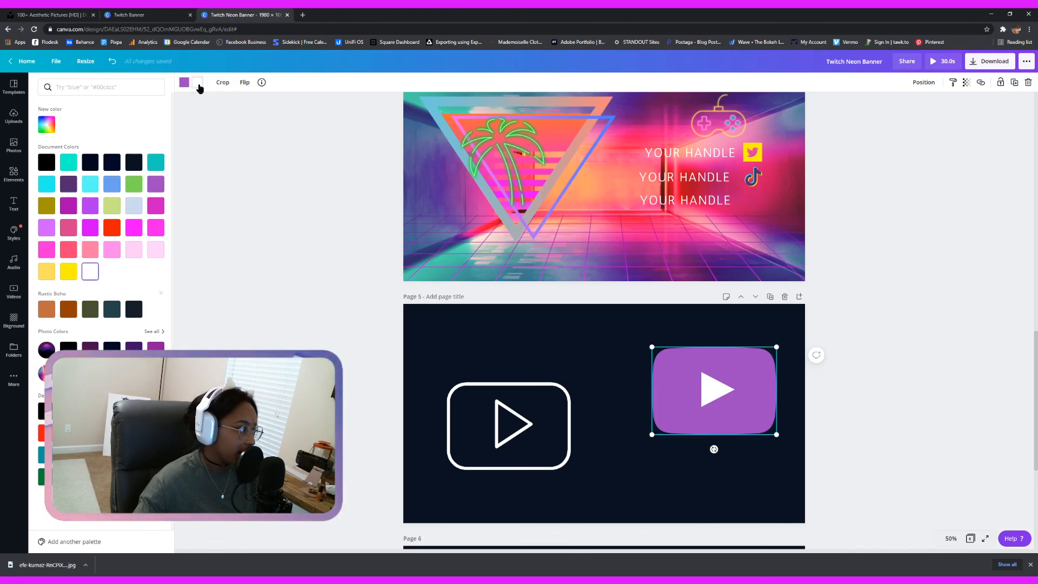
{"action": "left_click", "coordinate": [69, 271]}
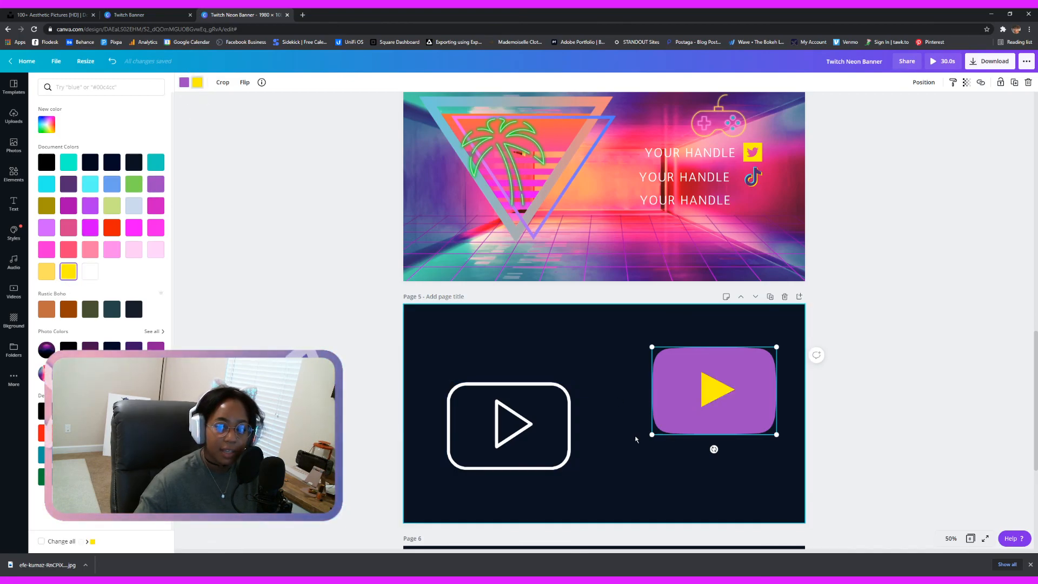
{"action": "left_click", "coordinate": [90, 183]}
Overlay the outlined YouTube icon in front of the purple logo, aligned with its edges, and recolor the outline bright yellow
{"action": "left_click_drag", "start_coordinate": [521, 421], "coordinate": [725, 388]}
{"action": "left_click", "coordinate": [924, 82]}
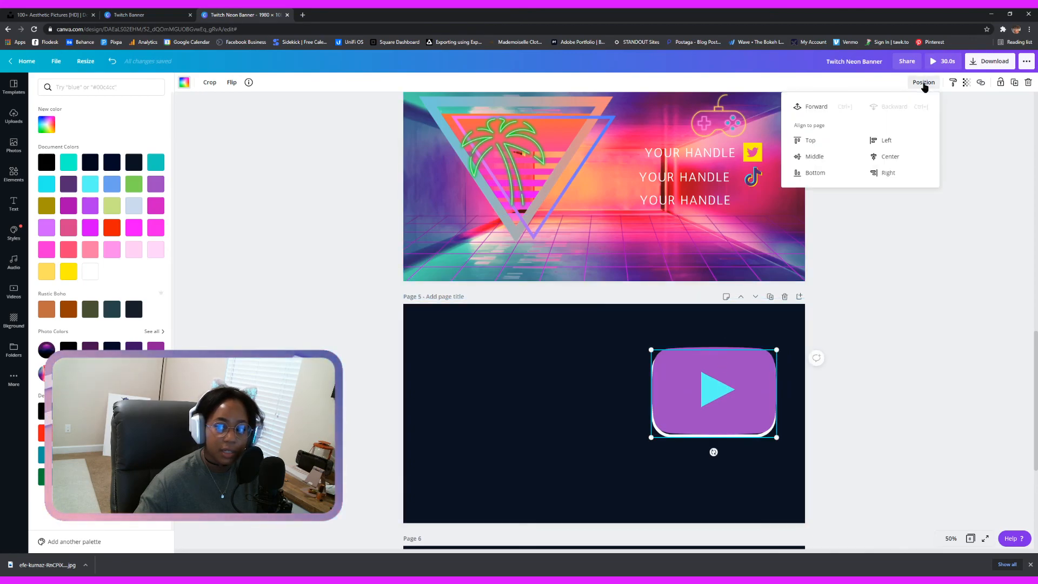
{"action": "left_click", "coordinate": [814, 107]}
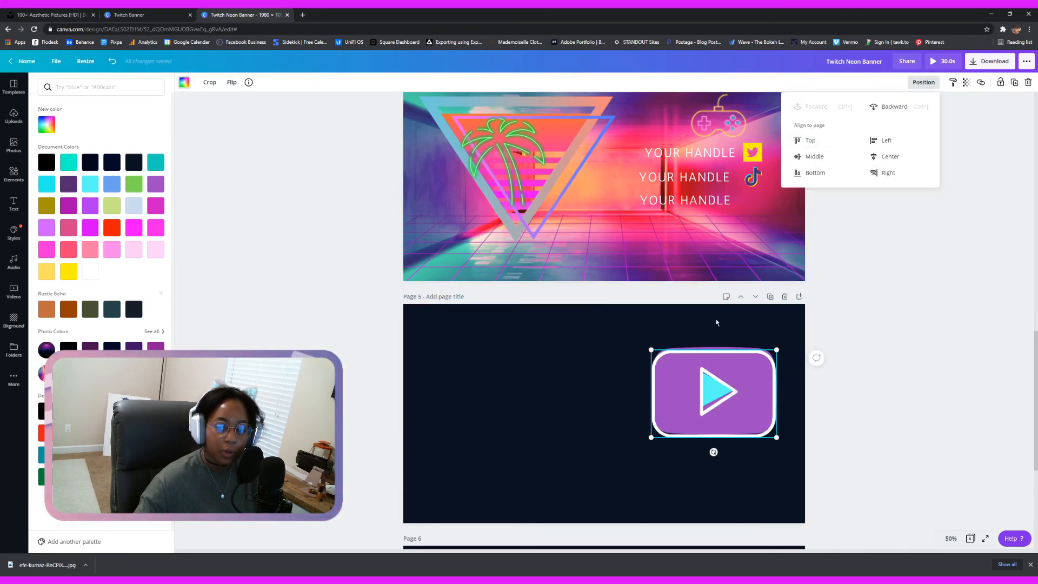
{"action": "left_click_drag", "start_coordinate": [741, 390], "coordinate": [740, 385]}
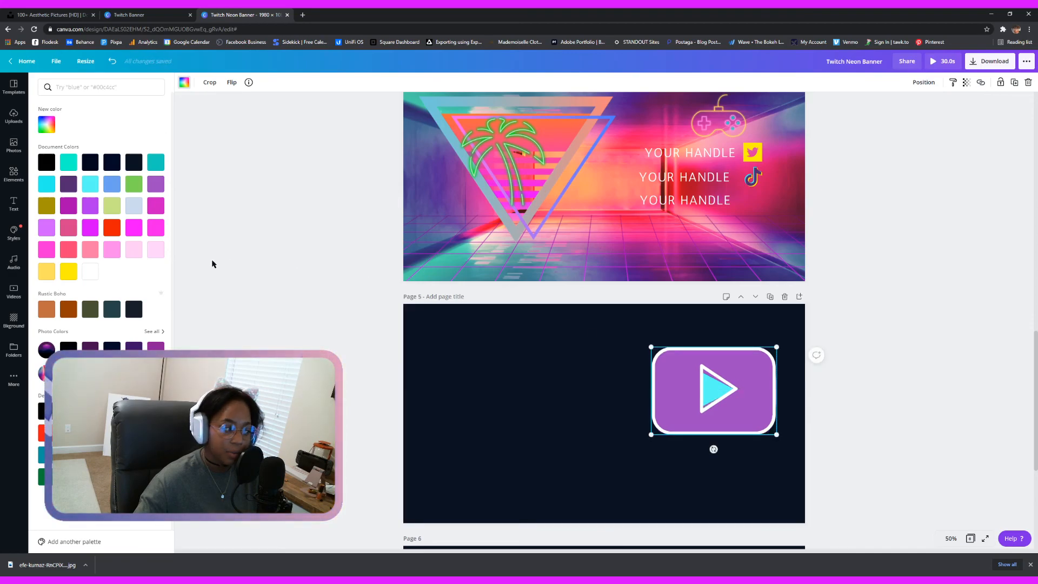
{"action": "left_click", "coordinate": [67, 273]}
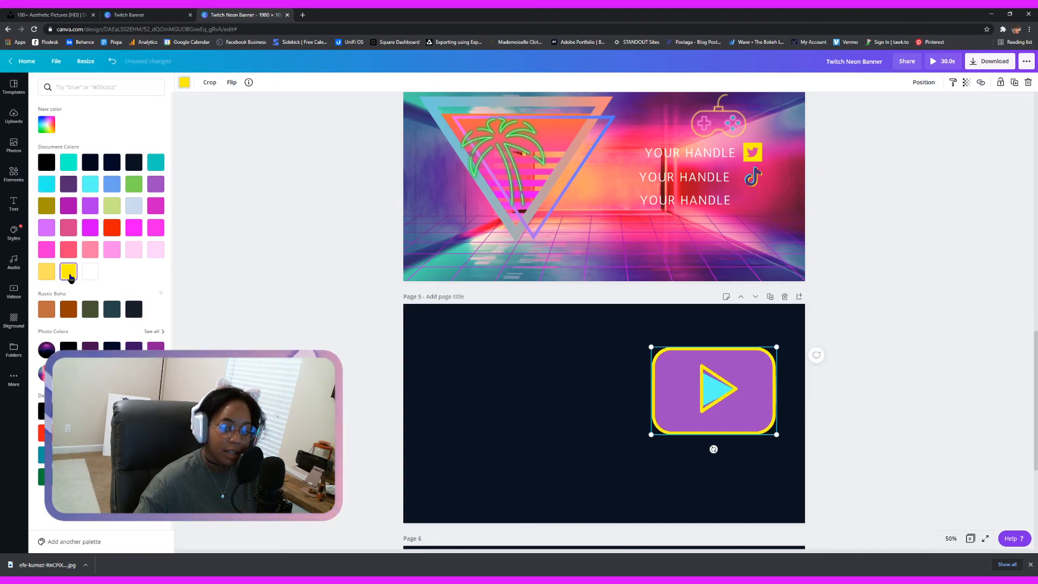
Group the purple YouTube logo and its yellow outline on page 5 into one icon
{"action": "left_click", "coordinate": [730, 502]}
{"action": "left_click", "coordinate": [747, 501]}
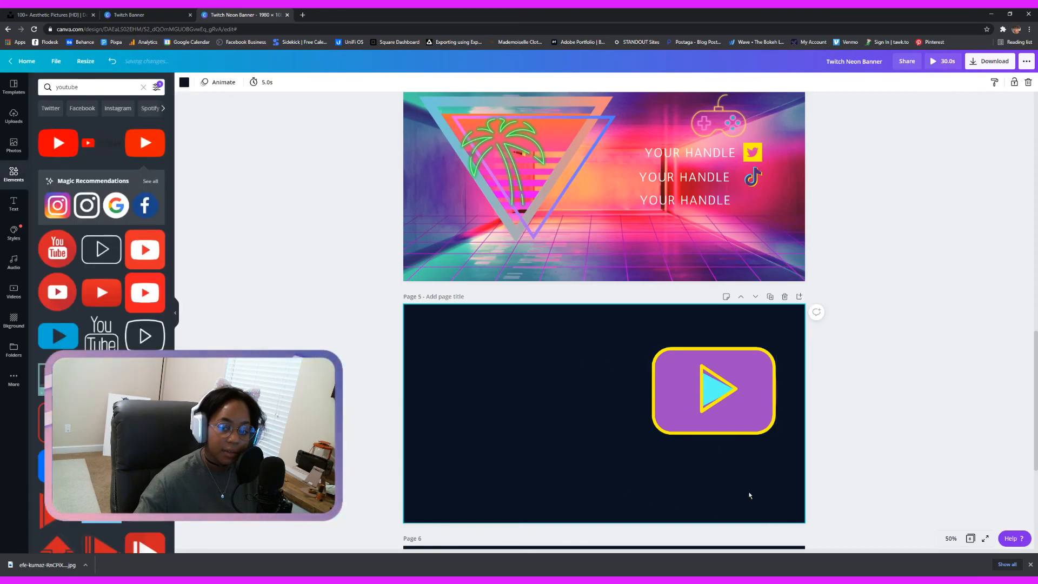
{"action": "left_click_drag", "start_coordinate": [767, 478], "coordinate": [649, 336]}
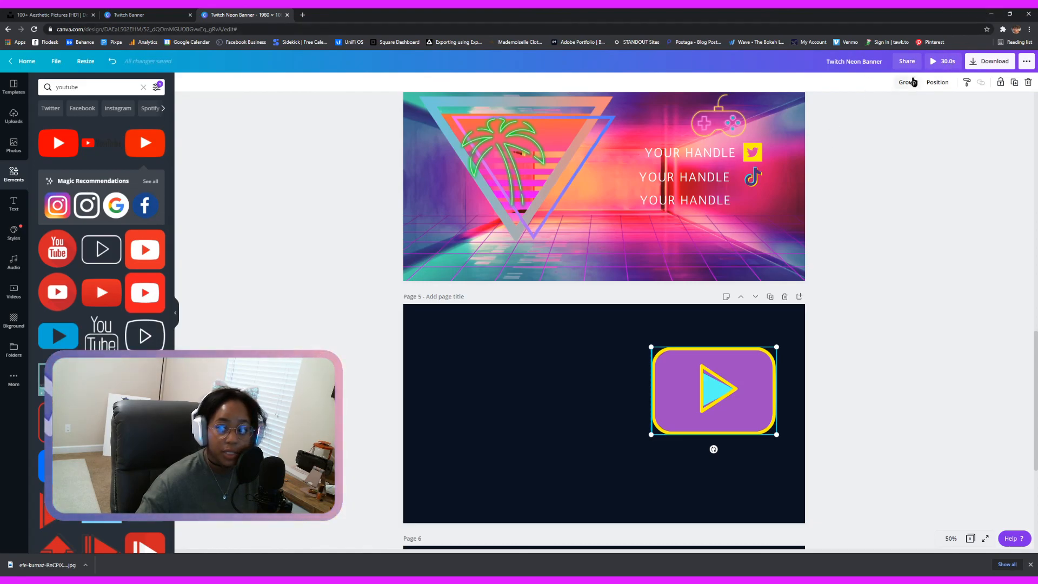
{"action": "left_click", "coordinate": [488, 412]}
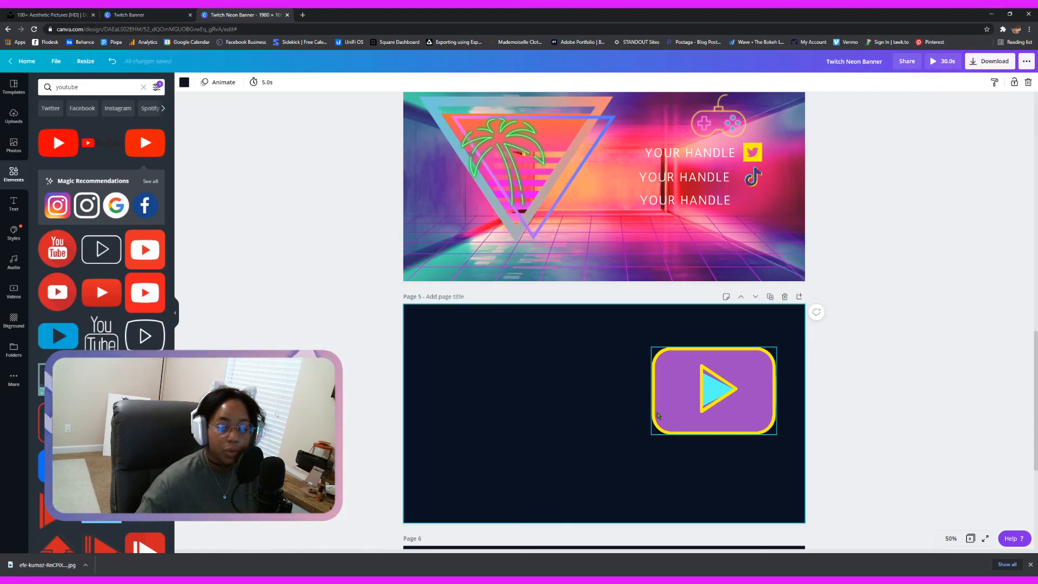
Move the grouped YouTube icon to page 4 beside the third YOUR HANDLE line and shrink it to fit under the TikTok icon
{"action": "left_click", "coordinate": [693, 406]}
{"action": "left_click_drag", "start_coordinate": [651, 434], "coordinate": [770, 201]}
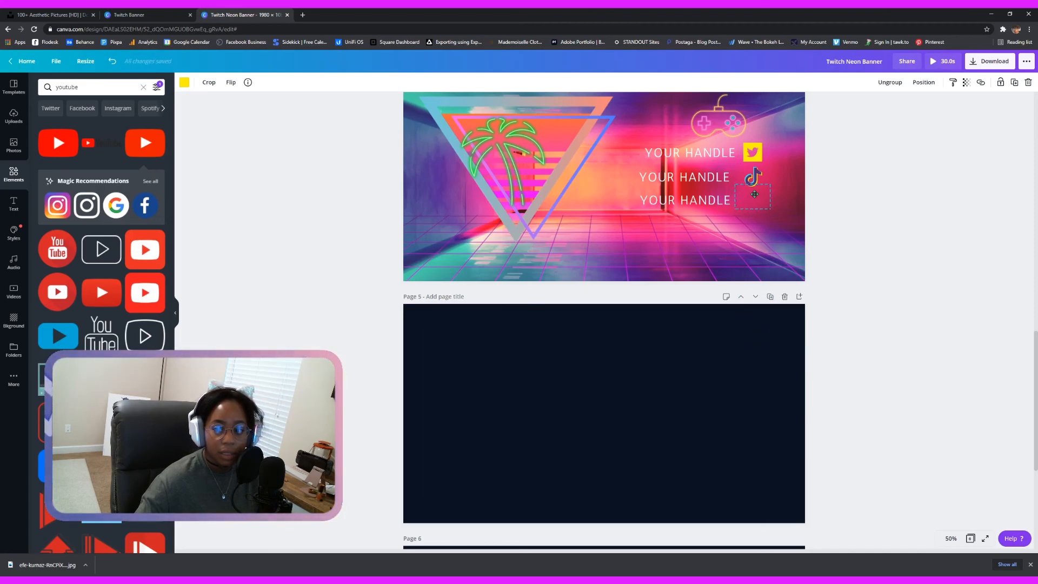
{"action": "left_click_drag", "start_coordinate": [756, 200], "coordinate": [756, 201]}
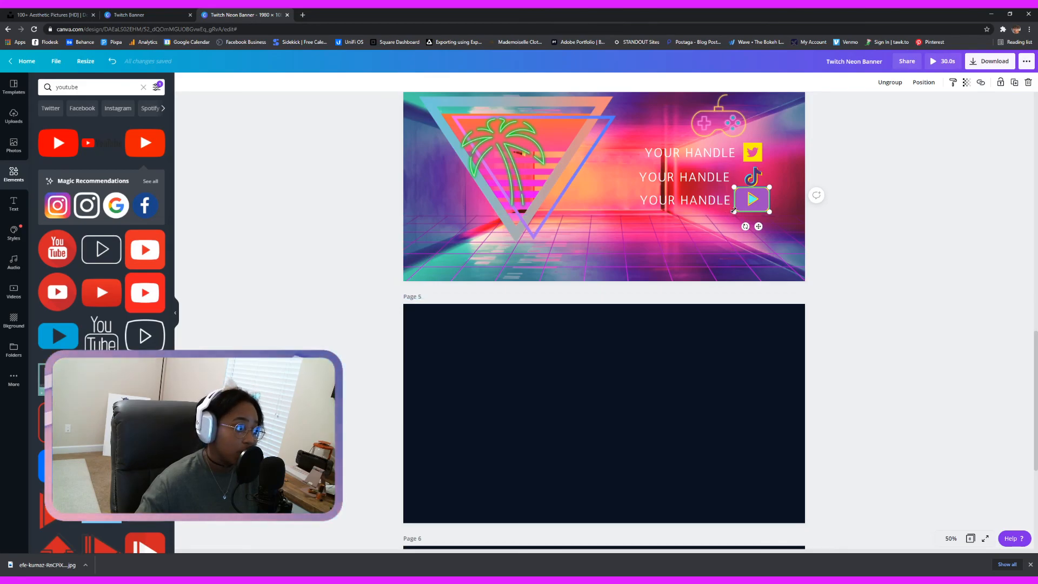
{"action": "left_click_drag", "start_coordinate": [737, 213], "coordinate": [747, 204]}
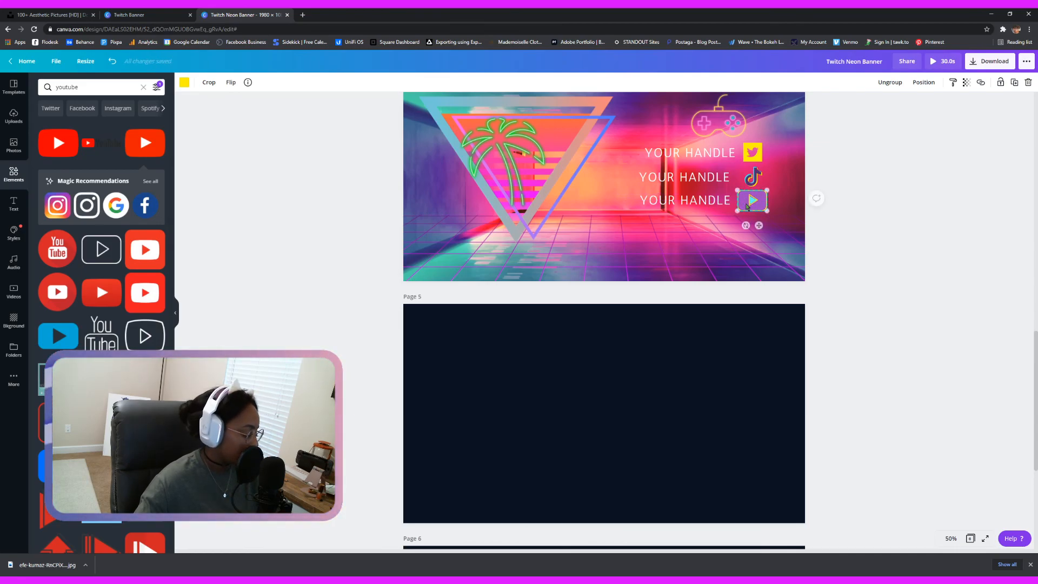
{"action": "left_click", "coordinate": [865, 225]}
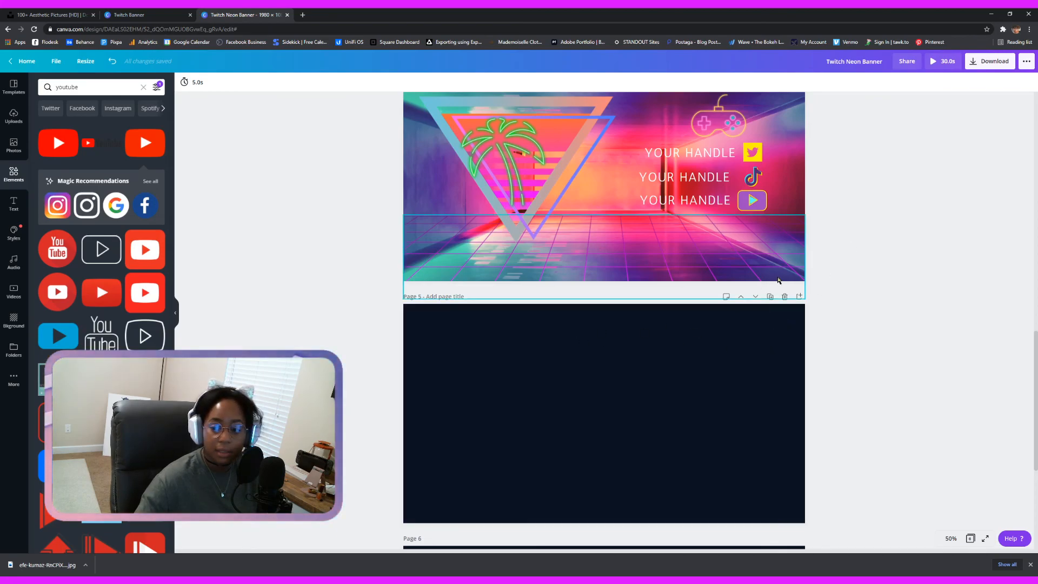
Delete the emptied page 5 and title page 4 "intermission"
{"action": "left_click", "coordinate": [784, 296]}
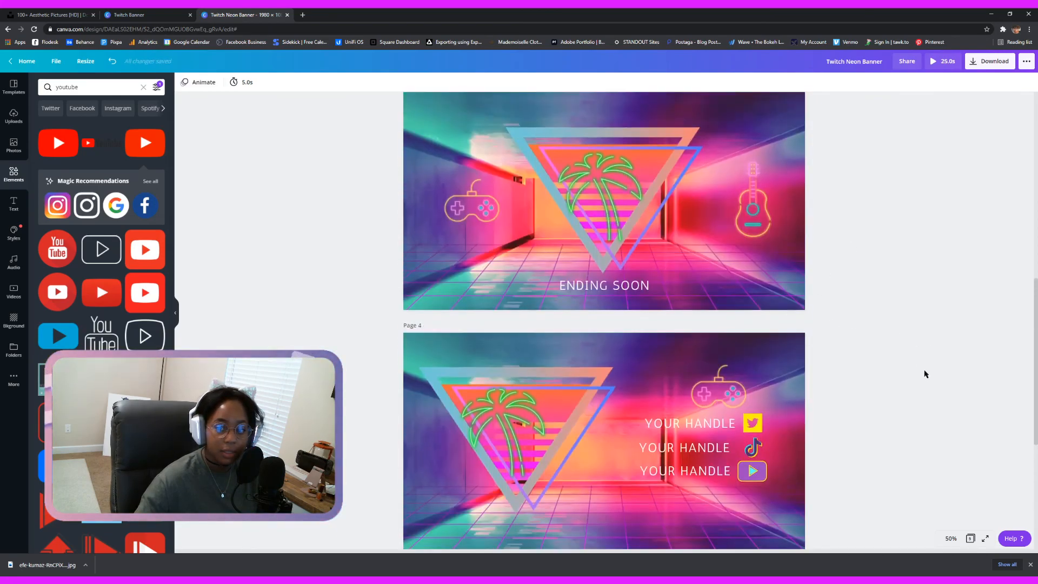
{"action": "scroll", "coordinate": [930, 387], "scroll_direction": "down", "scroll_amount": 5}
{"action": "scroll", "coordinate": [930, 388], "scroll_direction": "up", "scroll_amount": 5}
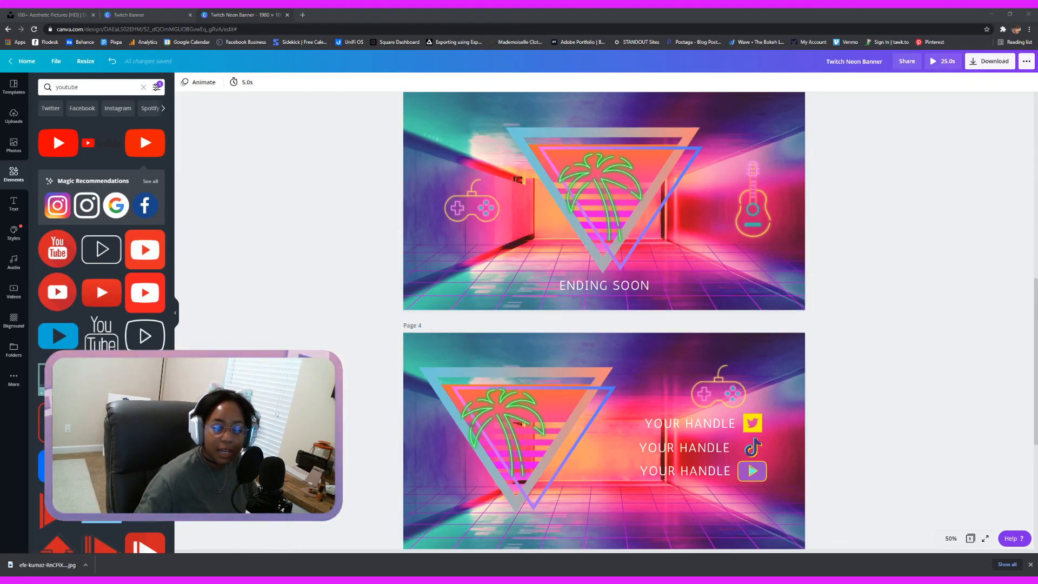
{"action": "left_click", "coordinate": [473, 324]}
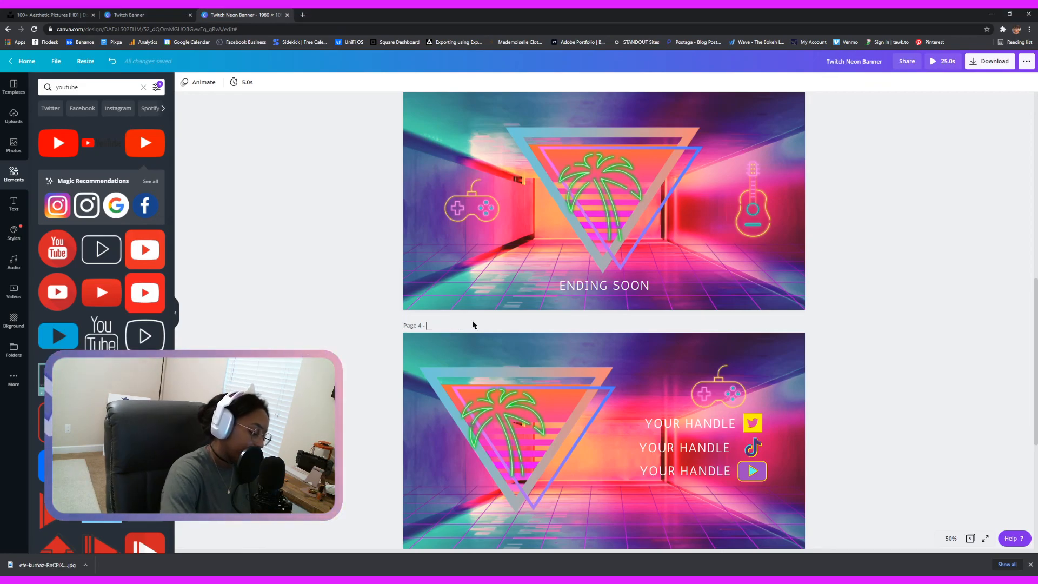
{"action": "type", "text": "intermission"}
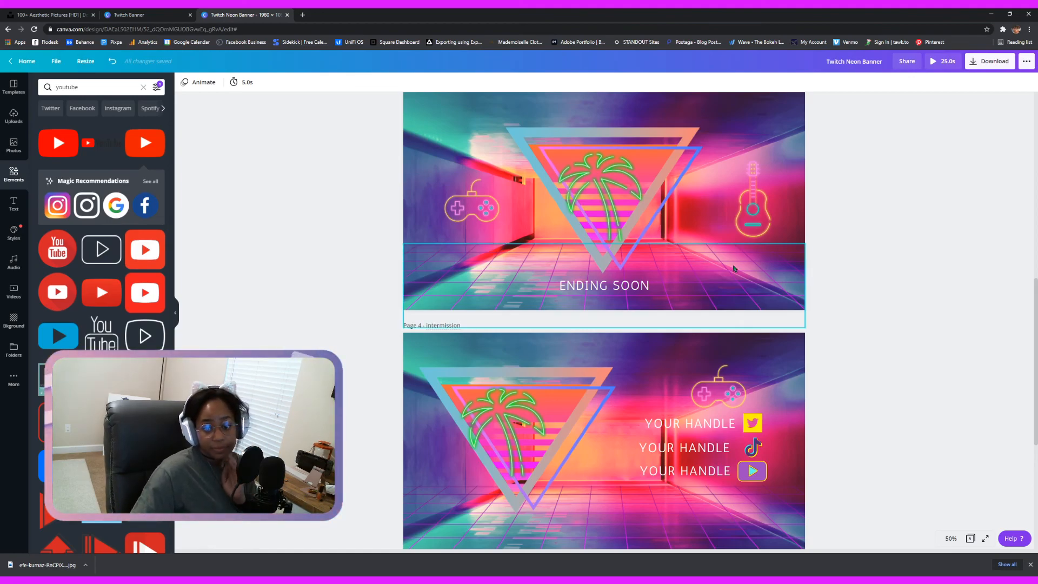
Reorder the pages so page 2 with the loose neon text elements comes last, and check the order in the page overview
{"action": "scroll", "coordinate": [476, 335], "scroll_direction": "up", "scroll_amount": 5}
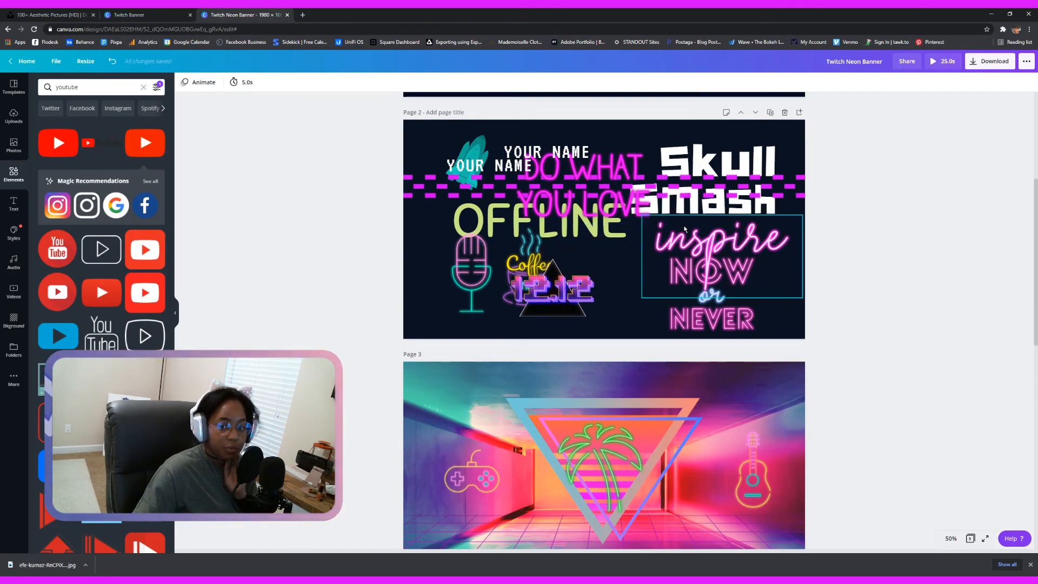
{"action": "left_click", "coordinate": [754, 112]}
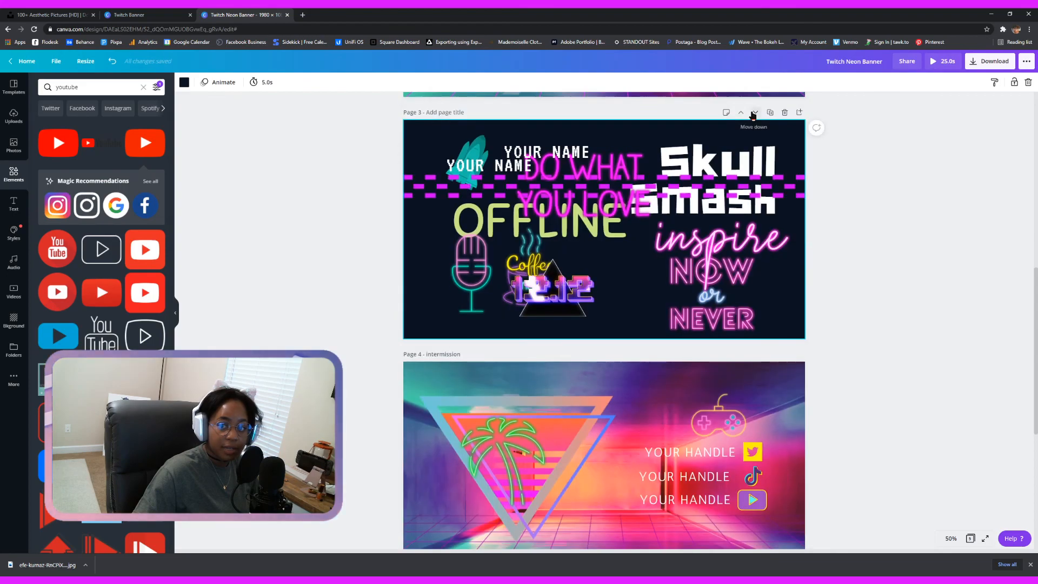
{"action": "left_click", "coordinate": [755, 112]}
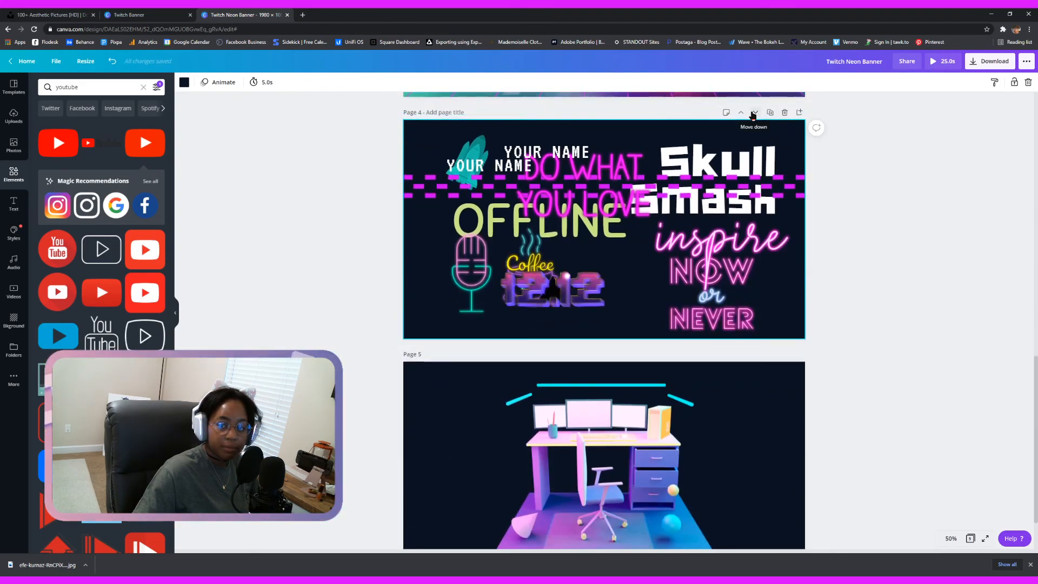
{"action": "left_click", "coordinate": [754, 112]}
{"action": "scroll", "coordinate": [776, 381], "scroll_direction": "up", "scroll_amount": 15}
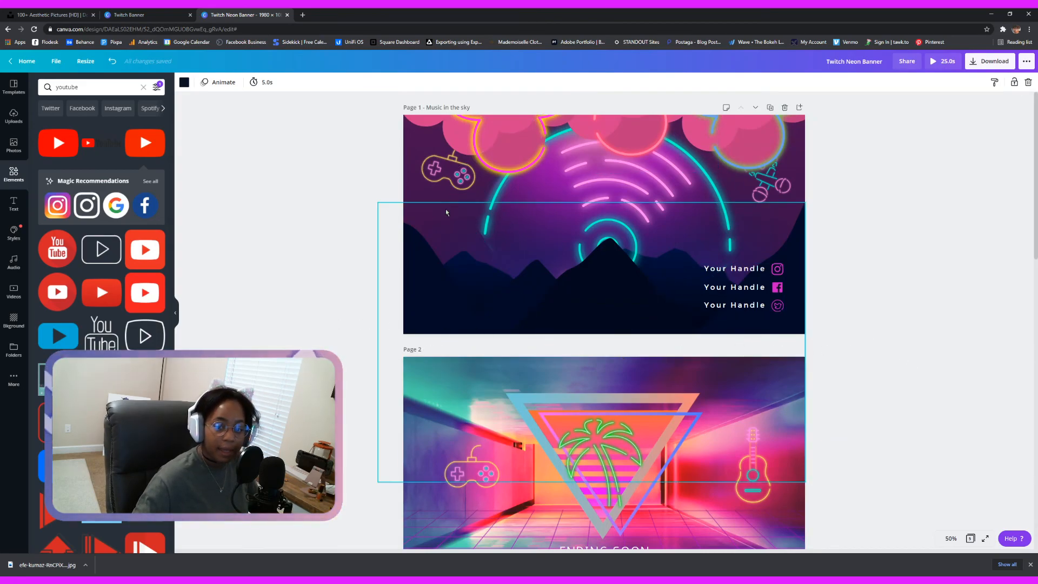
{"action": "scroll", "coordinate": [535, 273], "scroll_direction": "down", "scroll_amount": 5}
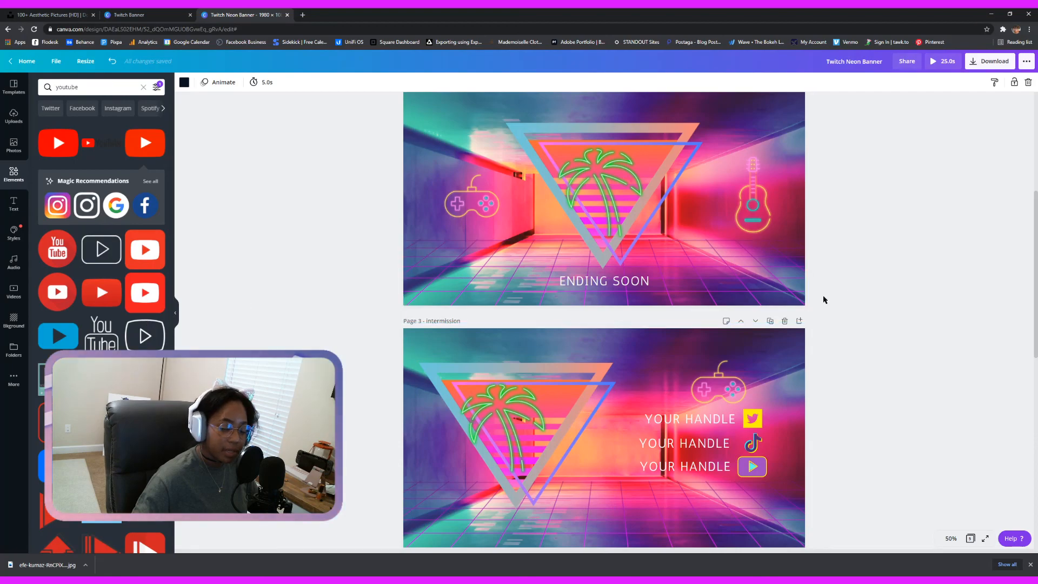
{"action": "left_click", "coordinate": [970, 539]}
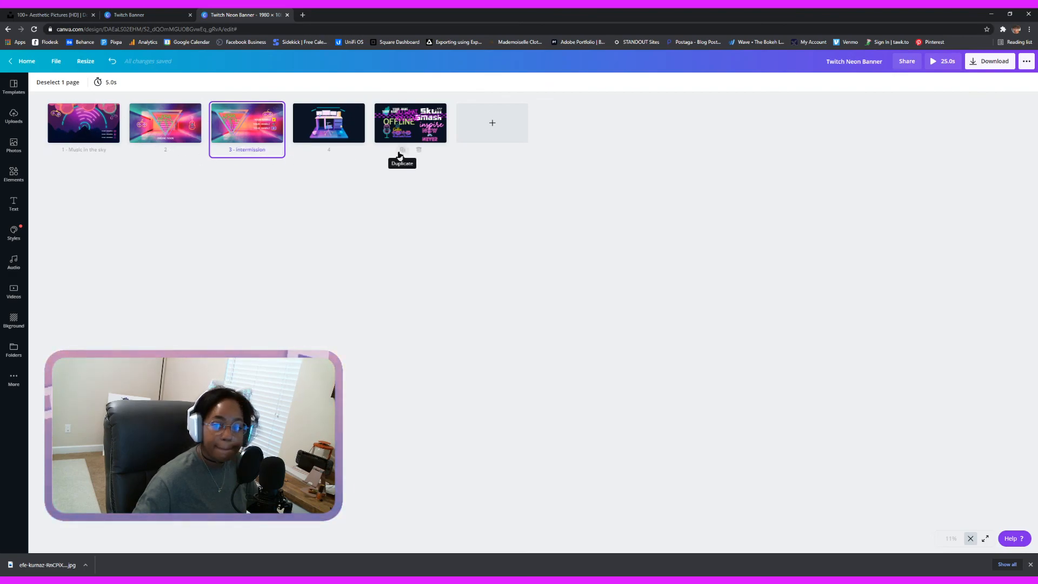
{"action": "left_click", "coordinate": [970, 539]}
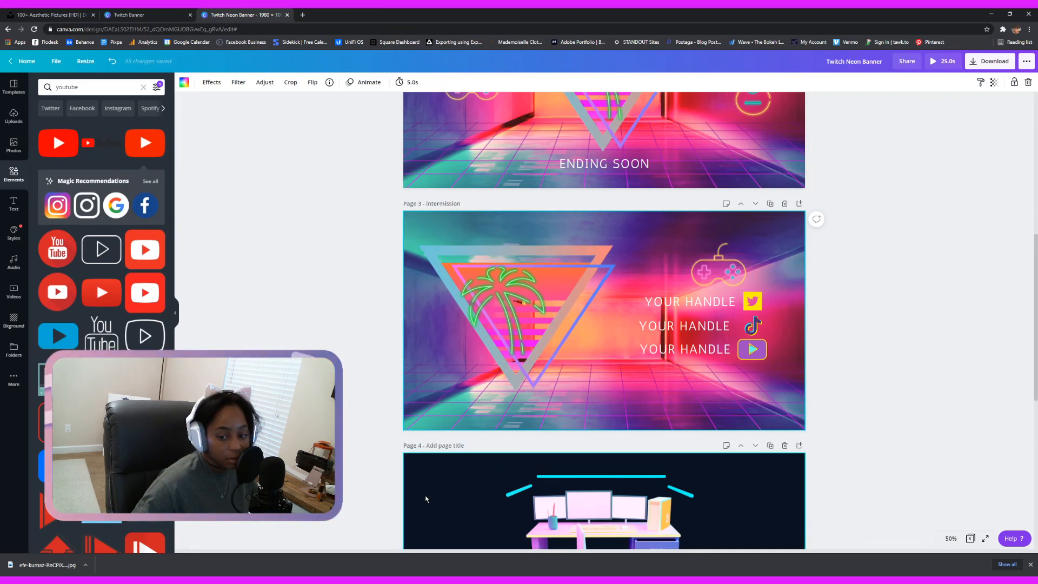
Title page 2 "ending soon"
{"action": "scroll", "coordinate": [516, 507], "scroll_direction": "up", "scroll_amount": 5}
{"action": "scroll", "coordinate": [441, 327], "scroll_direction": "up", "scroll_amount": 2}
{"action": "left_click", "coordinate": [432, 350]}
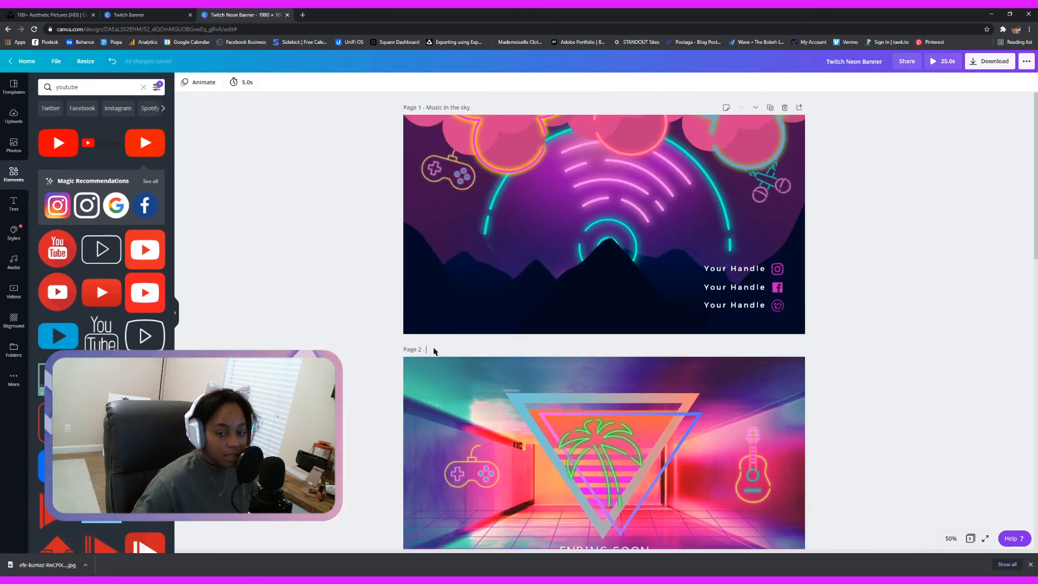
{"action": "type", "text": "ending soon"}
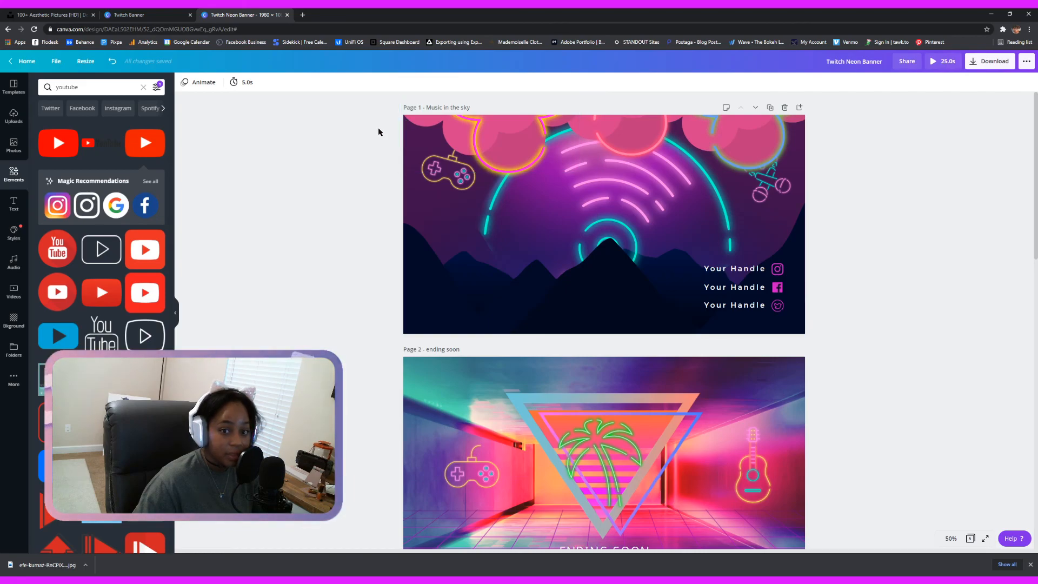
{"action": "left_click_drag", "start_coordinate": [390, 136], "coordinate": [814, 306]}
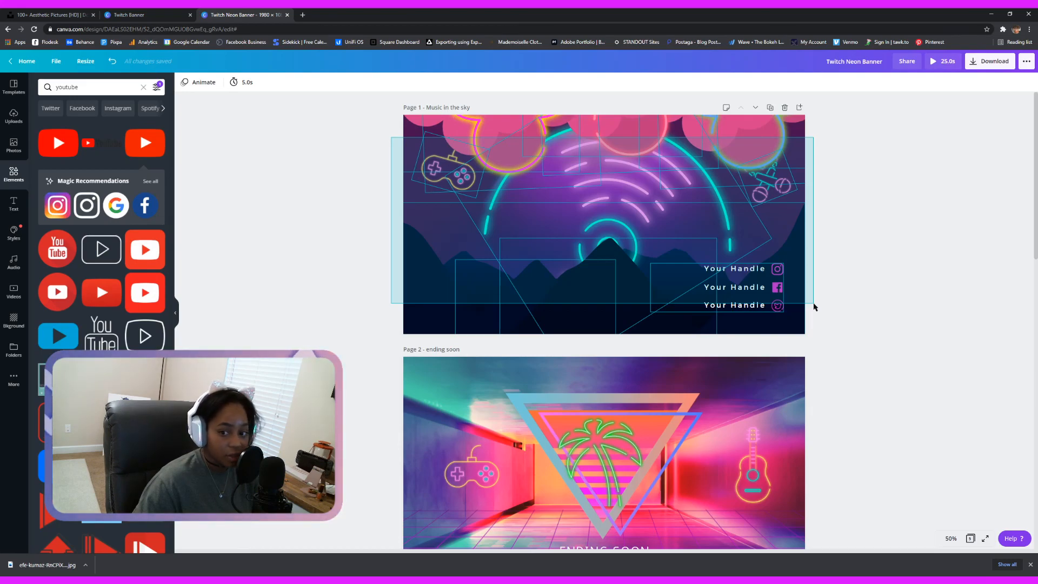
{"action": "left_click_drag", "start_coordinate": [505, 144], "coordinate": [505, 145]}
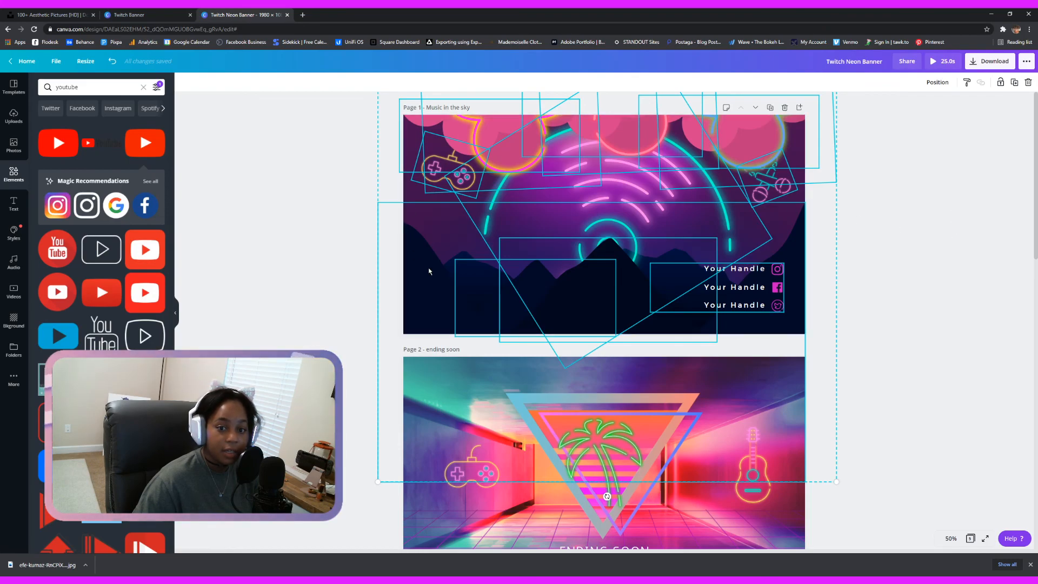
{"action": "left_click", "coordinate": [298, 236]}
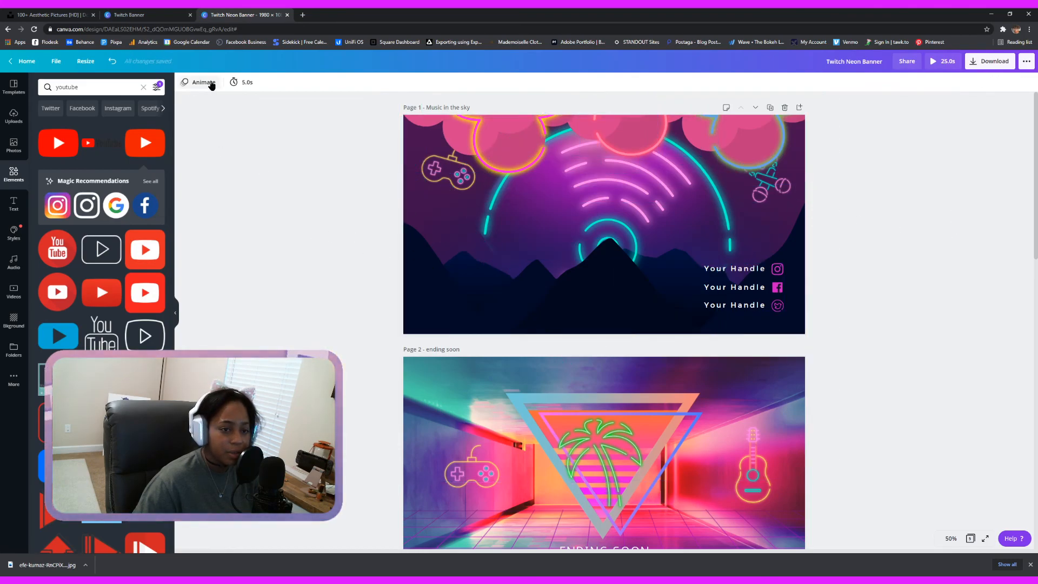
Try the Tumble page animation on the "Music in the sky" page, and replace it with Neon
{"action": "left_click", "coordinate": [212, 84]}
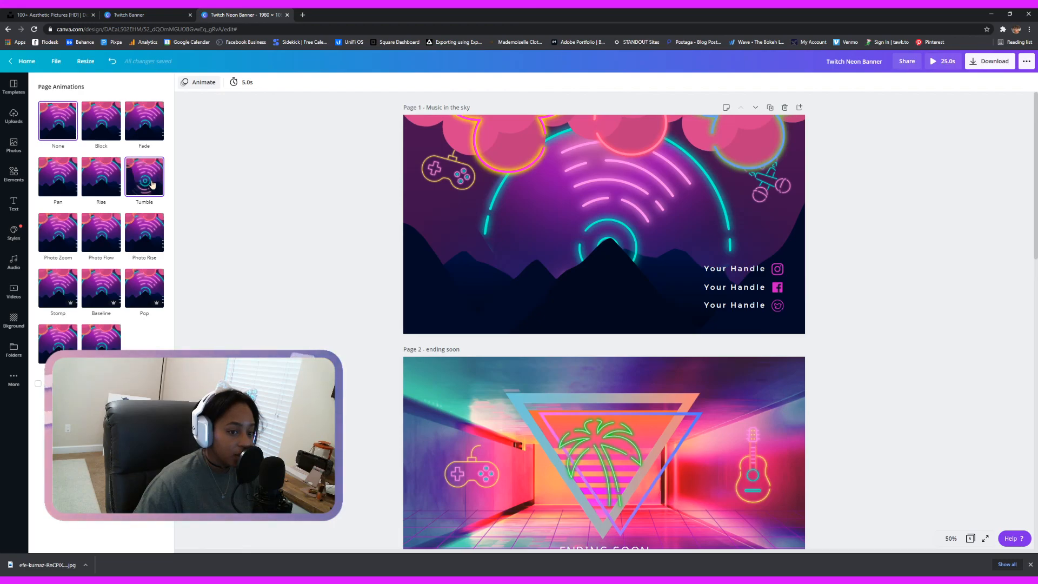
{"action": "left_click", "coordinate": [155, 184]}
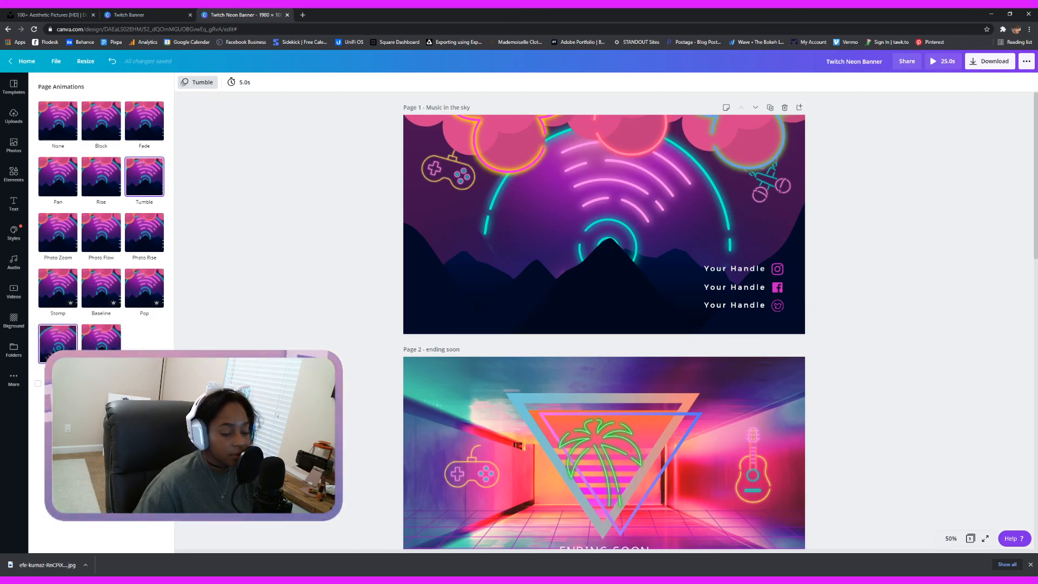
{"action": "left_click", "coordinate": [58, 337]}
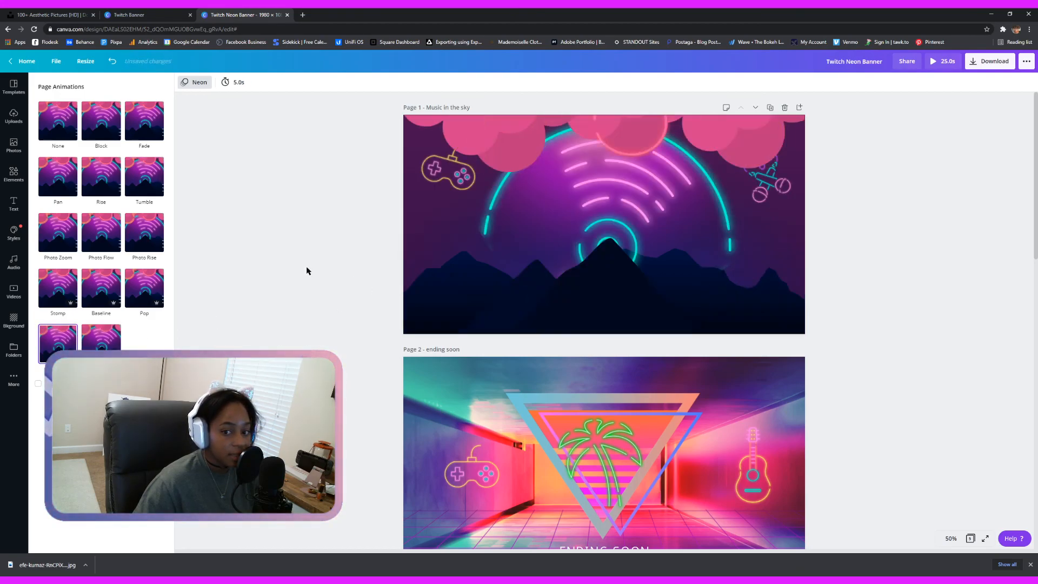
Apply the Neon page animation to the intermission page and set that page's timing to 10.0 s
{"action": "scroll", "coordinate": [358, 304], "scroll_direction": "down", "scroll_amount": 10}
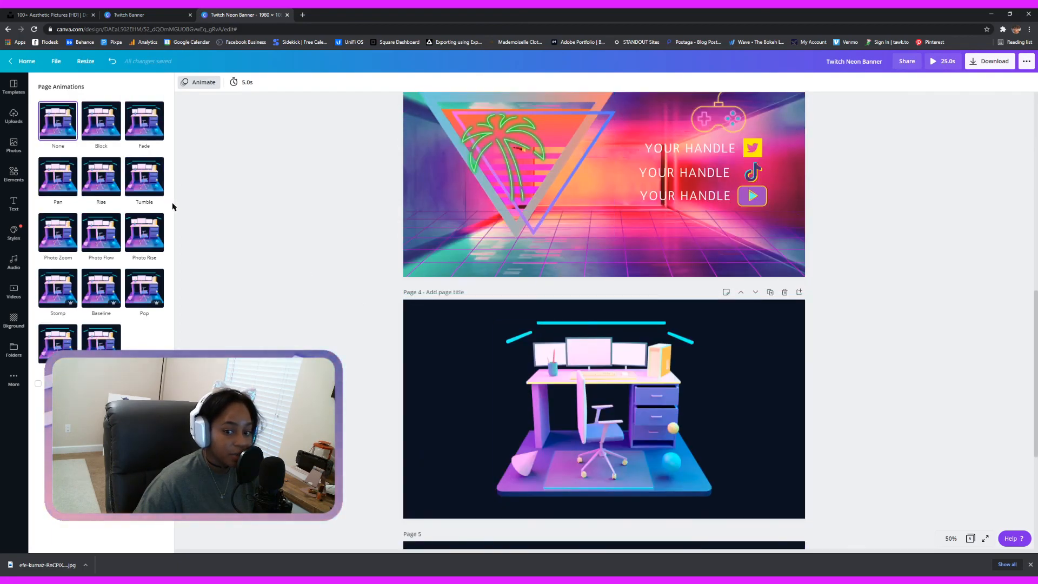
{"action": "scroll", "coordinate": [327, 232], "scroll_direction": "up", "scroll_amount": 10}
{"action": "scroll", "coordinate": [348, 226], "scroll_direction": "down", "scroll_amount": 5}
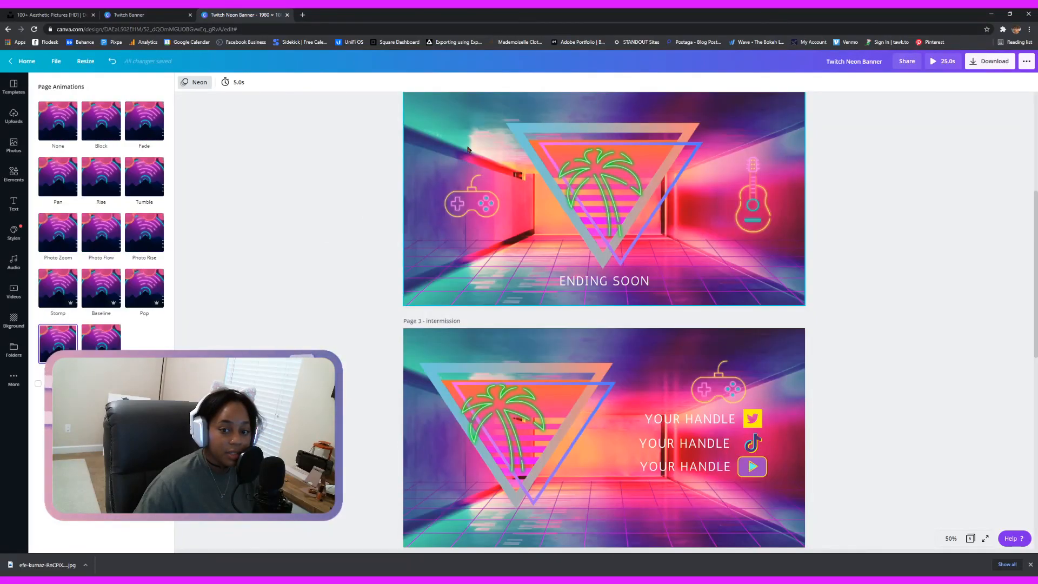
{"action": "left_click", "coordinate": [56, 337]}
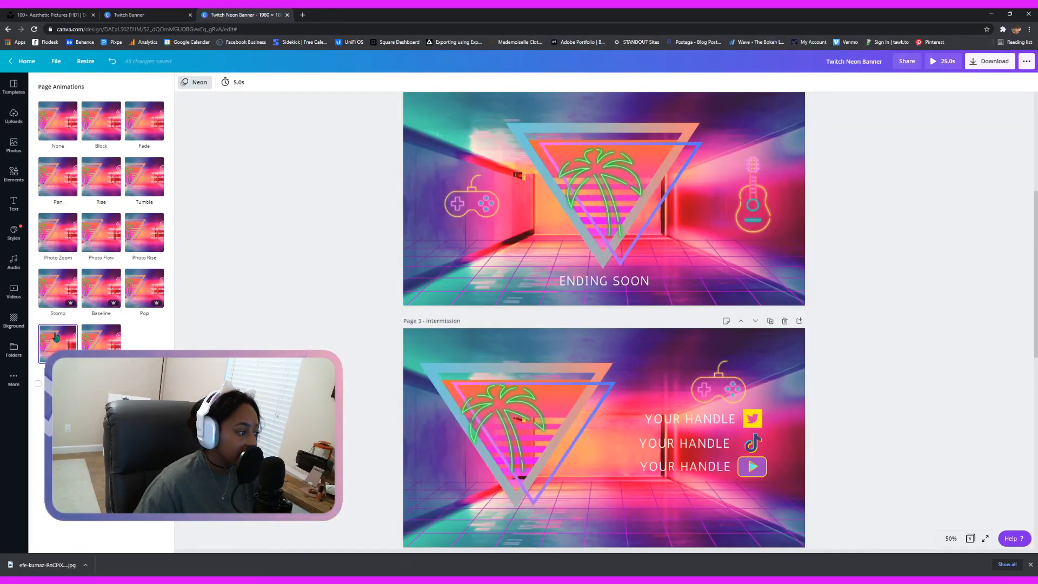
{"action": "left_click", "coordinate": [238, 82]}
{"action": "left_click_drag", "start_coordinate": [269, 110], "coordinate": [277, 113]}
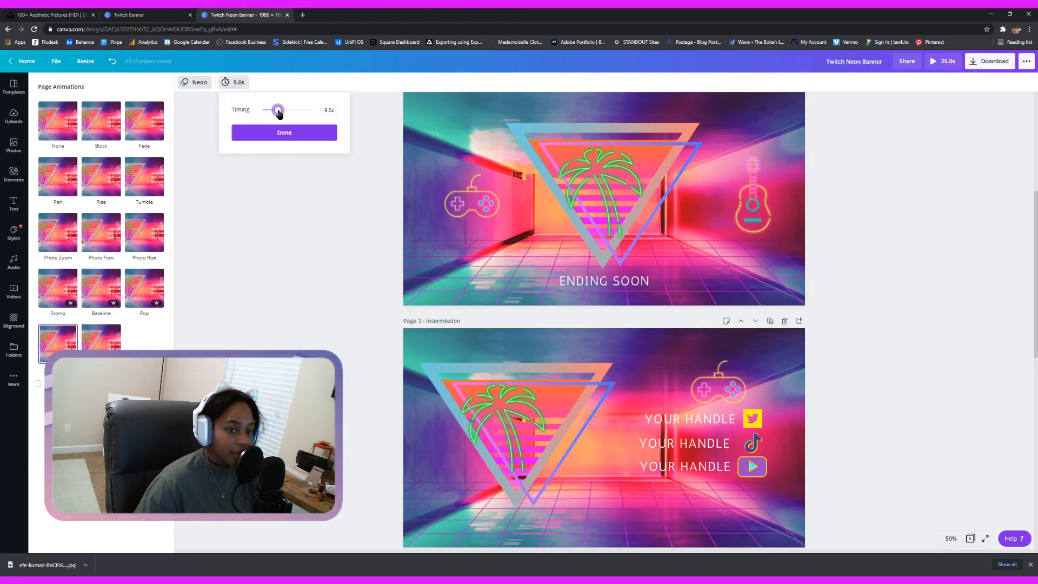
{"action": "left_click", "coordinate": [276, 132]}
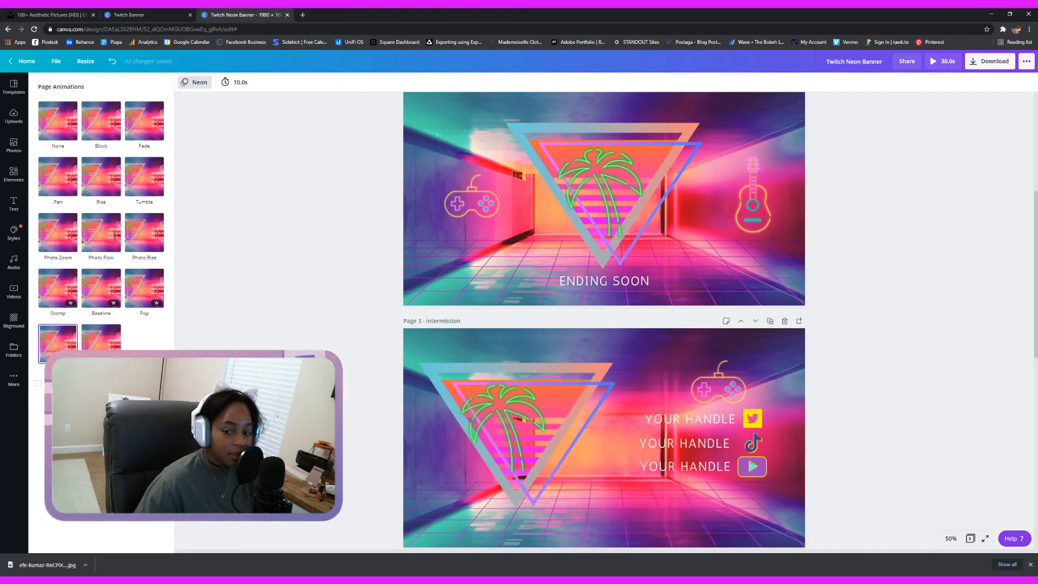
Try the Block and Stomp page animations on the "Music in the sky" page, and settle on Pan
{"action": "scroll", "coordinate": [460, 223], "scroll_direction": "up", "scroll_amount": 1}
{"action": "scroll", "coordinate": [460, 222], "scroll_direction": "up", "scroll_amount": 5}
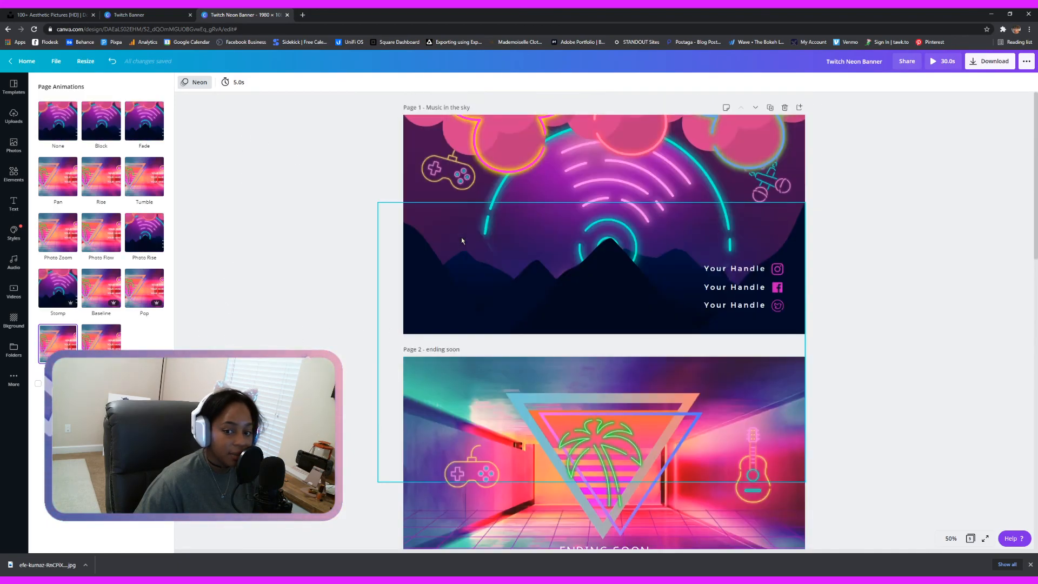
{"action": "left_click", "coordinate": [498, 146]}
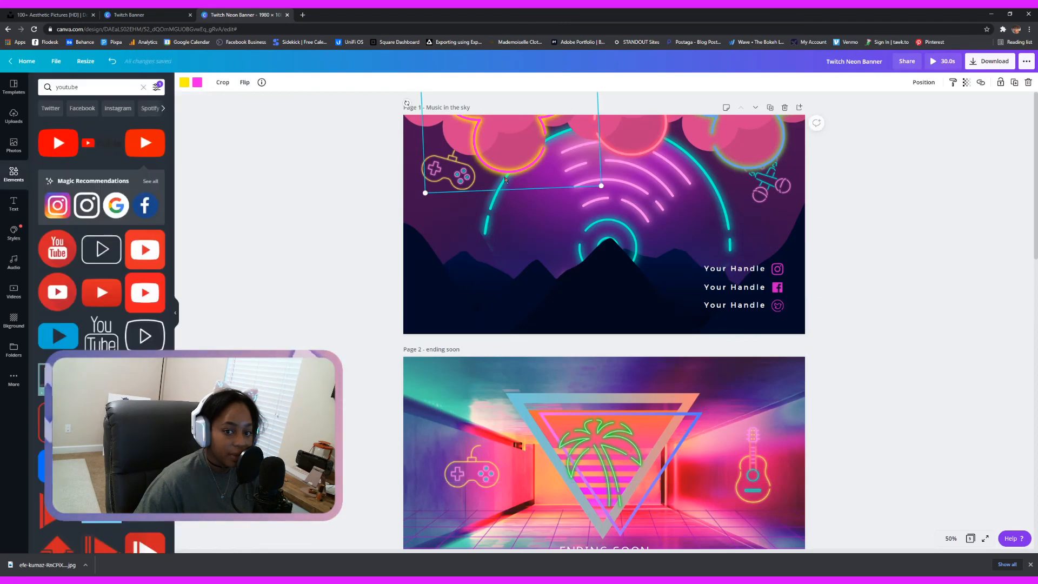
{"action": "left_click", "coordinate": [329, 204]}
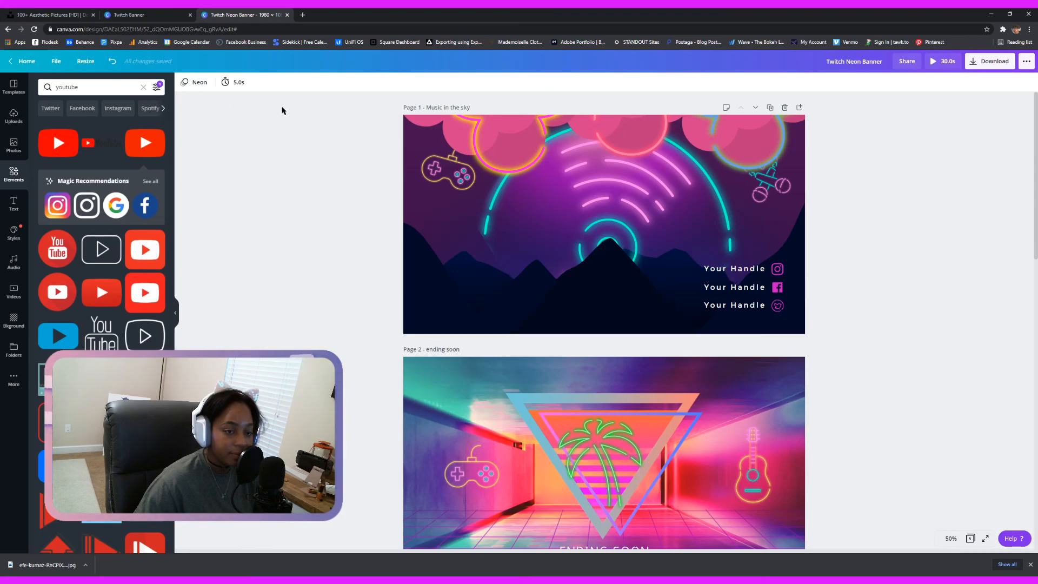
{"action": "left_click", "coordinate": [197, 81]}
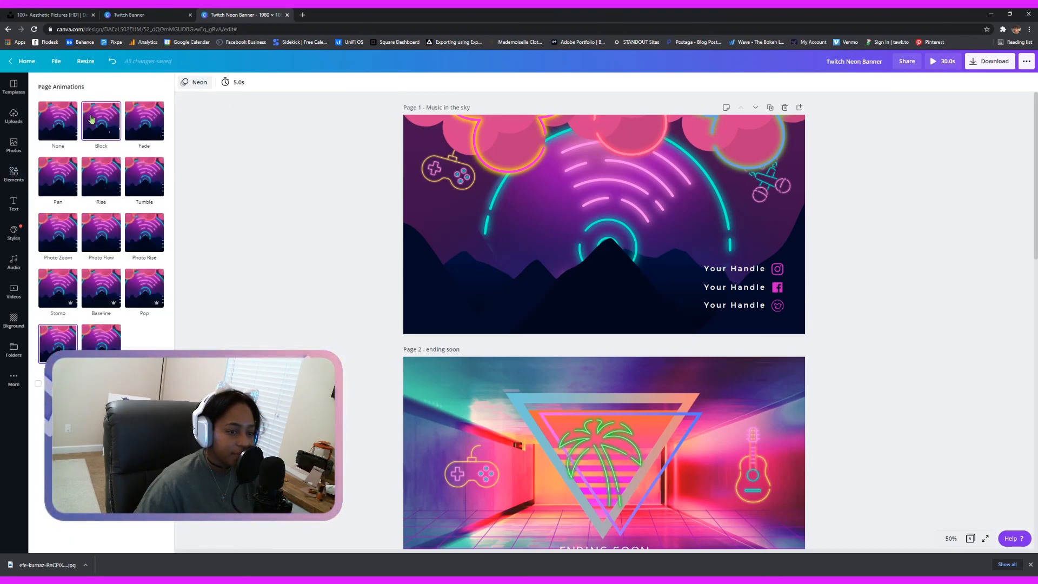
{"action": "left_click", "coordinate": [95, 117]}
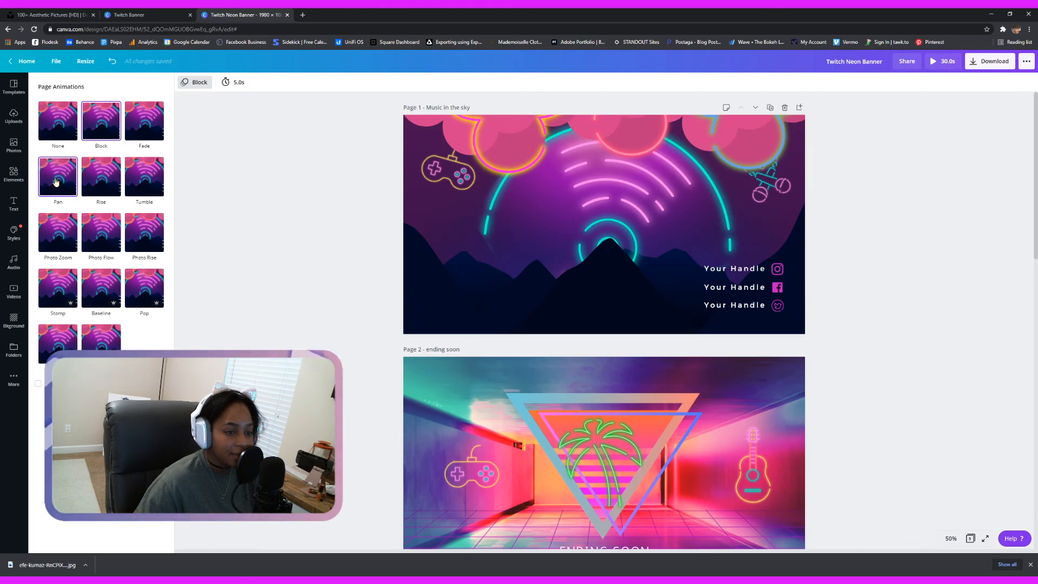
{"action": "left_click", "coordinate": [56, 181]}
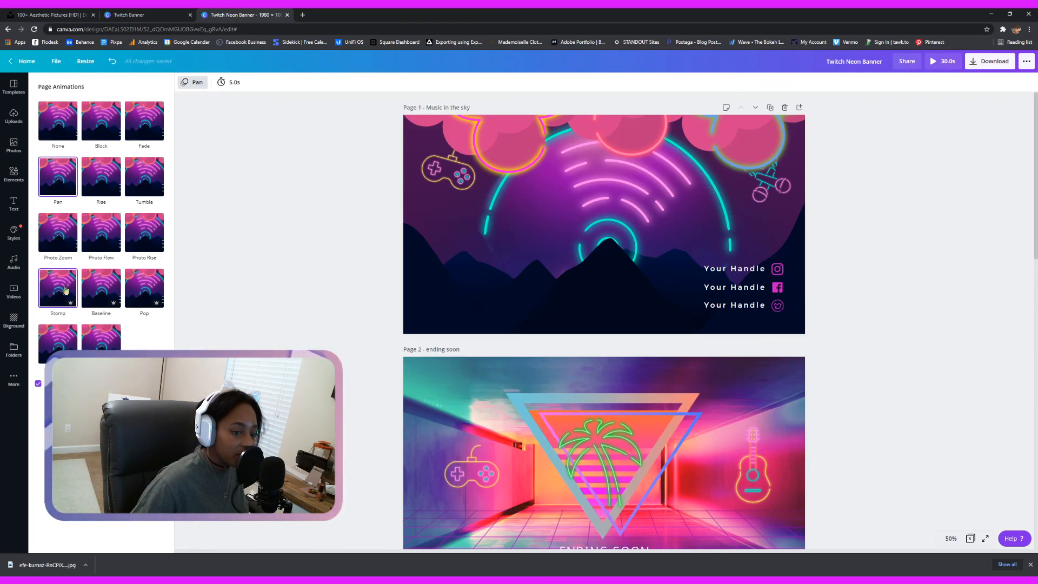
{"action": "left_click", "coordinate": [65, 290]}
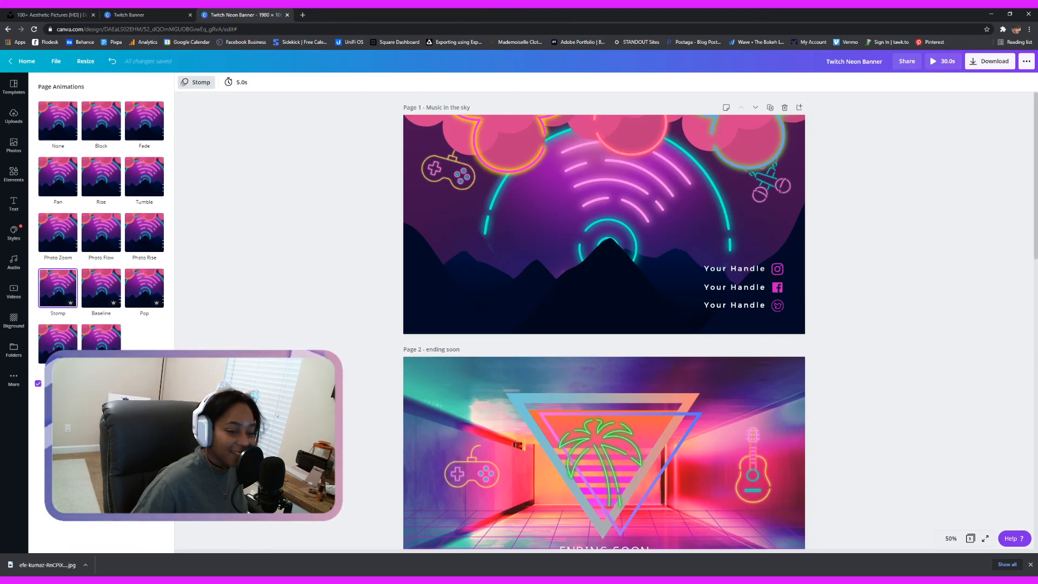
{"action": "left_click", "coordinate": [58, 177]}
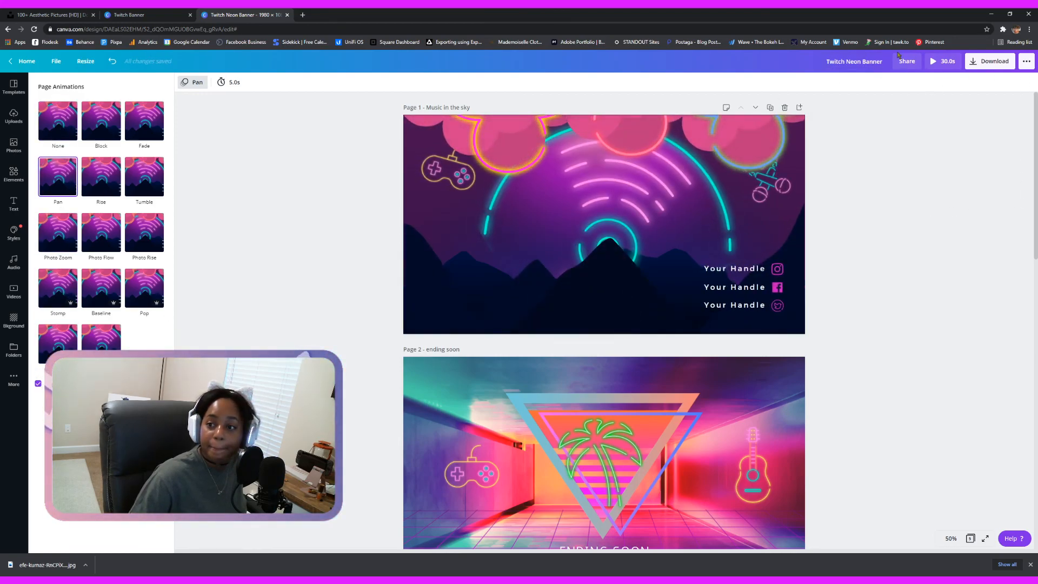
Download pages 1–3 of the banner design as a GIF
{"action": "left_click", "coordinate": [987, 61]}
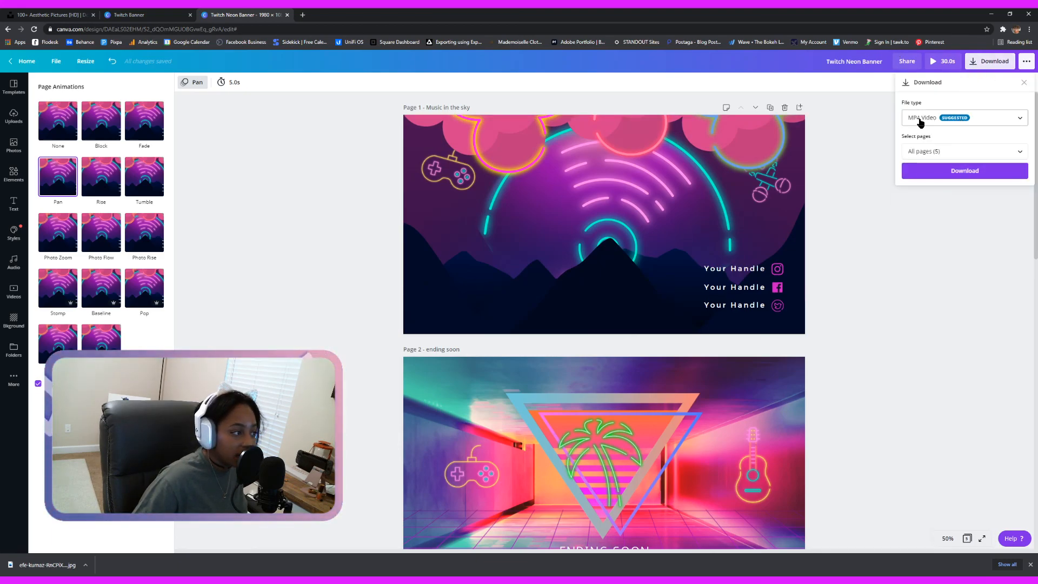
{"action": "left_click", "coordinate": [919, 124]}
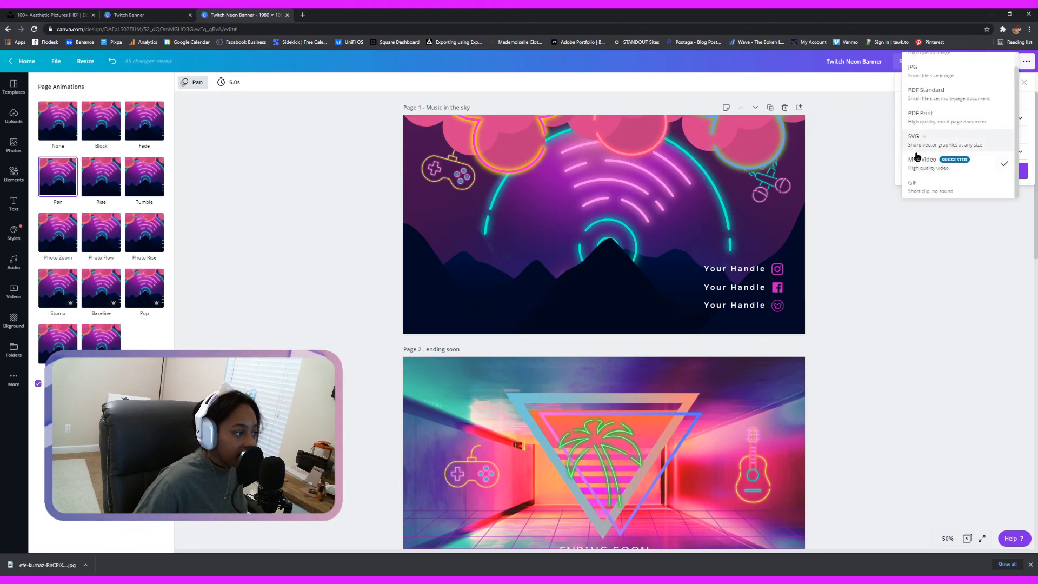
{"action": "left_click", "coordinate": [921, 186]}
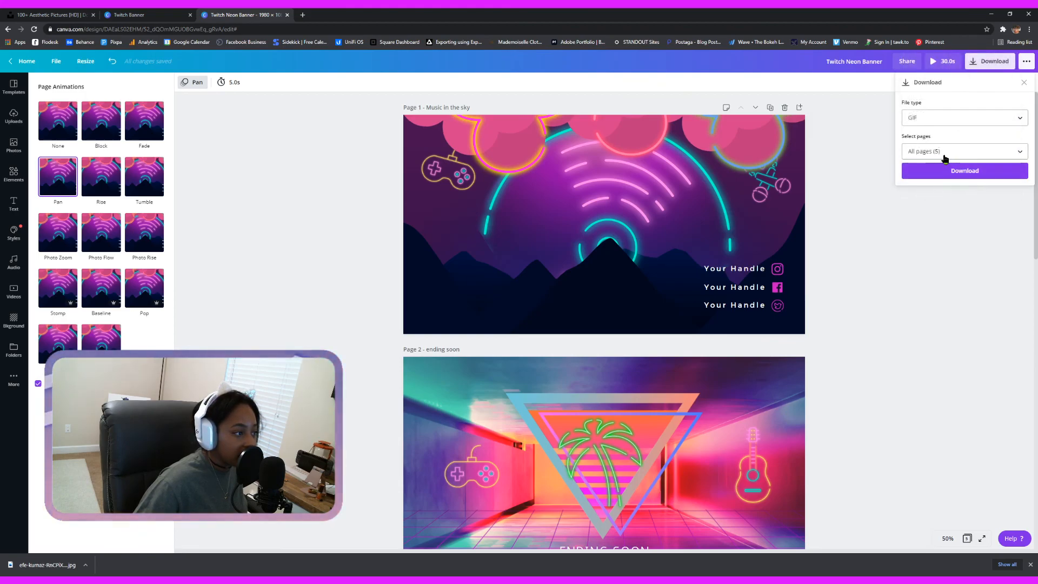
{"action": "left_click", "coordinate": [943, 153]}
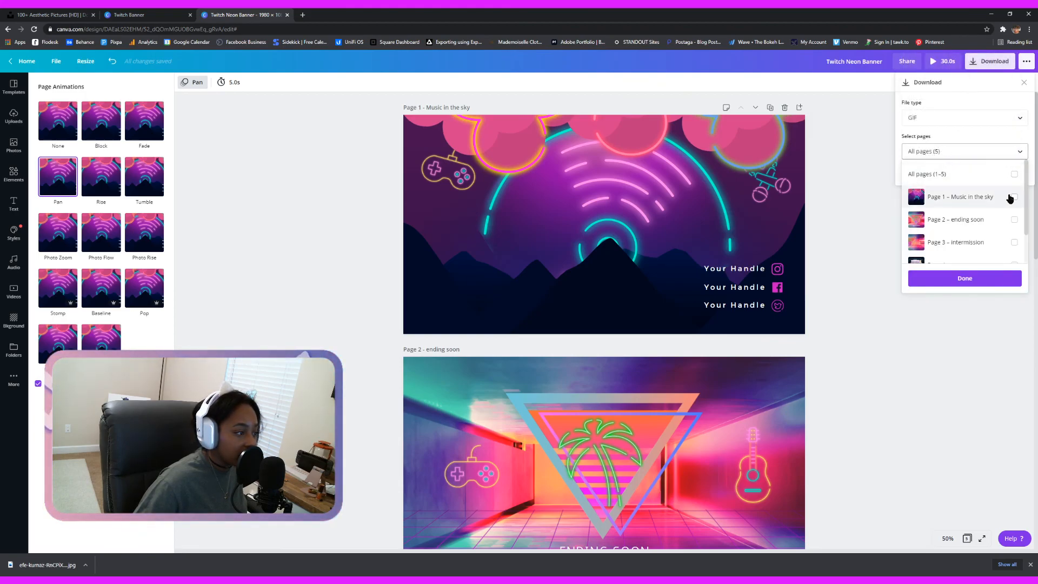
{"action": "left_click", "coordinate": [1015, 197]}
{"action": "left_click", "coordinate": [1014, 220]}
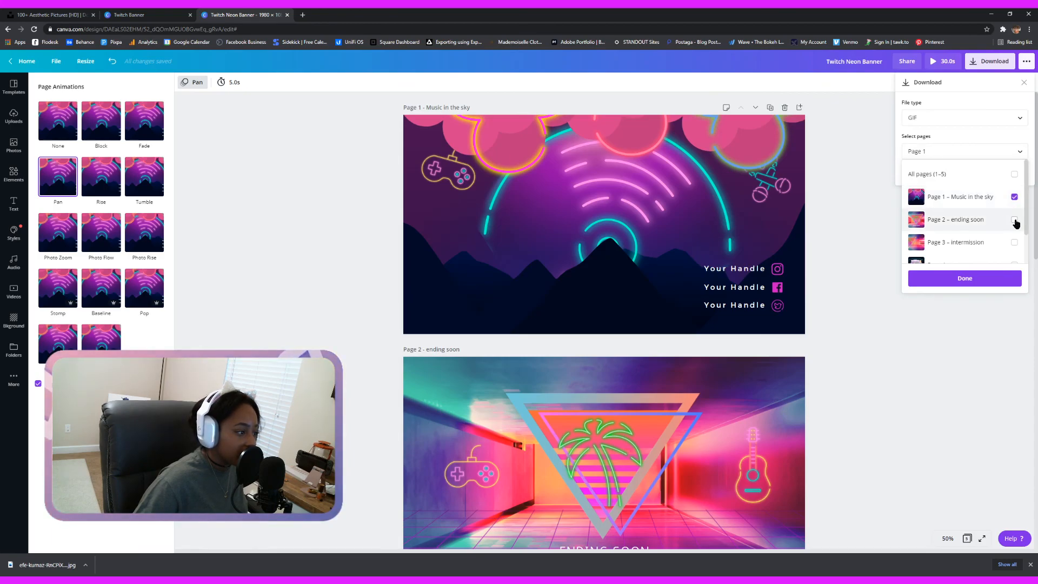
{"action": "left_click", "coordinate": [1014, 243]}
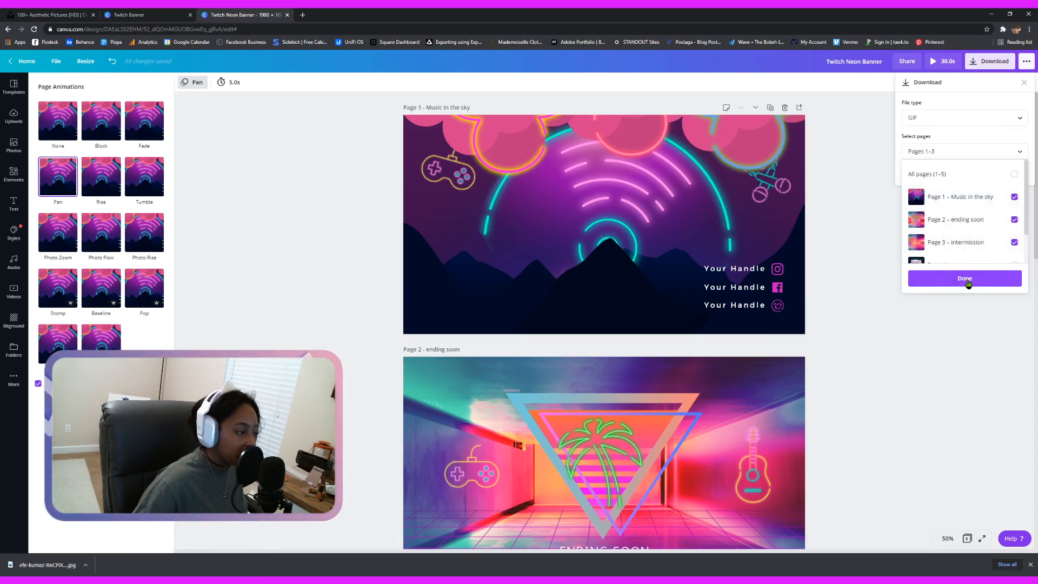
{"action": "scroll", "coordinate": [953, 246], "scroll_direction": "down", "scroll_amount": 2}
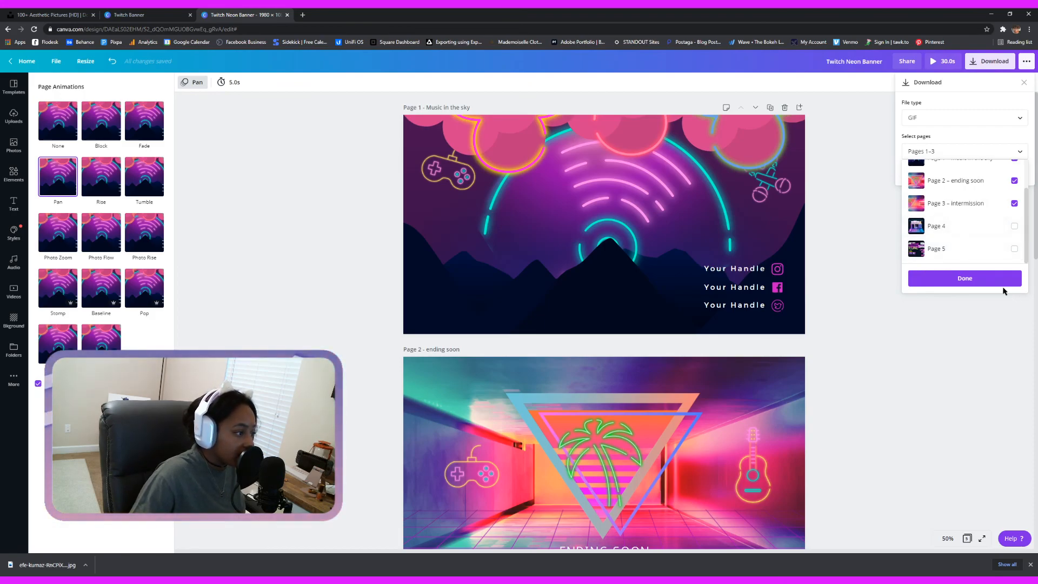
{"action": "left_click", "coordinate": [980, 286]}
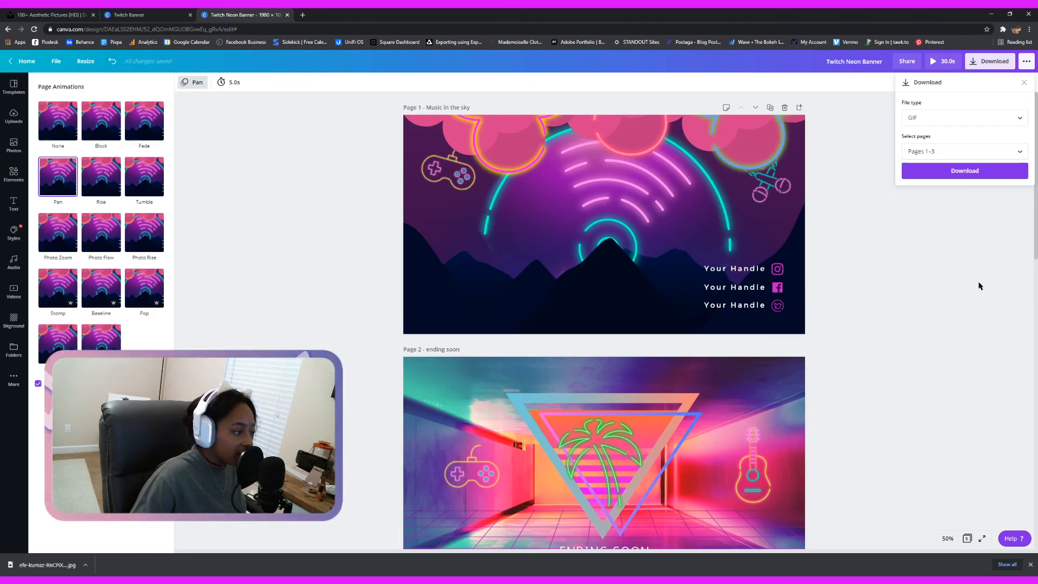
{"action": "left_click", "coordinate": [955, 181]}
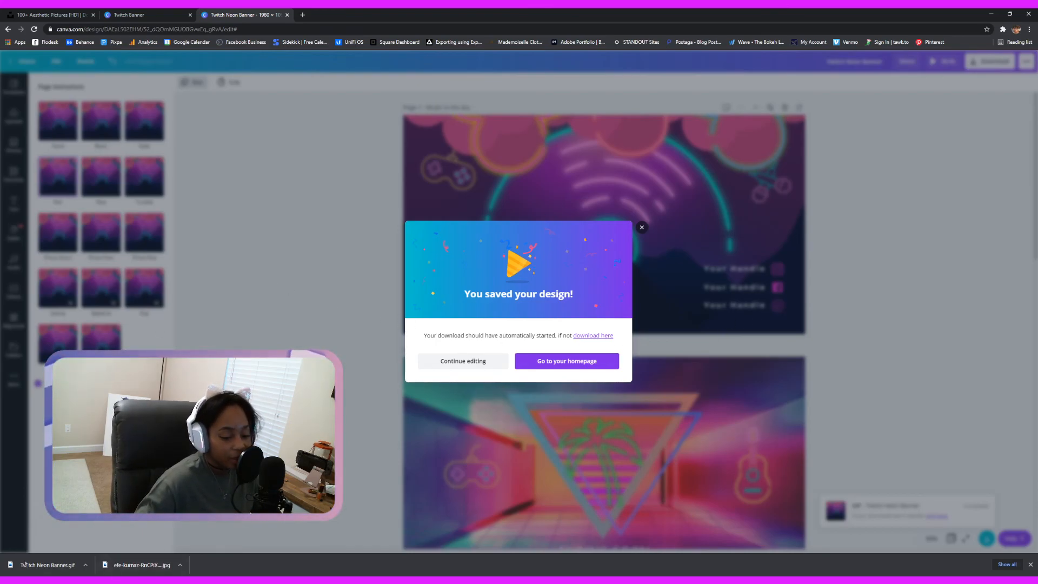
Open the downloaded "Twitch Neon Banner.gif" to check its animation, and return to the banner design
{"action": "left_click", "coordinate": [42, 566]}
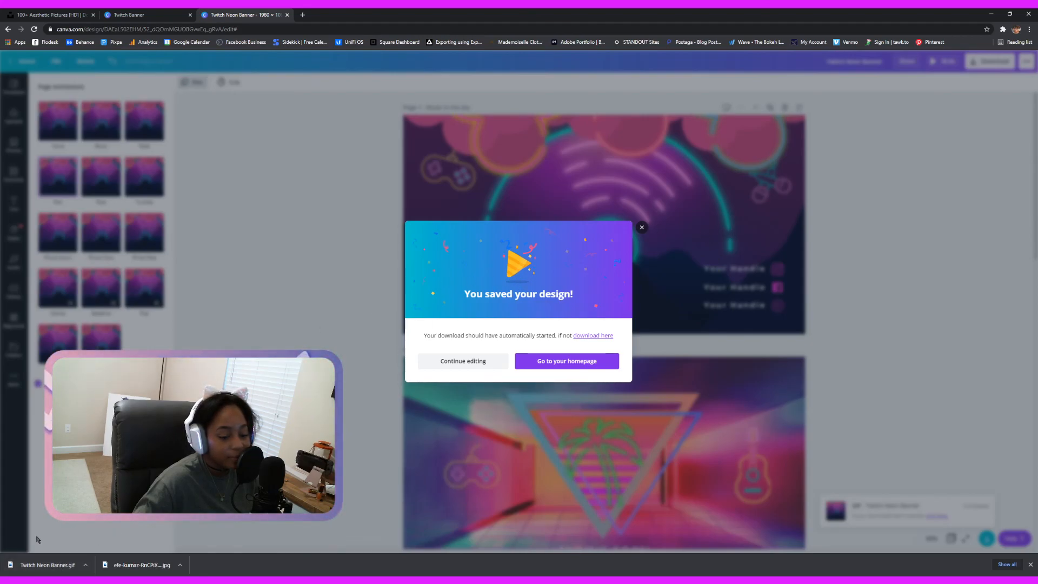
{"action": "left_click", "coordinate": [54, 567]}
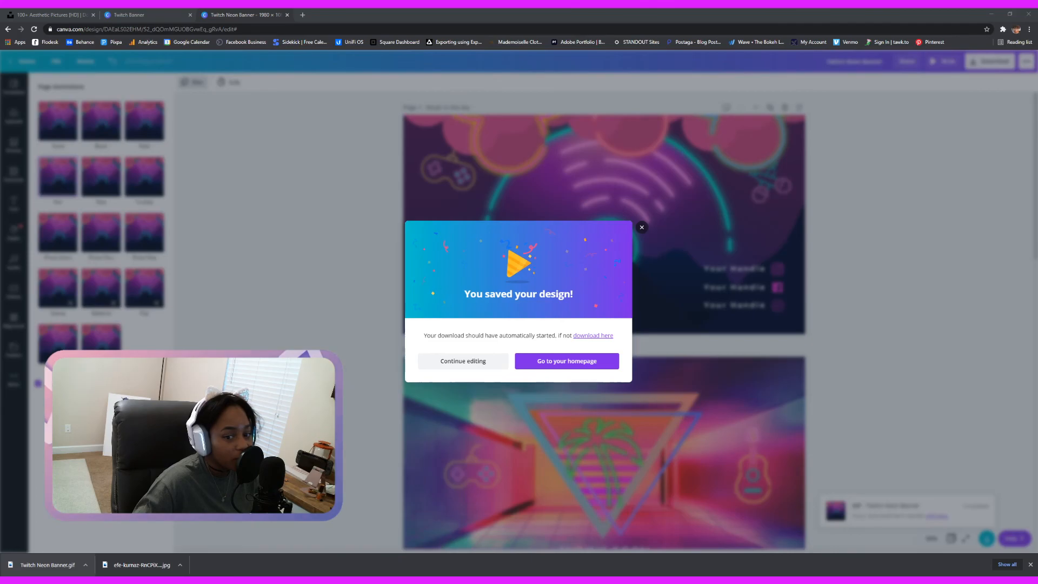
{"action": "left_click", "coordinate": [239, 126]}
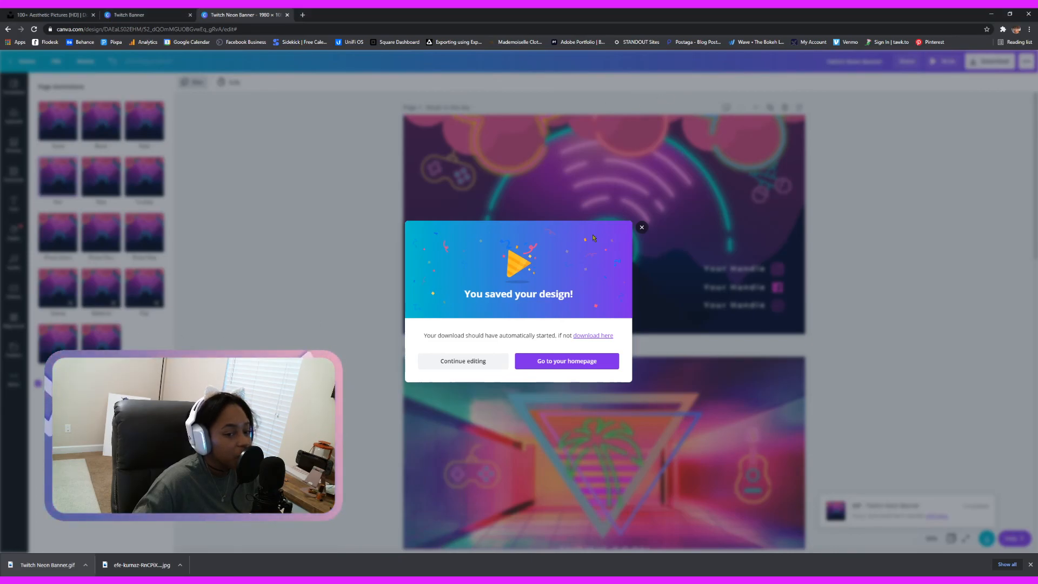
{"action": "left_click", "coordinate": [641, 228]}
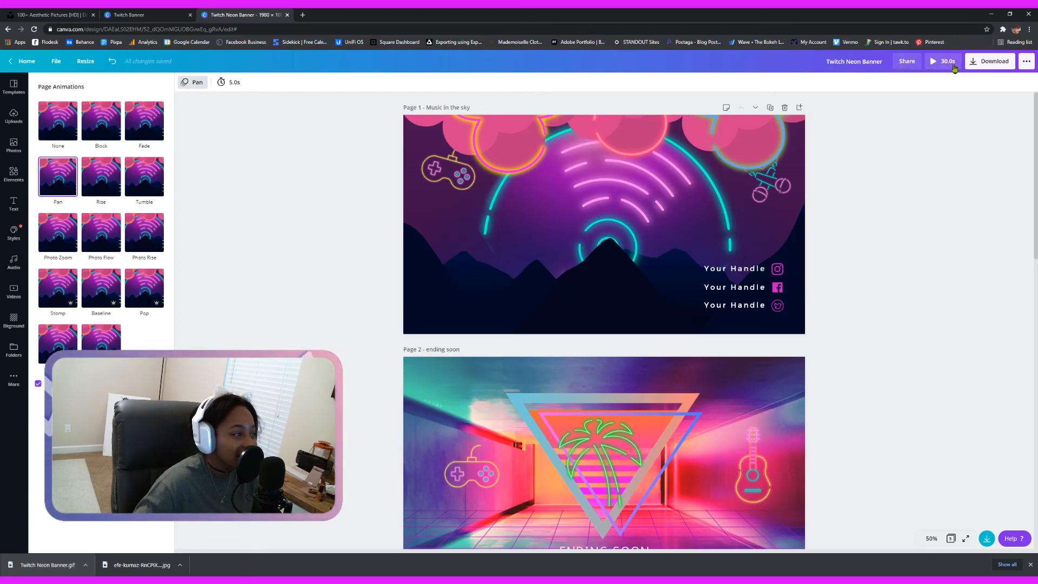
Download only page 1, "Music in the sky", as a GIF, and open the downloaded file to check it
{"action": "left_click", "coordinate": [995, 62]}
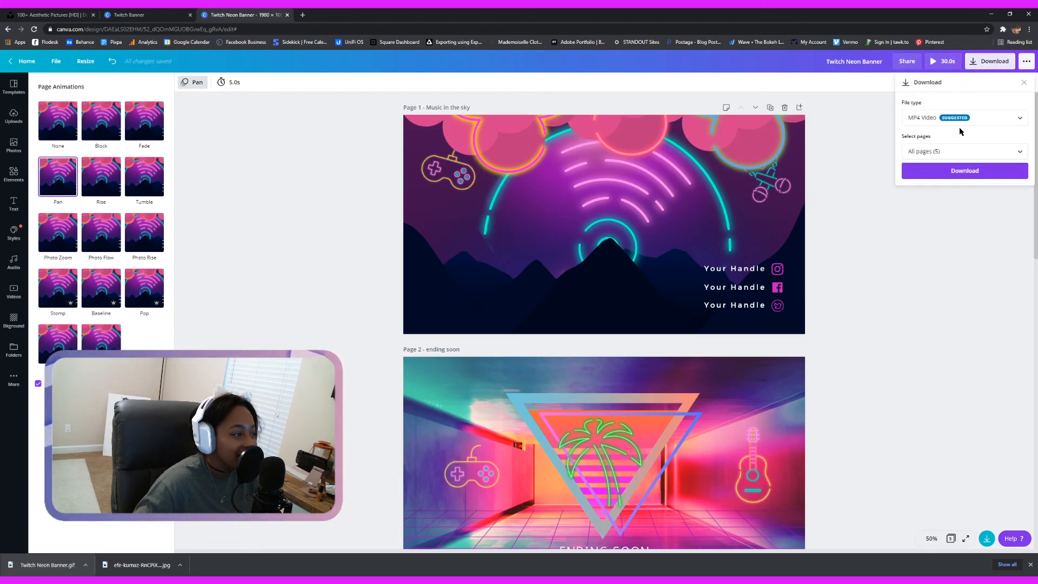
{"action": "left_click", "coordinate": [976, 121]}
{"action": "left_click", "coordinate": [930, 185]}
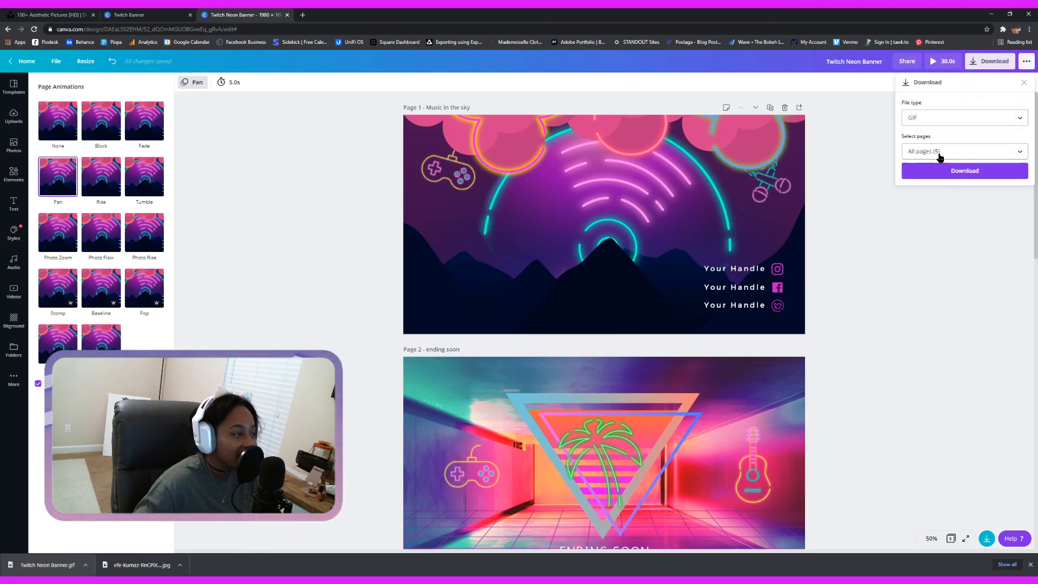
{"action": "left_click", "coordinate": [939, 155]}
{"action": "left_click", "coordinate": [1012, 197]}
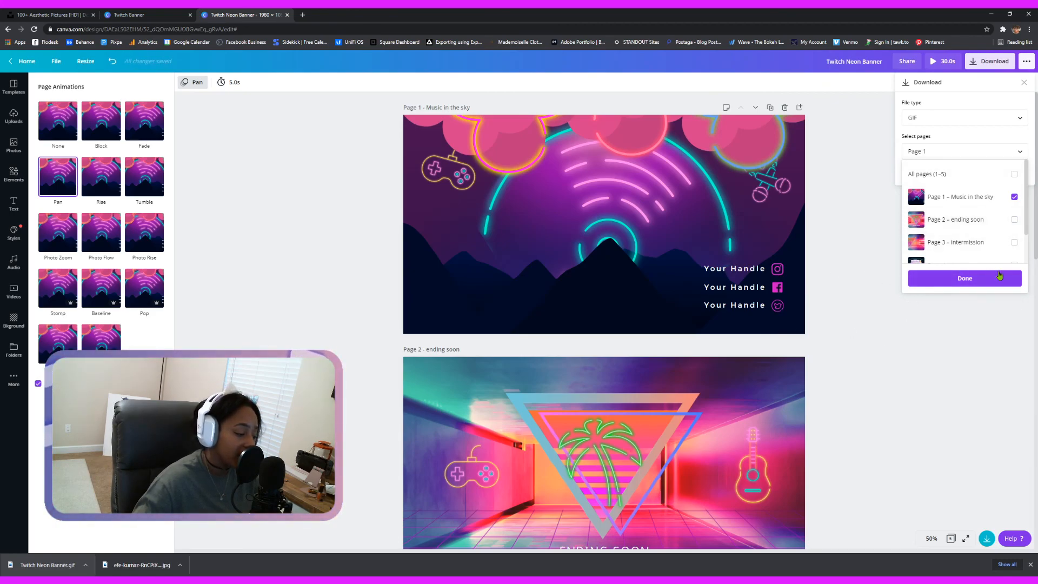
{"action": "left_click", "coordinate": [985, 279]}
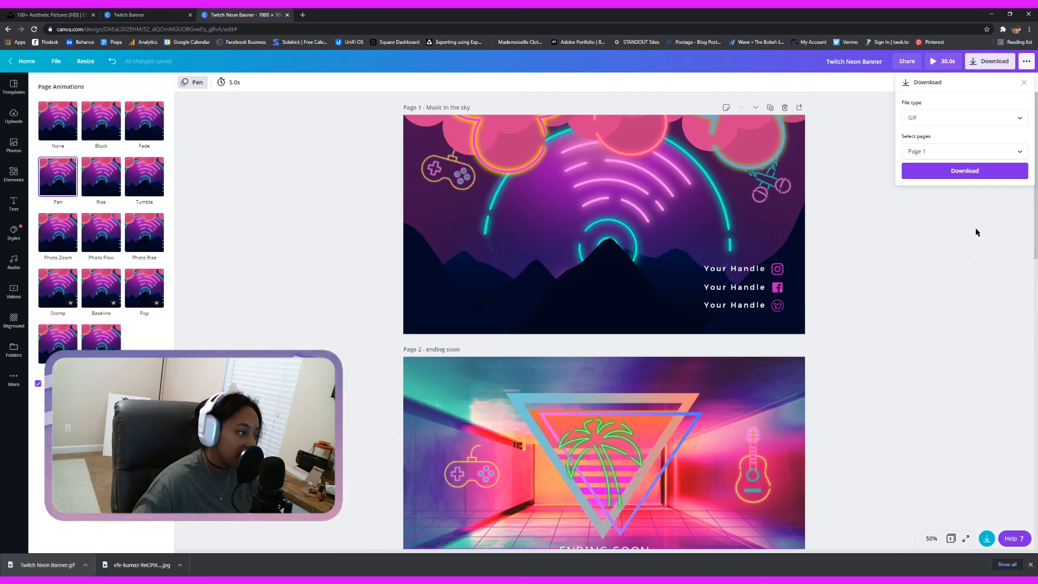
{"action": "left_click", "coordinate": [965, 172]}
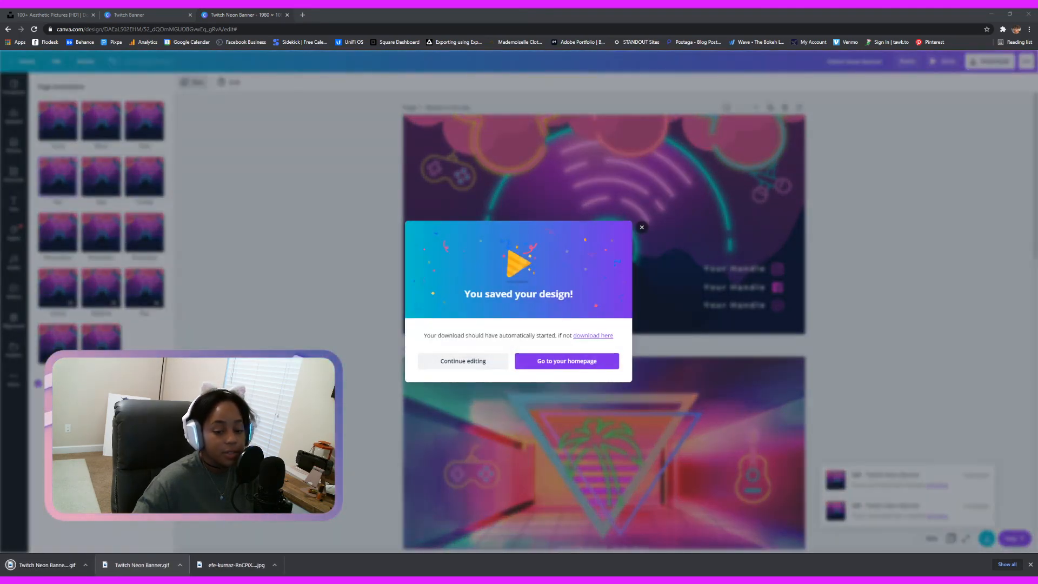
{"action": "left_click", "coordinate": [62, 565]}
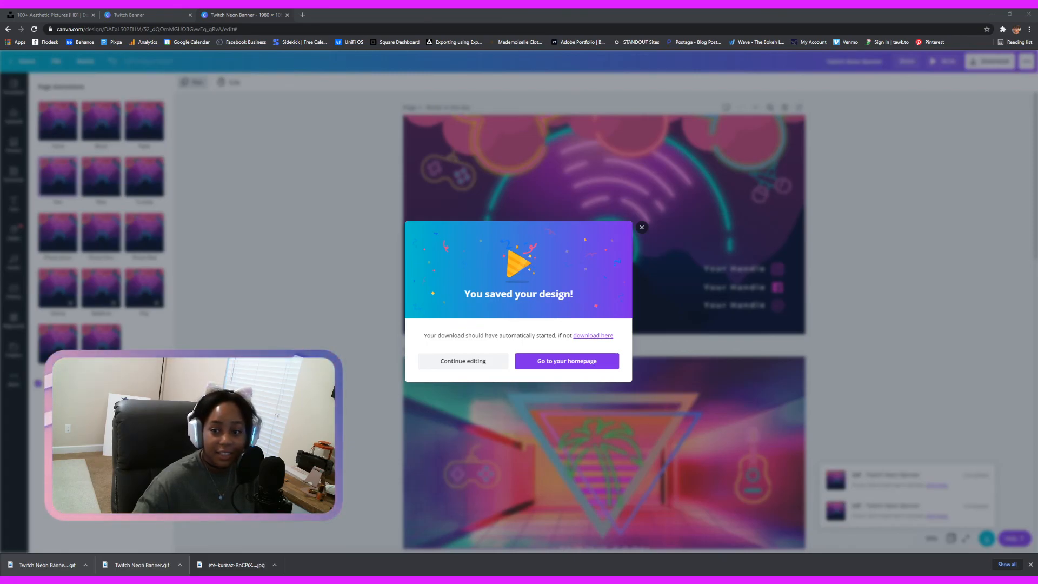
{"action": "left_click", "coordinate": [642, 228]}
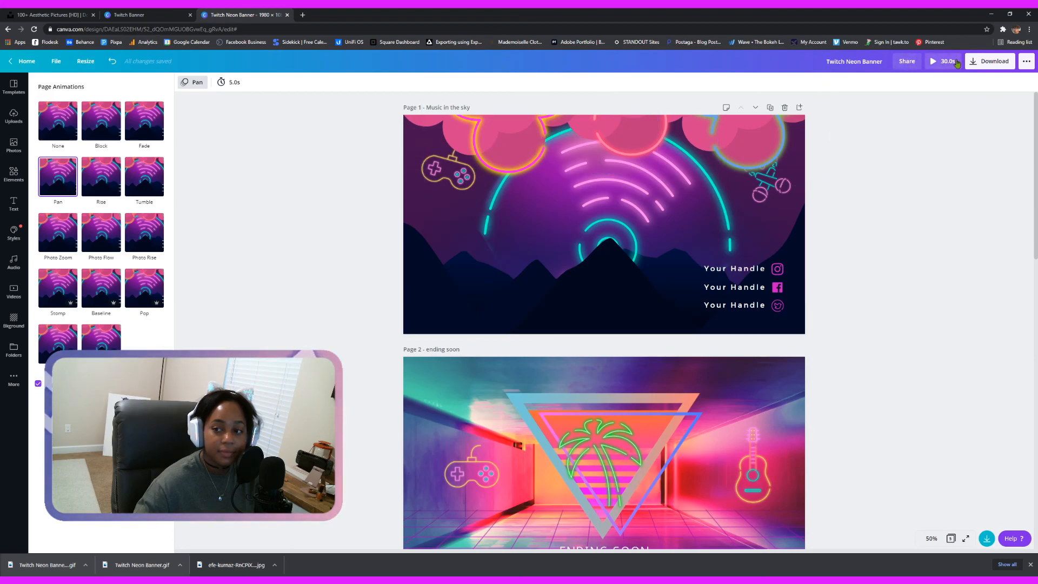
Preview the animated design from its beginning through to the intermission page, and return to editing
{"action": "left_click", "coordinate": [956, 62]}
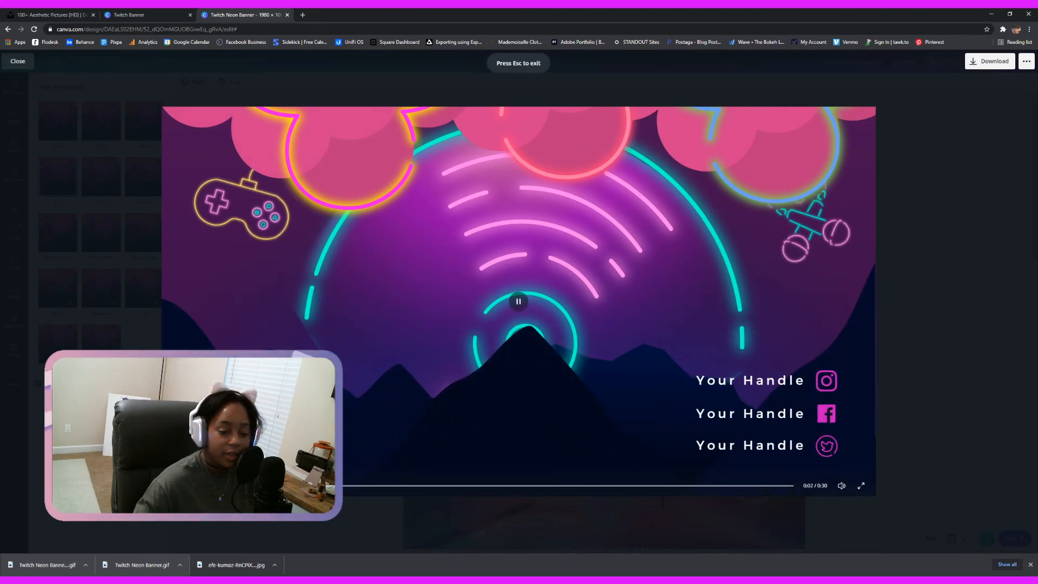
{"action": "left_click", "coordinate": [260, 335]}
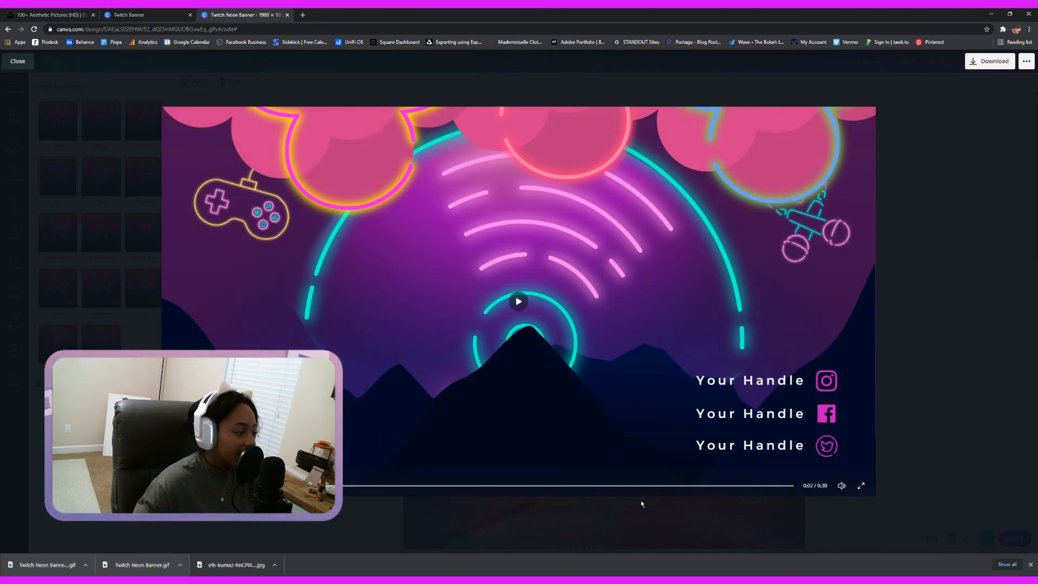
{"action": "left_click", "coordinate": [177, 486]}
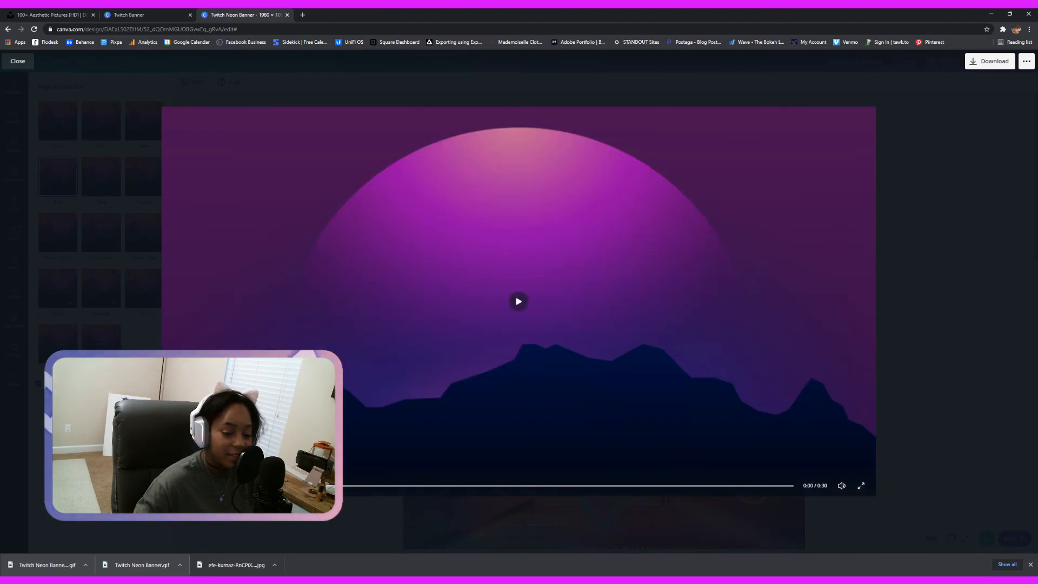
{"action": "key", "text": "space"}
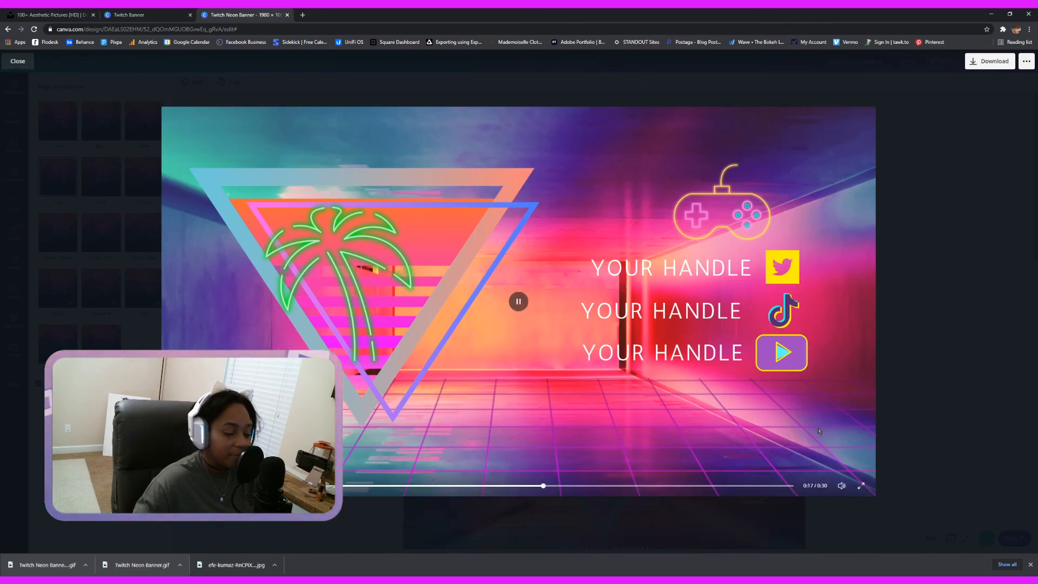
{"action": "left_click", "coordinate": [493, 298]}
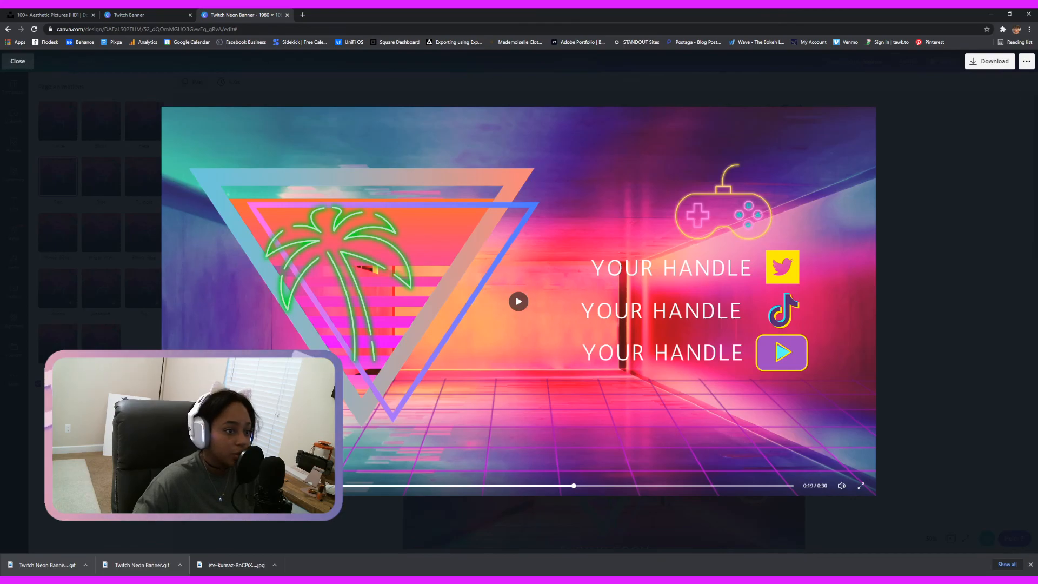
{"action": "left_click", "coordinate": [18, 61]}
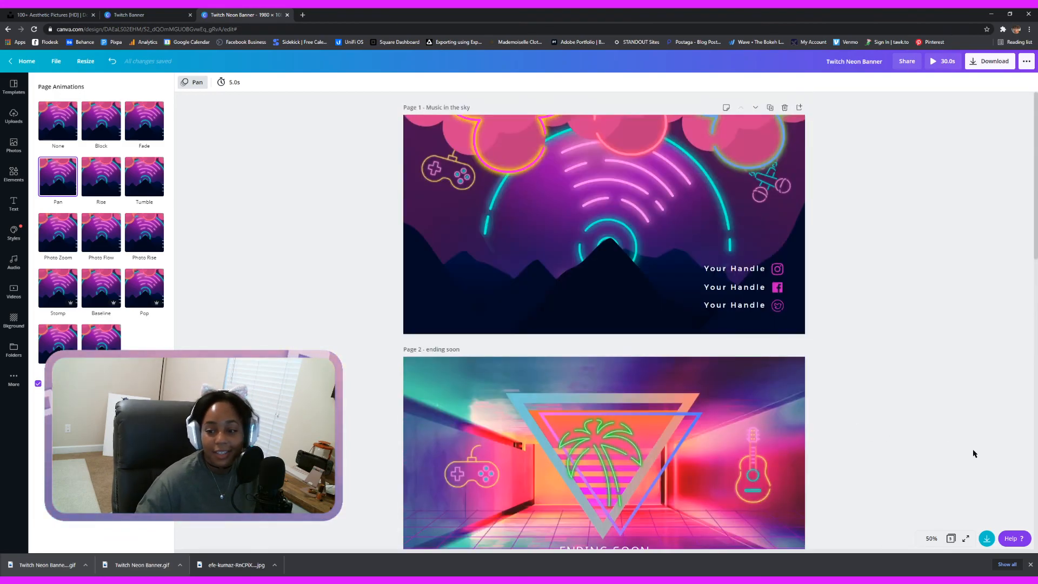
{"action": "scroll", "coordinate": [892, 449], "scroll_direction": "down", "scroll_amount": 10}
{"action": "scroll", "coordinate": [846, 416], "scroll_direction": "up", "scroll_amount": 10}
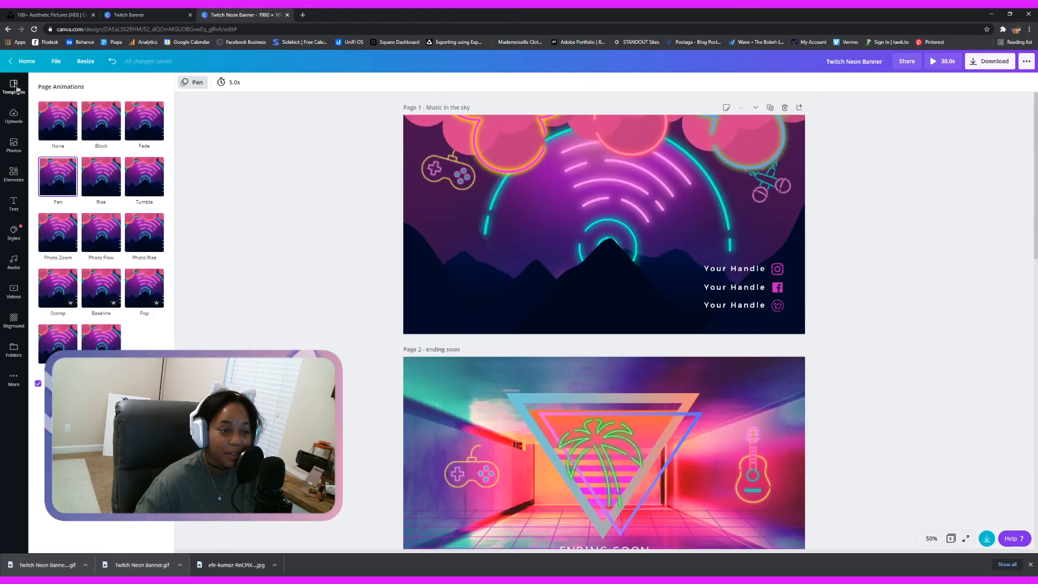
Shift the Twitter handle text on the intermission page slightly so it lines up with the two handles below it
{"action": "scroll", "coordinate": [925, 350], "scroll_direction": "down", "scroll_amount": 5}
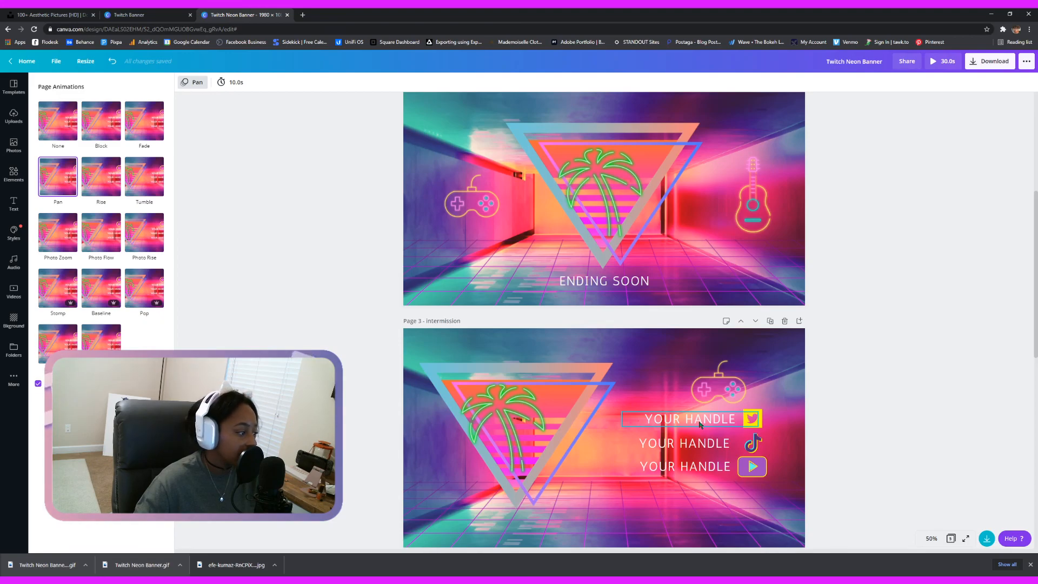
{"action": "left_click_drag", "start_coordinate": [701, 425], "coordinate": [696, 423]}
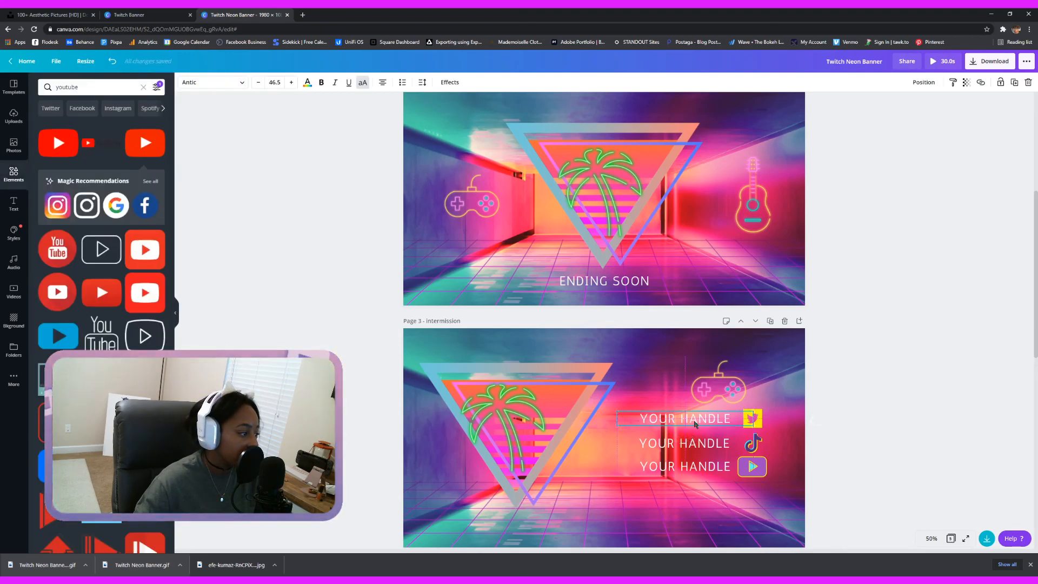
{"action": "left_click", "coordinate": [902, 403]}
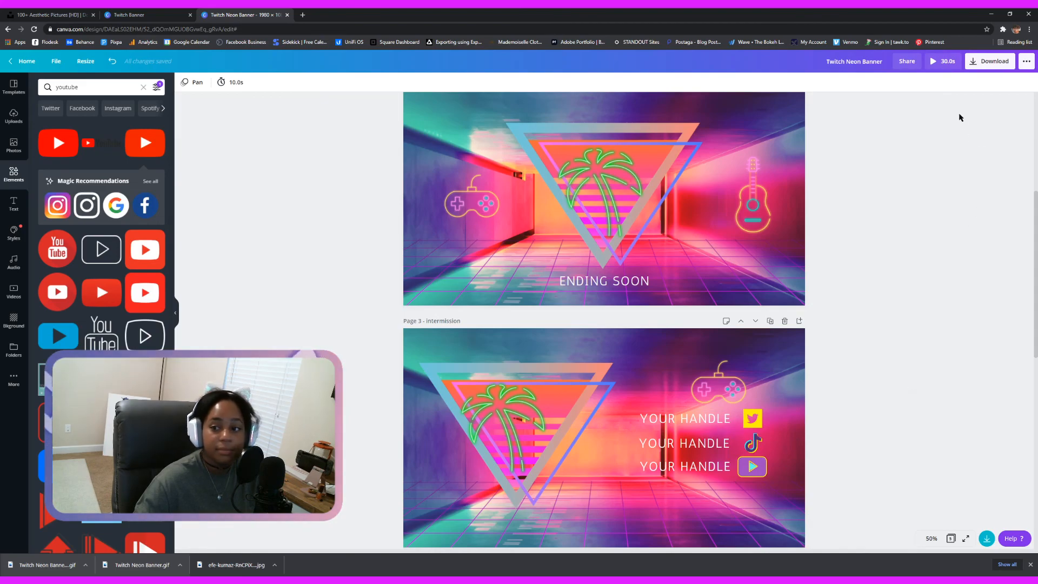
Preview the animated intermission page, return to editing, and look over the design's pages through to the last one
{"action": "left_click", "coordinate": [941, 61]}
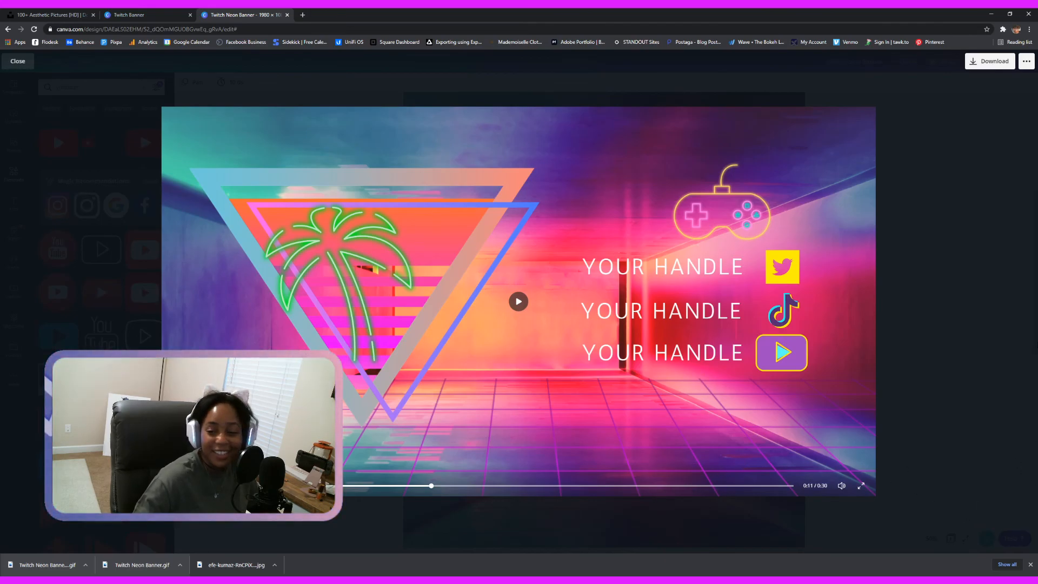
{"action": "left_click", "coordinate": [17, 61]}
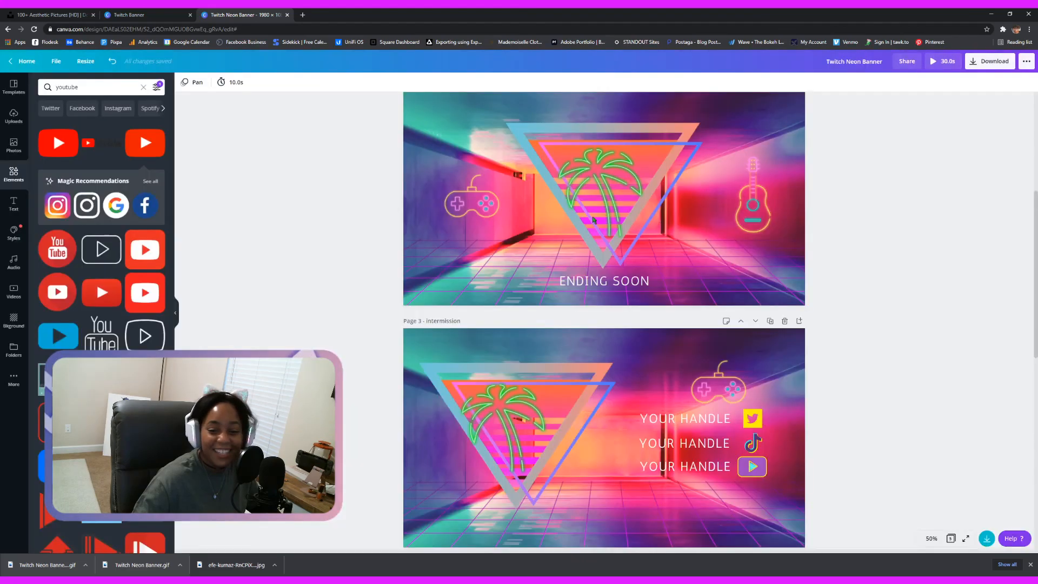
{"action": "scroll", "coordinate": [621, 413], "scroll_direction": "down", "scroll_amount": 5}
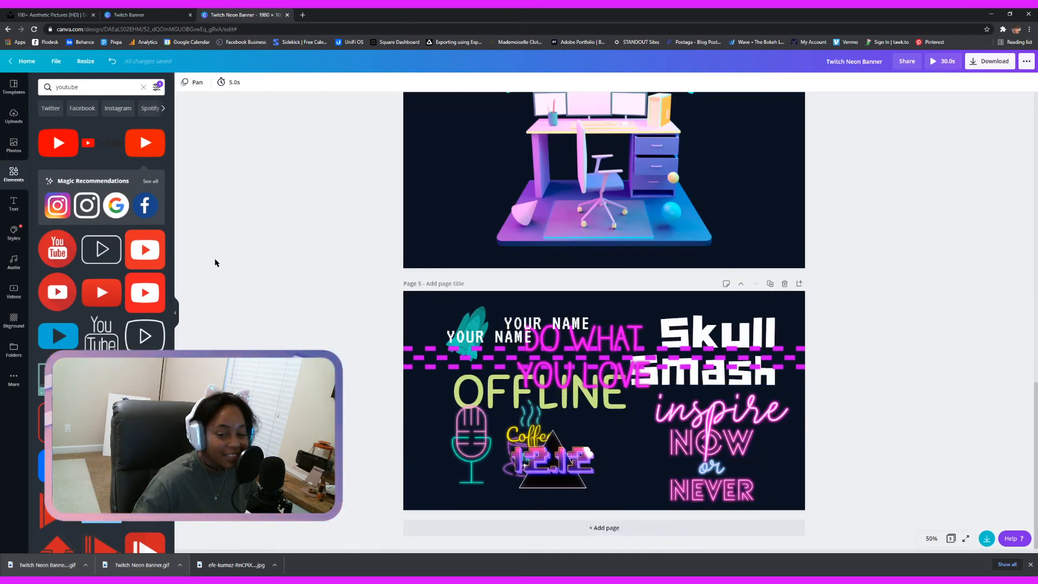
{"action": "scroll", "coordinate": [510, 262], "scroll_direction": "up", "scroll_amount": 15}
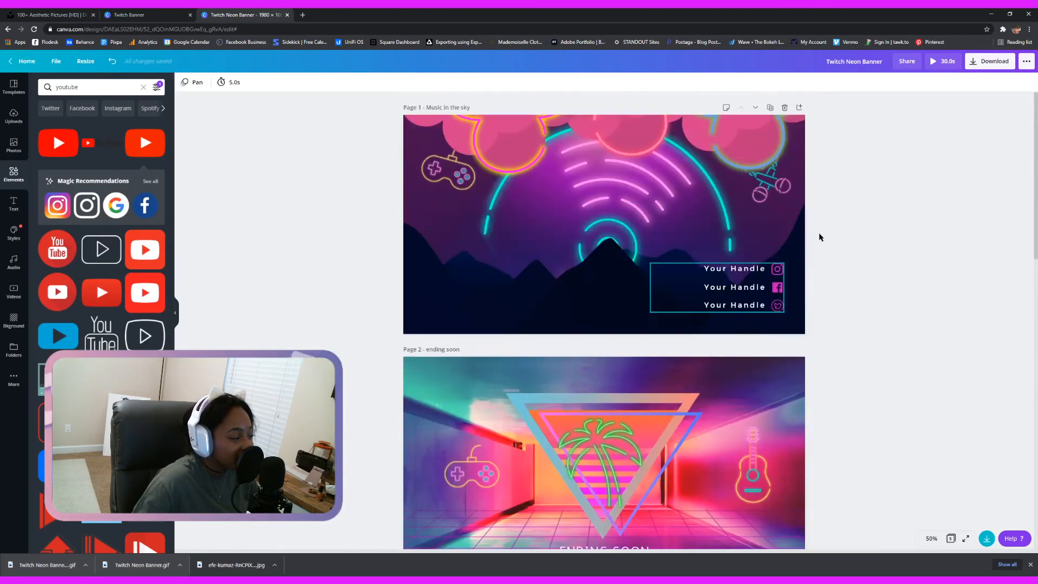